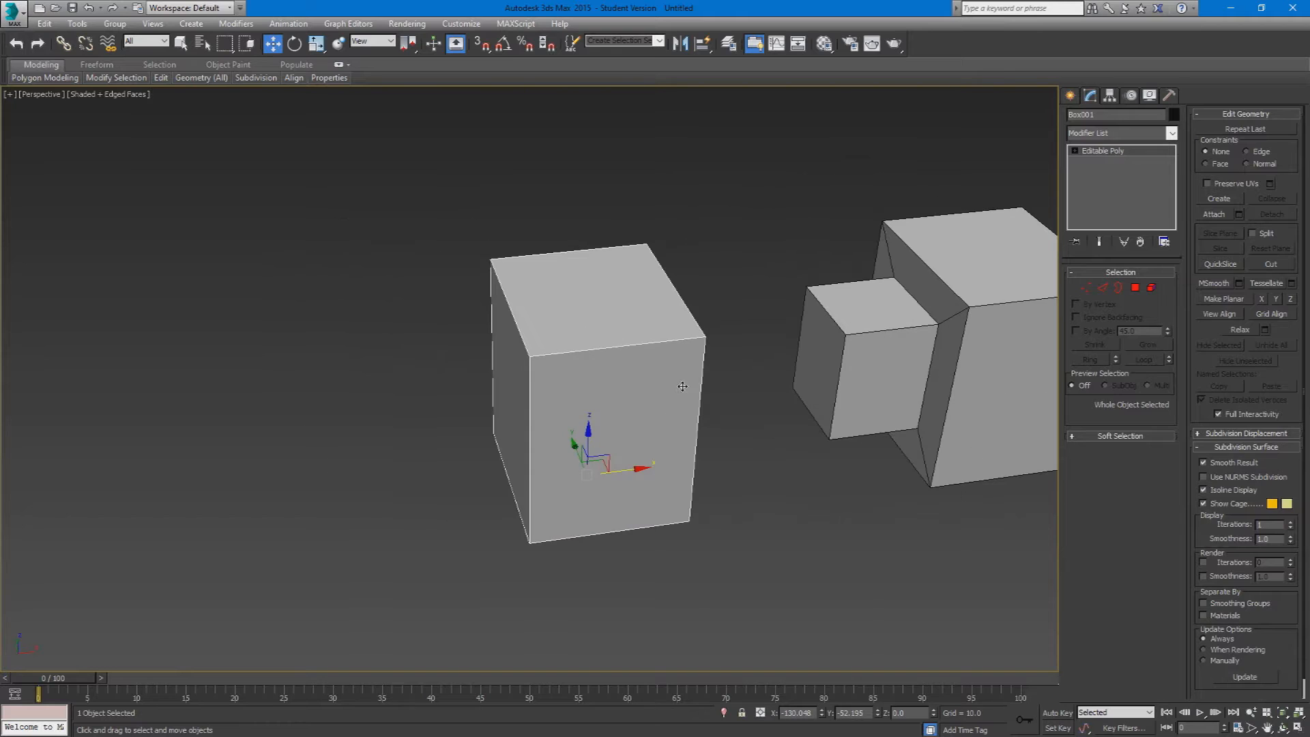
Step: Examine the plain box and the extruded box beside it from several angles and distances
scroll(713, 412, "up", 4)
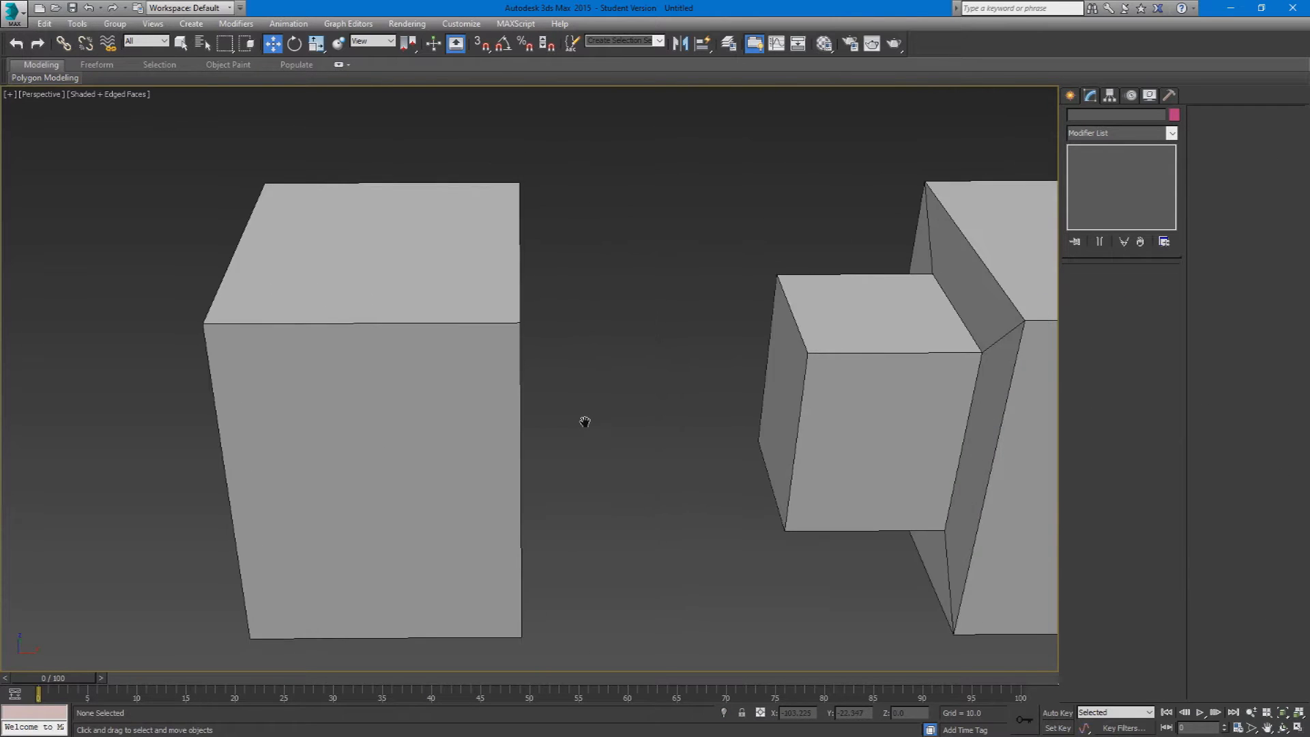
scroll(600, 408, "down", 3)
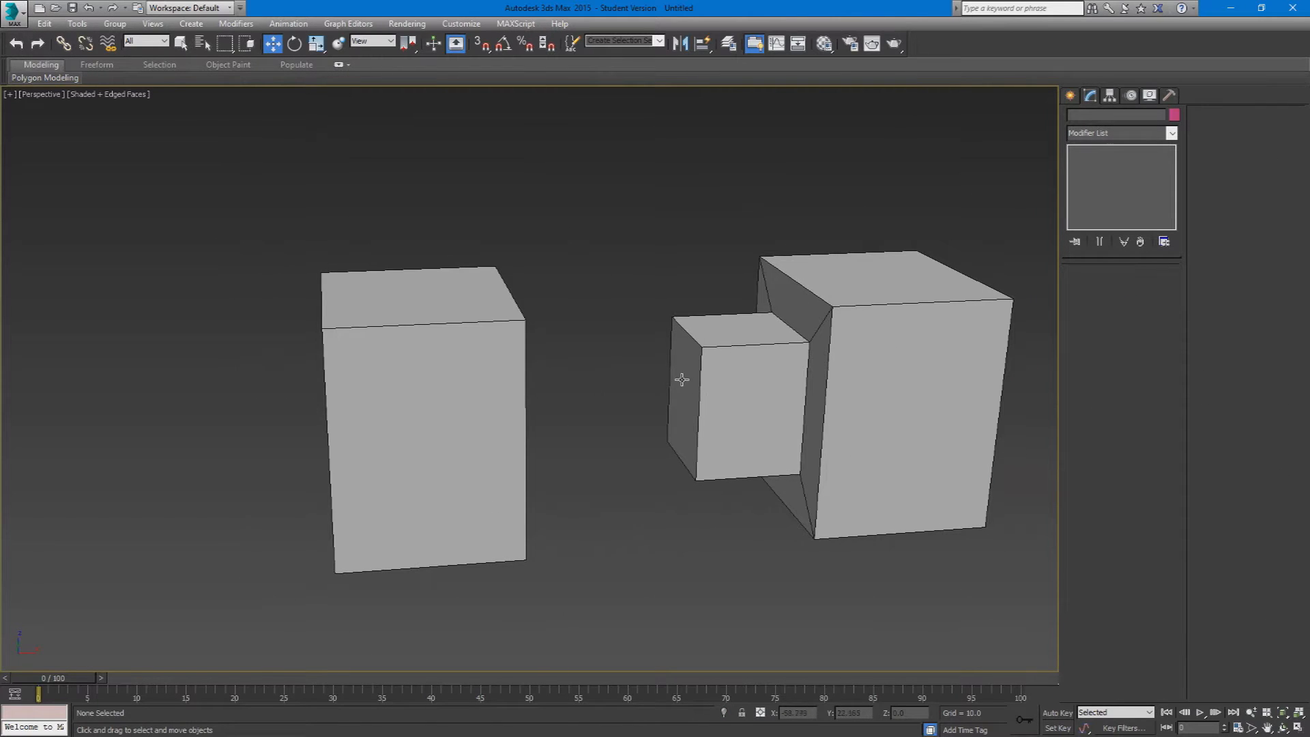
middle_click_drag(662, 394, 592, 450)
scroll(620, 433, "down", 3)
left_click(592, 450)
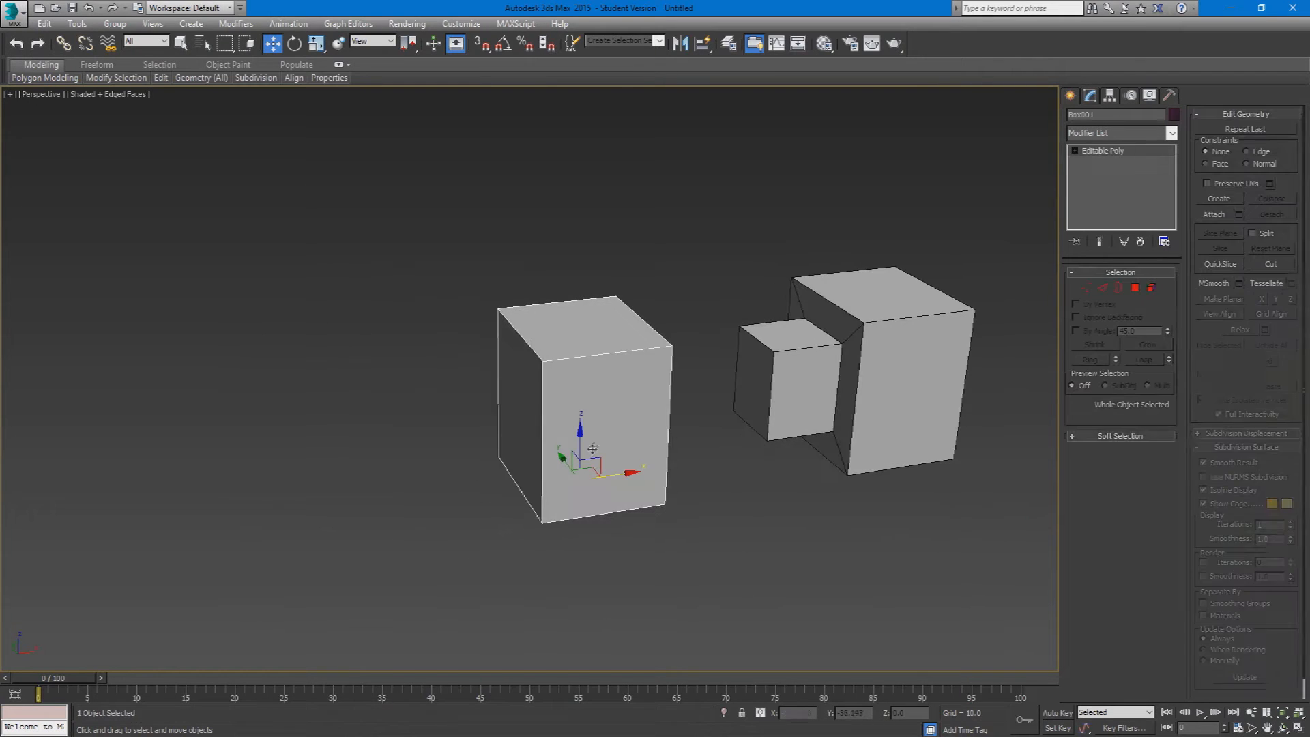
middle_click_drag(657, 396, 745, 400, "alt")
scroll(543, 387, "up", 3)
scroll(638, 346, "down", 3)
left_click(726, 304)
scroll(622, 328, "up", 5)
middle_click_drag(628, 331, 535, 322, "alt")
scroll(543, 333, "down", 5)
scroll(543, 333, "down", 2)
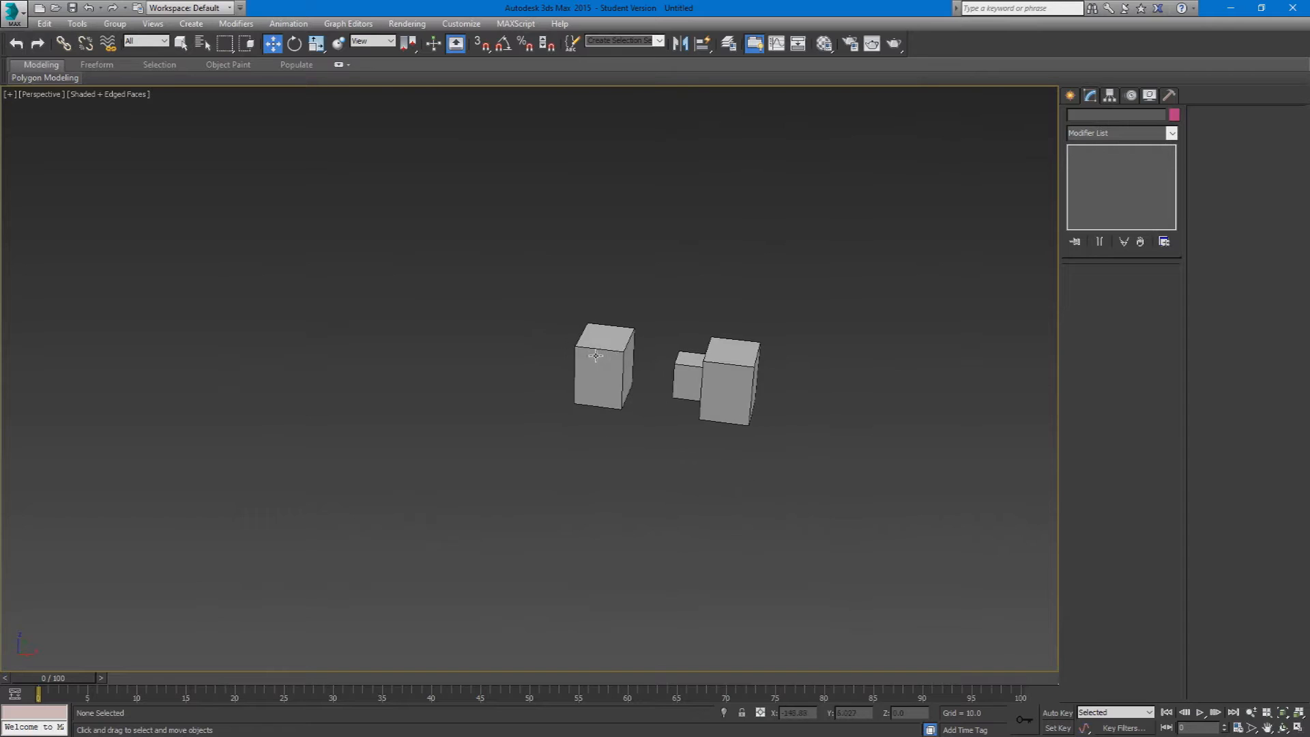
Step: Select the plain box standing beside the extruded model
left_click(612, 352)
scroll(616, 344, "up", 6)
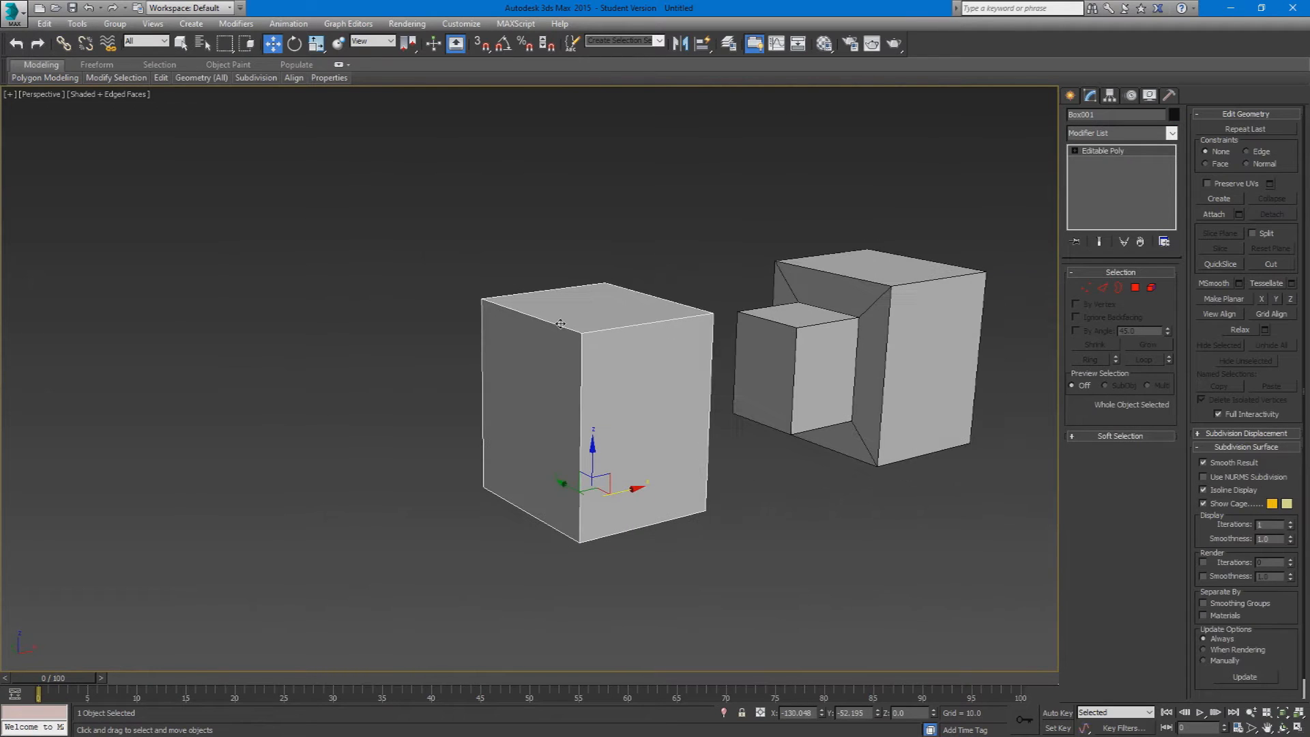
left_click(688, 291)
left_click(621, 322)
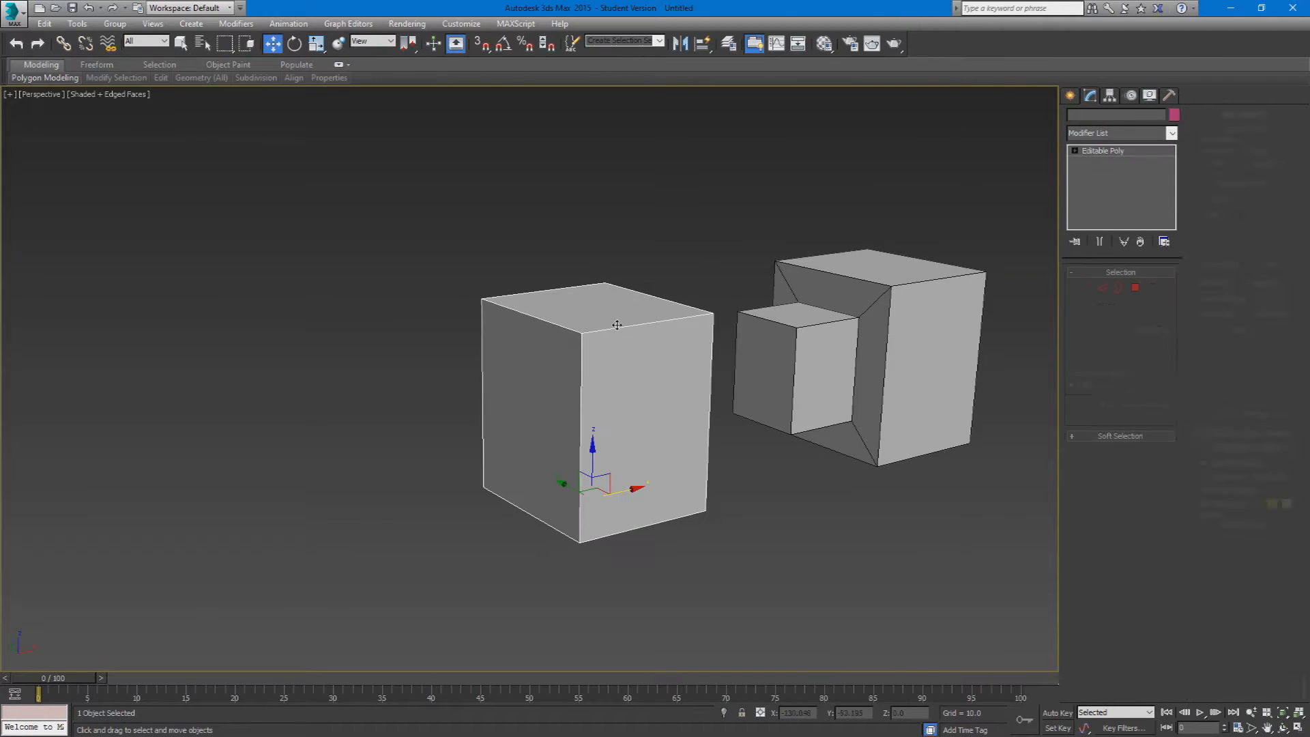
Step: Try adding an Unwrap UVW modifier to the plain box, and delete it from the stack
left_click(1092, 133)
left_click(1091, 137)
left_click(1091, 138)
left_click_drag(1172, 276, 1165, 567)
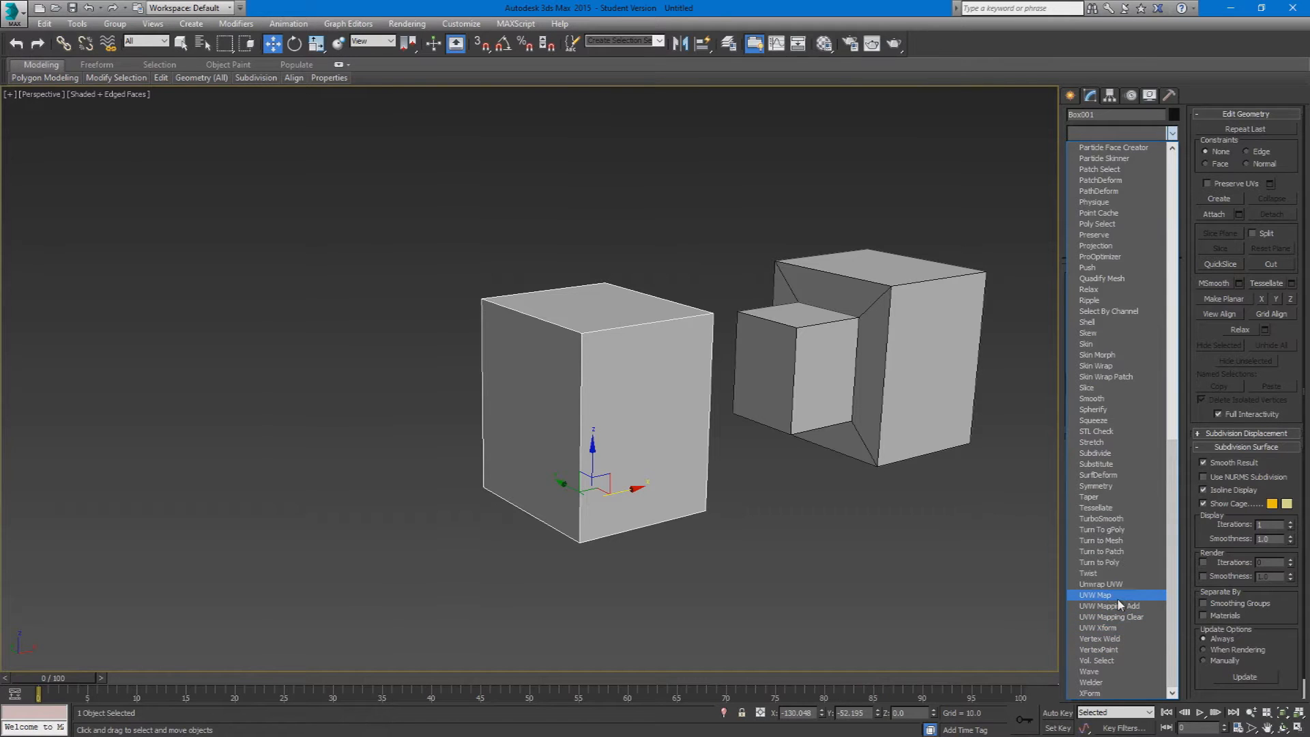
left_click(1100, 584)
right_click(1109, 151)
left_click(1134, 172)
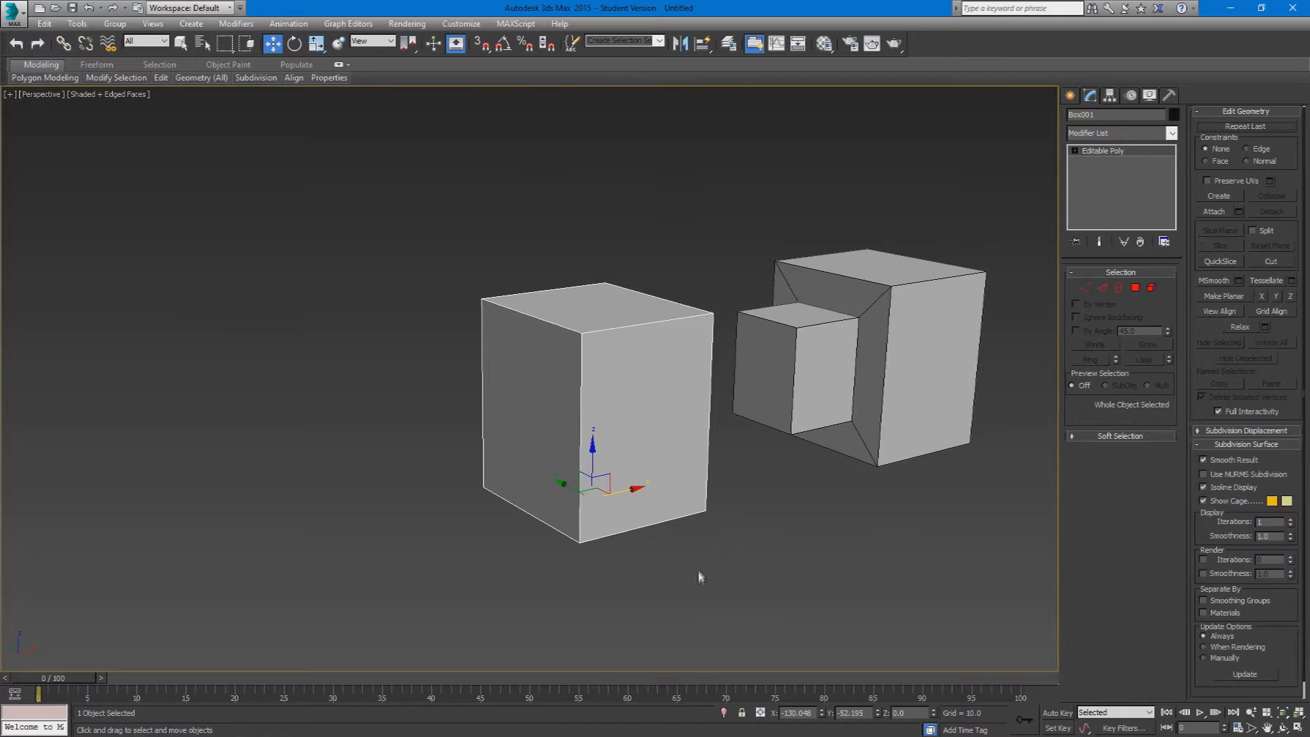
Step: Add an Unwrap UVW modifier on top of the plain box's Editable Poly
left_click(1121, 133)
key("u")
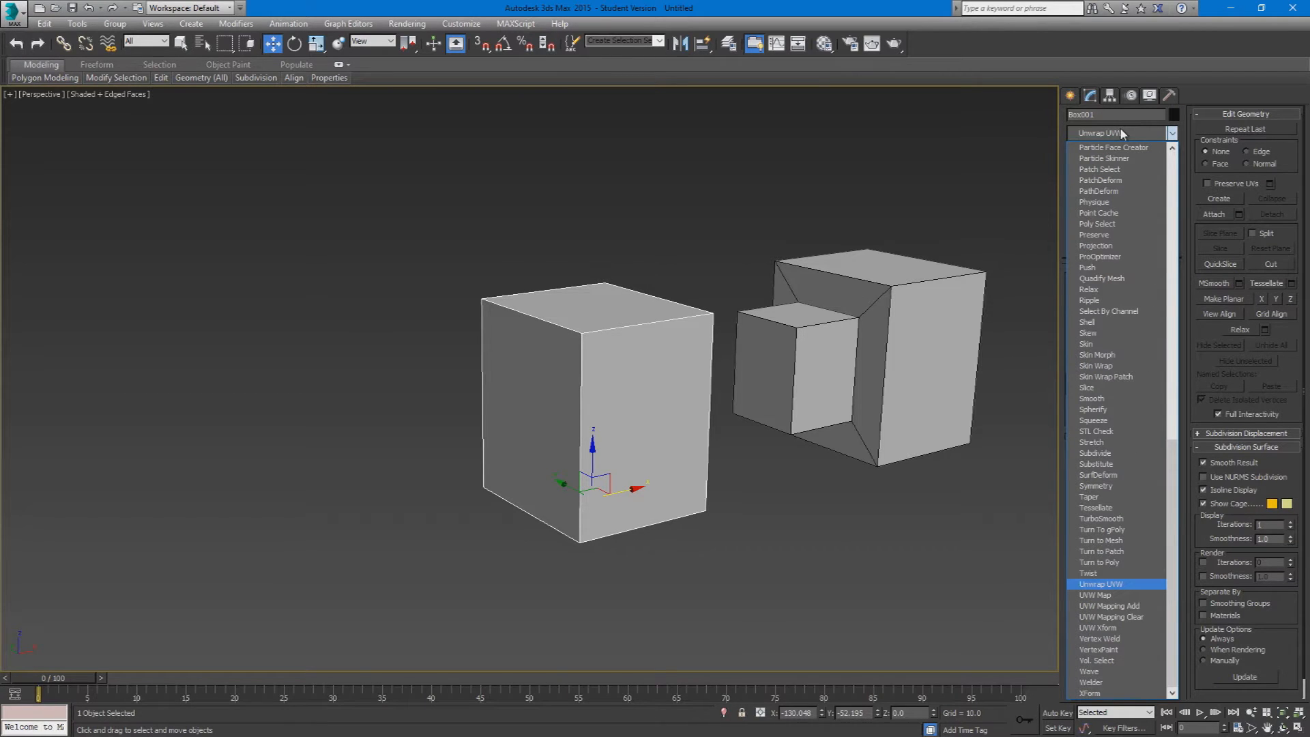
left_click(1121, 131)
left_click(1121, 131)
key("u")
left_click(1120, 129)
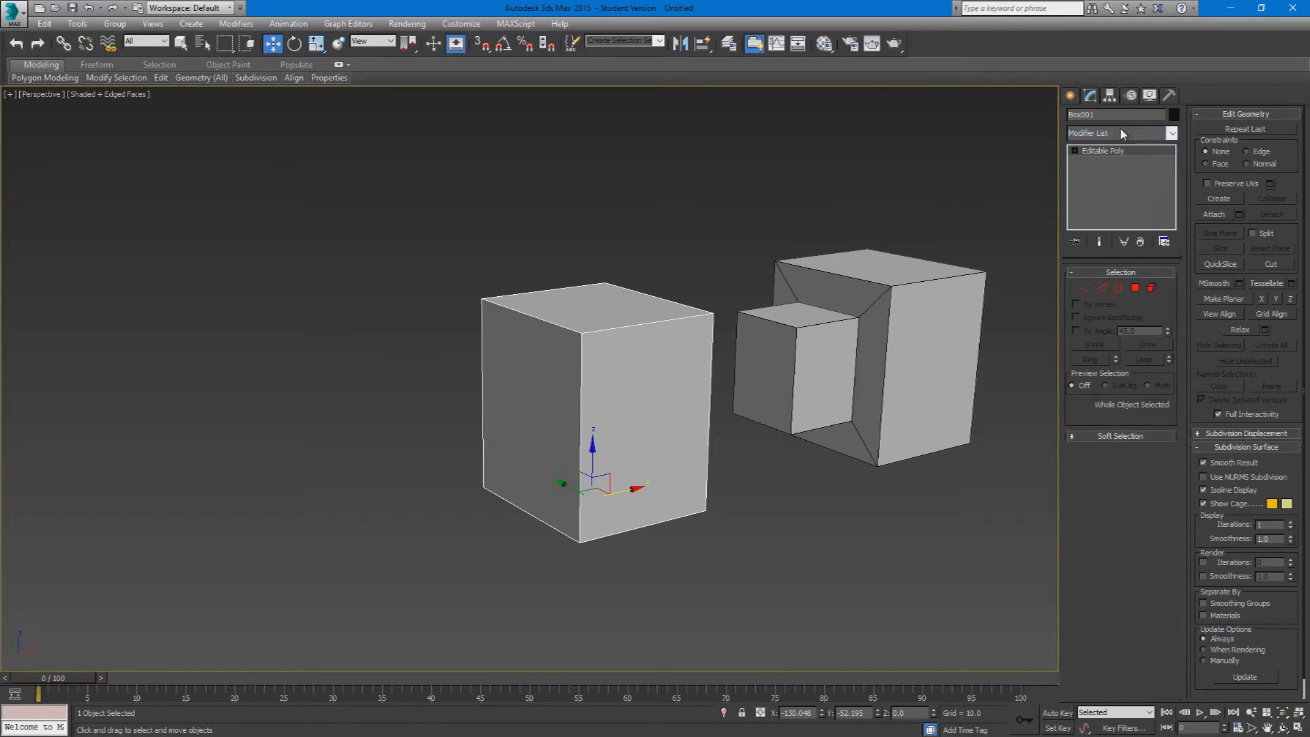
left_click(1121, 133)
key("u")
key("Return")
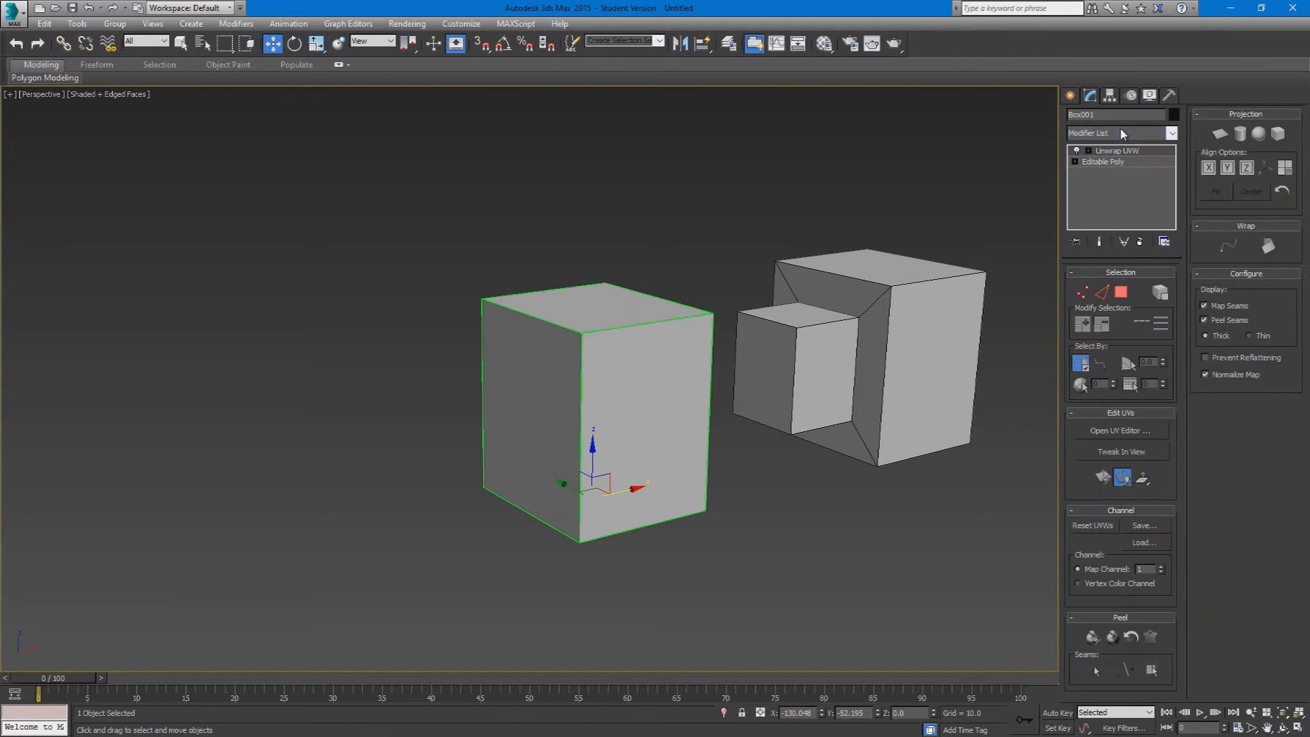
Step: Select all polygons of the box and open them in a maximised UV editor
middle_click_drag(537, 256, 553, 345)
scroll(457, 359, "up", 3)
middle_click_drag(457, 359, 707, 398, "alt")
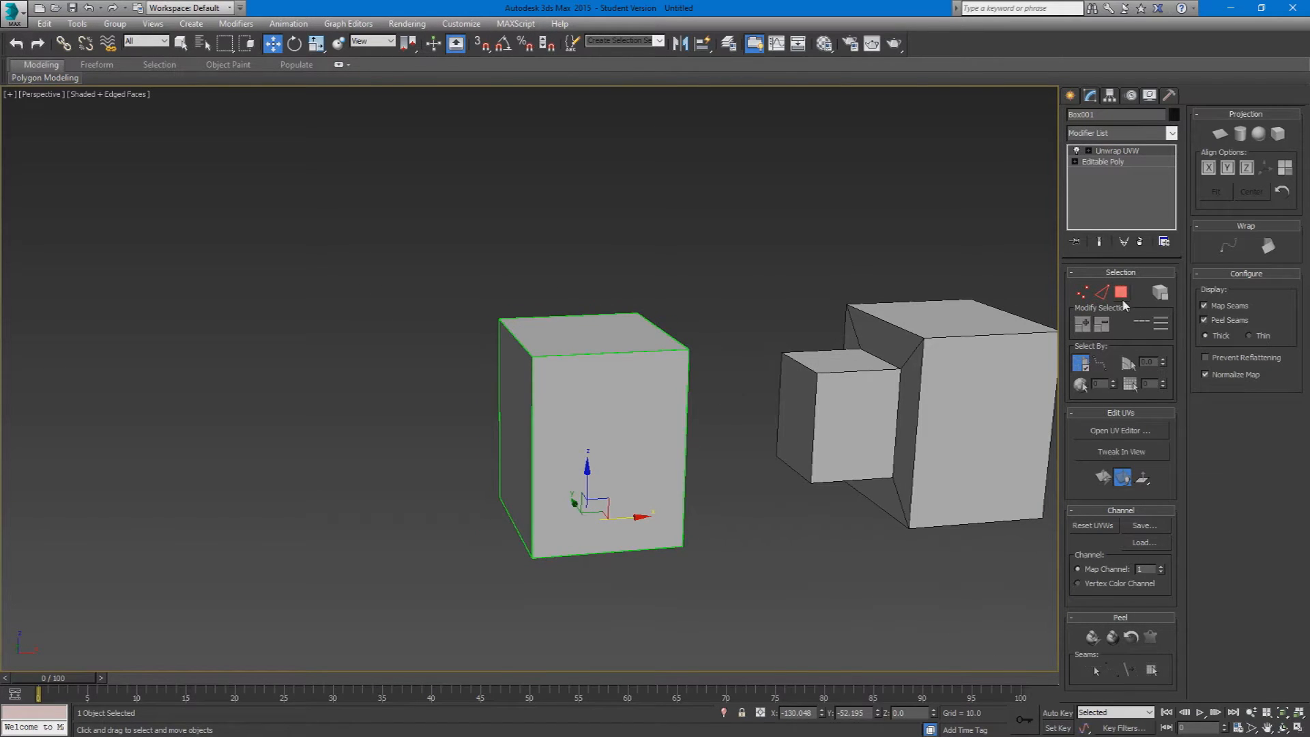
left_click(1122, 292)
left_click(629, 374)
left_click(1117, 431)
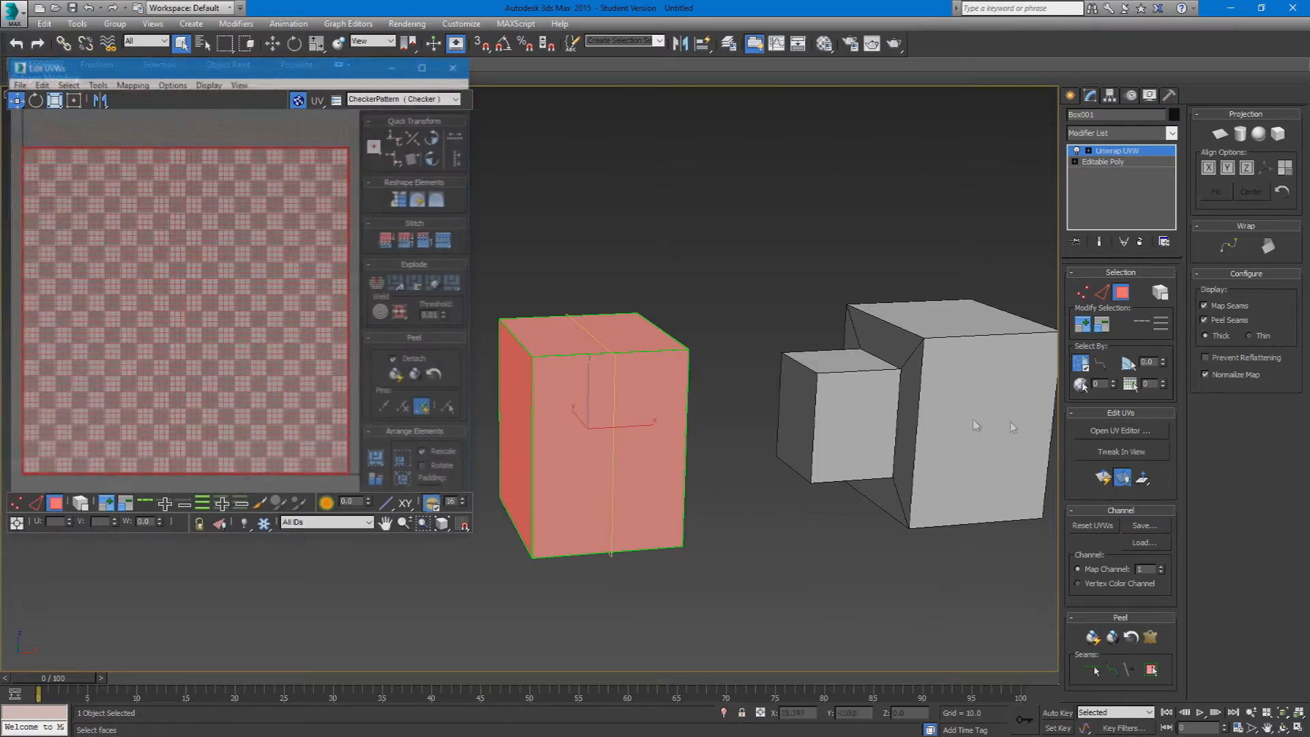
left_click_drag(132, 64, 311, 214)
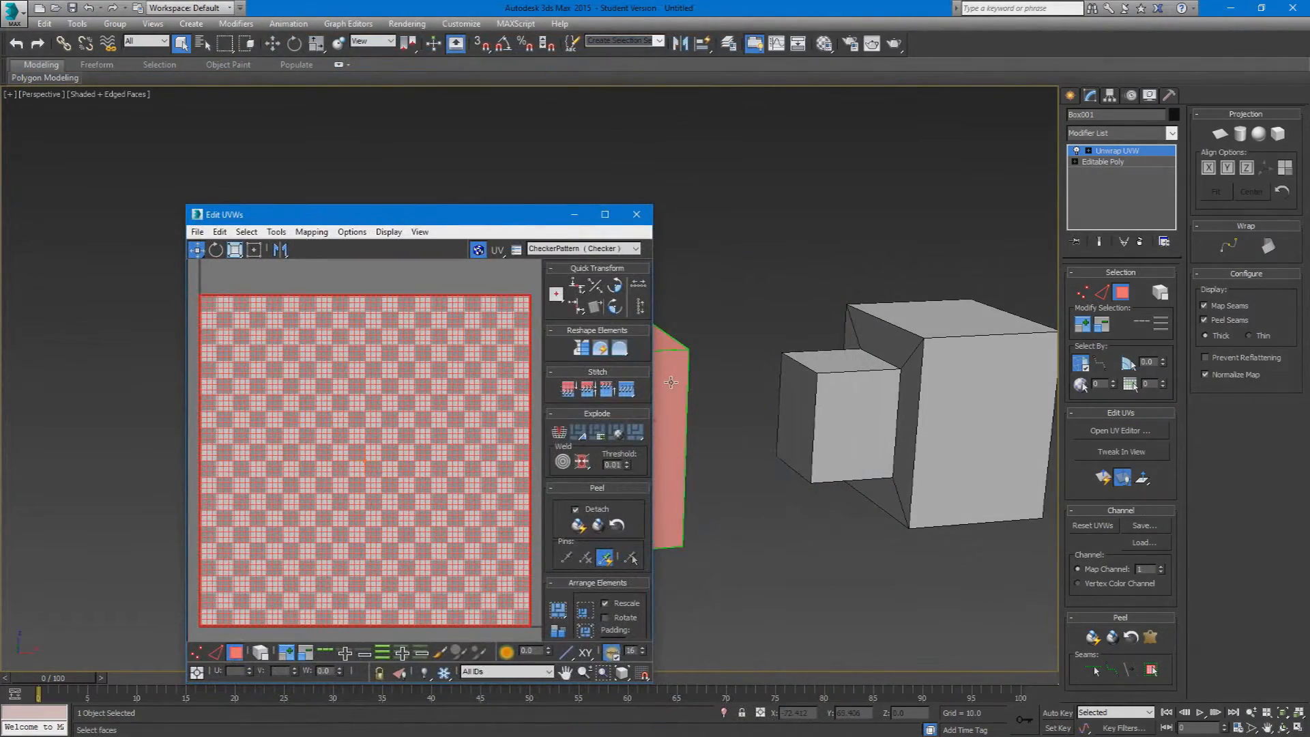
double_click(436, 215)
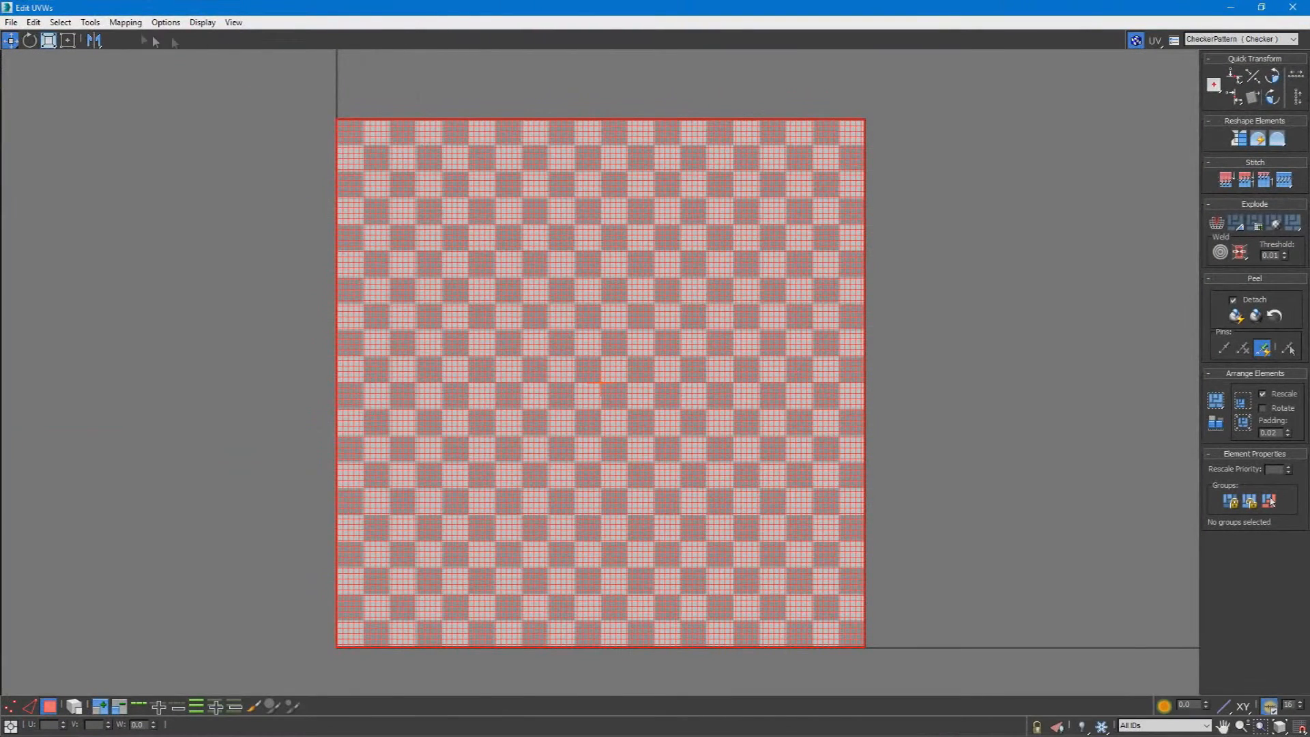
Step: Apply Flatten Mapping to all of the box's selected faces and clear the selection
left_click(128, 25)
left_click(140, 38)
left_click(208, 98)
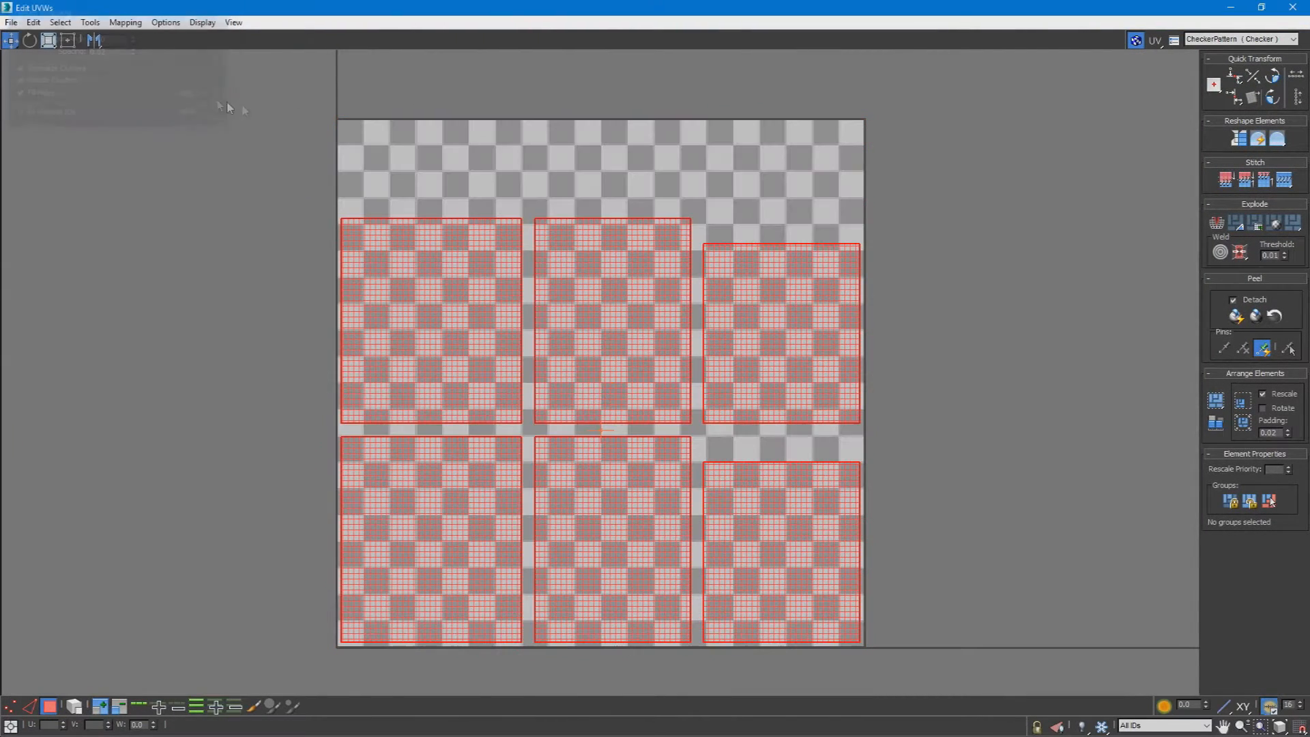
left_click(901, 295)
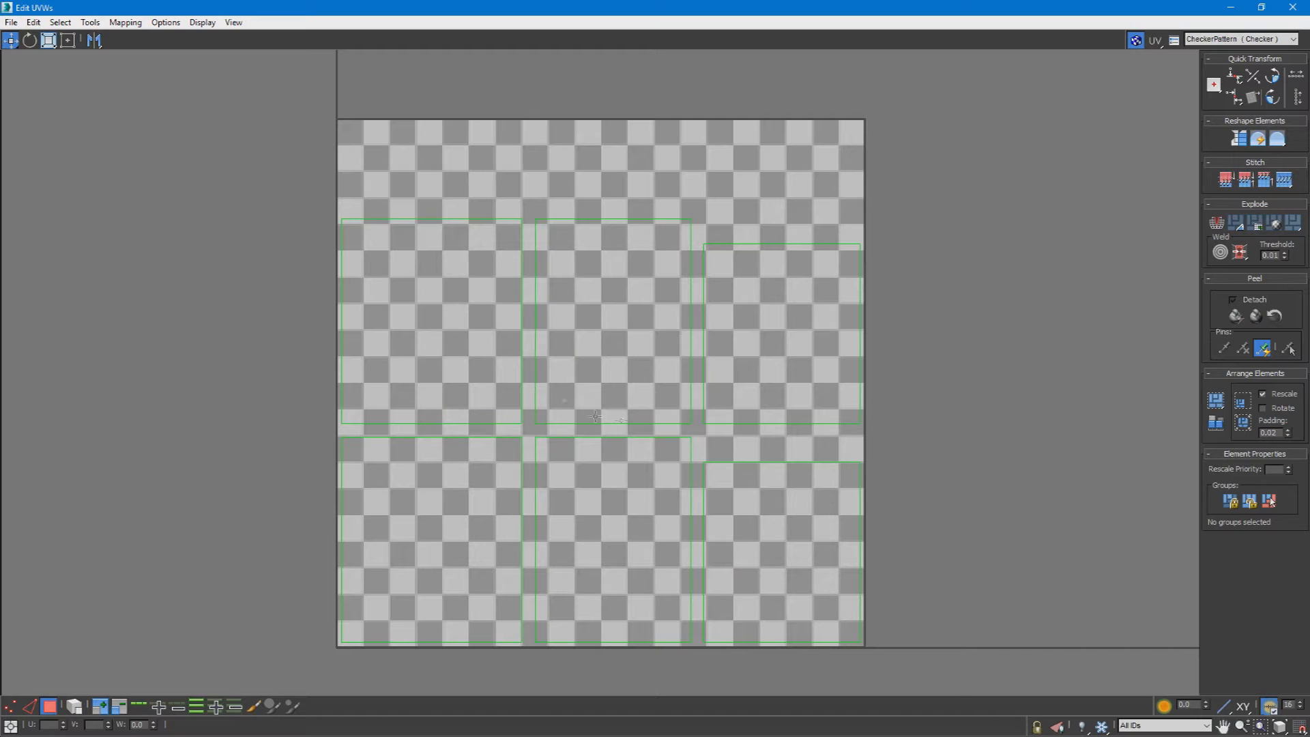
Step: Hide the checker background behind the flattened faces in the UV editor
scroll(501, 409, "up", 2)
middle_click_drag(501, 411, 527, 401)
scroll(520, 391, "down", 2)
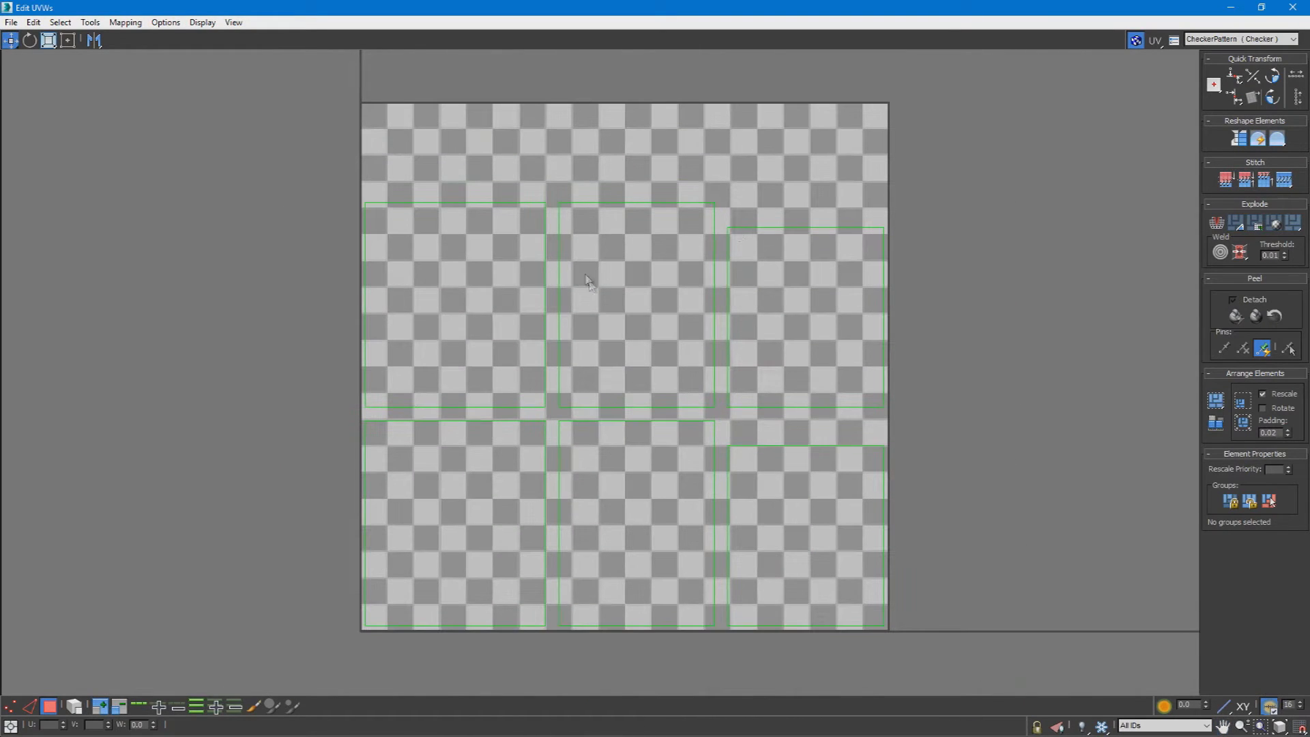
left_click_drag(451, 571, 438, 579)
left_click(967, 230)
left_click_drag(548, 597, 448, 594)
left_click(1136, 41)
left_click(944, 304)
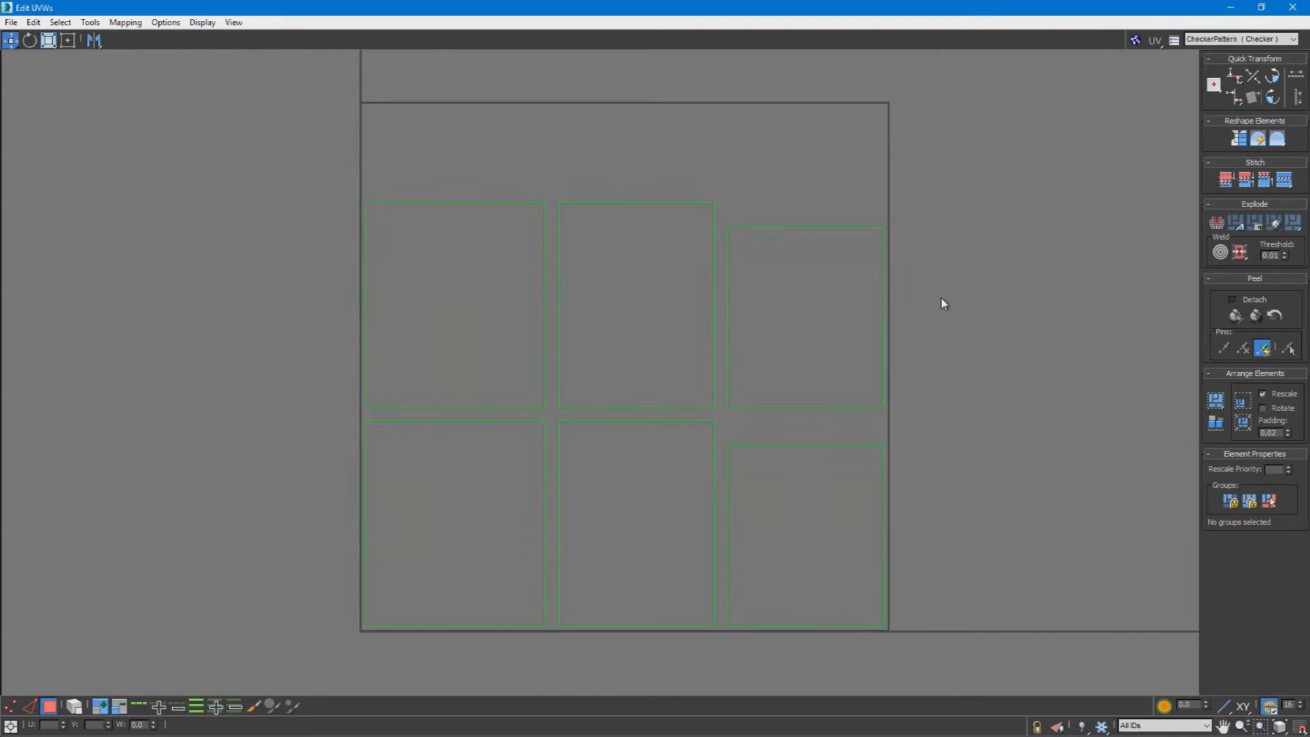
Step: Examine the six flattened UV faces and the mapping methods offered in the UV editor
left_click_drag(440, 588, 441, 588)
left_click(960, 189)
middle_click_drag(620, 361, 800, 352)
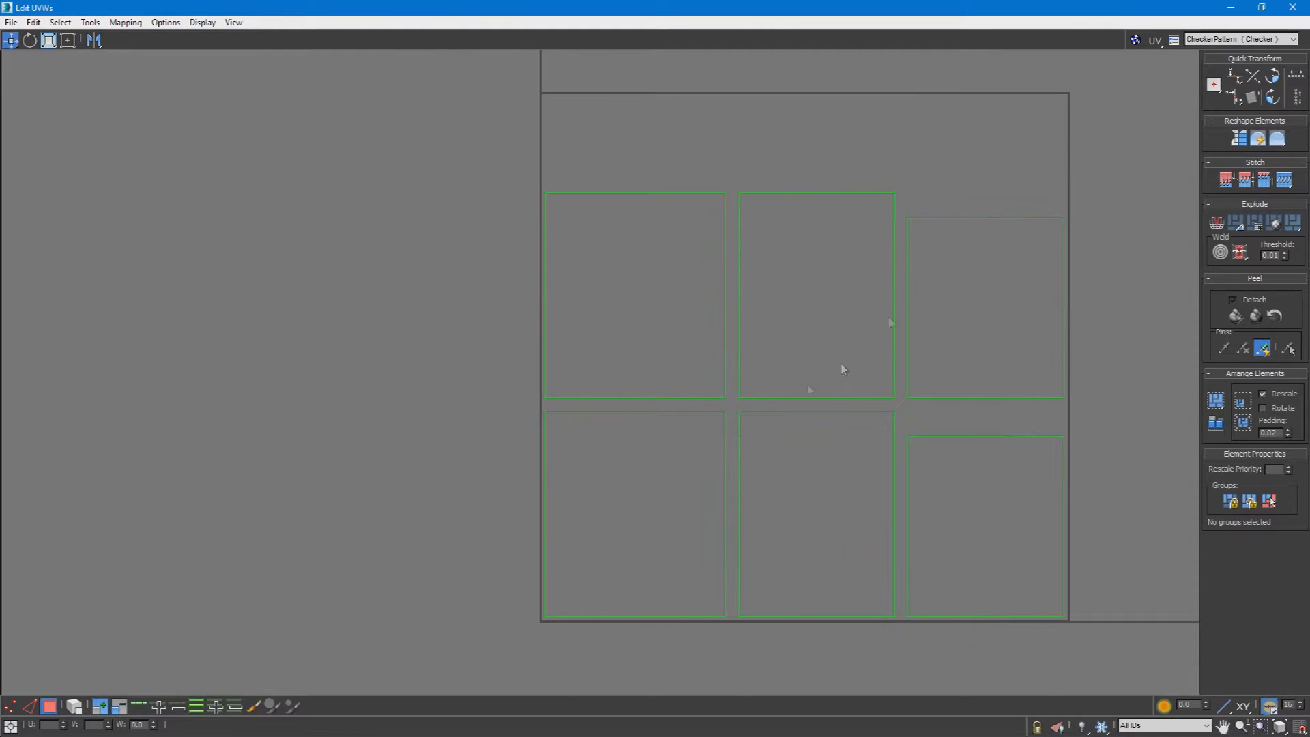
left_click_drag(651, 475, 650, 476)
left_click(123, 23)
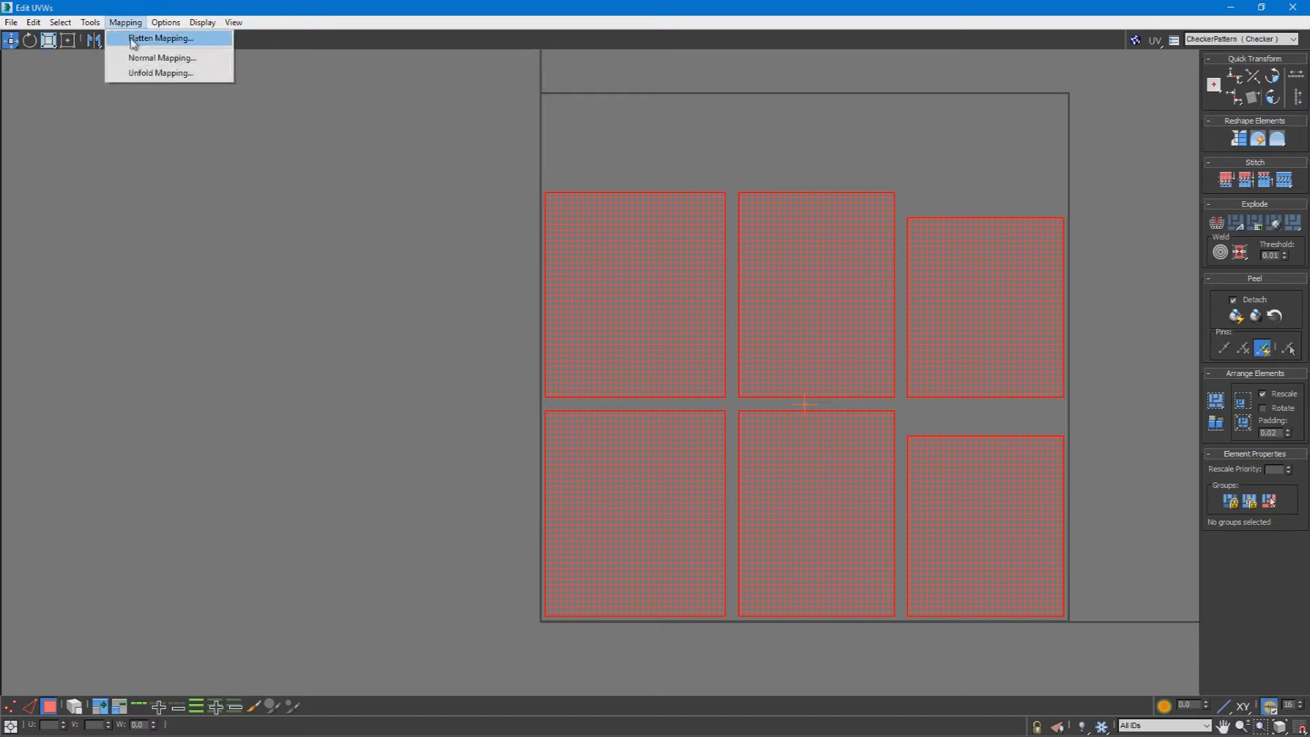
left_click(298, 254)
middle_click_drag(899, 298, 614, 342)
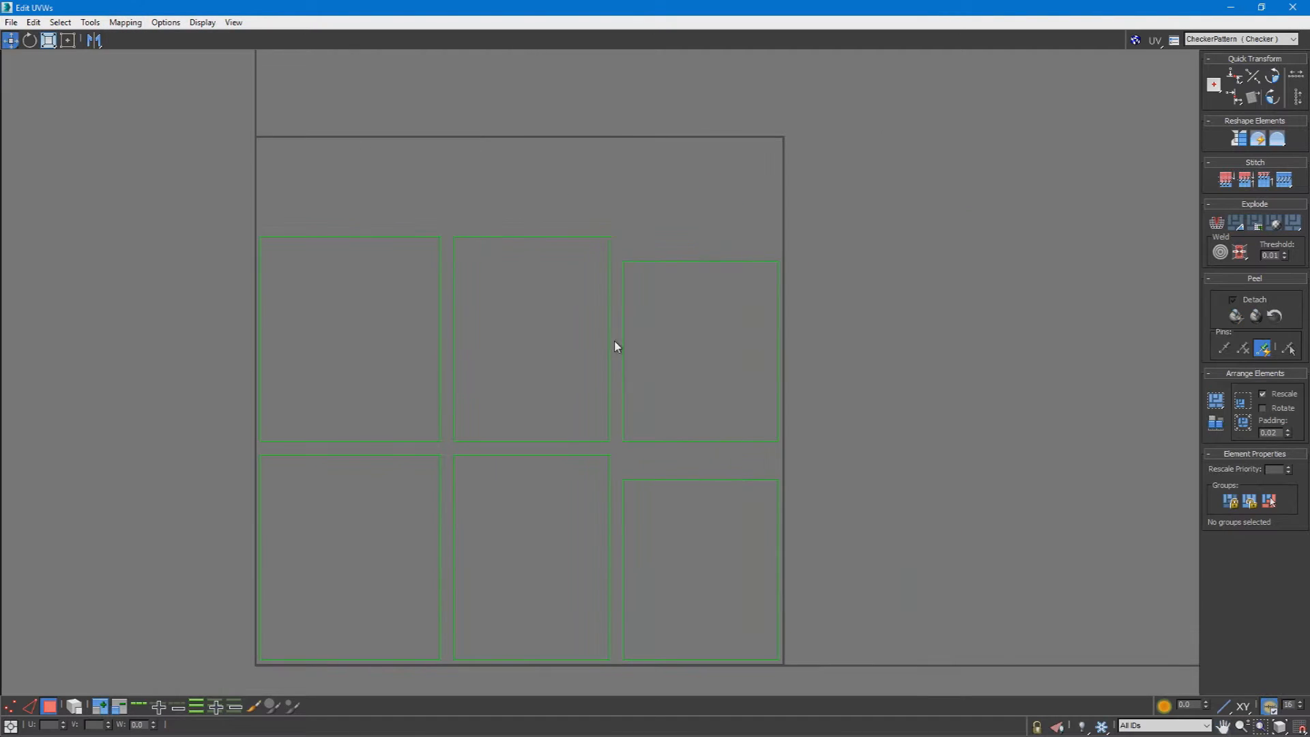
left_click_drag(418, 561, 380, 568)
left_click(914, 322)
middle_click_drag(584, 426, 659, 446)
middle_click_drag(368, 439, 427, 445)
middle_click_drag(440, 392, 409, 319)
Step: Restore the UV editor to a small window beside the model and display CheckerPattern on the box
left_click_drag(660, 8, 239, 228)
middle_click_drag(530, 321, 652, 316)
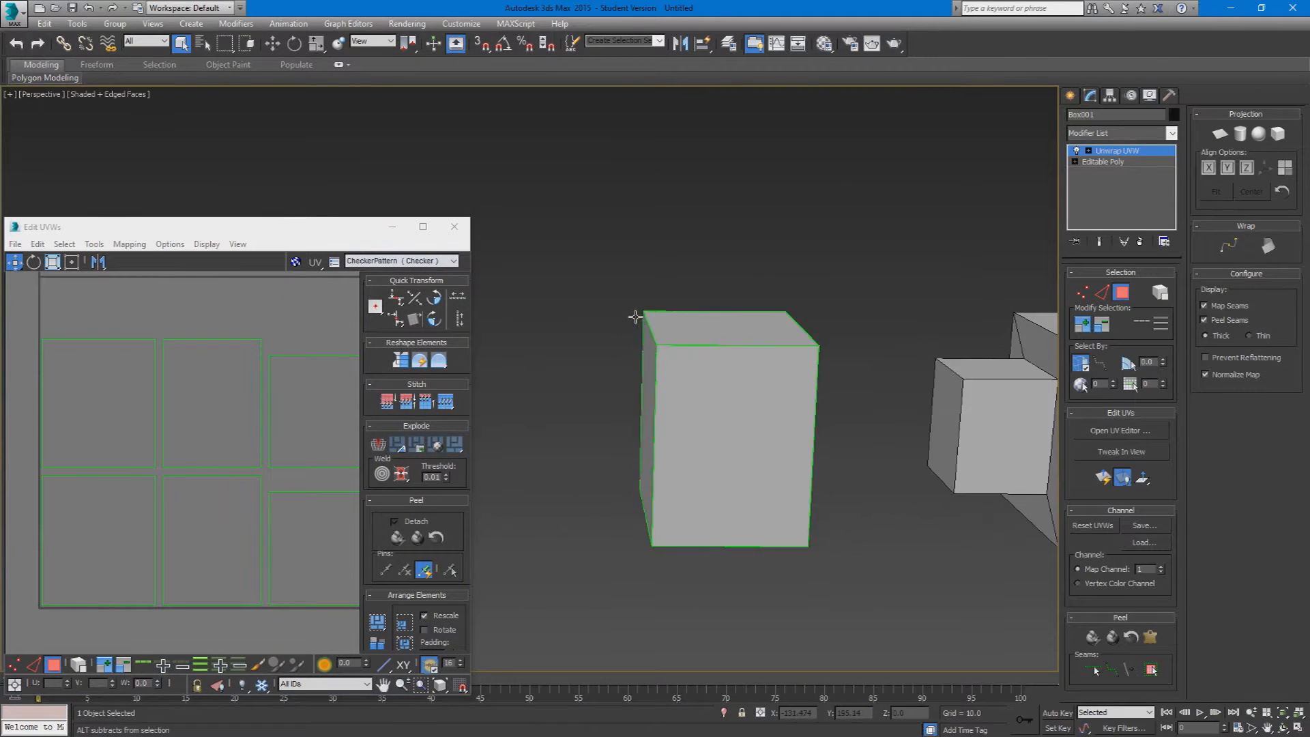
left_click(368, 261)
left_click(378, 282)
scroll(703, 406, "up", 5)
mouse_move(703, 405)
middle_mouse_down("alt")
mouse_move(827, 439)
mouse_move(712, 408)
middle_mouse_up("alt")
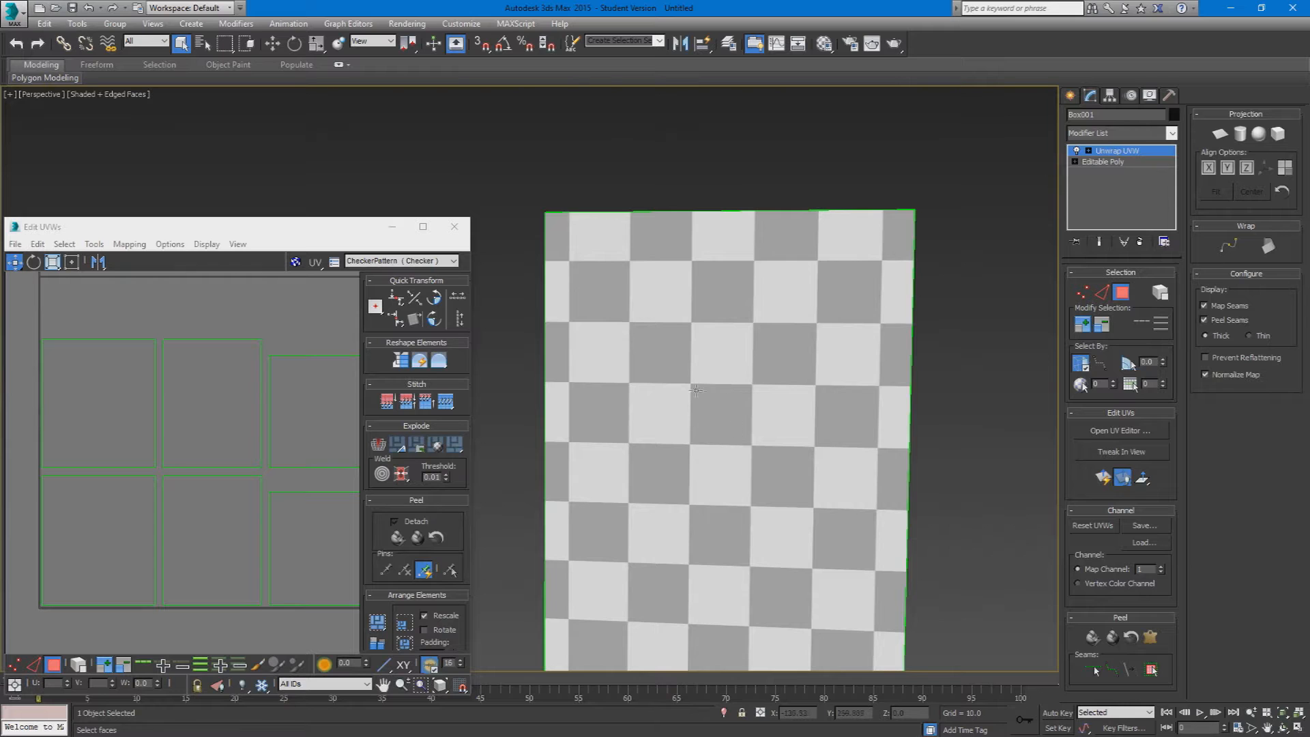
scroll(744, 461, "down", 5)
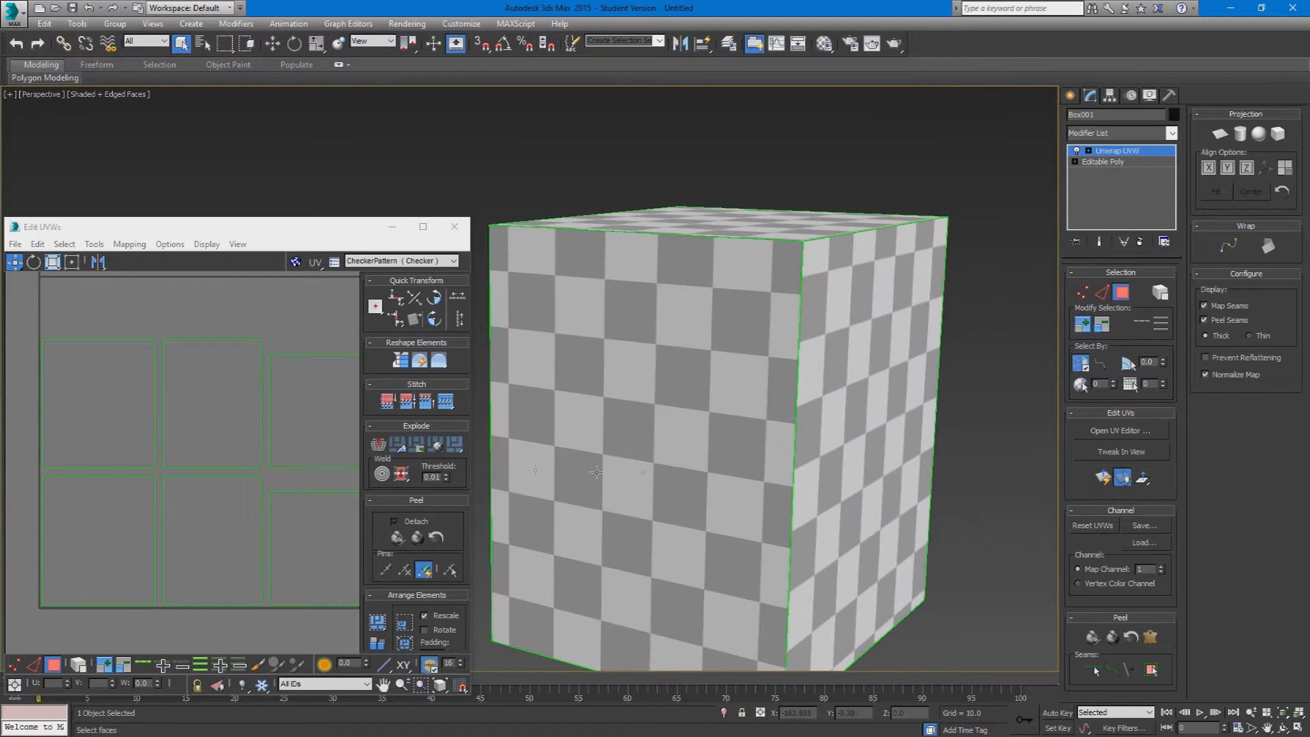
Step: Select the box's front face so its UV shell is picked in the editor
left_click(211, 402)
middle_click_drag(187, 580, 95, 601)
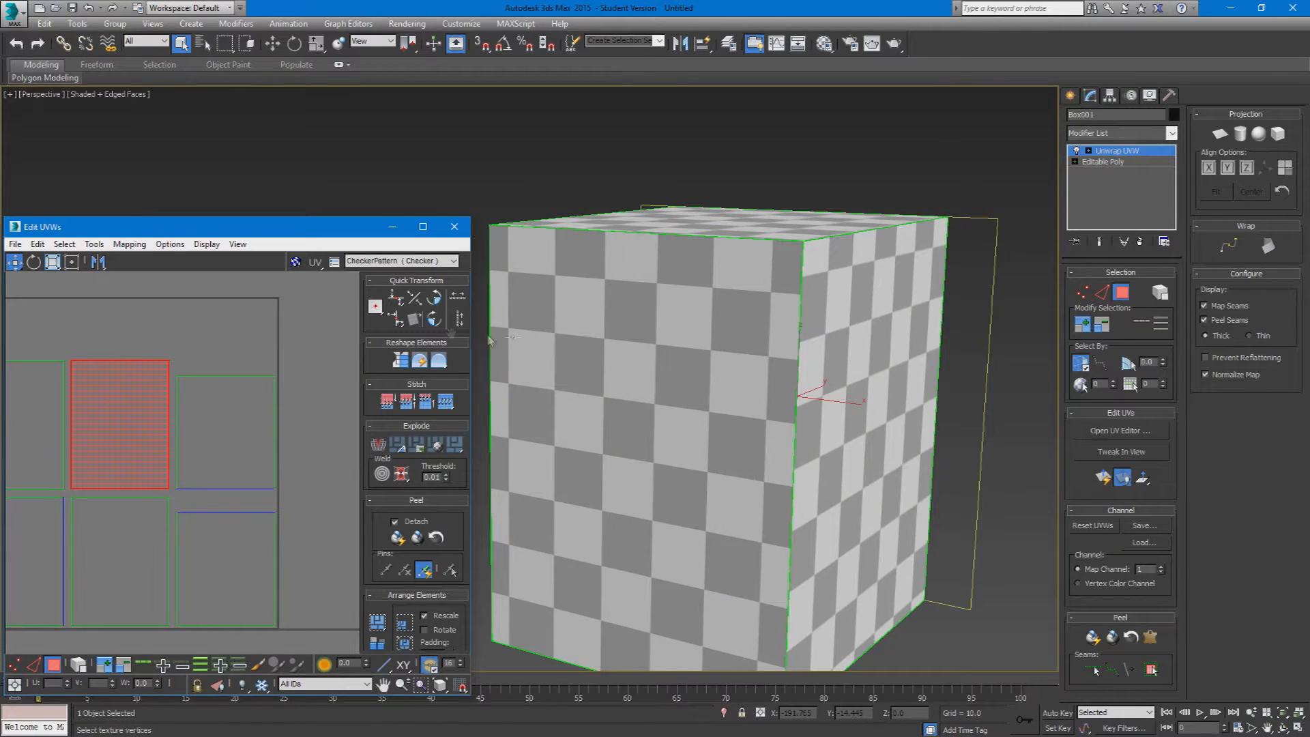
left_click(575, 393)
Step: Try stretching the front face's UV shell vertically and horizontally, and undo both scalings
left_click_drag(53, 262, 54, 300)
left_click_drag(113, 509, 136, 220)
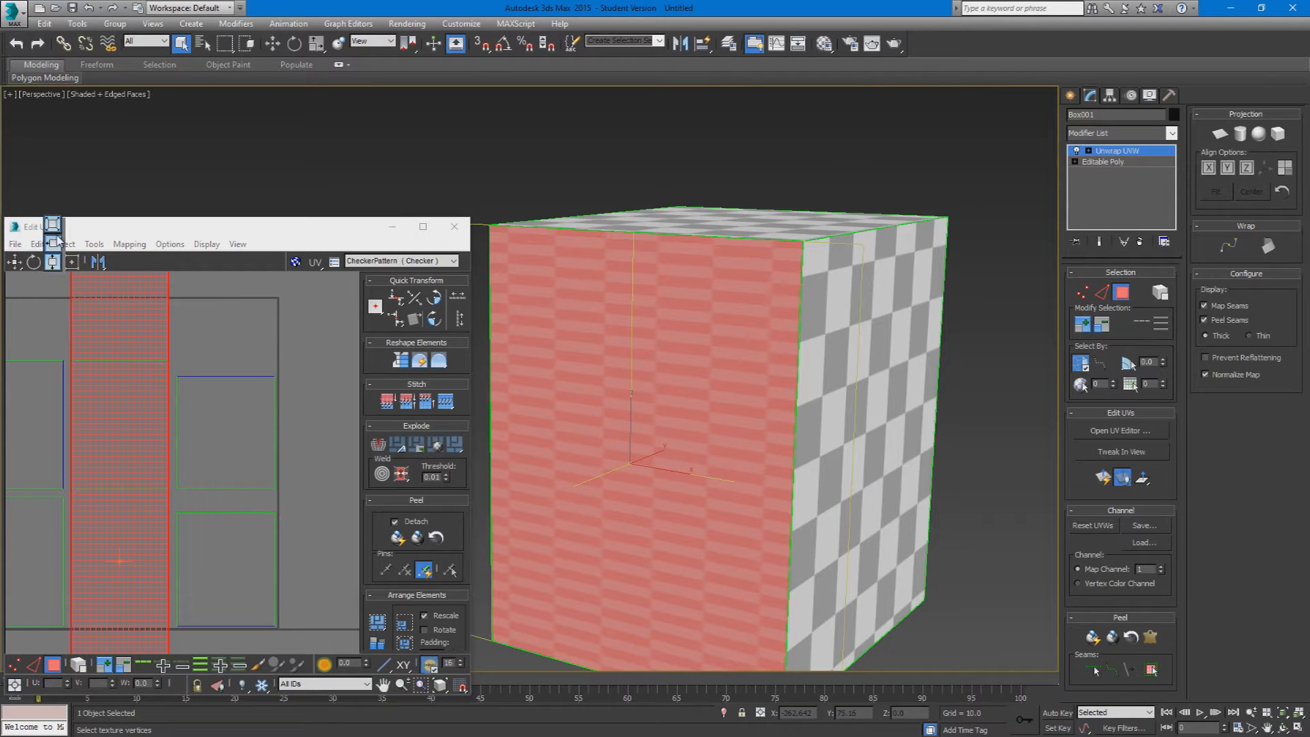
left_click_drag(161, 461, 935, 434)
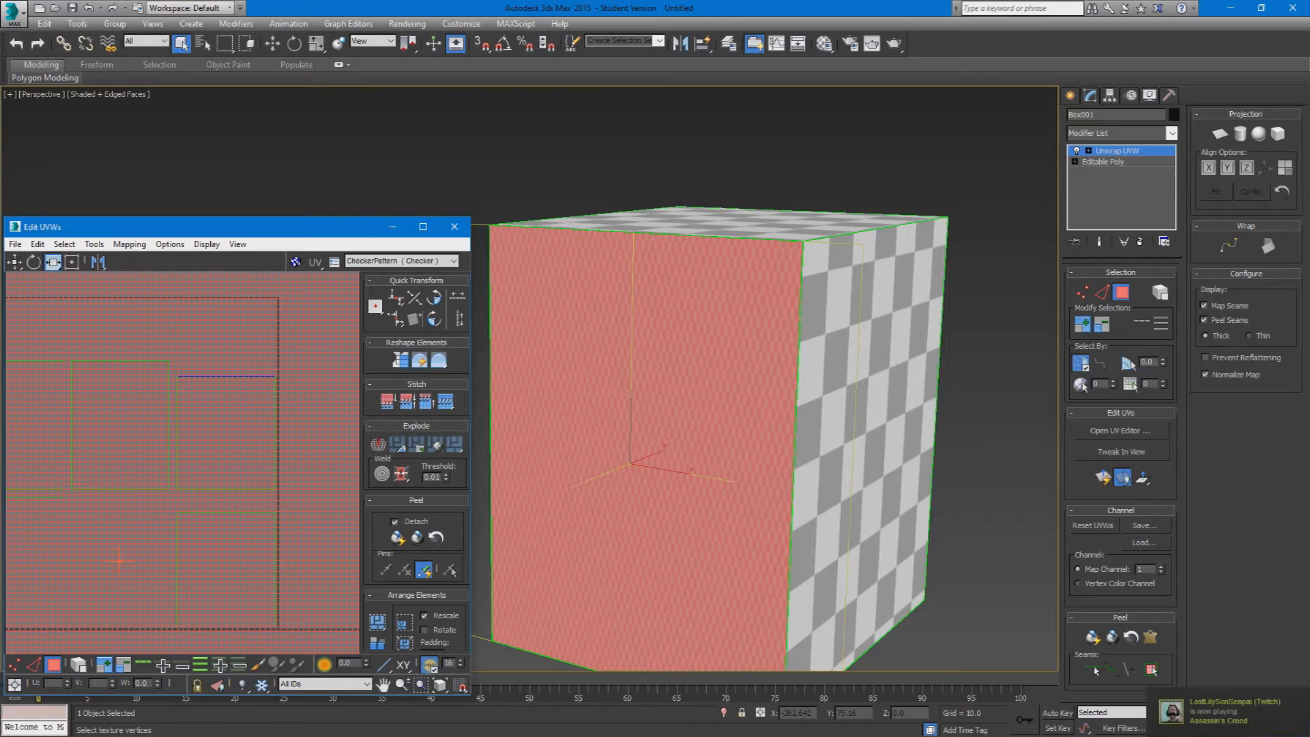
scroll(164, 470, "down", 8)
key("ctrl+z")
key("ctrl+z")
Step: Widen the front face's UV shell horizontally so the checker pattern compresses on the box
scroll(166, 470, "up", 6)
left_click_drag(164, 508, 265, 504)
middle_click_drag(552, 424, 587, 406, "alt")
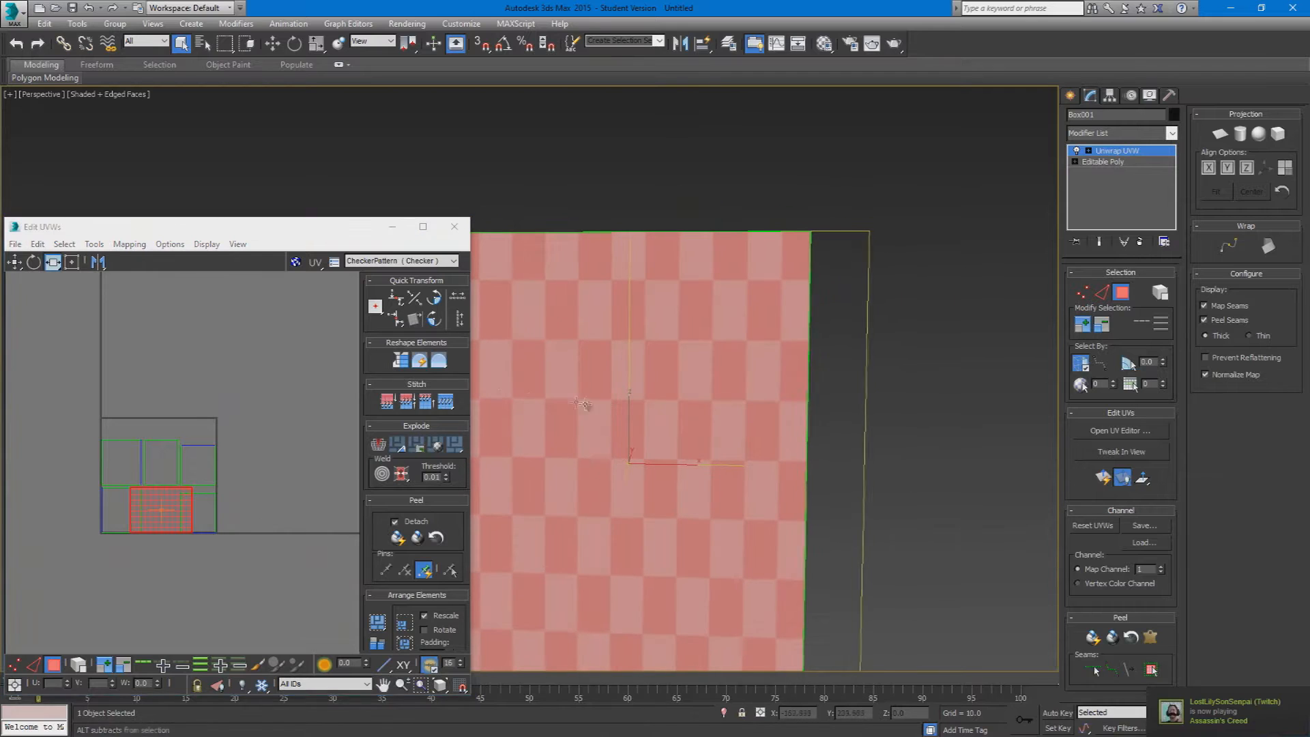
Step: Try stretching the front face's UV shell vertically, and undo the scaling
left_click(53, 266)
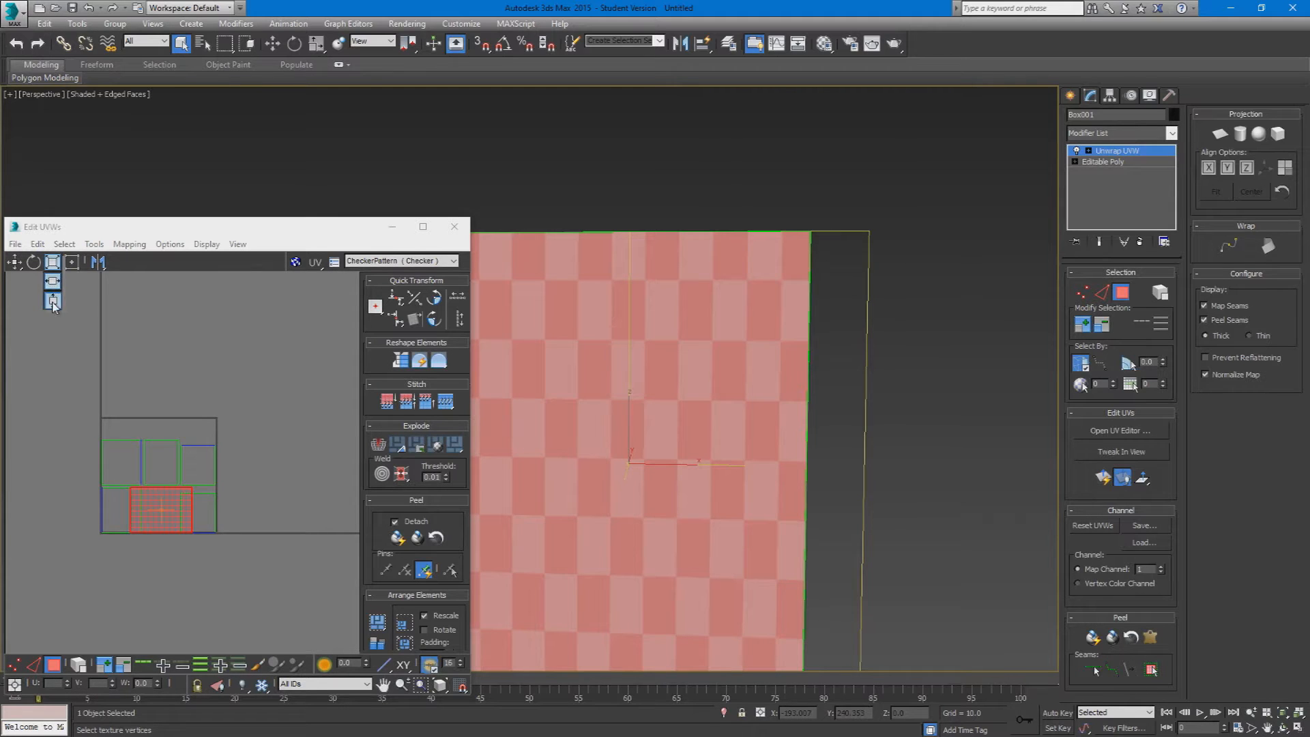
left_click(54, 286)
left_click_drag(153, 503, 156, 472)
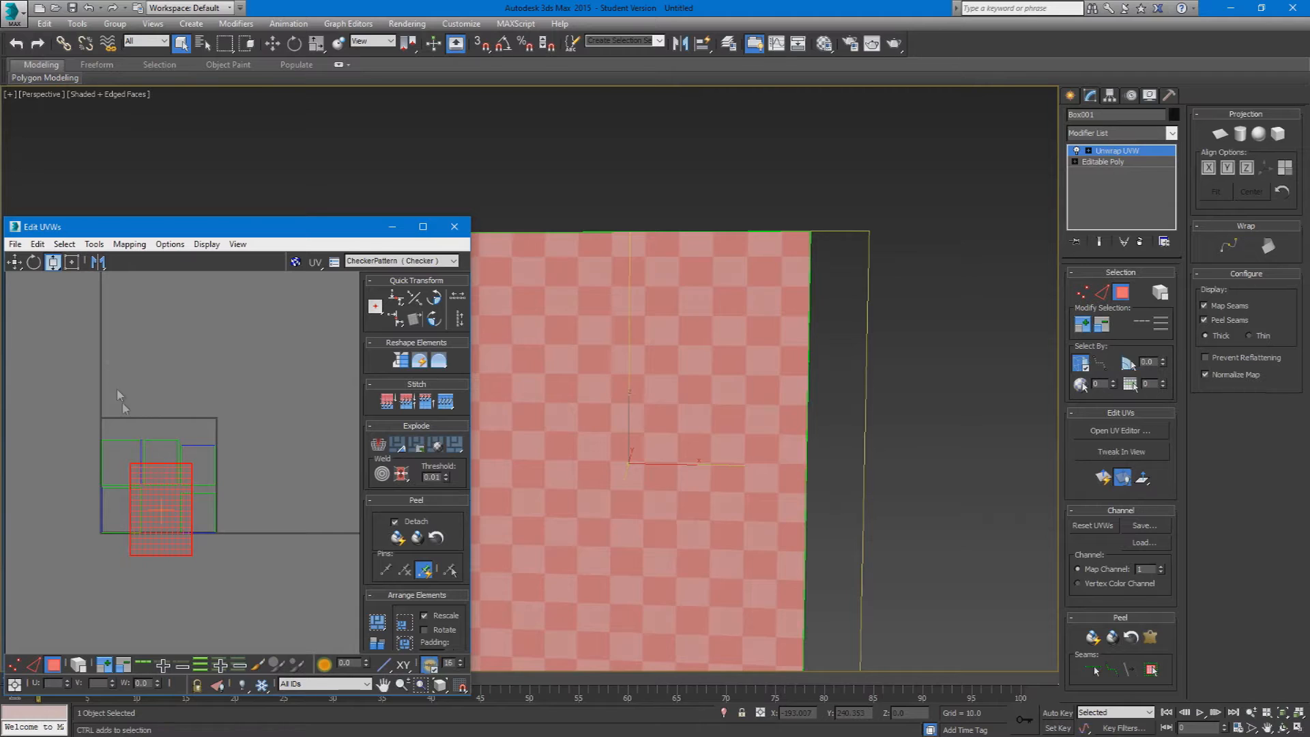
key("ctrl+z")
Step: Narrow the front face's UV shell horizontally to bring its checkers closer to square
left_click(59, 266)
left_click(52, 243)
mouse_move(175, 505)
left_mouse_down()
mouse_move(155, 506)
mouse_move(184, 512)
mouse_move(164, 512)
left_mouse_up()
scroll(166, 501, "up", 4)
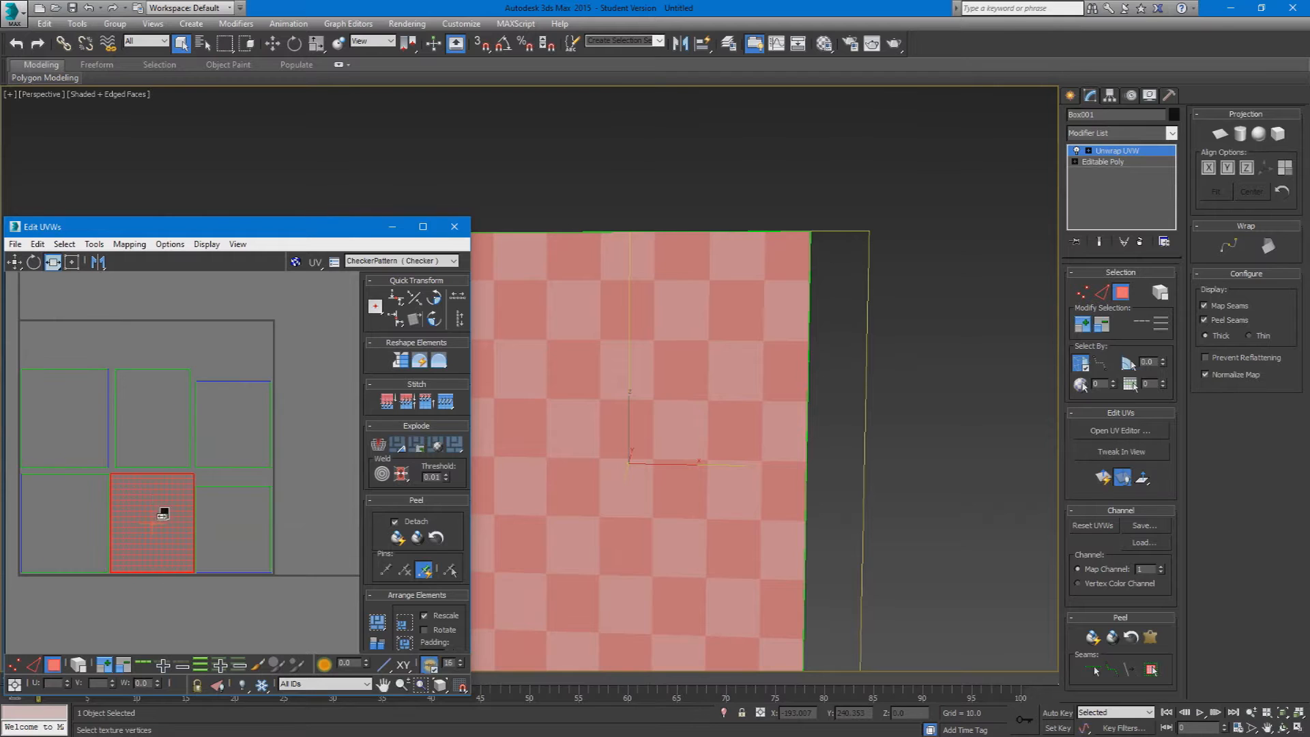
Step: Enlarge the front face's UV shell proportionally and deselect it
left_click_drag(53, 263, 53, 244)
left_click_drag(152, 535, 151, 485)
scroll(163, 480, "down", 3)
left_click(294, 481)
Step: Proportionally shrink the upper-middle UV shell and enlarge the upper-left one, and compare the checker sizes on the box
left_click(159, 425)
left_click(96, 444)
left_click(84, 451)
left_click_drag(83, 456, 86, 418)
left_click(17, 264)
middle_click_drag(771, 423, 642, 461, "alt")
left_click(972, 342)
middle_click_drag(844, 343, 838, 379)
left_click(215, 414)
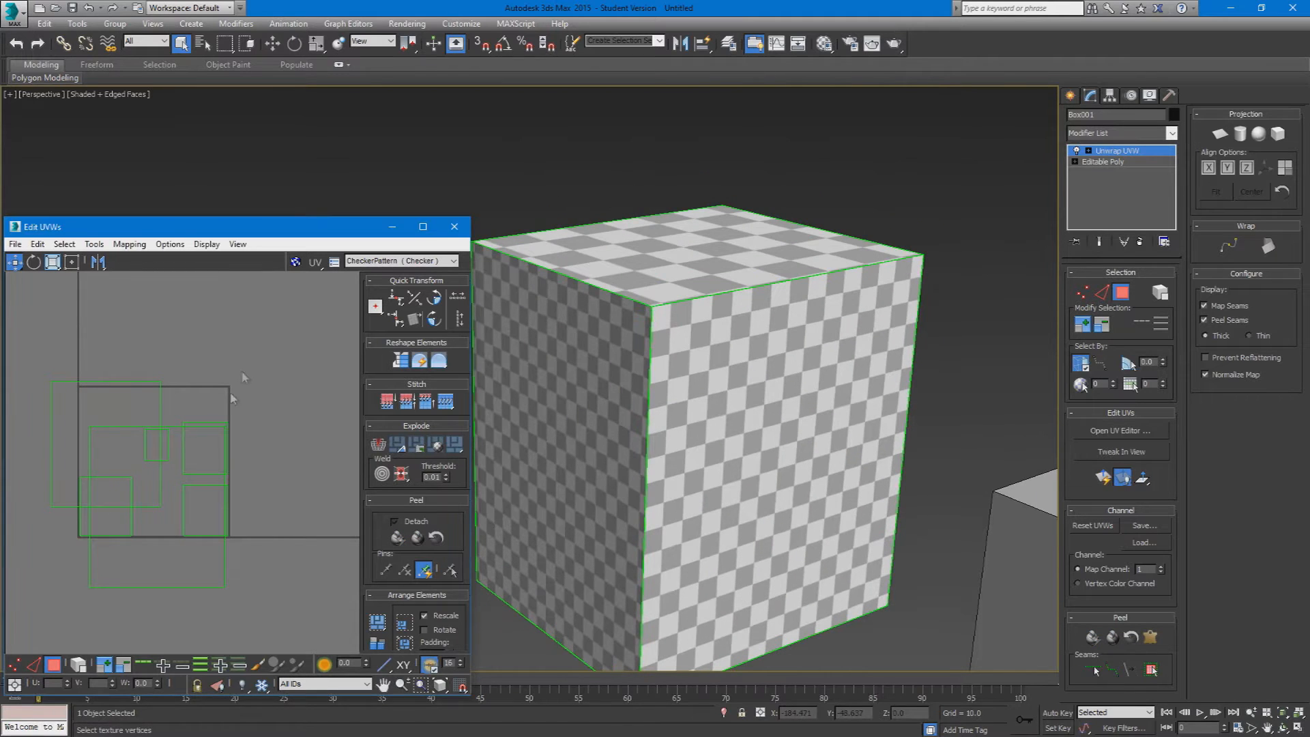
Step: Select all six UV shells of the box in the UV editor
key("ctrl+a")
middle_click_drag(199, 486, 252, 471)
left_click(259, 375)
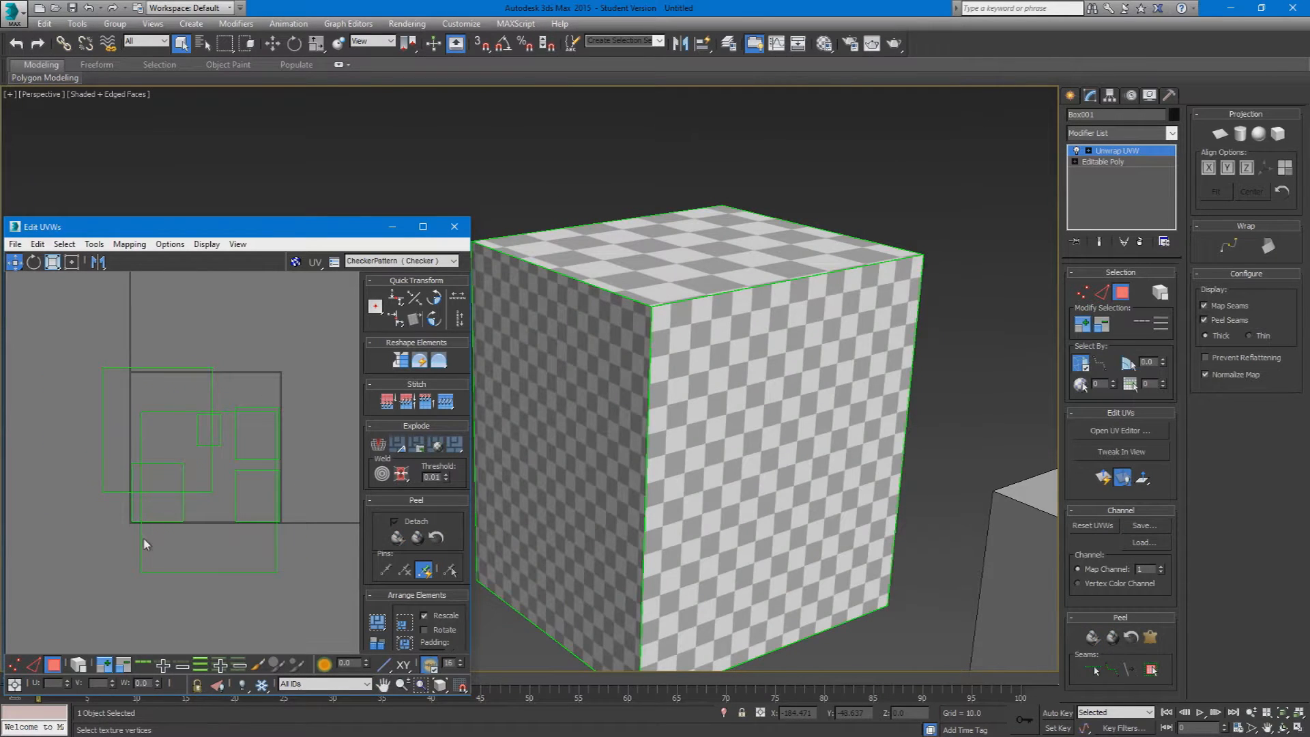
key("ctrl+a")
left_click(284, 353)
left_click_drag(88, 586, 88, 586)
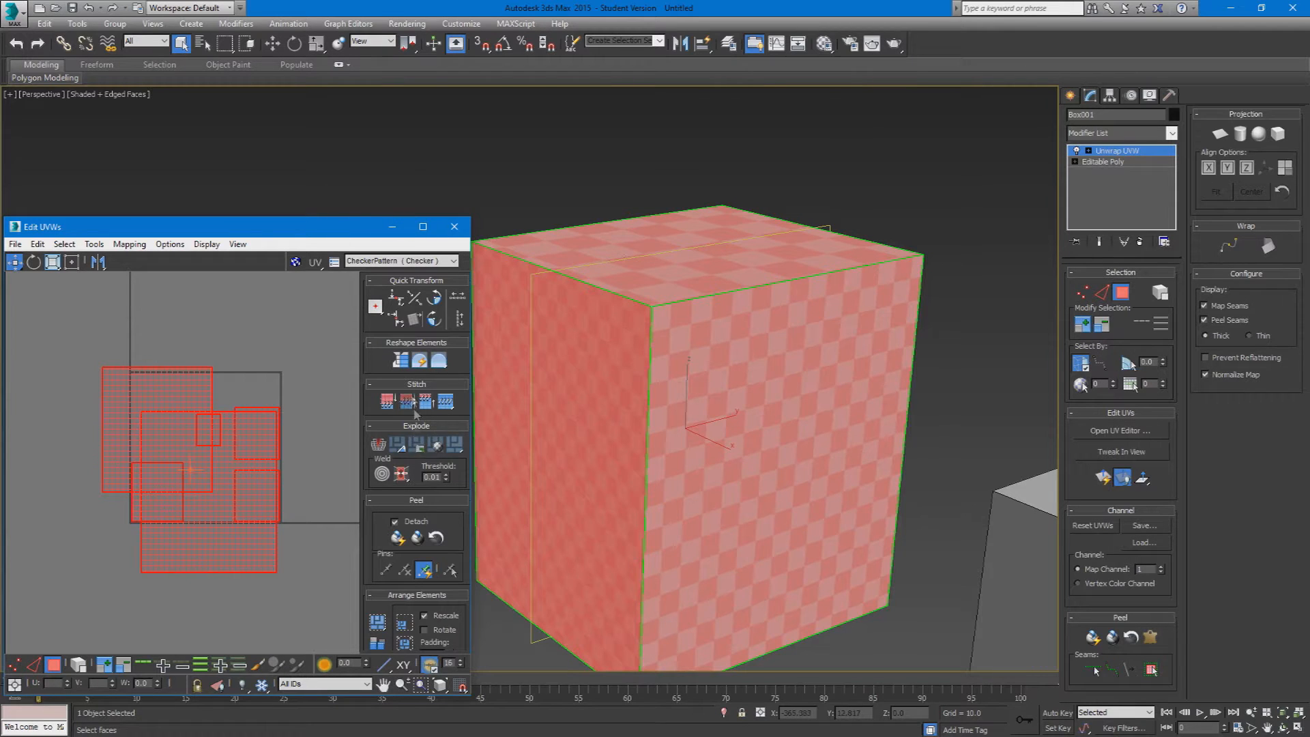
Step: Rescale the six selected UV shells to a uniform density with Rescale Elements and bring the box back into view
left_click(423, 227)
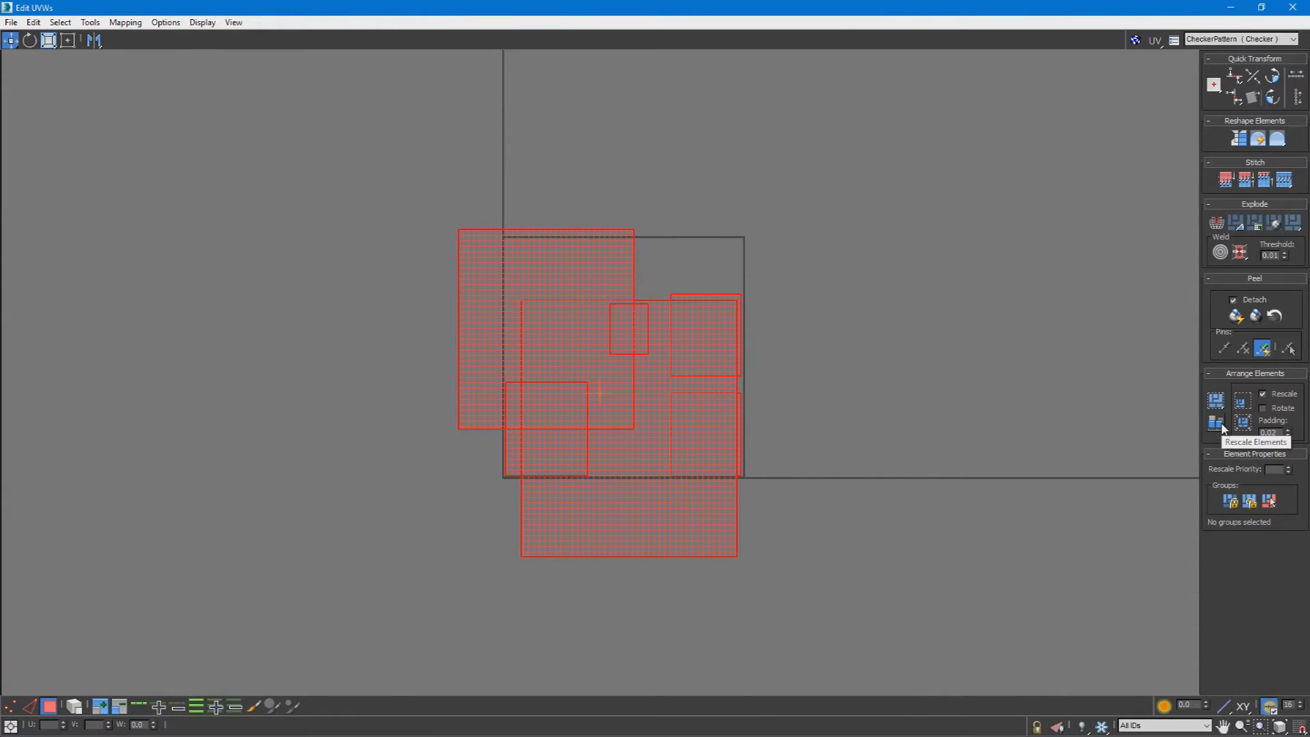
left_click(1216, 424)
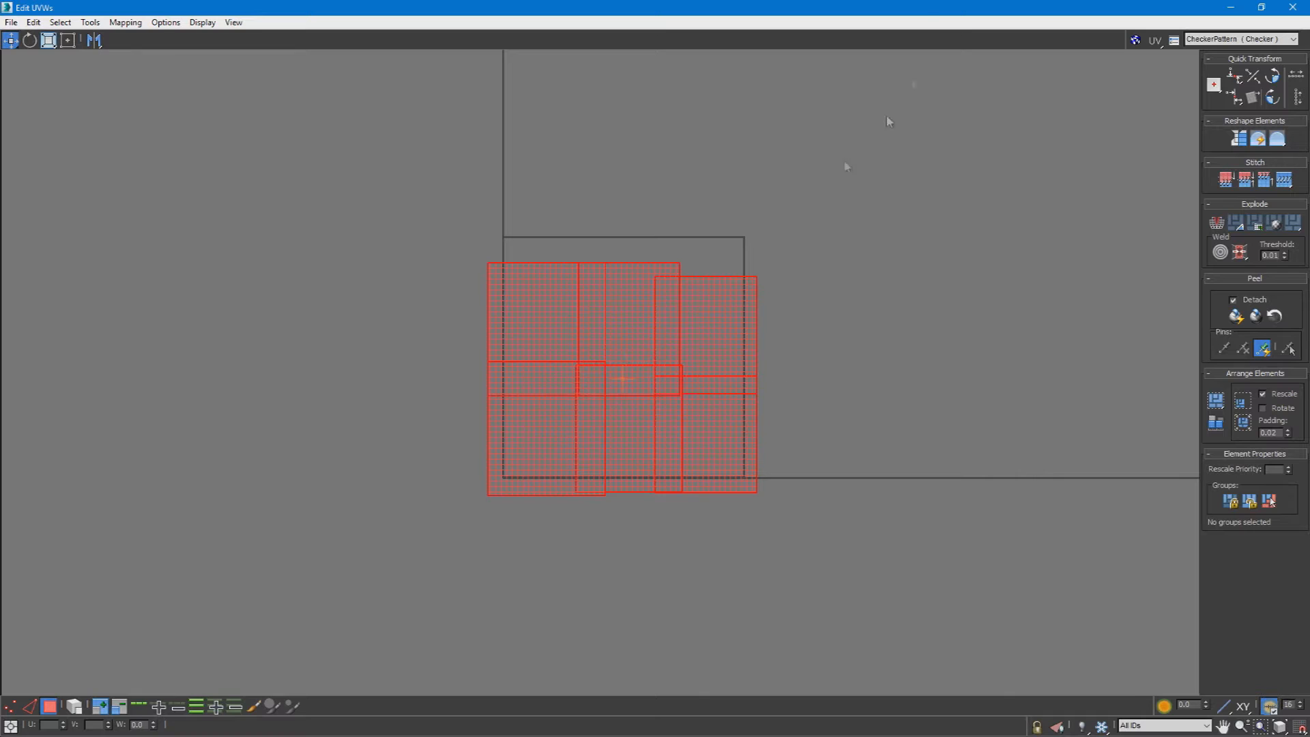
left_click_drag(932, 11, 213, 163)
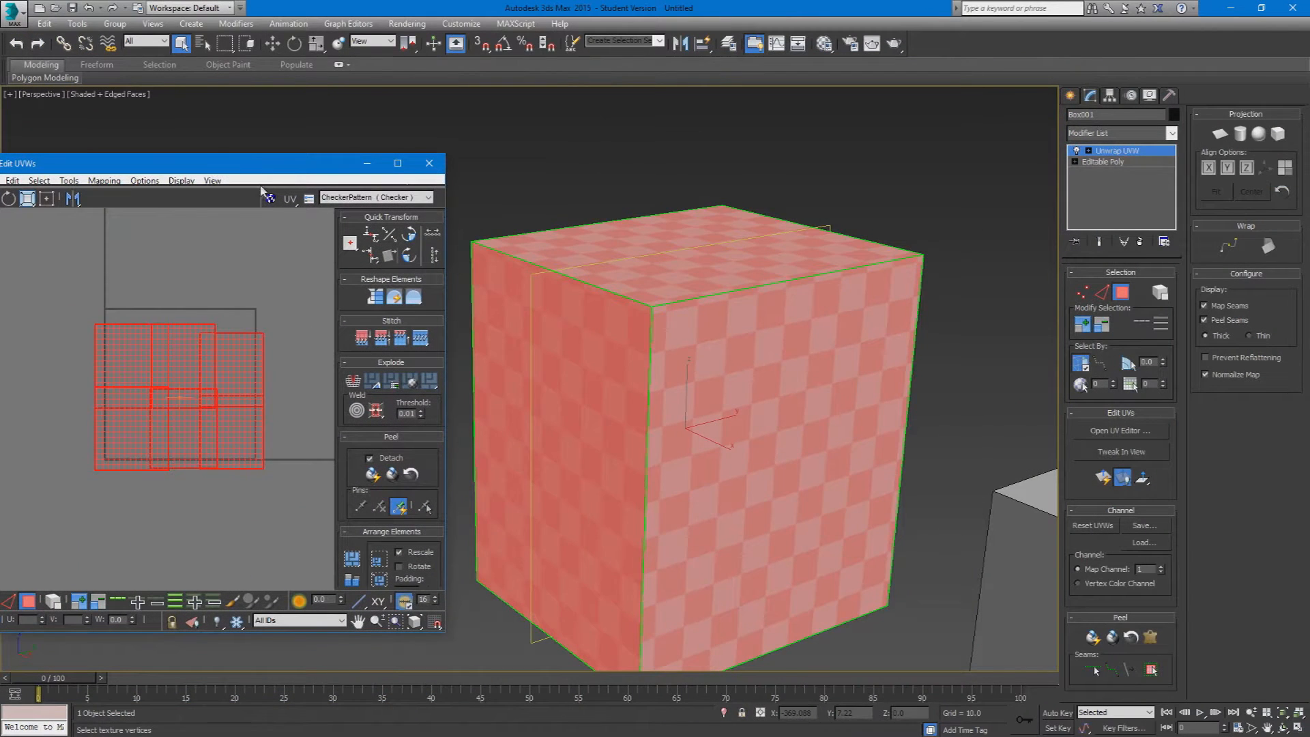
Step: Repeatedly undo and reapply Rescale Elements to compare the checker sizes on the box before and after rescaling
key("ctrl+z")
left_click(360, 580)
key("ctrl+z")
left_click(360, 581)
key("ctrl+z")
left_click(360, 581)
key("ctrl+z")
left_click(360, 581)
key("ctrl+z")
left_click(361, 581)
scroll(229, 433, "up", 3)
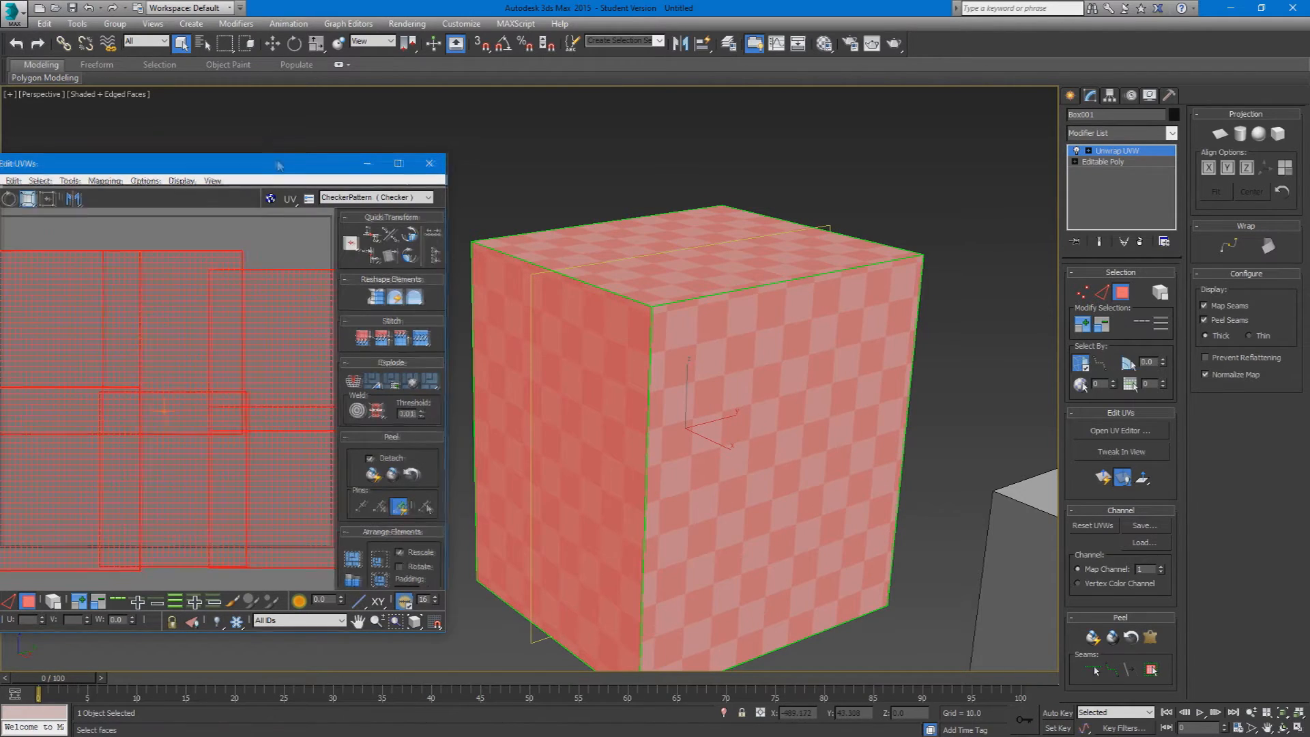
Step: Spread the six overlapping UV shells apart in the UV editor and deselect them
double_click(273, 164)
key("ctrl+z")
left_click(421, 282)
left_click_drag(422, 282, 58, 224)
left_click_drag(644, 251, 1220, 167)
left_click_drag(840, 297, 1171, 511)
left_click_drag(833, 503, 984, 237)
left_click_drag(573, 460, 632, 122)
scroll(584, 307, "down", 5)
middle_click_drag(585, 314, 575, 441)
left_click_drag(751, 429, 690, 230)
left_click(426, 545)
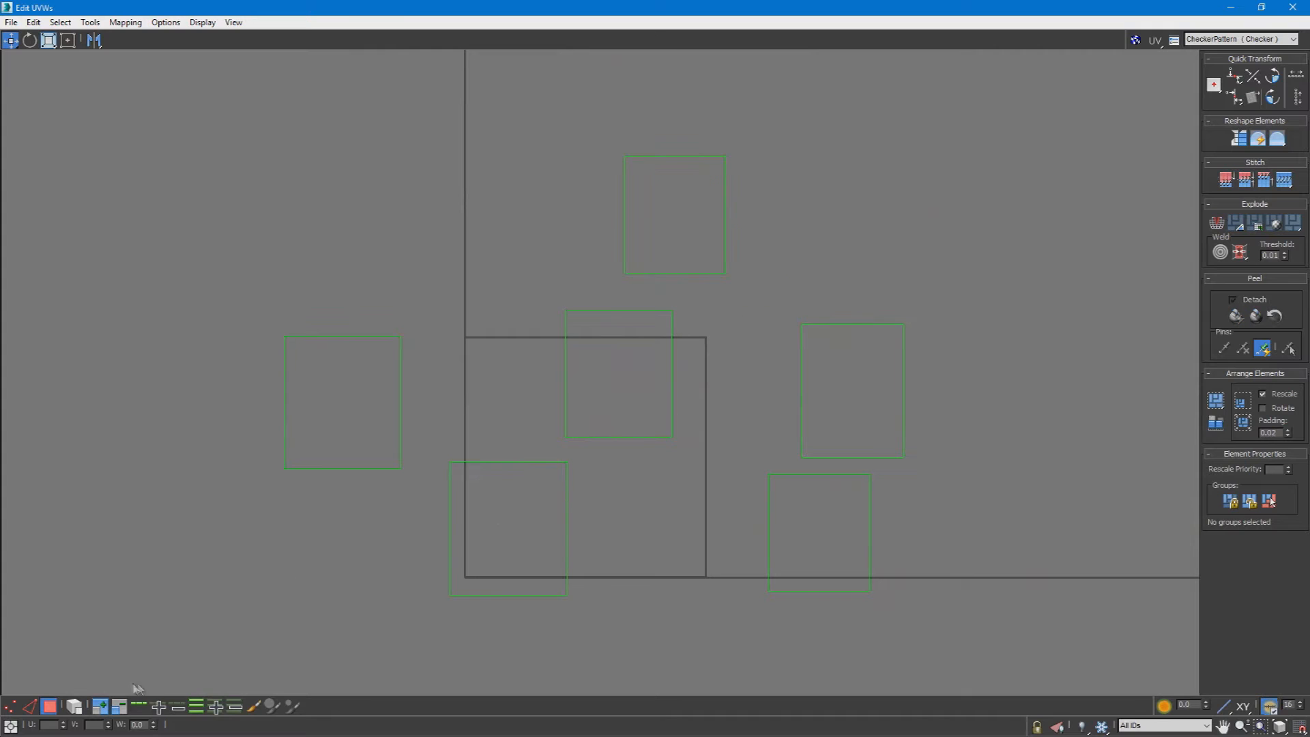
Step: In edge selection, pick individual edges on the box and UV shells to examine which shell edges share a seam
key("2")
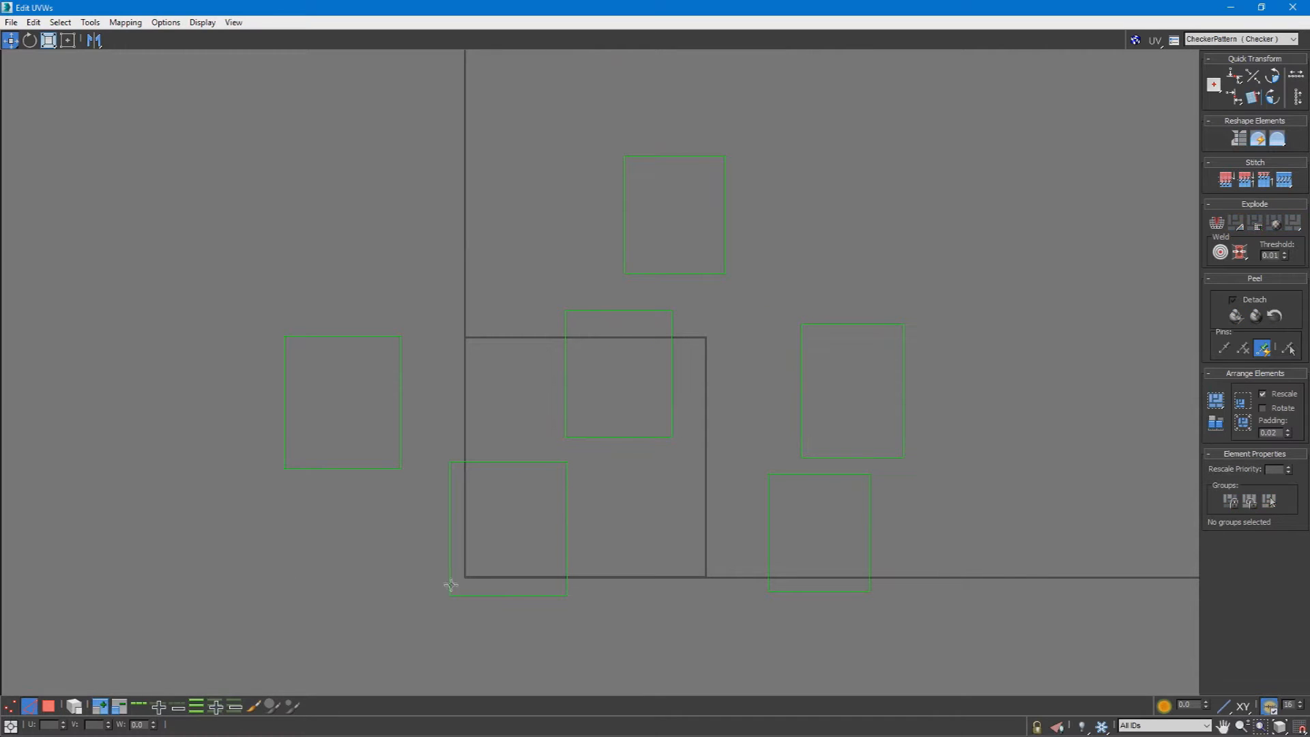
double_click(587, 10)
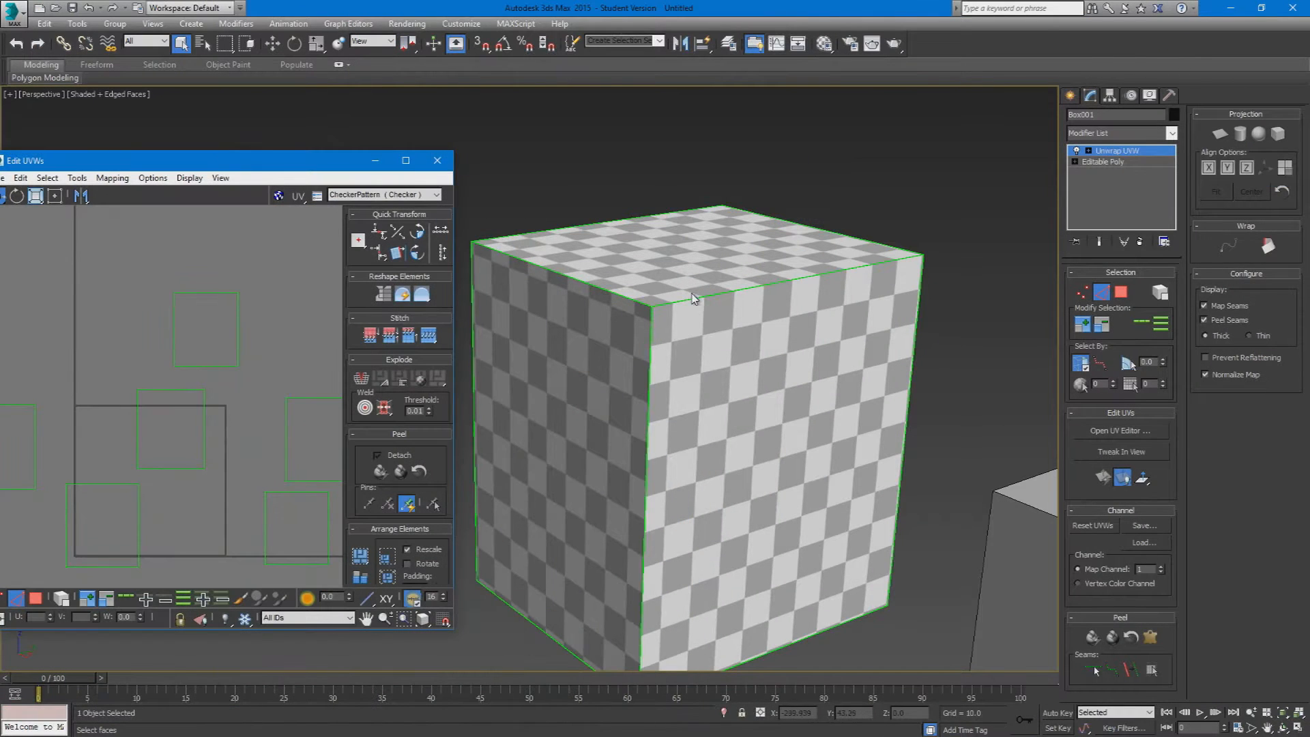
left_click(693, 296)
left_click_drag(234, 161, 303, 2)
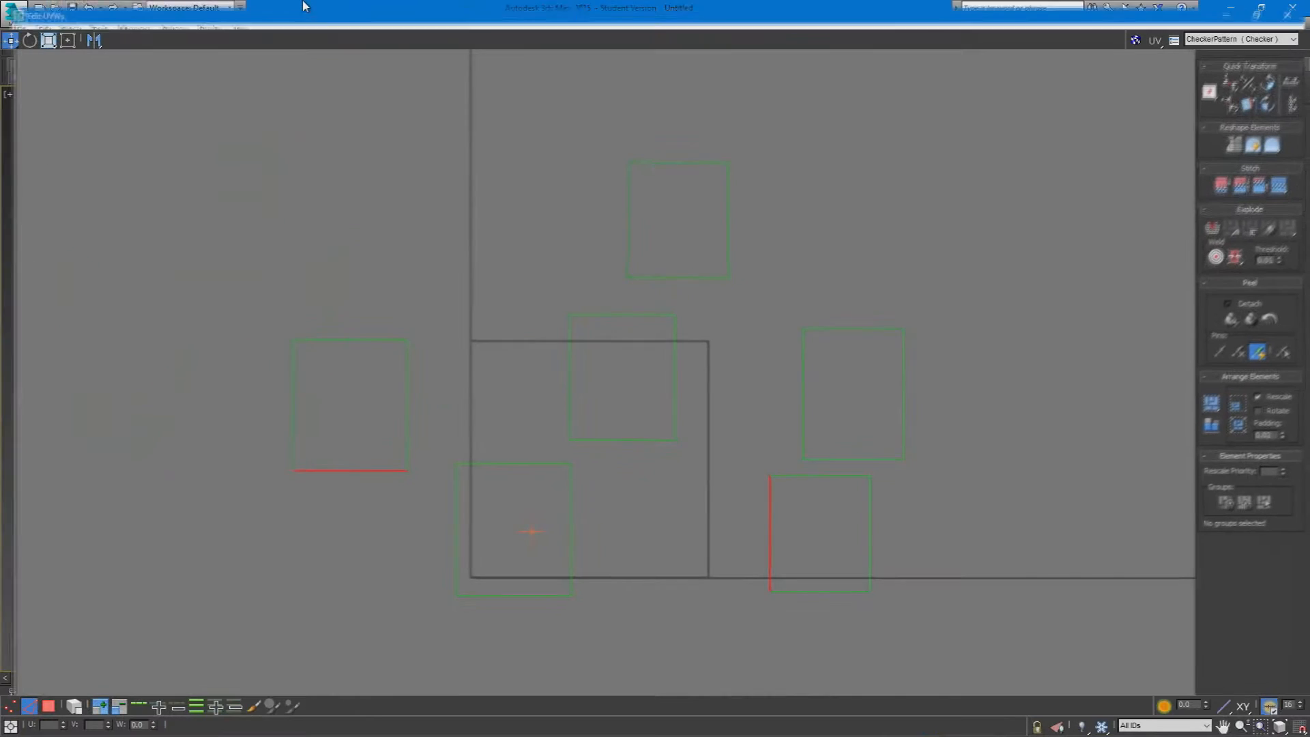
left_click(1028, 369)
left_click(802, 401)
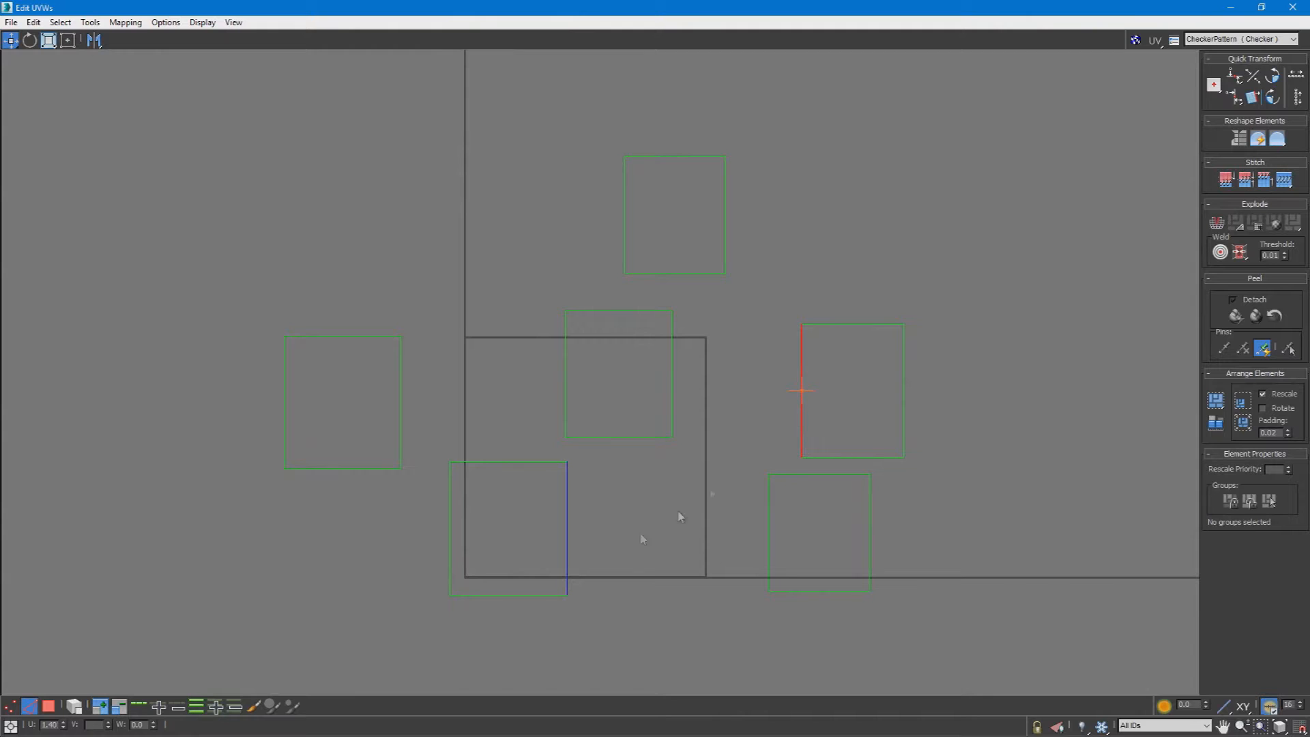
scroll(566, 522, "up", 5)
scroll(563, 544, "down", 5)
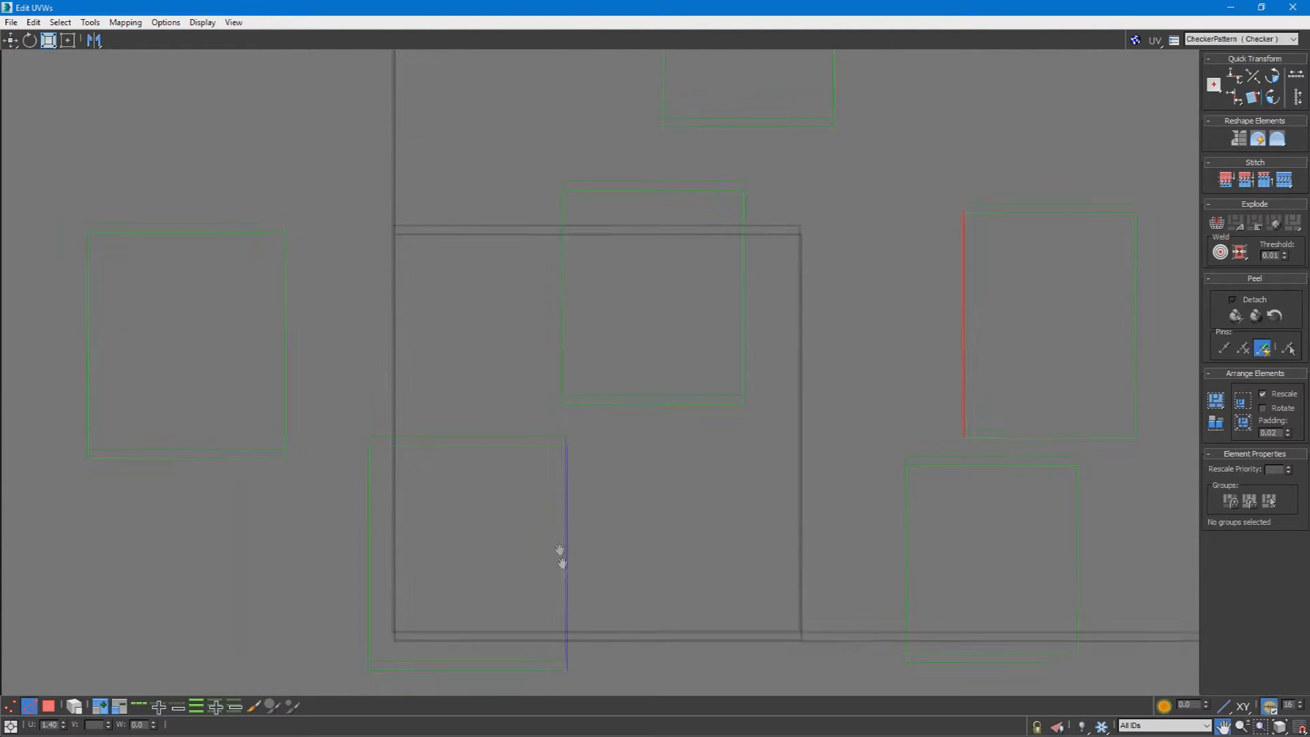
left_click(488, 313)
middle_click_drag(488, 313, 619, 488)
scroll(645, 389, "down", 2)
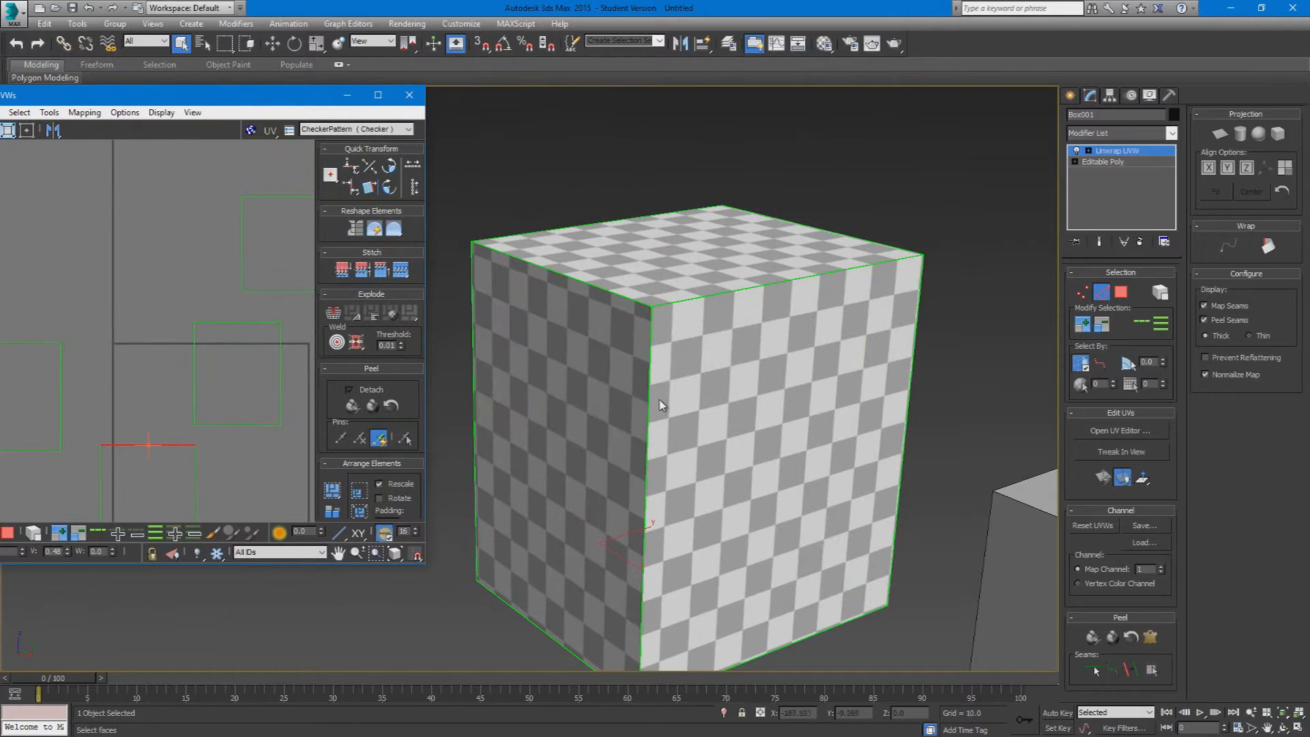
Step: Select the box's front vertical edge and compare it with the matching edge and face of the leftmost UV shell
left_click(648, 394)
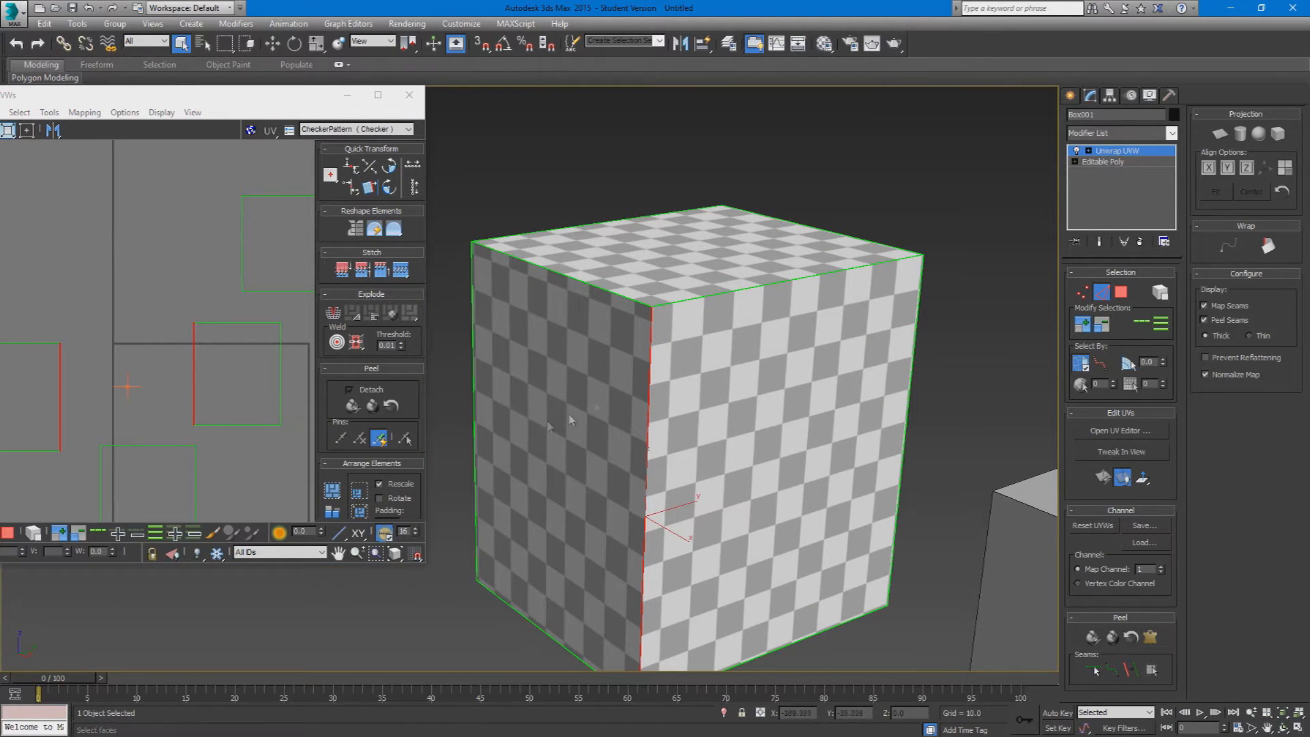
middle_click_drag(66, 399, 192, 329)
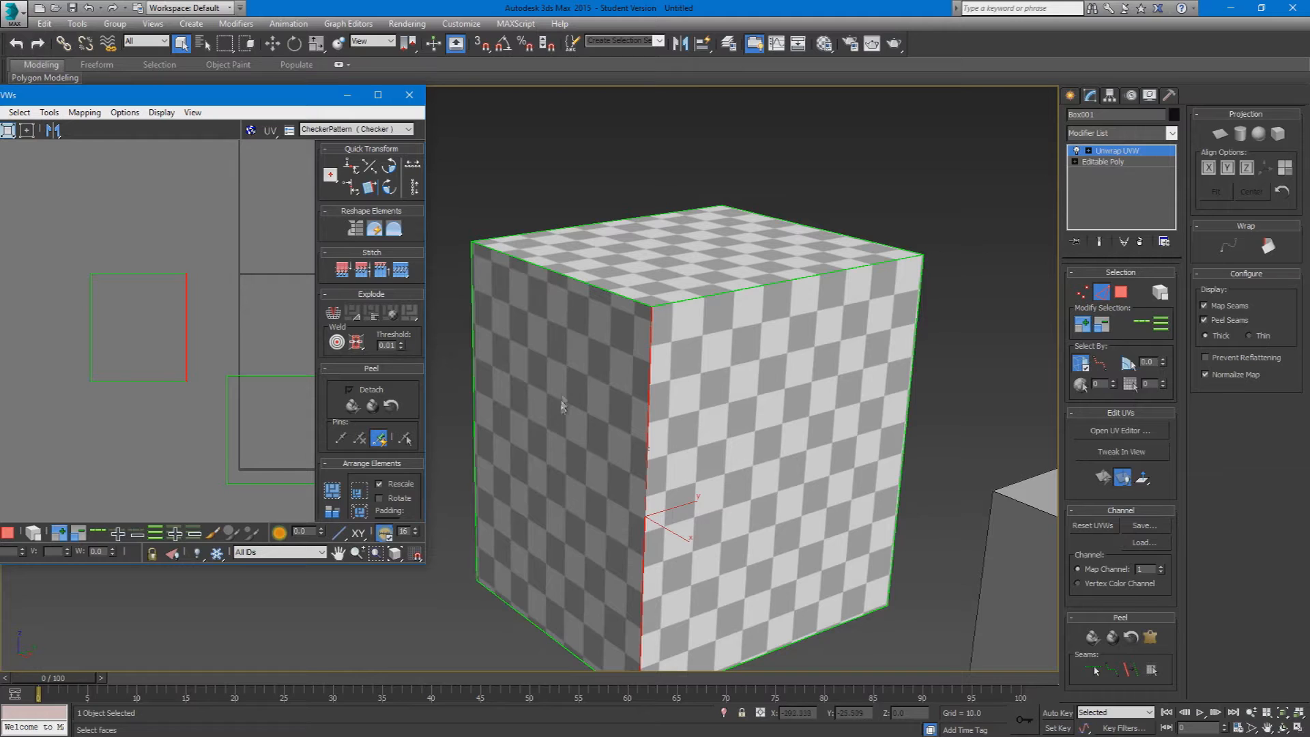
key("3")
left_click(136, 339)
middle_click_drag(137, 339, 30, 369)
middle_click_drag(89, 519, 190, 485)
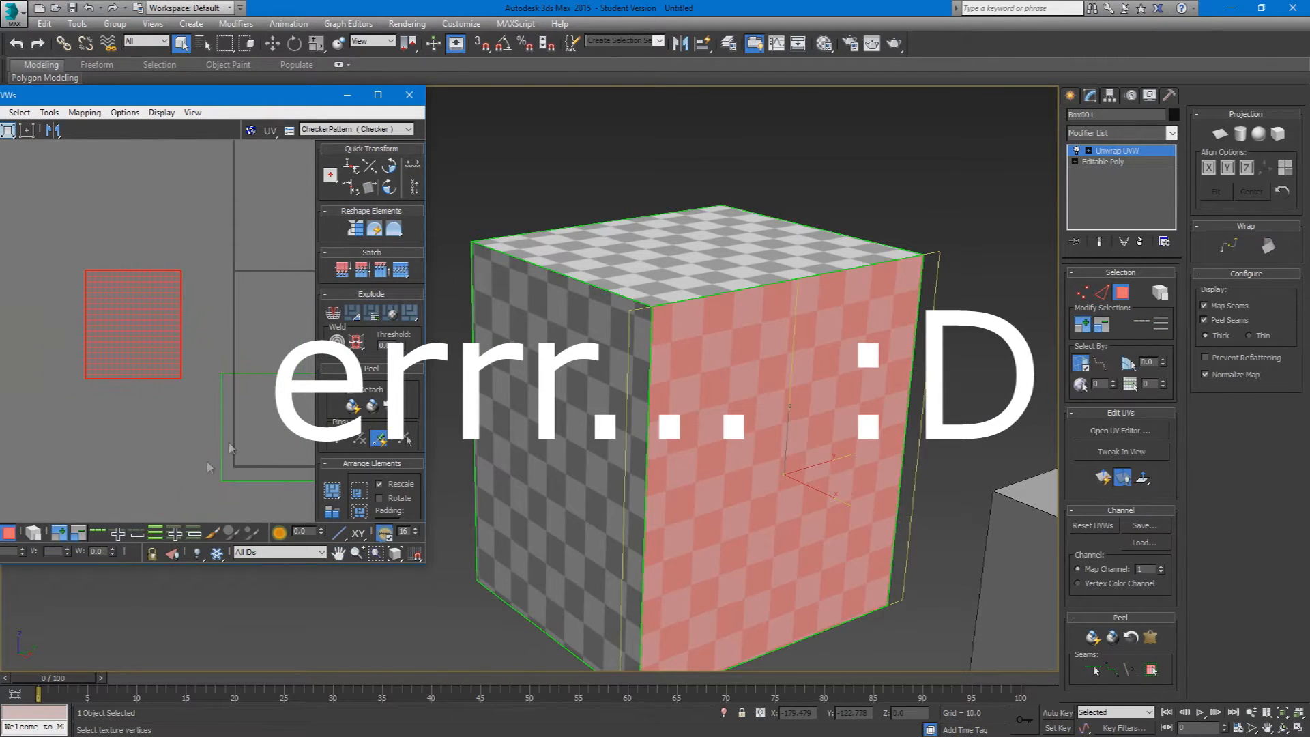
key("2")
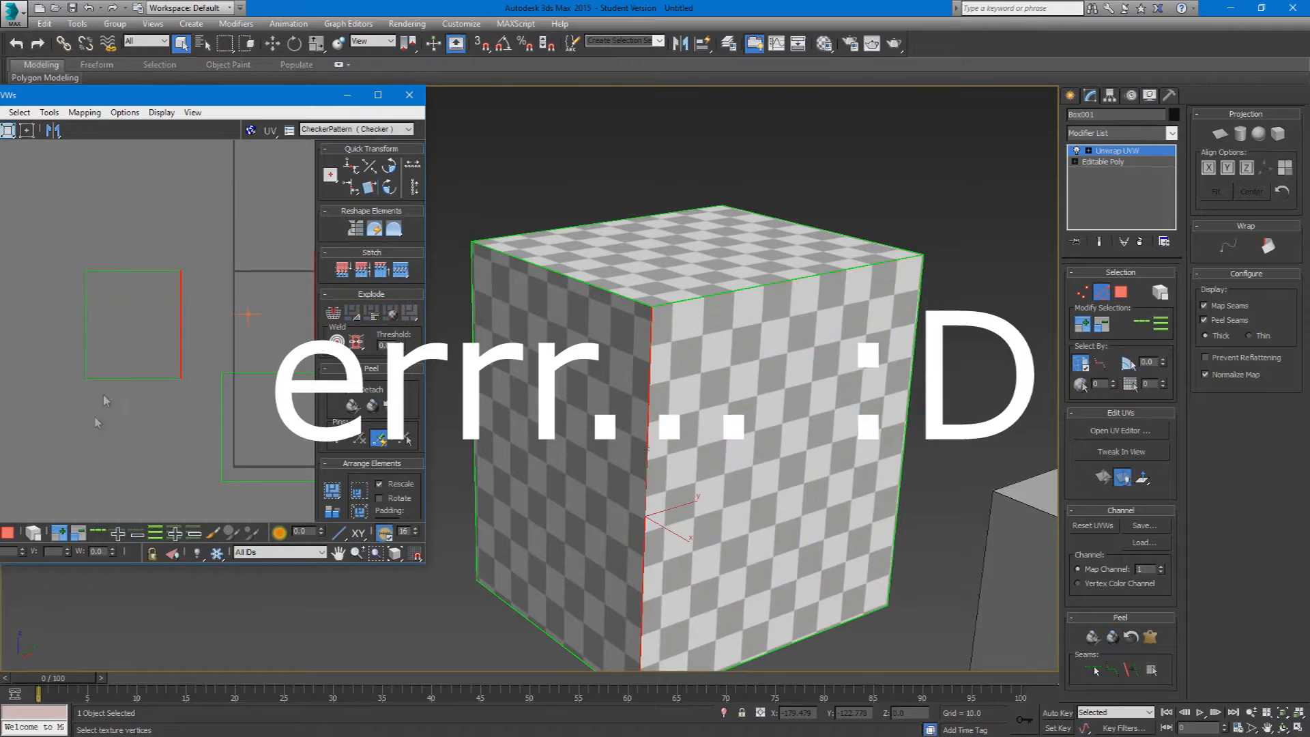
key("3")
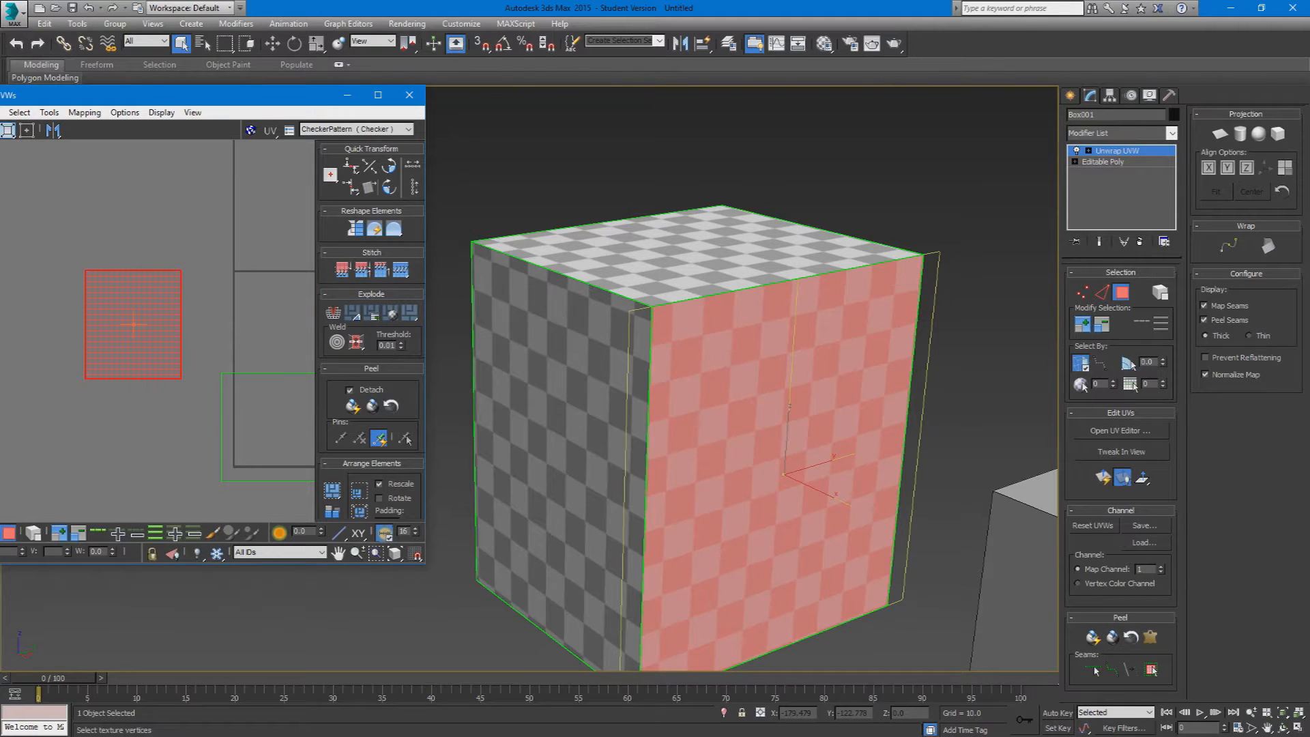
key("2")
left_click(181, 320)
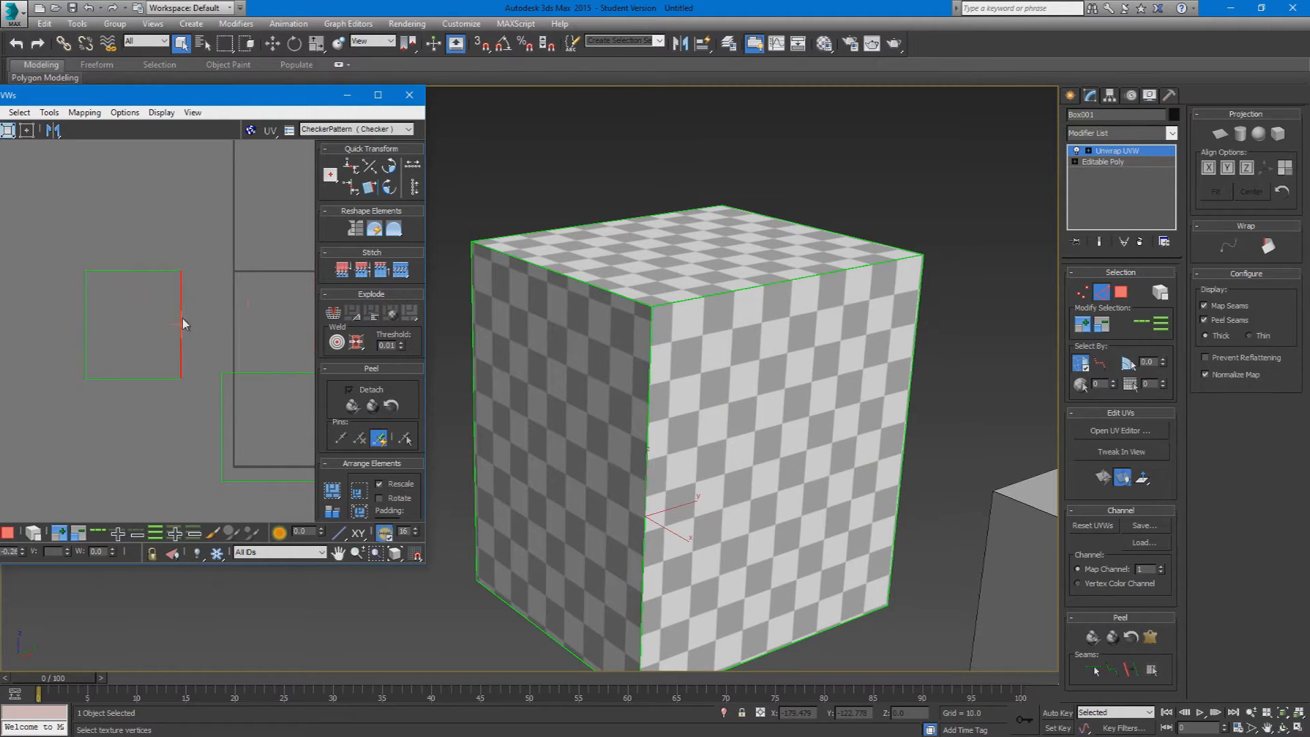
middle_click_drag(617, 412, 685, 445, "alt")
scroll(205, 333, "down", 3)
middle_click_drag(748, 417, 663, 393, "alt")
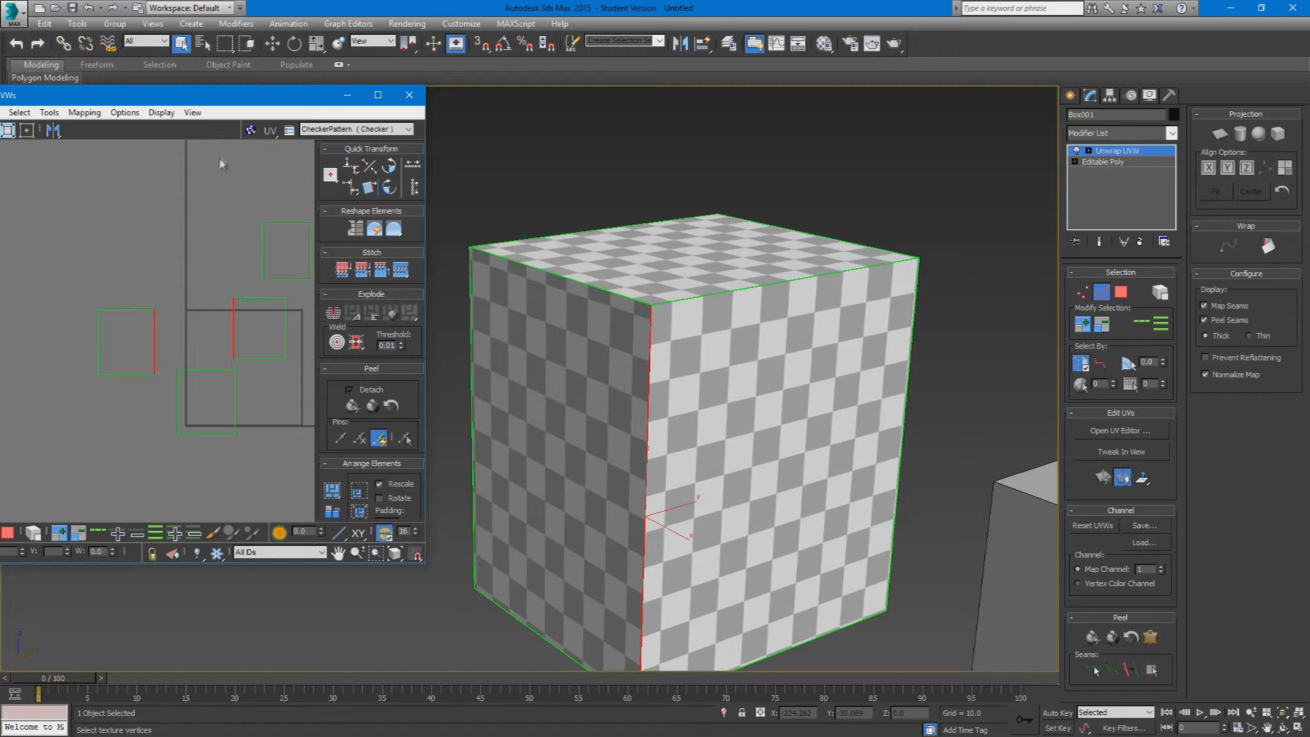
scroll(196, 332, "up", 3)
Step: Arrange the six UV shells by their matching edges into a cross-shaped unfolded box layout and deselect them
left_click(9, 534)
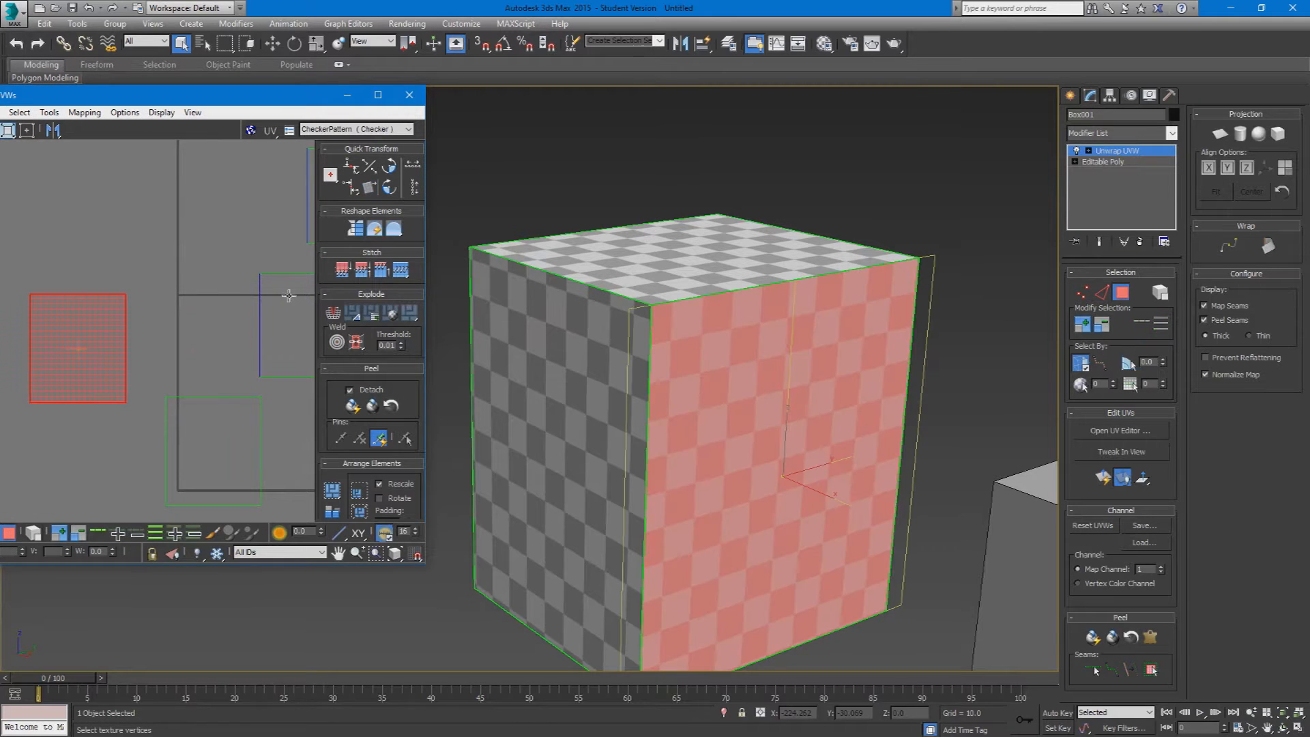
left_click(290, 298)
double_click(289, 95)
left_click_drag(741, 289, 539, 317)
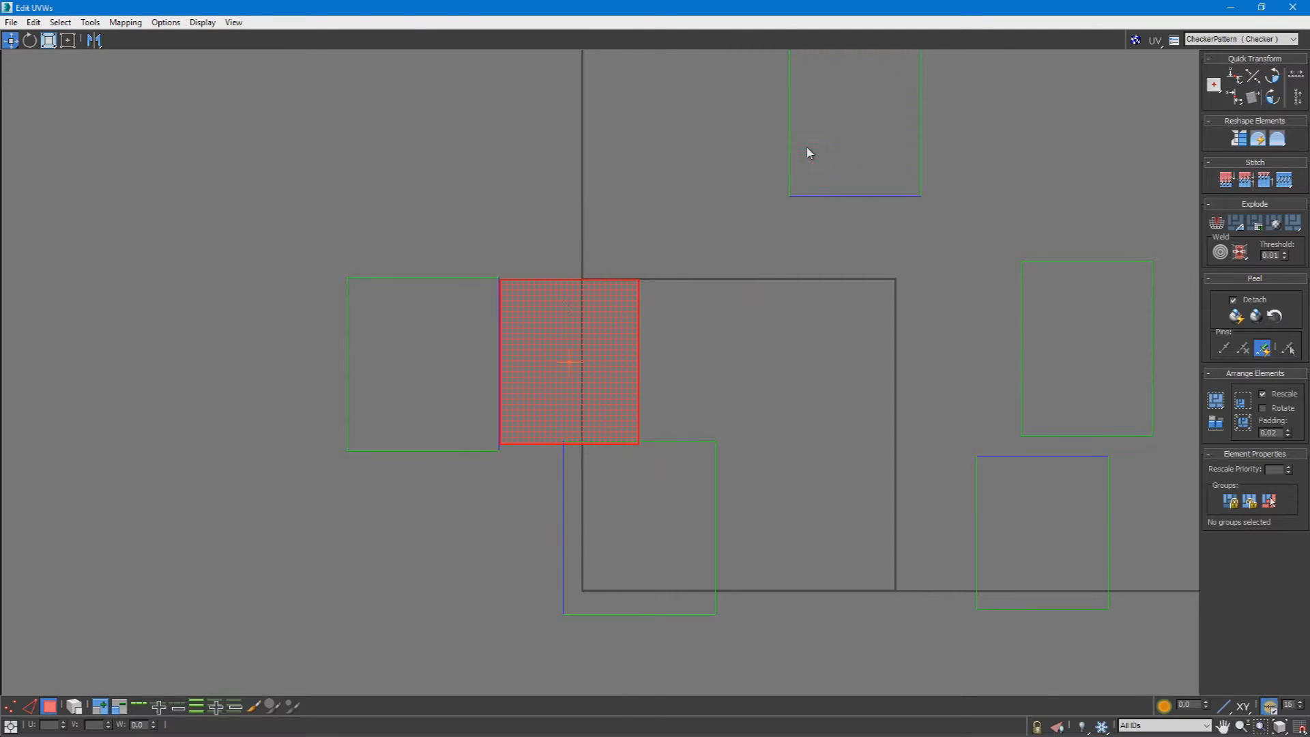
left_click_drag(809, 153, 380, 226)
left_click_drag(1098, 373, 288, 386)
left_click_drag(638, 565, 125, 400)
left_click_drag(1021, 552, 423, 532)
left_click(547, 541)
middle_click_drag(547, 541, 635, 589)
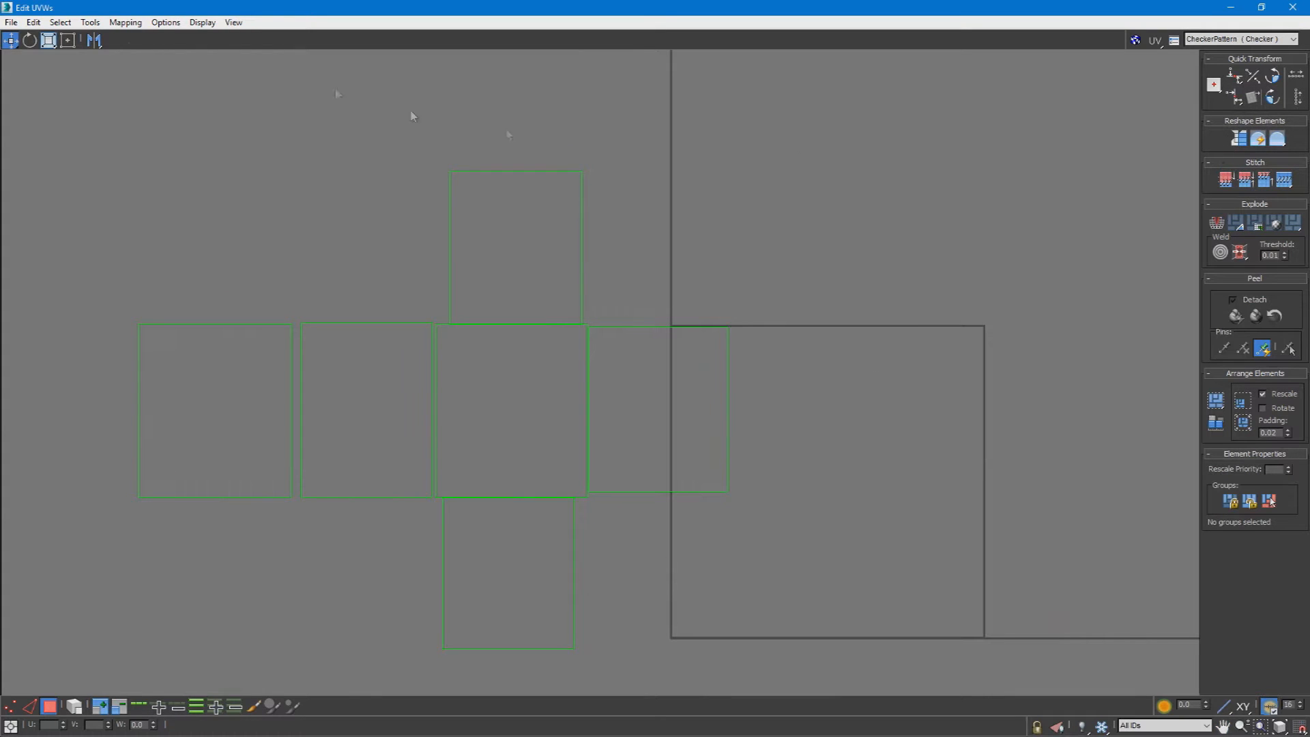
Step: Select the vertices along the upper edge of the four-shell row and try aligning them to the pivot
left_click(25, 702)
left_click(589, 410)
left_click(14, 706)
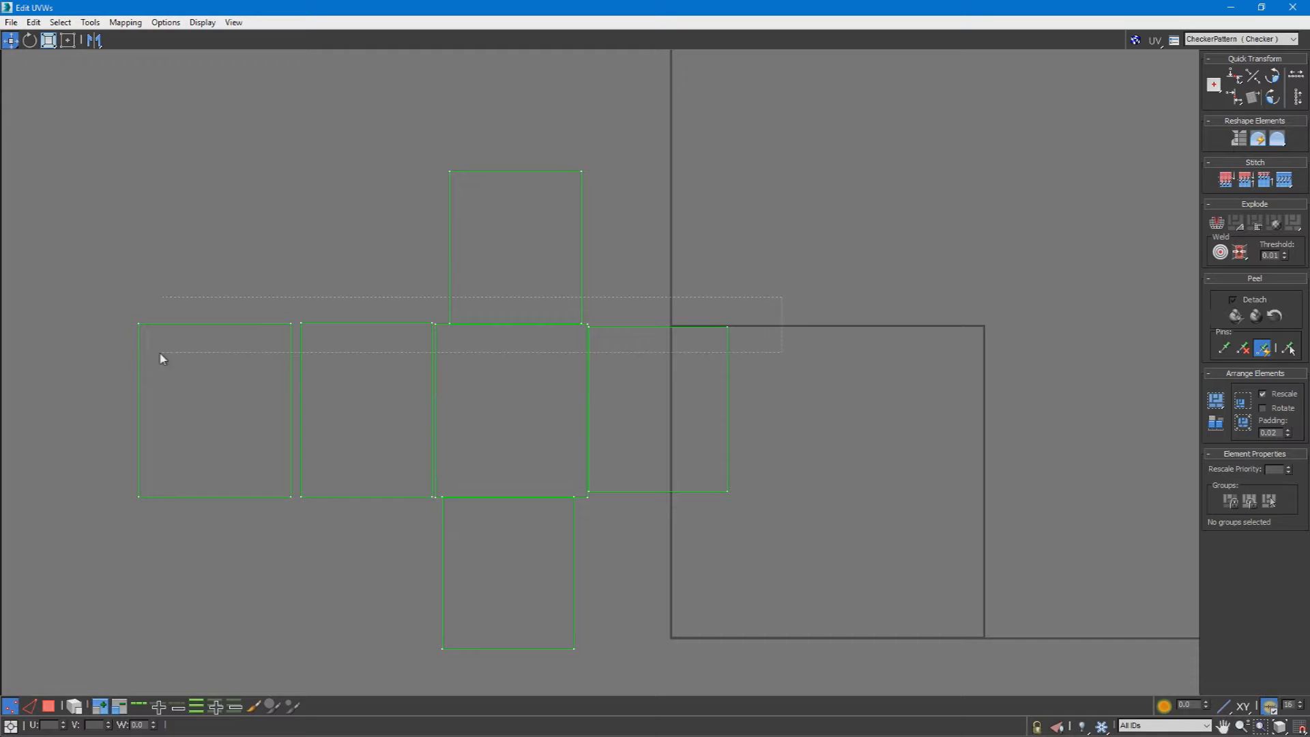
left_click_drag(94, 356, 92, 360)
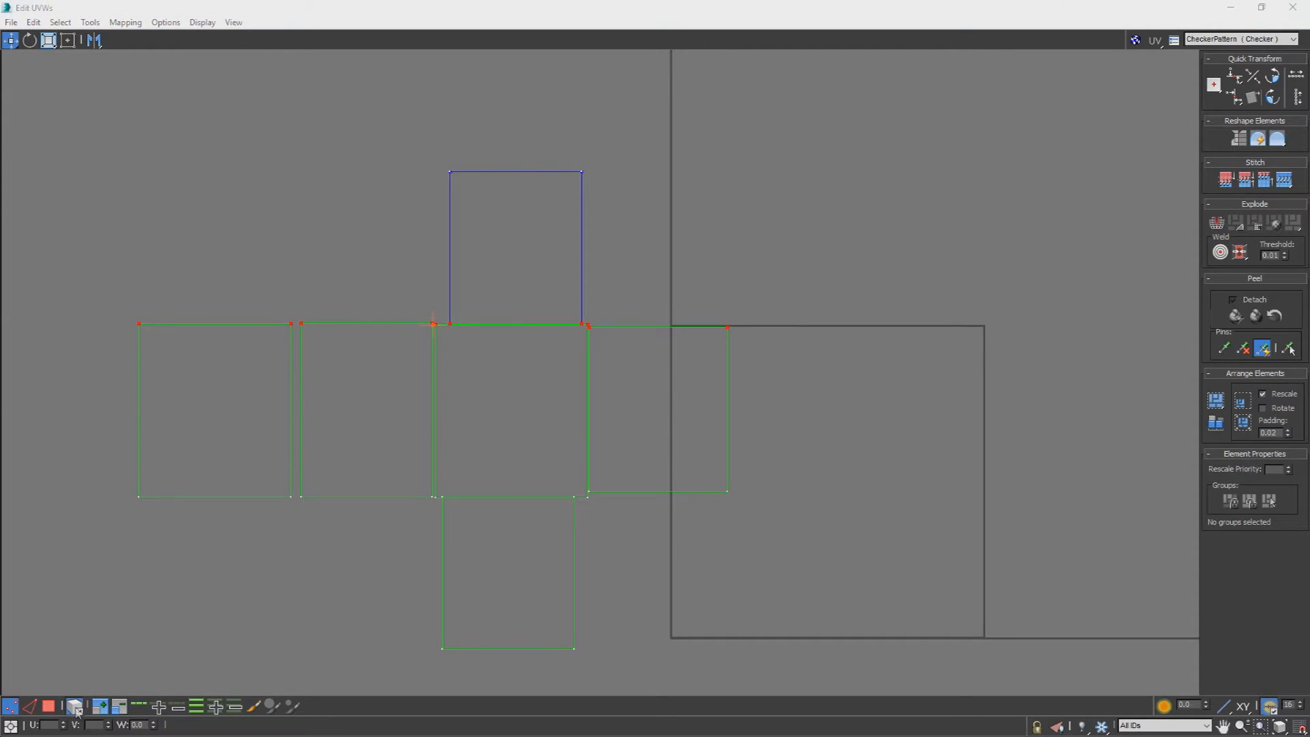
left_click(49, 706)
left_click(285, 414)
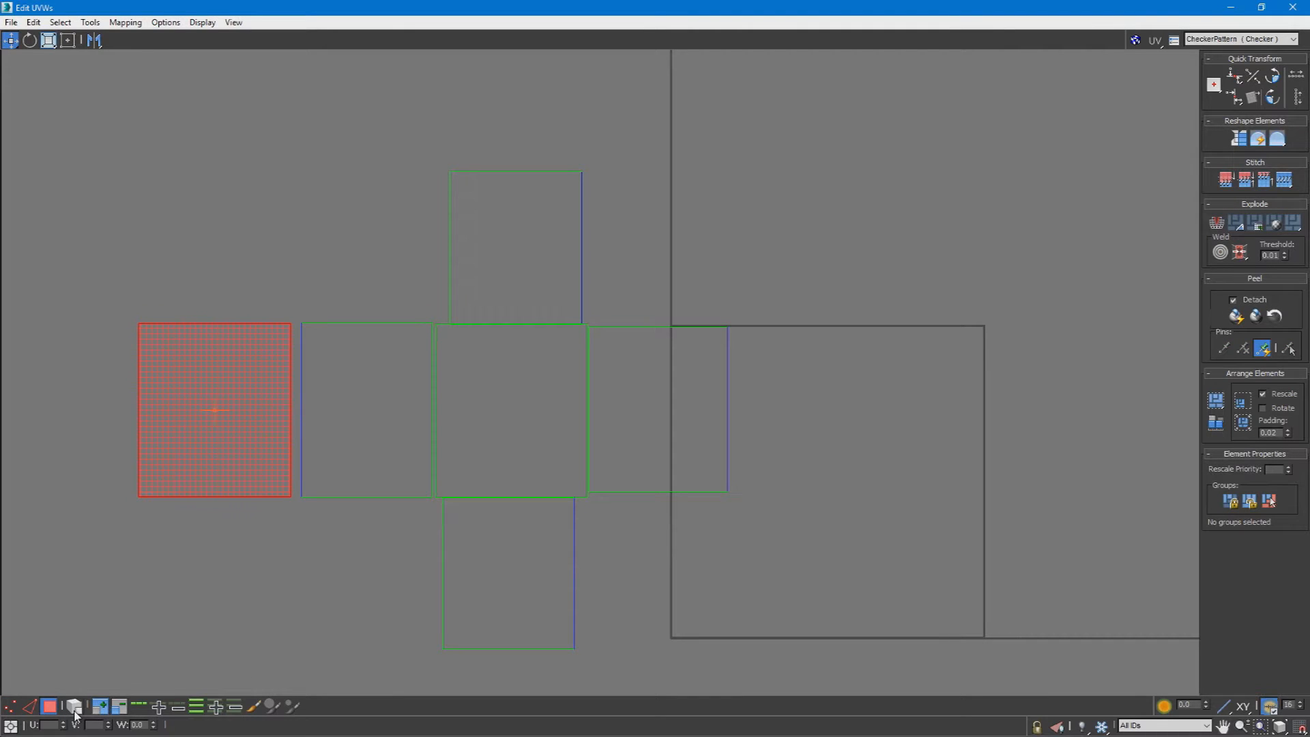
left_click(11, 707)
left_click(89, 295)
left_click_drag(827, 380, 828, 380)
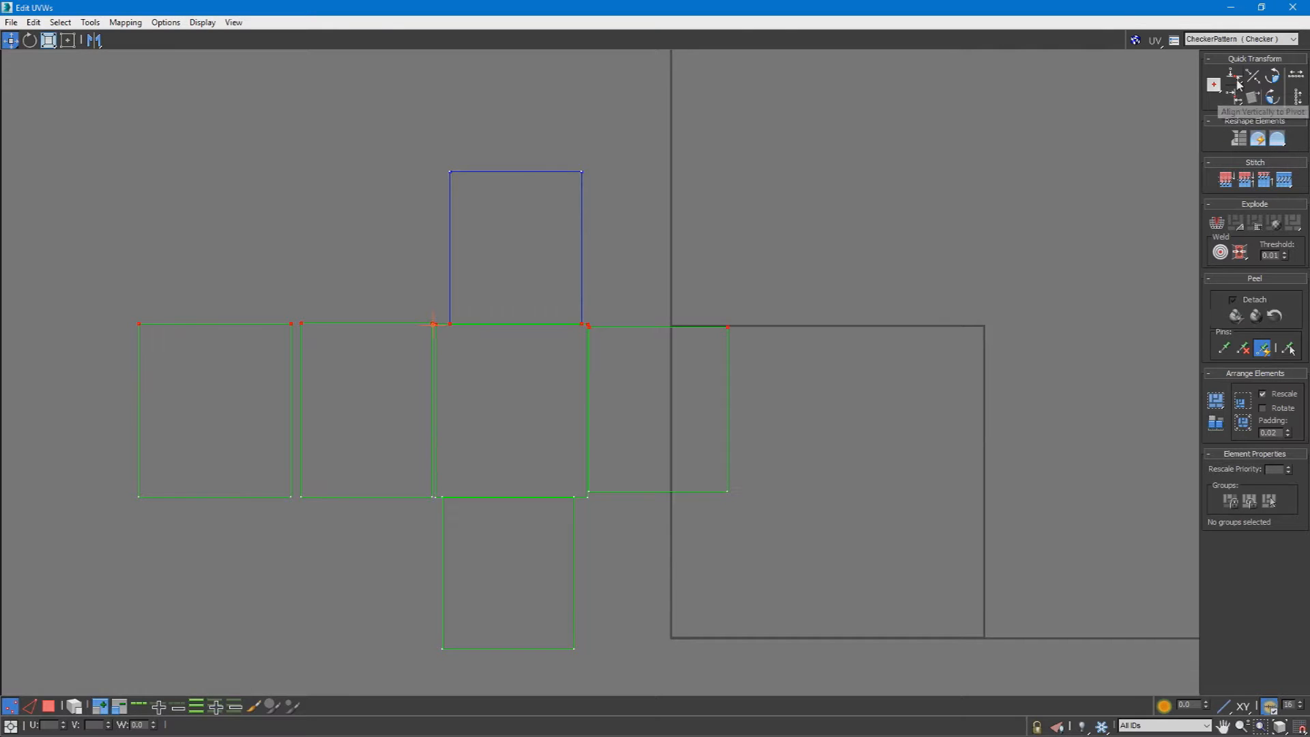
left_click(813, 253)
key("ctrl+z")
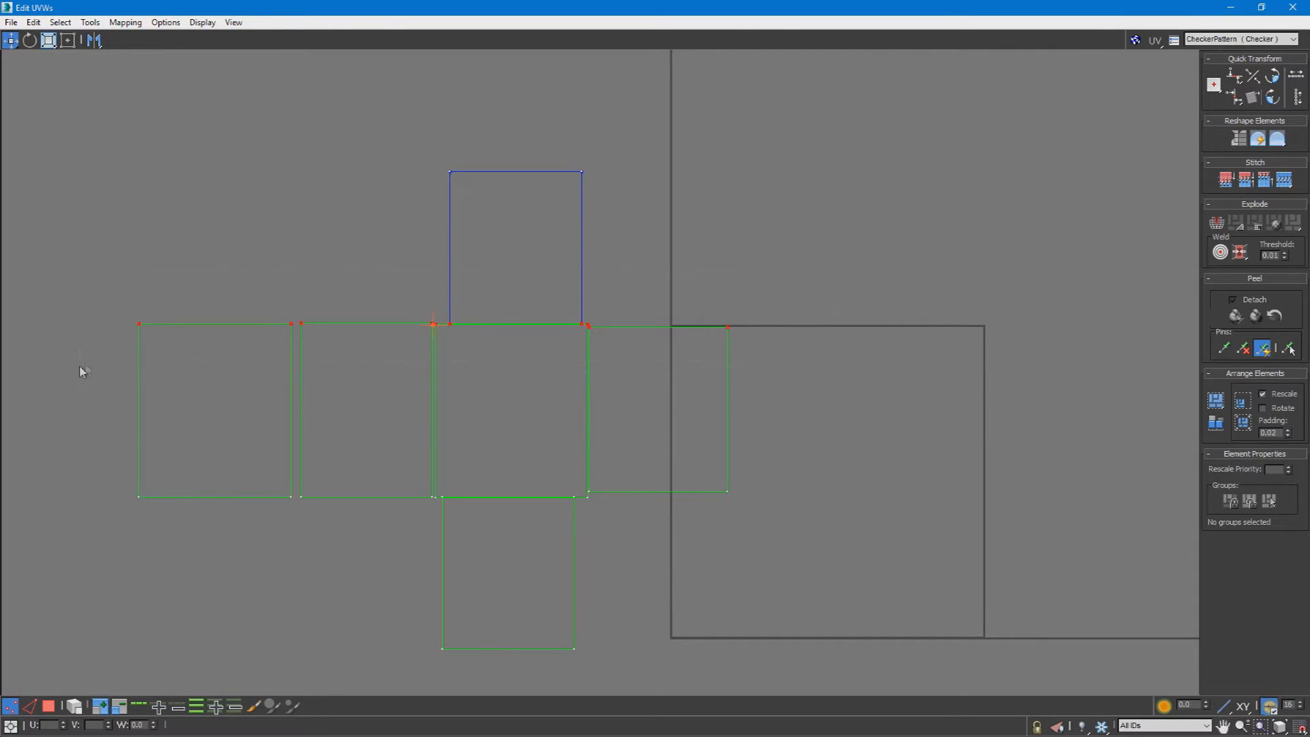
Step: Try aligning the vertices along the central shell's right side to the pivot, and undo the alignments
left_click(623, 102)
left_click_drag(523, 656, 523, 657)
left_click(1234, 96)
left_click(655, 400)
scroll(458, 547, "down", 2)
key("ctrl+z")
key("ctrl+z")
key("ctrl+z")
key("ctrl+z")
key("ctrl+z")
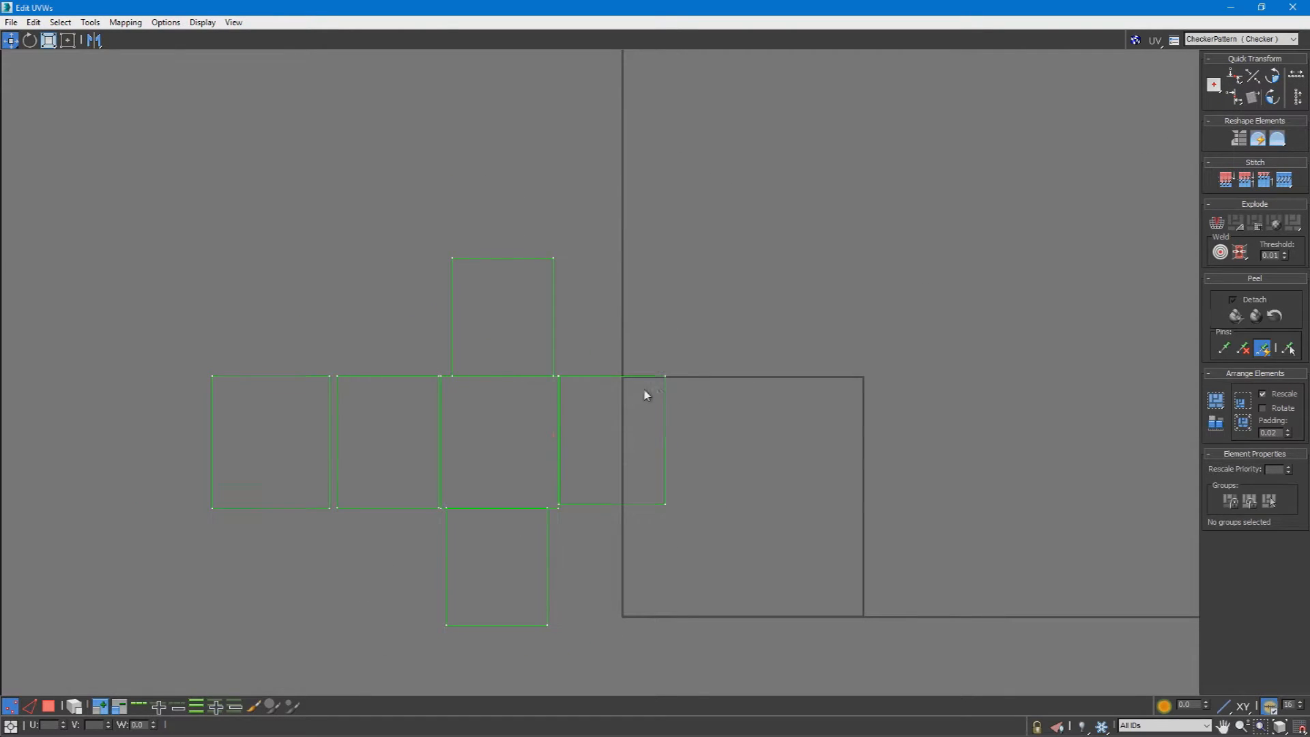
Step: Move the three shells beside the leftmost one out of the cross layout to separate them
left_click(49, 705)
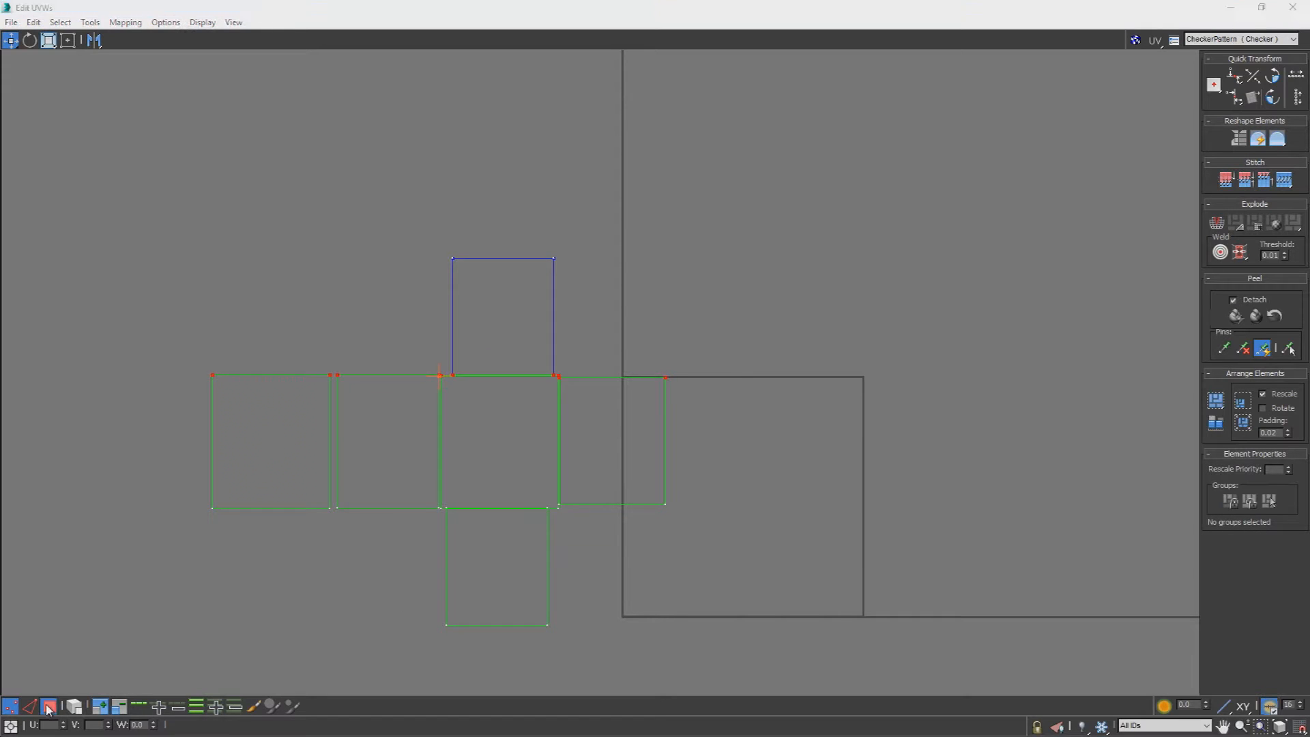
left_click(482, 460)
left_click_drag(483, 459, 723, 259)
left_click_drag(589, 489, 448, 132)
left_click_drag(403, 484, 265, 290)
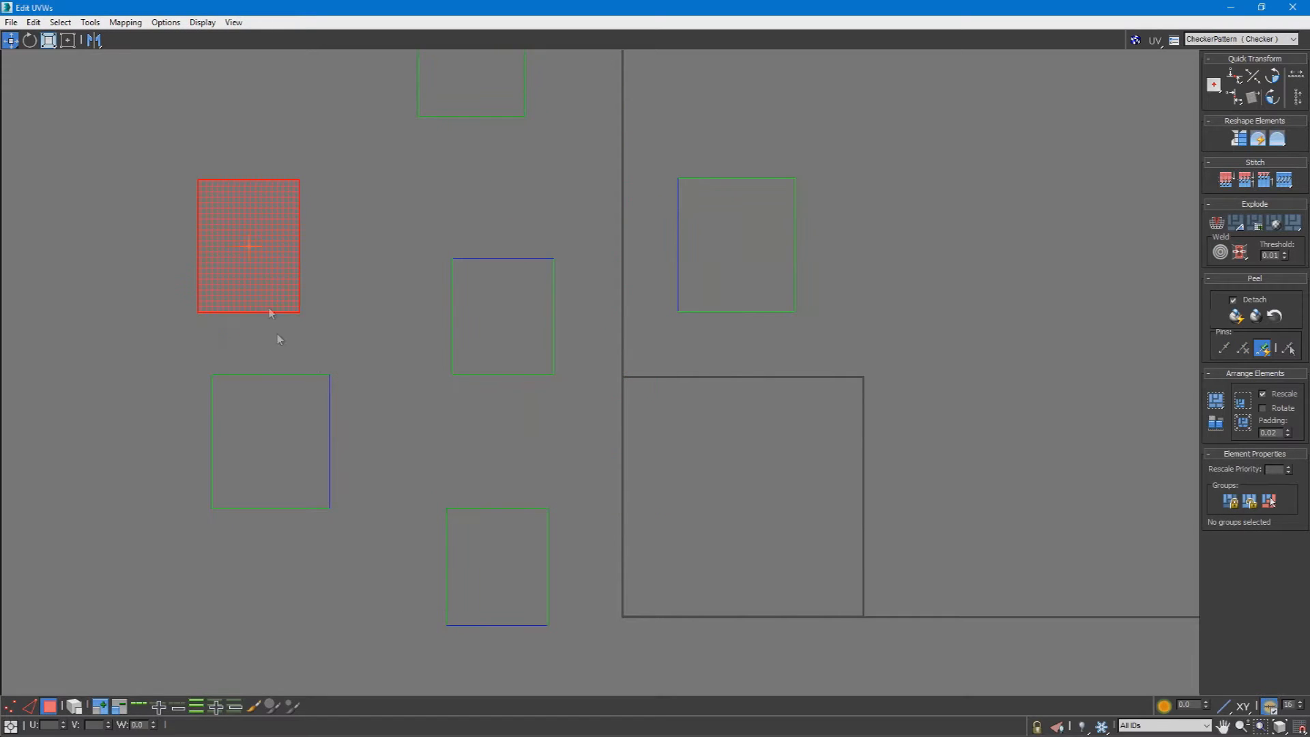
Step: Join the four side shells into one horizontal strip with Stitch: Custom, starting from the leftmost shell's right edge
left_click(29, 706)
left_click(330, 454)
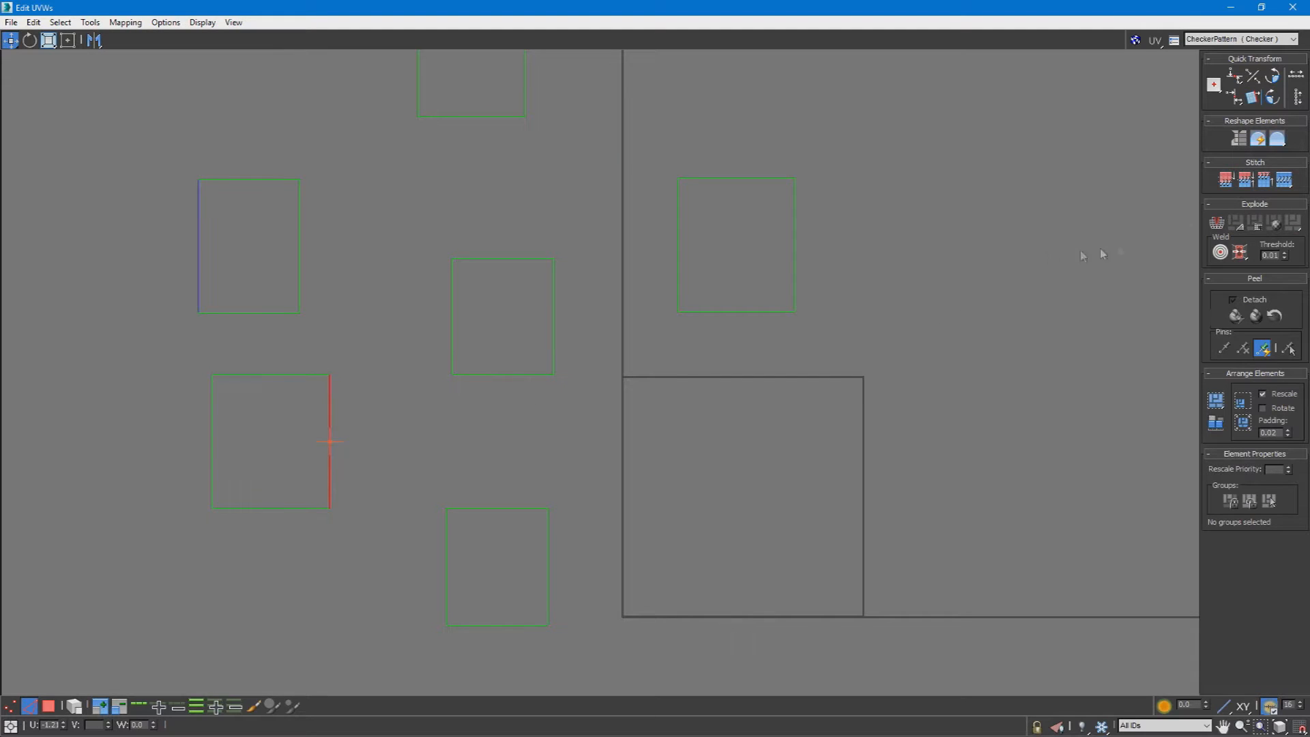
left_click(1286, 181)
left_click(430, 432)
left_click(1285, 180)
left_click(548, 423)
left_click(1285, 180)
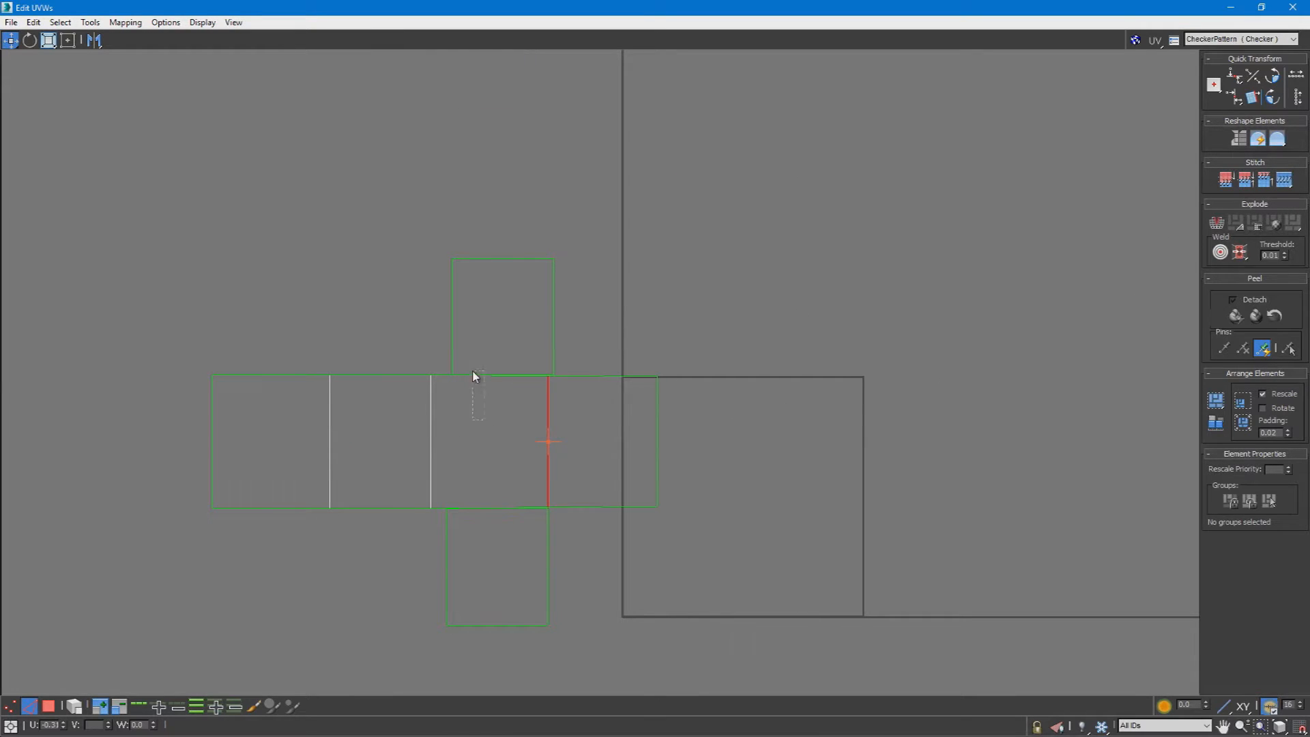
Step: Stitch the lower and upper shells to the strip's third face with Stitch: Custom
left_click(470, 506)
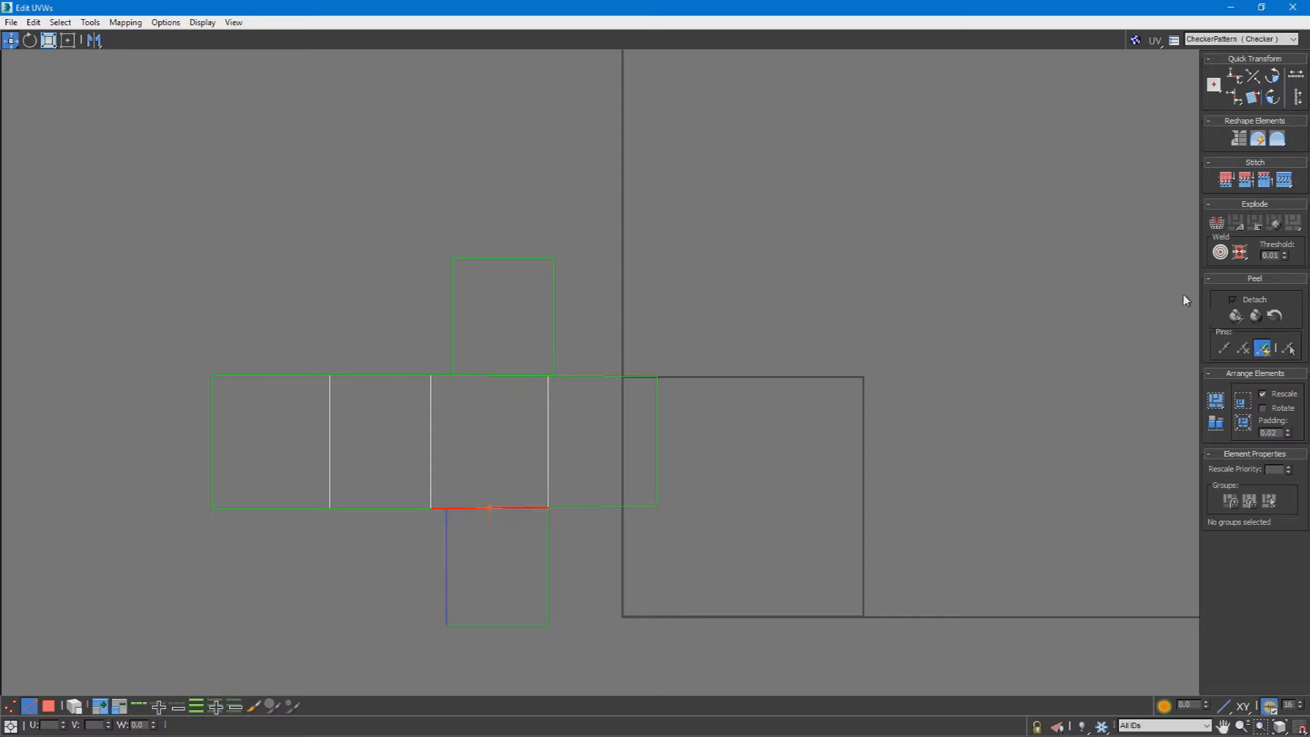
left_click(1288, 182)
left_click(456, 376)
left_click(1284, 181)
scroll(608, 423, "down", 3)
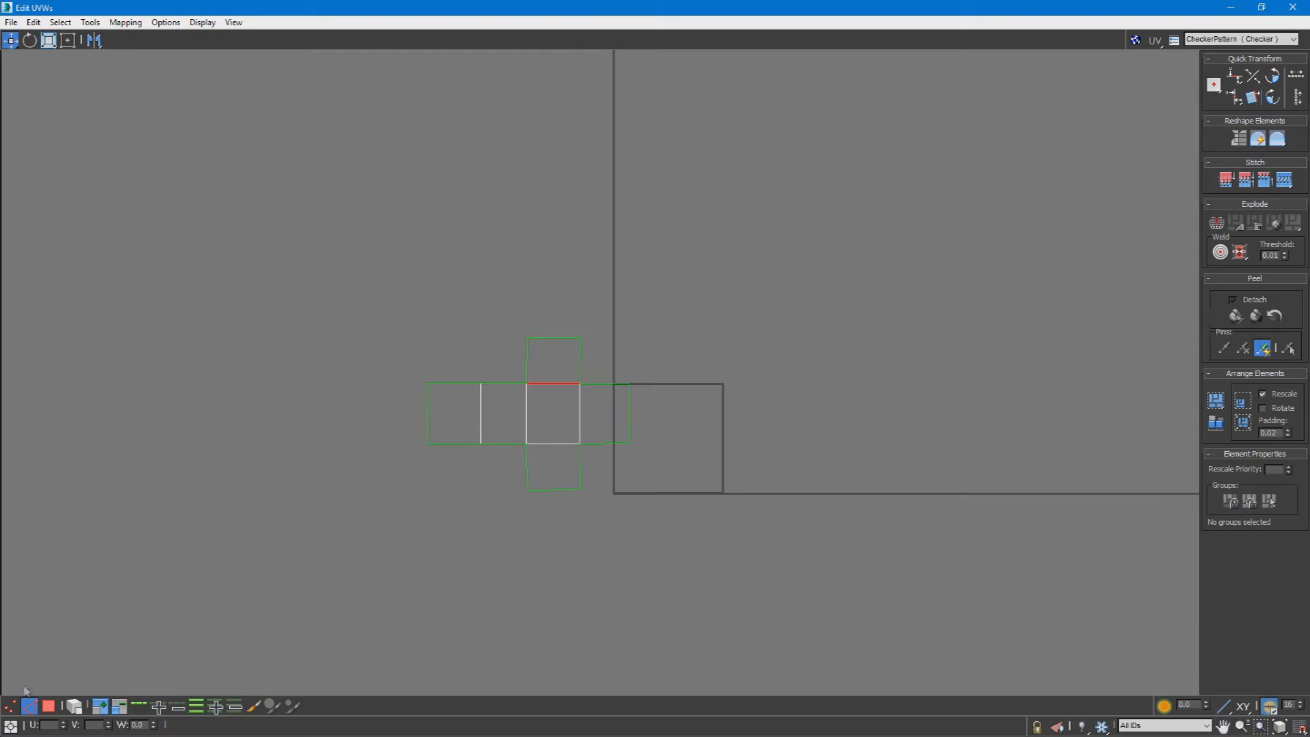
Step: Switch to polygon selection with element selection enabled and select the whole stitched UV net
left_click(53, 707)
left_click(75, 707)
left_click_drag(744, 515, 288, 239)
scroll(564, 366, "up", 2)
left_click(616, 389)
left_click_drag(345, 546, 346, 547)
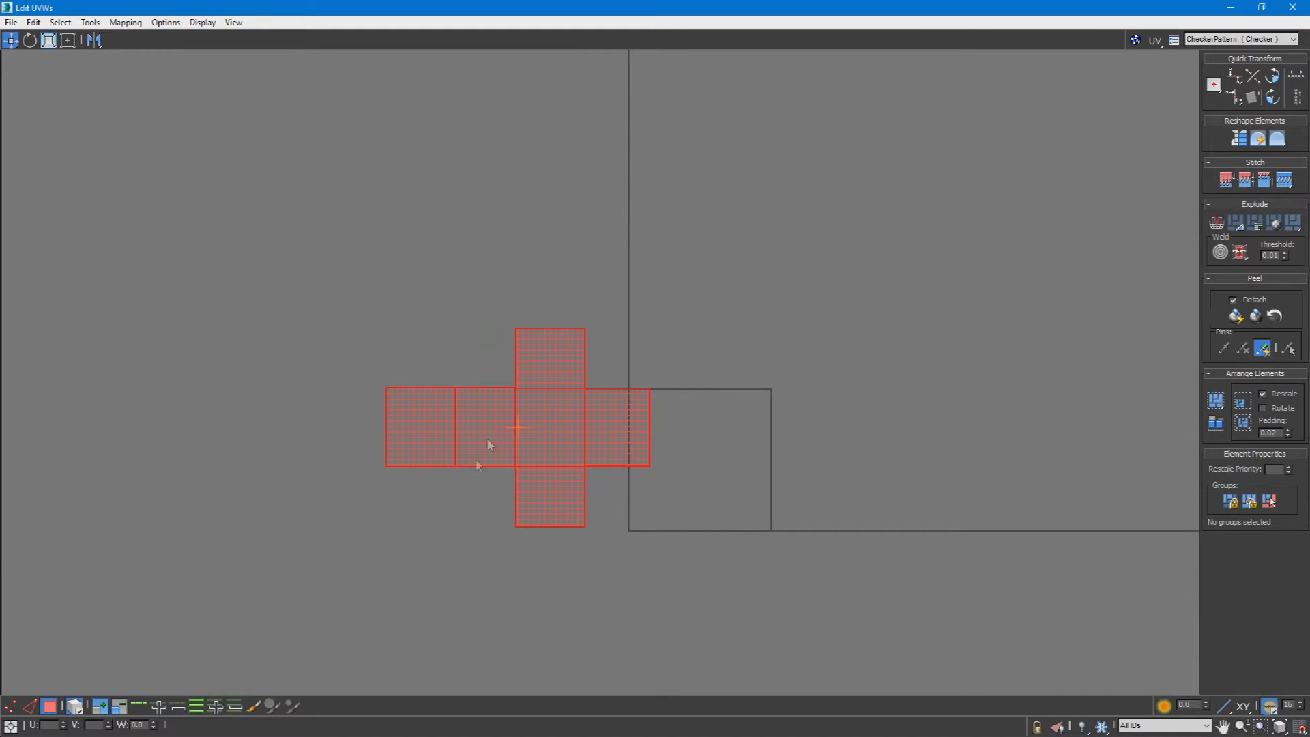
Step: Apply Flatten Mapping to the whole UV net with a polygon angle of 45 and spacing of 0.02
left_click_drag(752, 288, 371, 580)
left_click(131, 23)
left_click(386, 205)
left_click_drag(816, 254, 260, 614)
left_click(125, 23)
left_click(142, 34)
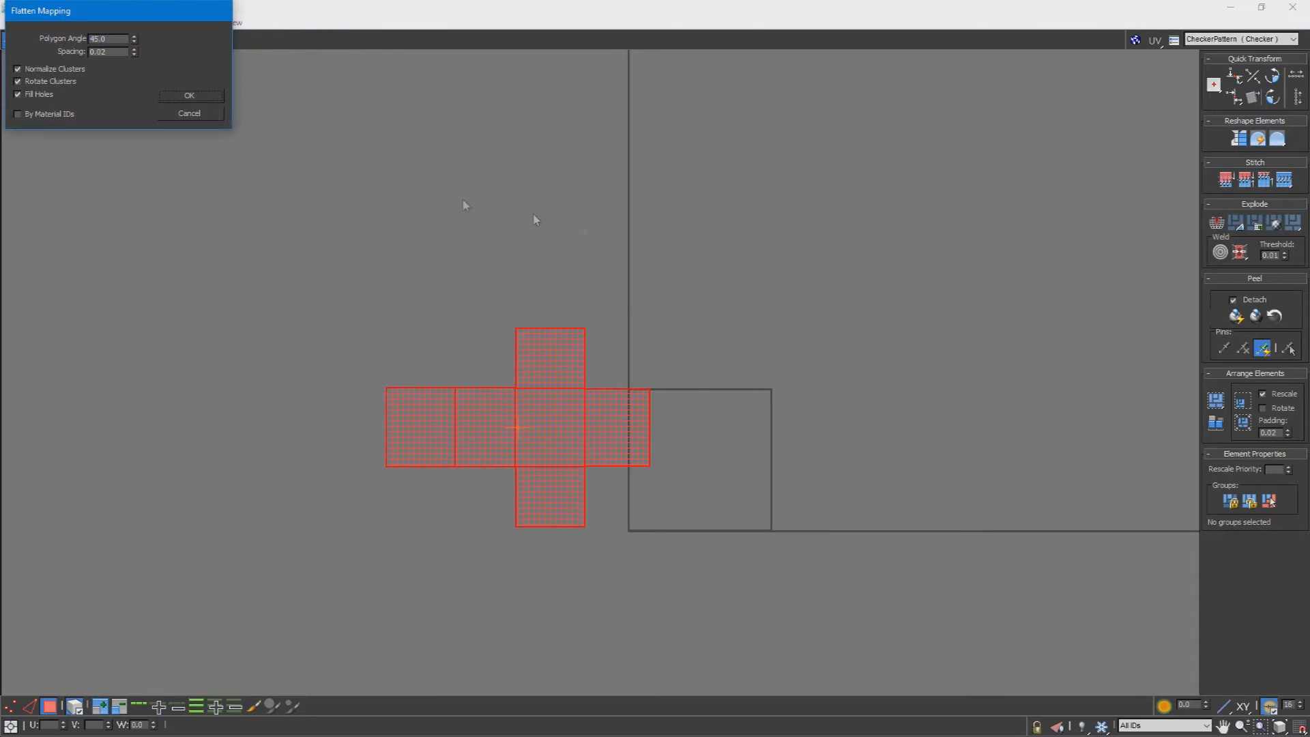
left_click(203, 97)
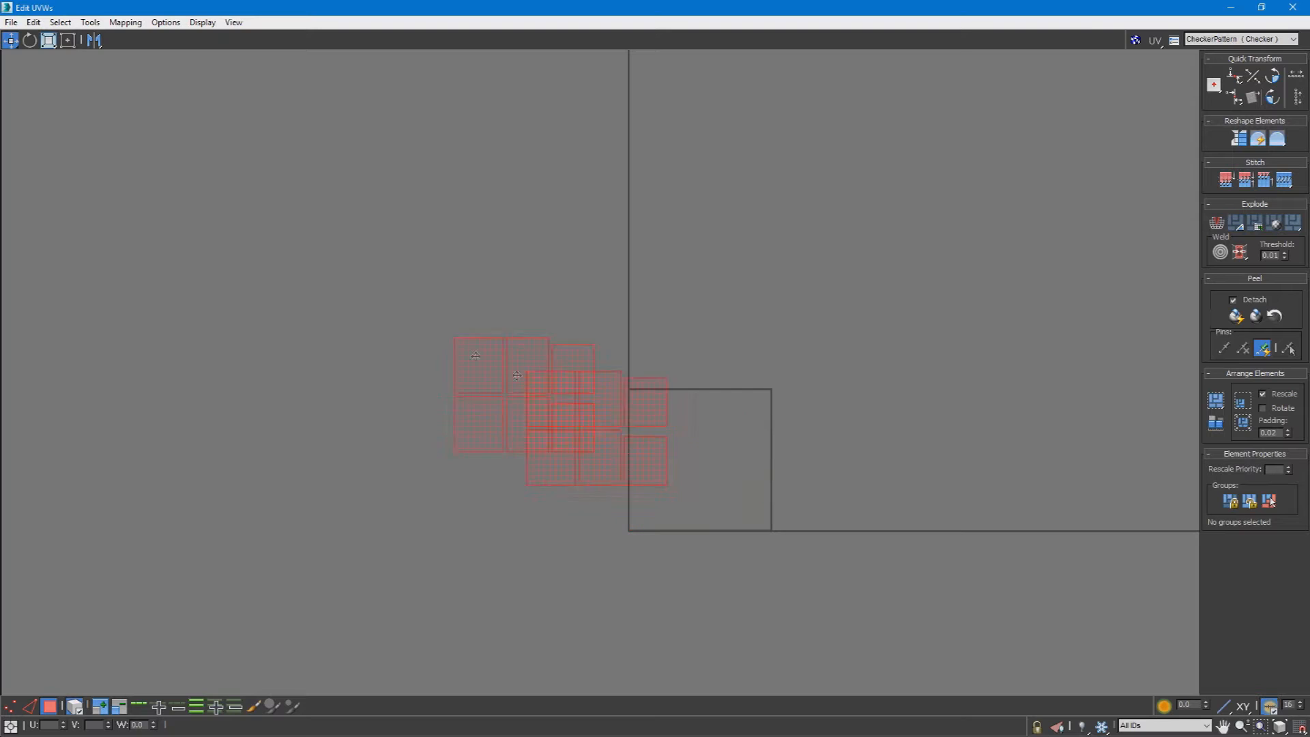
Step: Apply Unfold Mapping to the box's flattened UV shells using Walk to closest face with Normalize Clusters enabled, and clear the selection
left_click(126, 22)
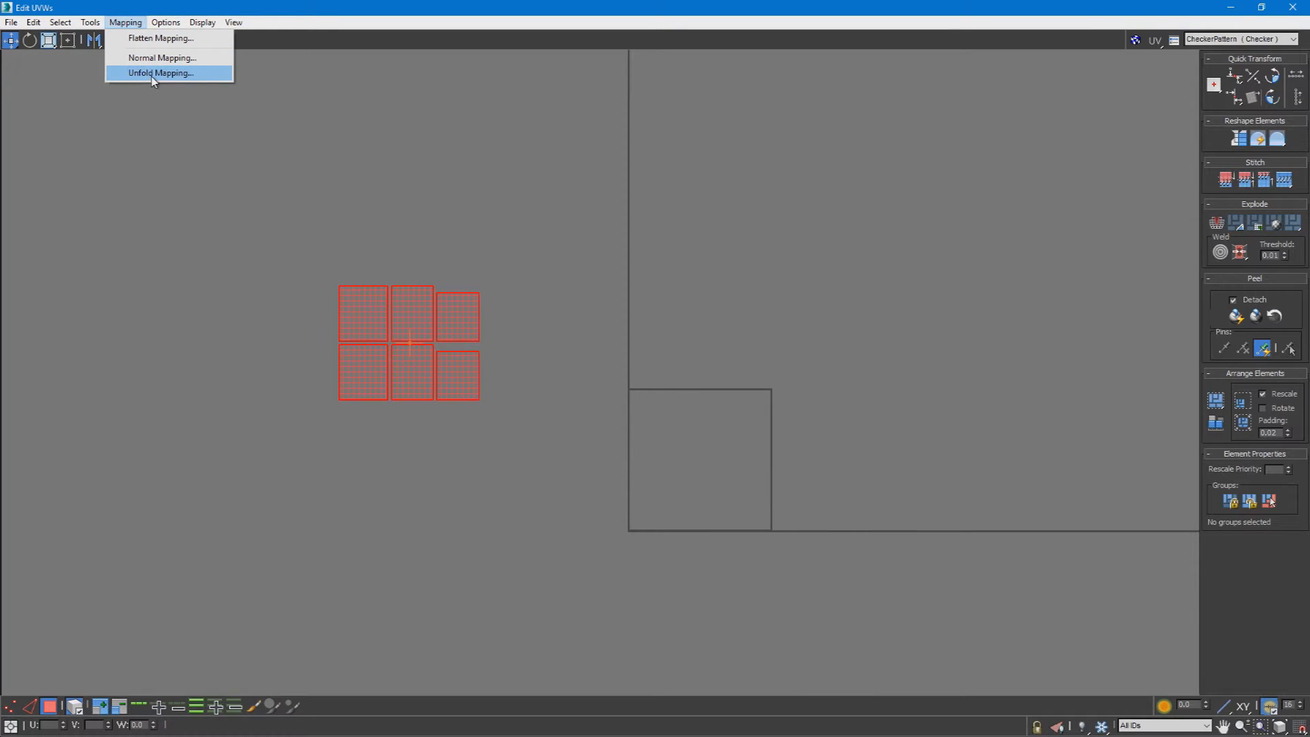
left_click(153, 73)
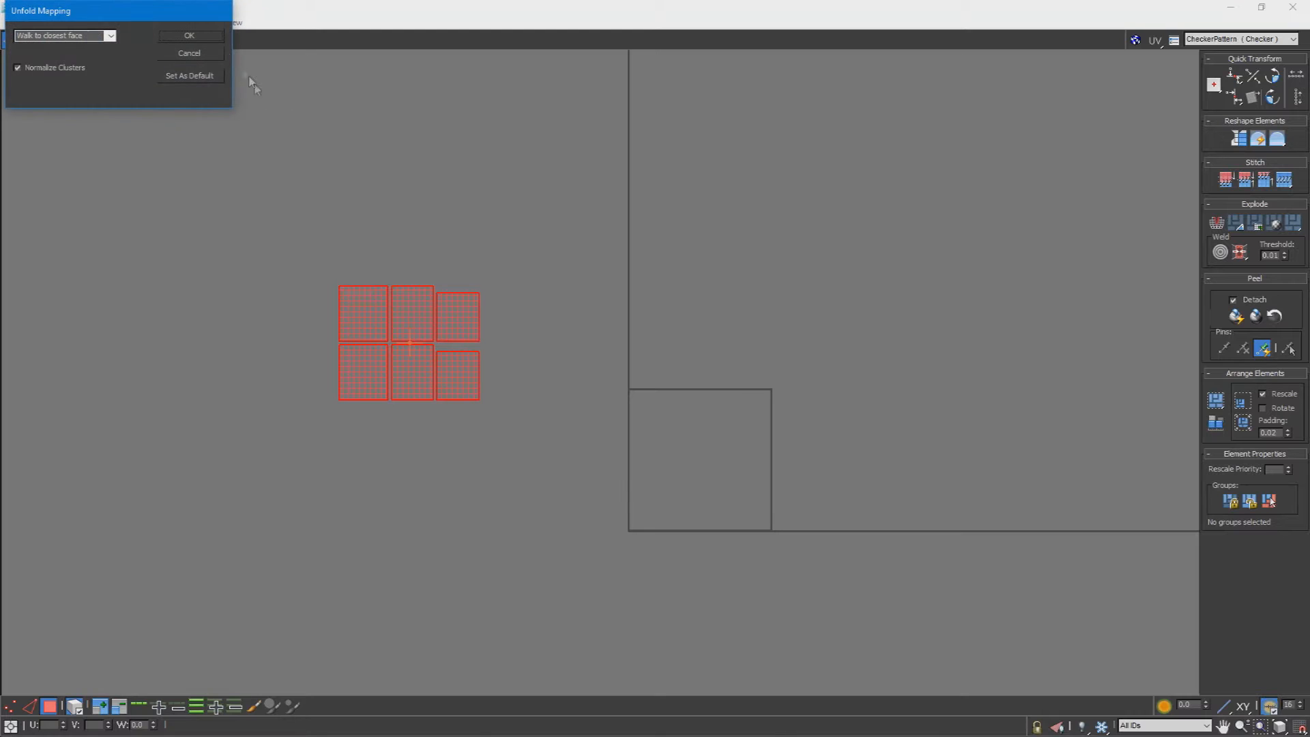
left_click(214, 40)
scroll(751, 443, "up", 5)
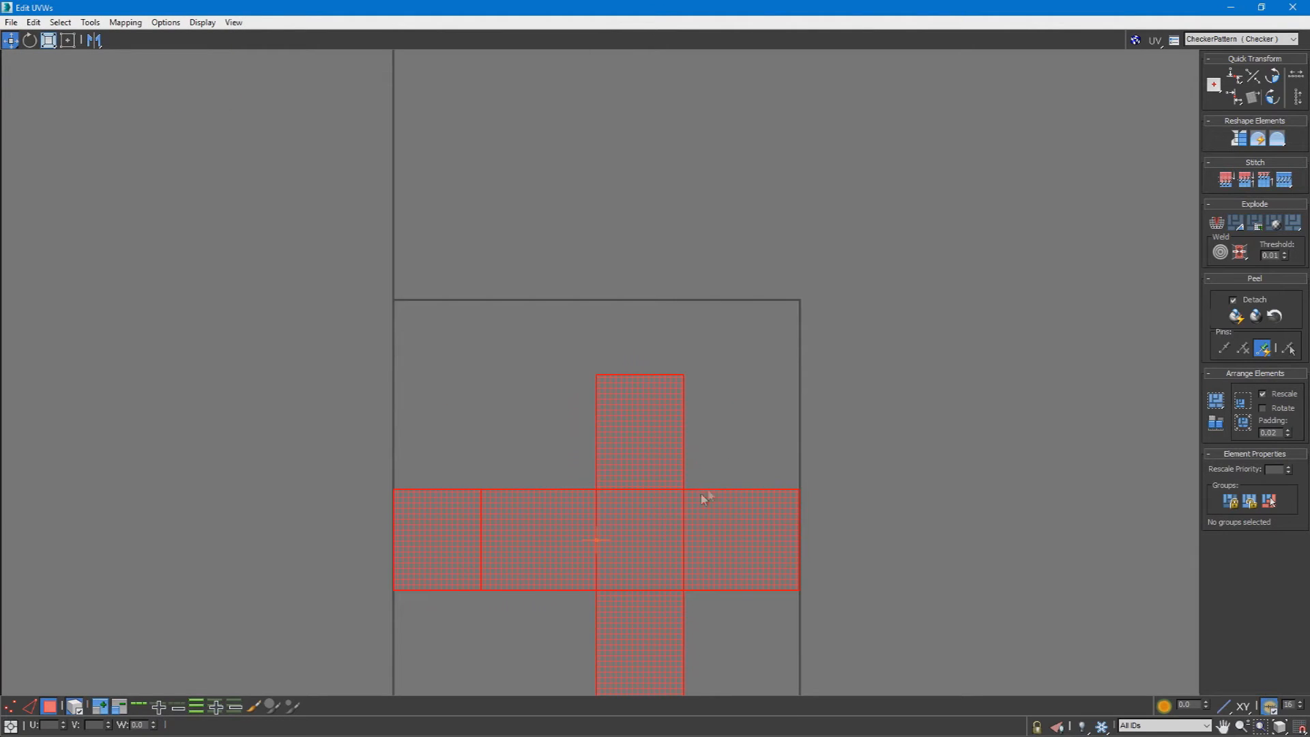
left_click(720, 448)
Step: Show the checker pattern on the box and inspect how it maps across the faces in the viewport, and return to the UV editor
left_click(1238, 40)
left_click(1241, 54)
left_click_drag(955, 8, 49, 318)
middle_click_drag(450, 387, 403, 426, "alt")
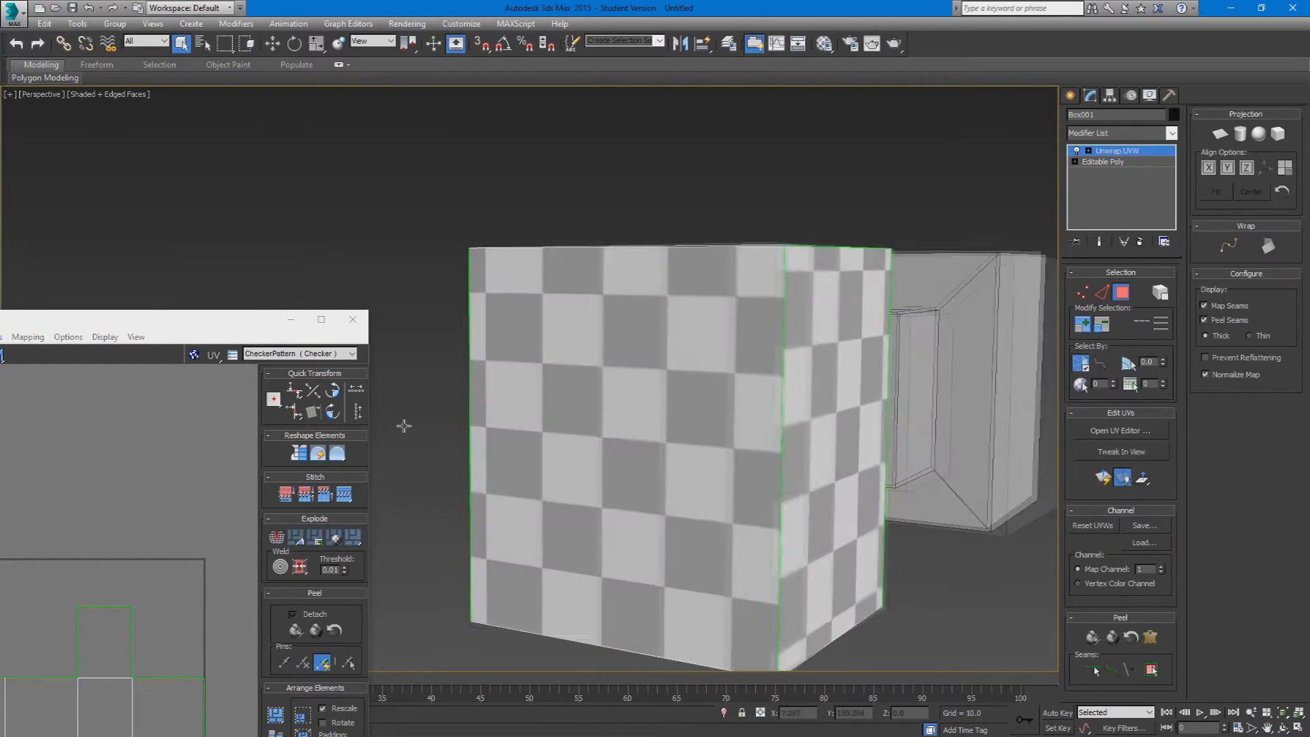
left_click_drag(202, 324, 307, 0)
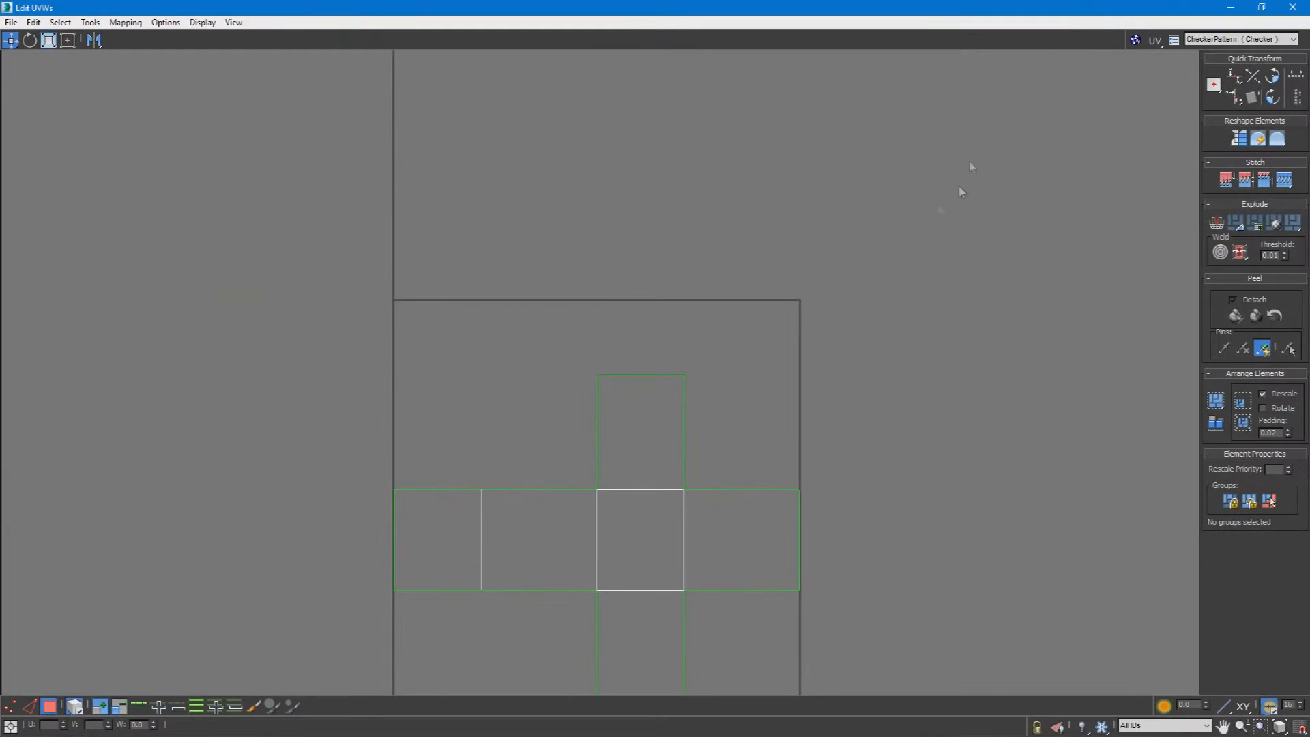
left_click(1203, 39)
left_click(1206, 58)
scroll(832, 484, "down", 3)
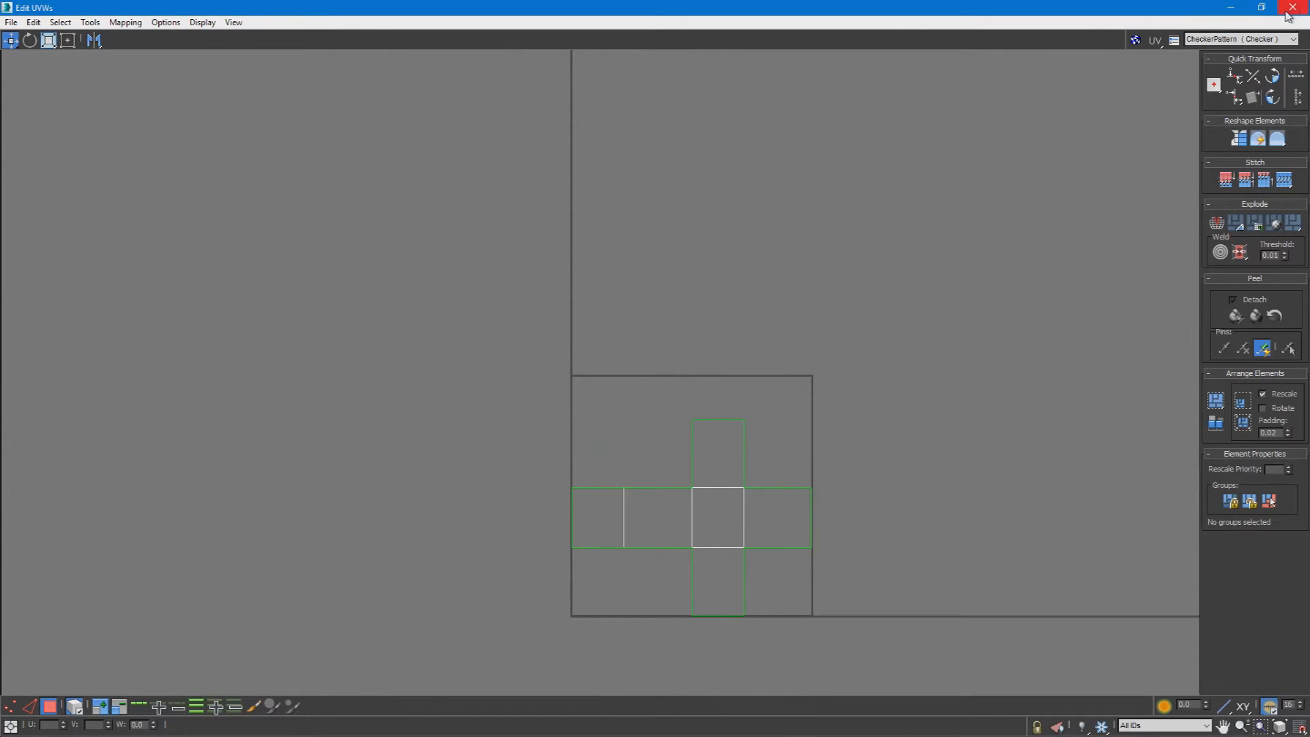
Step: Move the whole unfolded UV net to the empty area left of the UV tile and close the UV editor
left_click_drag(563, 566, 563, 566)
left_click_drag(707, 511, 228, 387)
left_click(564, 304)
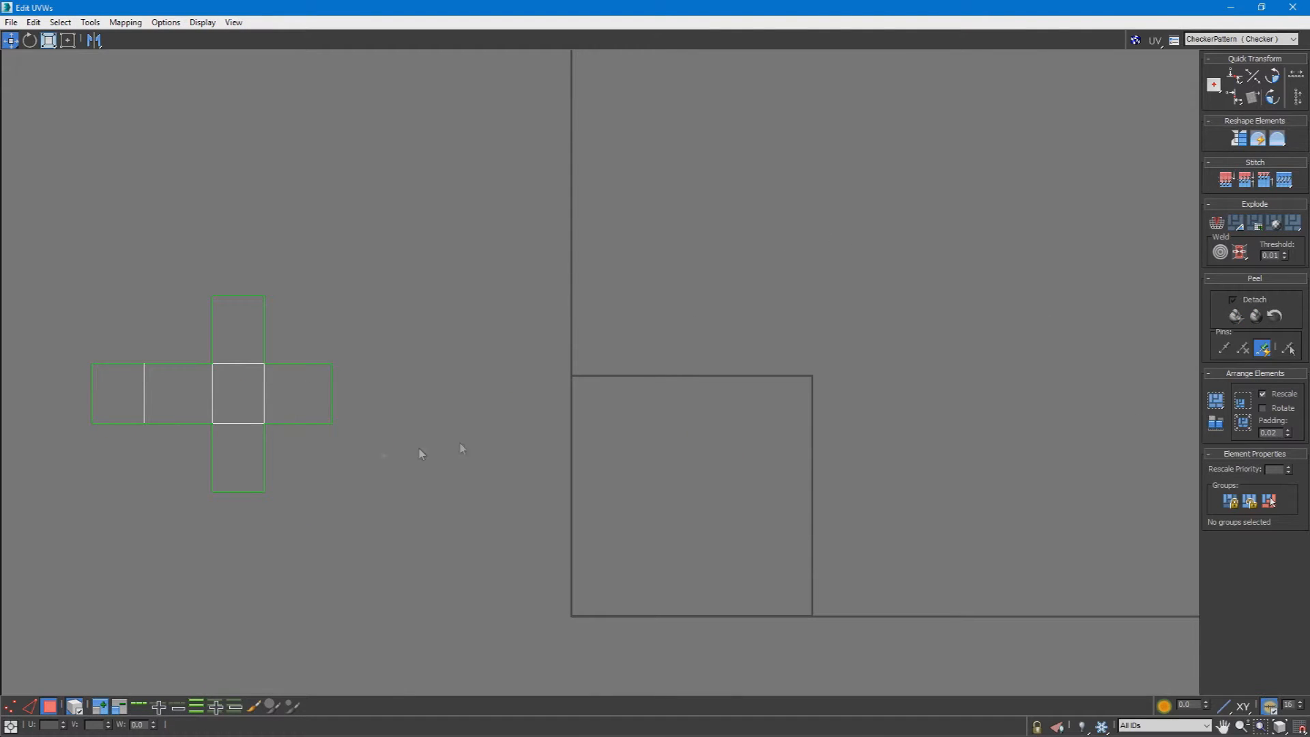
left_click_drag(30, 519, 30, 519)
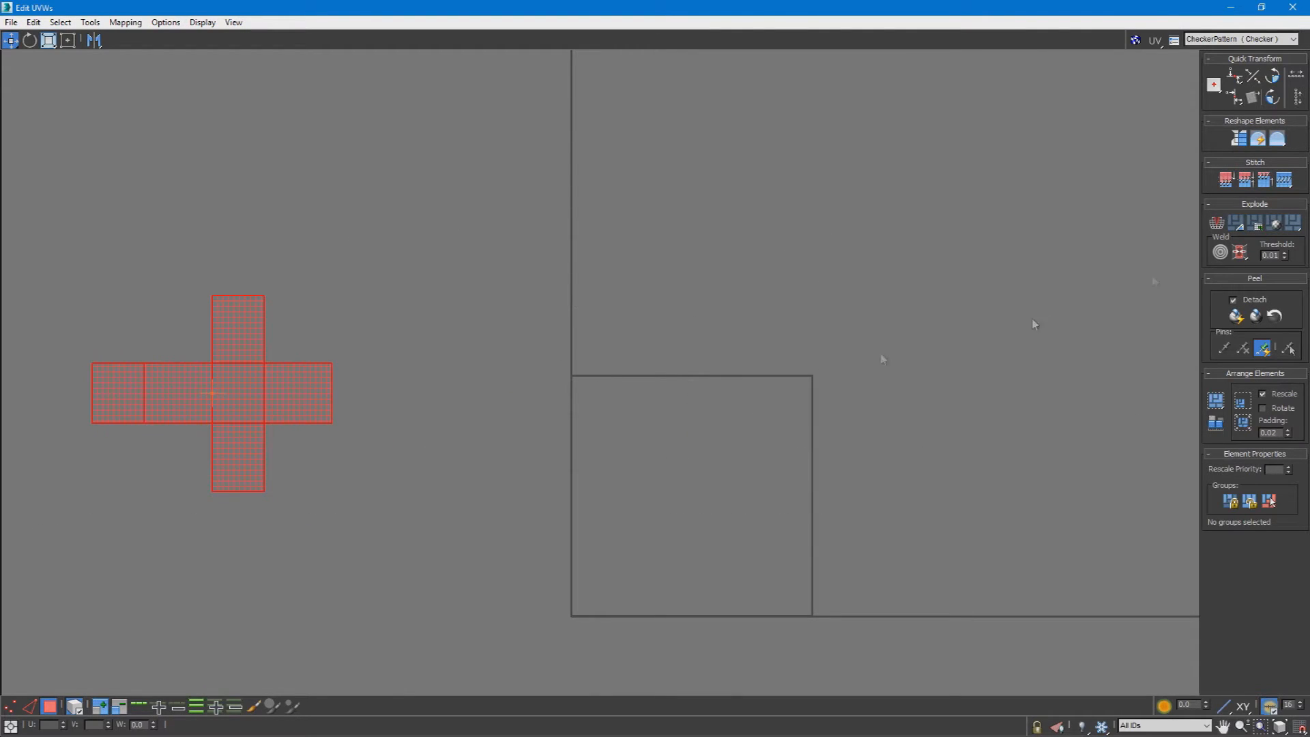
left_click(1292, 7)
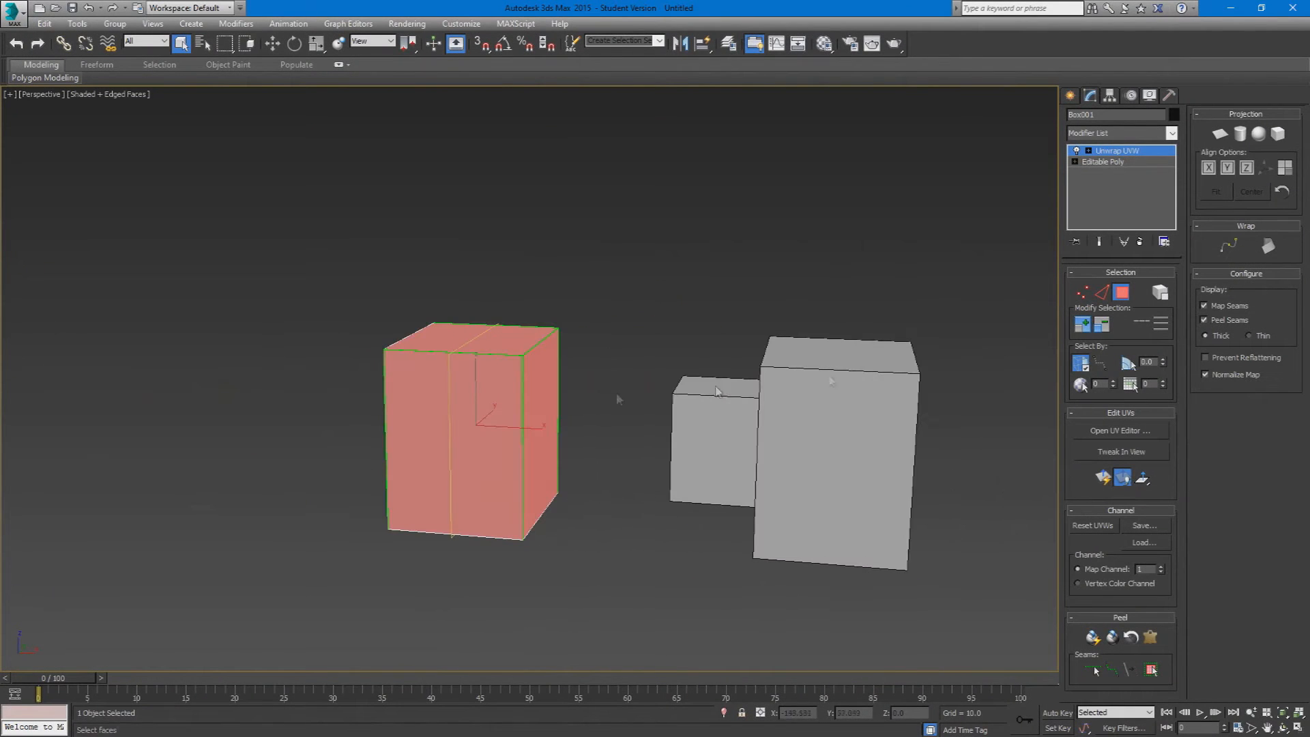
Step: Select the second model, the large box with a smaller block on its side, and isolate it in the viewport
left_click(1128, 298)
left_click(888, 347)
middle_click_drag(889, 347, 411, 399)
right_click(410, 399)
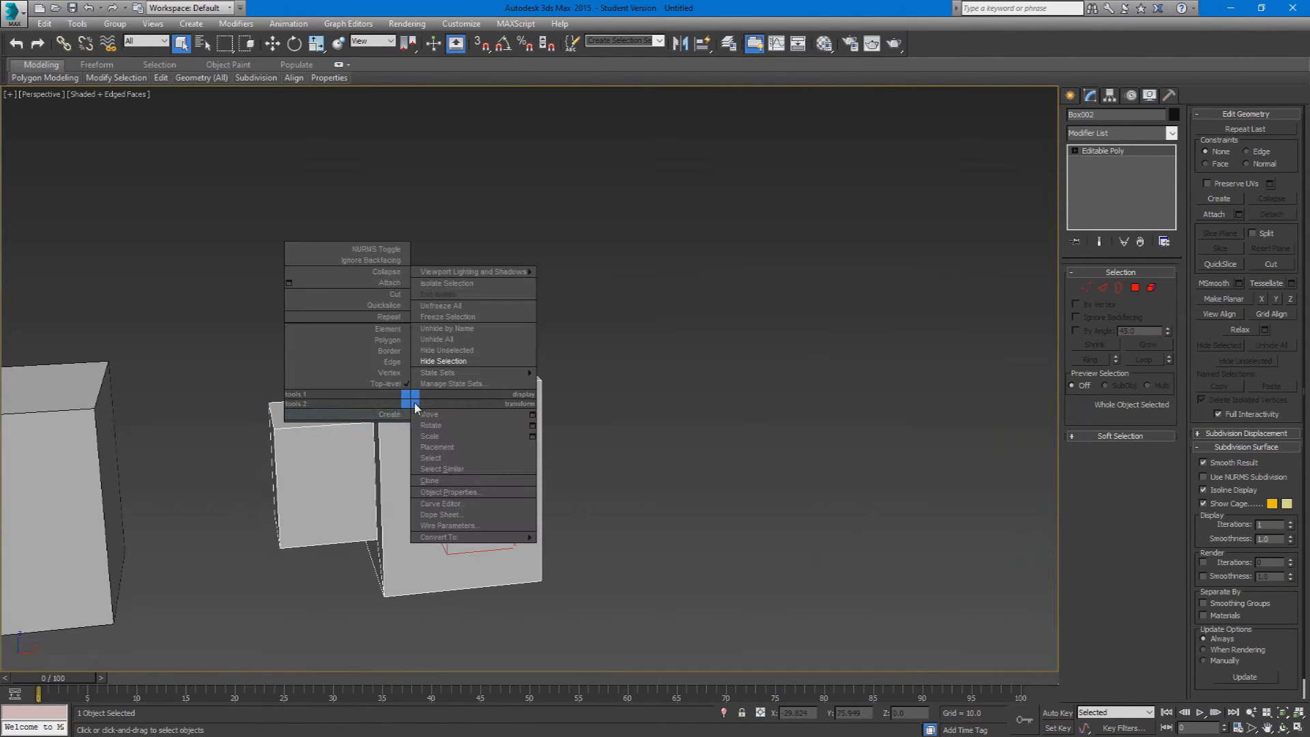
left_click(399, 543)
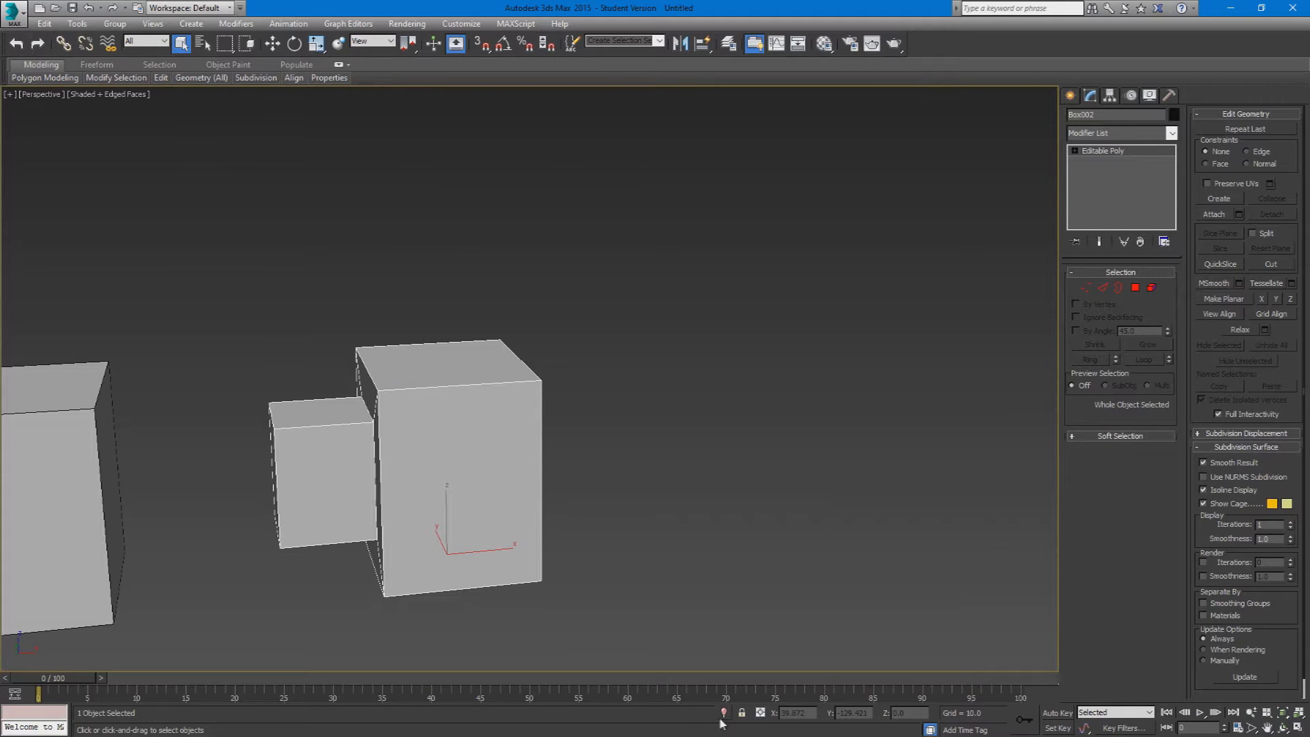
key("z")
Step: Add an Unwrap UVW modifier to the isolated model, select all its polygons and open the UV editor
left_click(1127, 133)
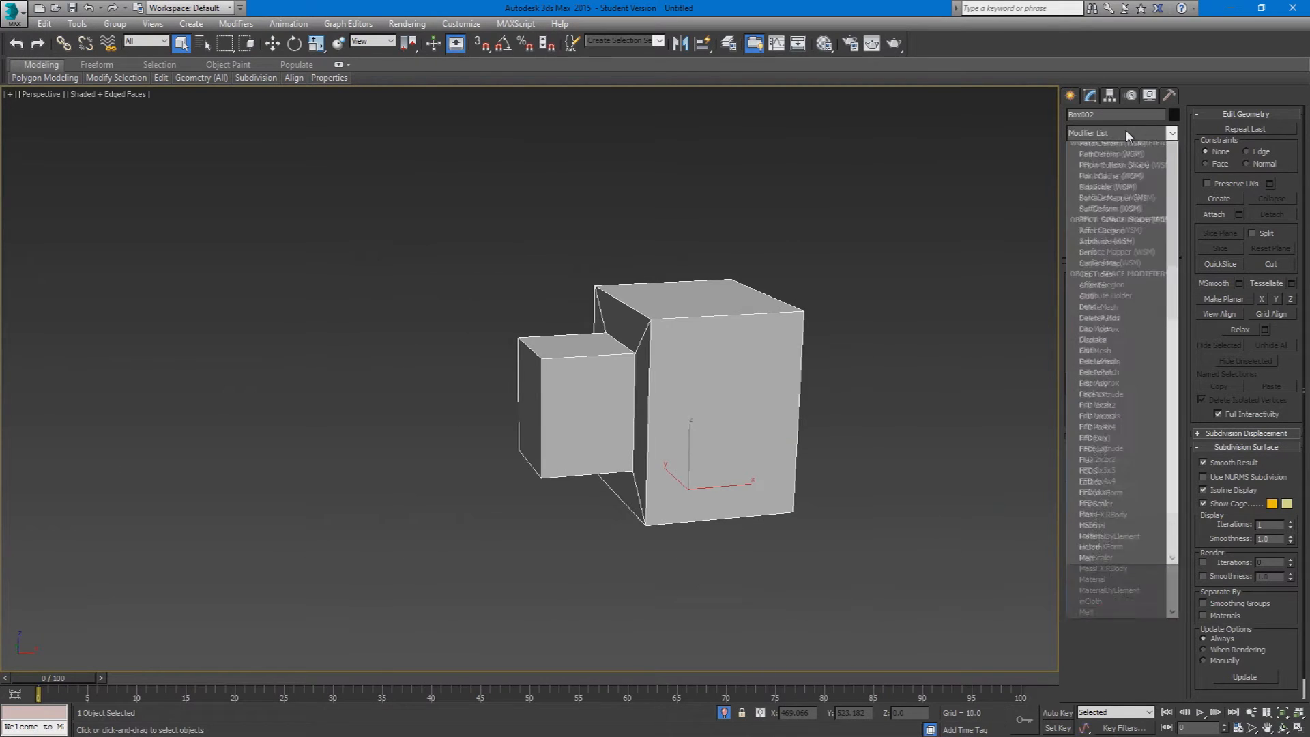
key("u")
key("Return")
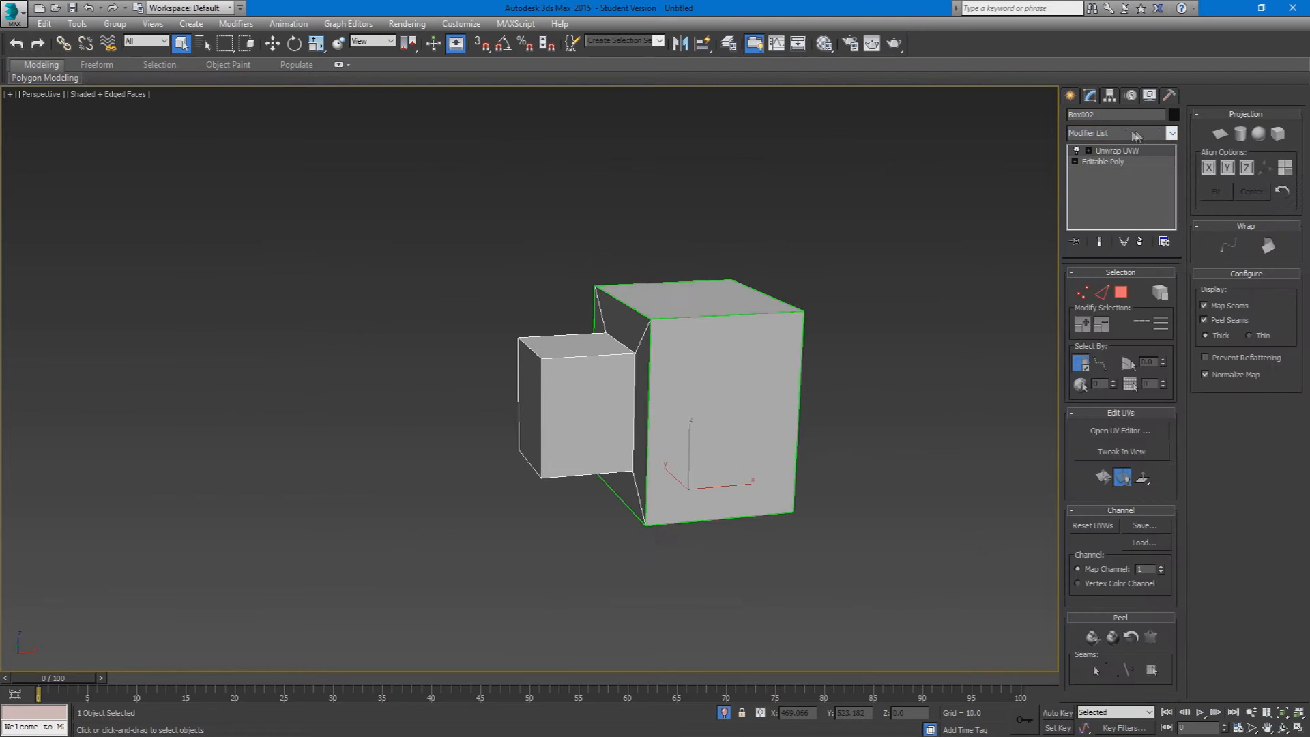
left_click(1123, 291)
left_click(759, 410)
key("ctrl+a")
left_click(1099, 432)
Step: Apply Flatten Mapping to all selected polygons and move the resulting shells clear of the checker tile
left_click(130, 82)
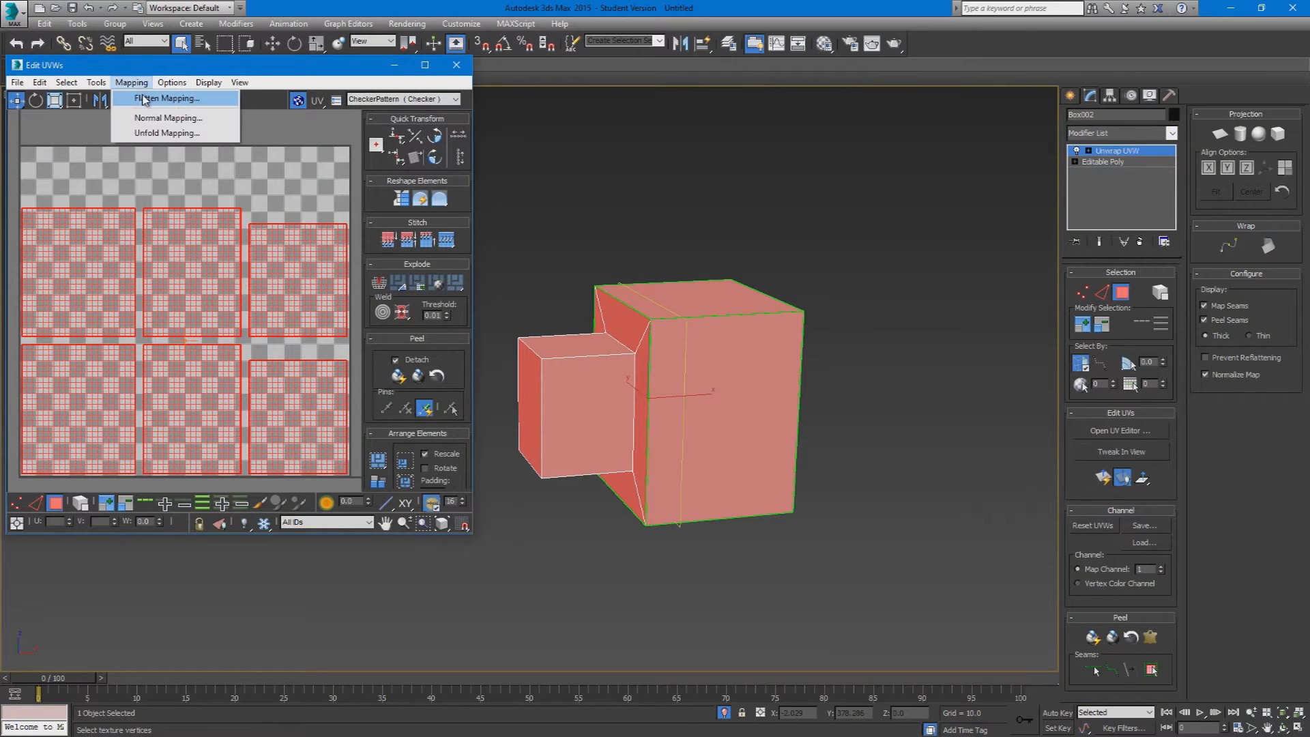
left_click(147, 97)
left_click(193, 99)
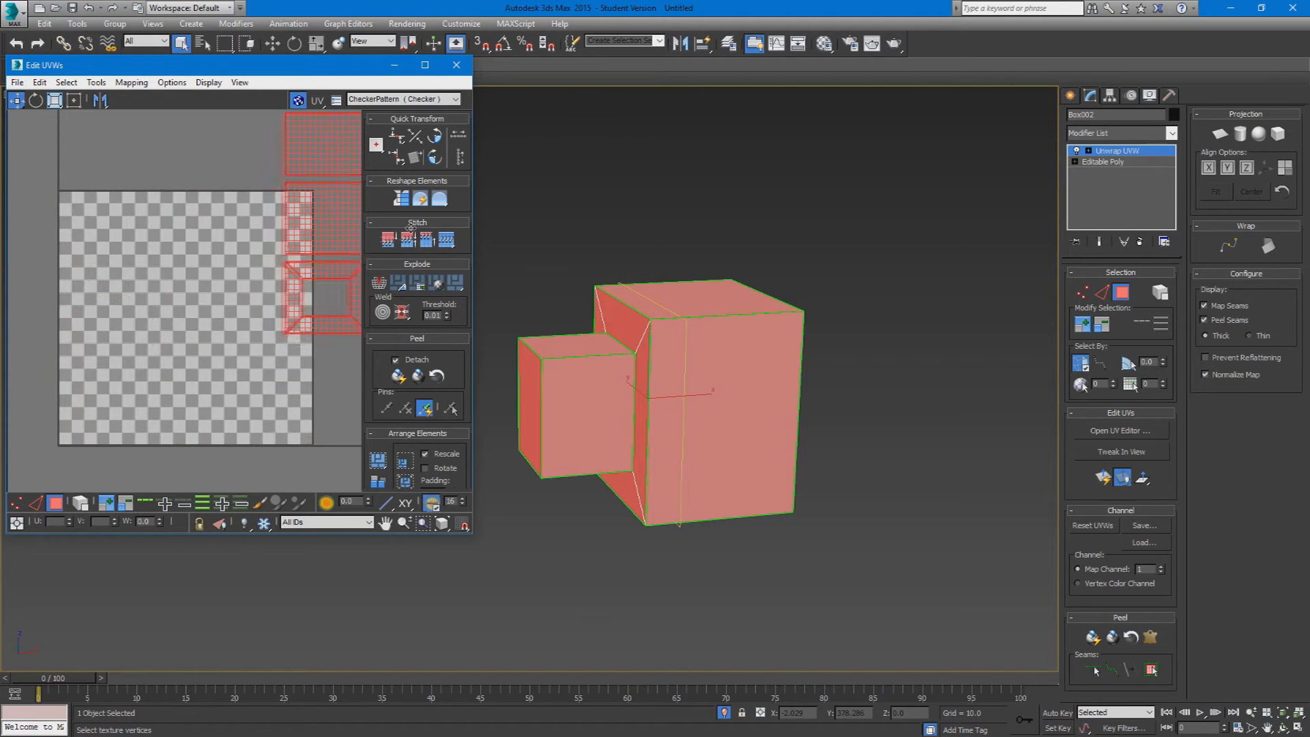
left_click_drag(148, 248, 256, 262)
Step: In edge selection, stitch the matching shells to the lower, left and right outer edges of the frame-shaped face with Stitch: Custom
left_click(34, 504)
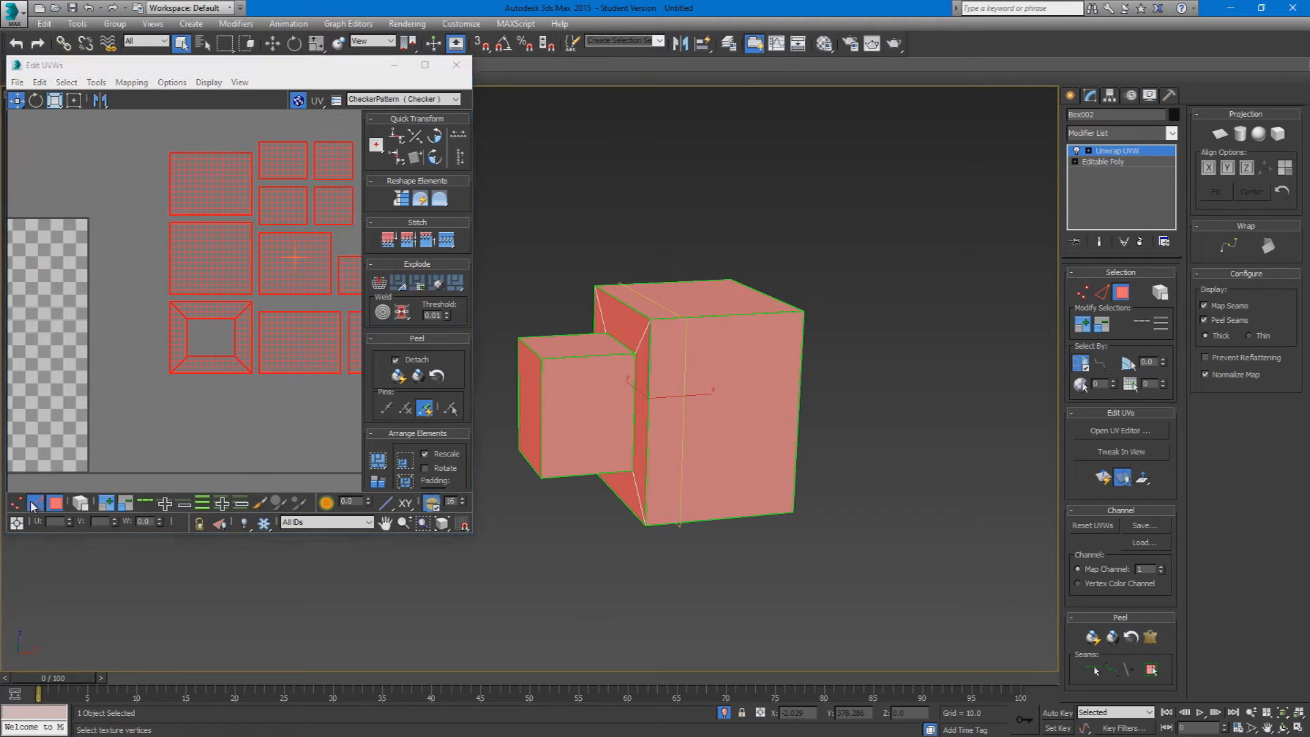
left_click_drag(191, 362, 192, 362)
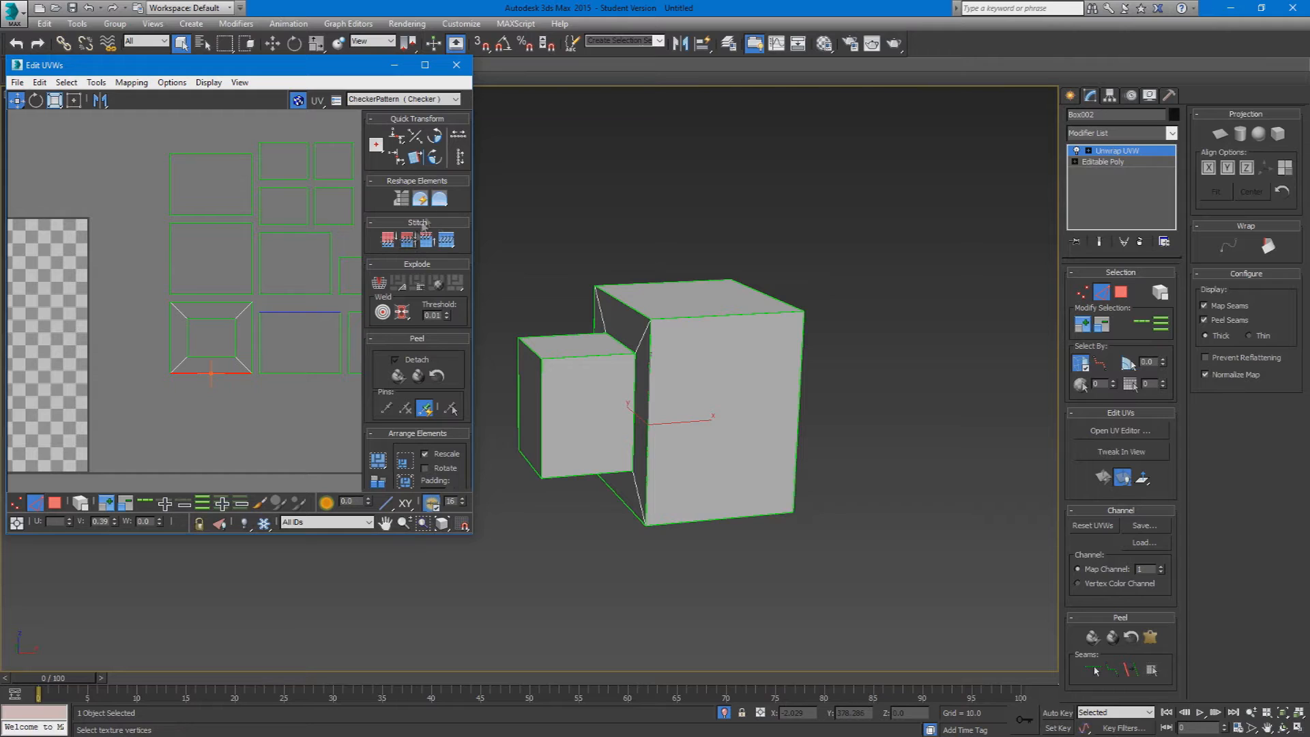
left_click(428, 240)
left_click(170, 338)
left_click(455, 239)
left_click(252, 337)
left_click(445, 240)
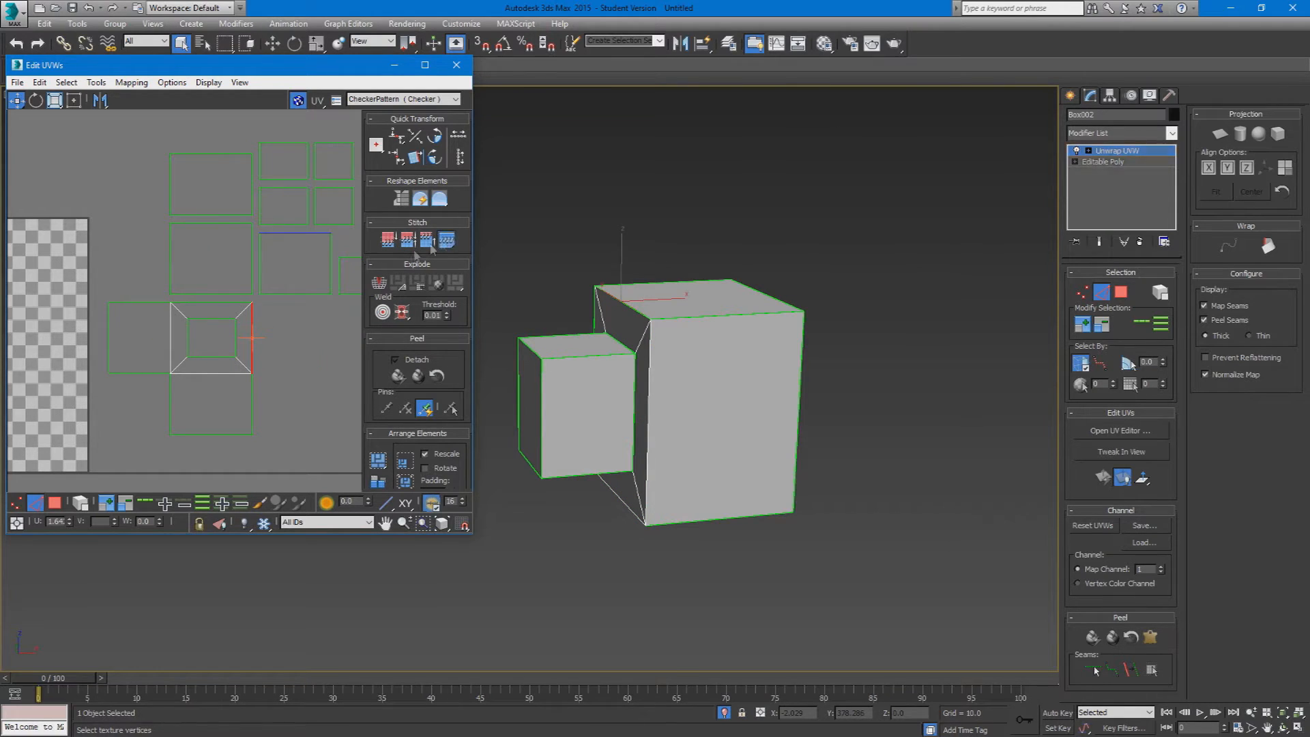
Step: Try to stitch the remaining large shells to the upper edge of the frame-shaped face and undo the attempt
left_click(221, 302)
left_click(447, 238)
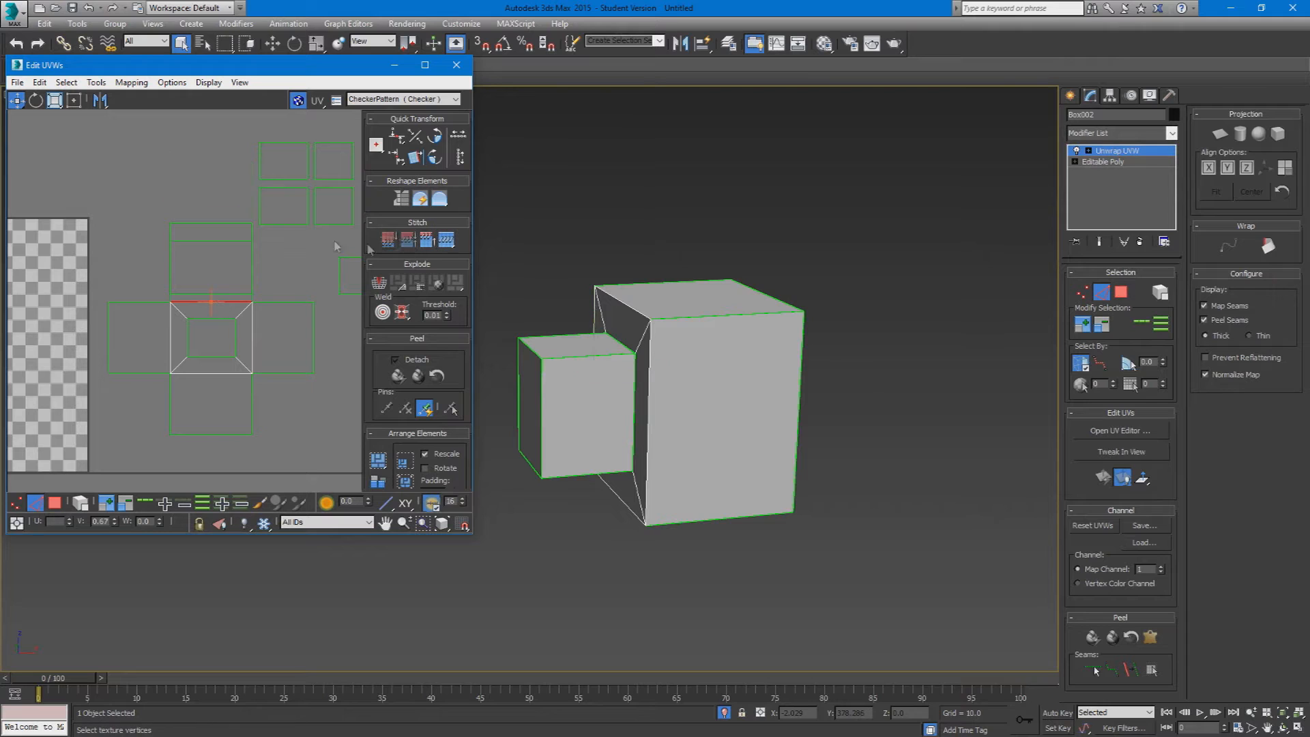
left_click(221, 222)
left_click(217, 240)
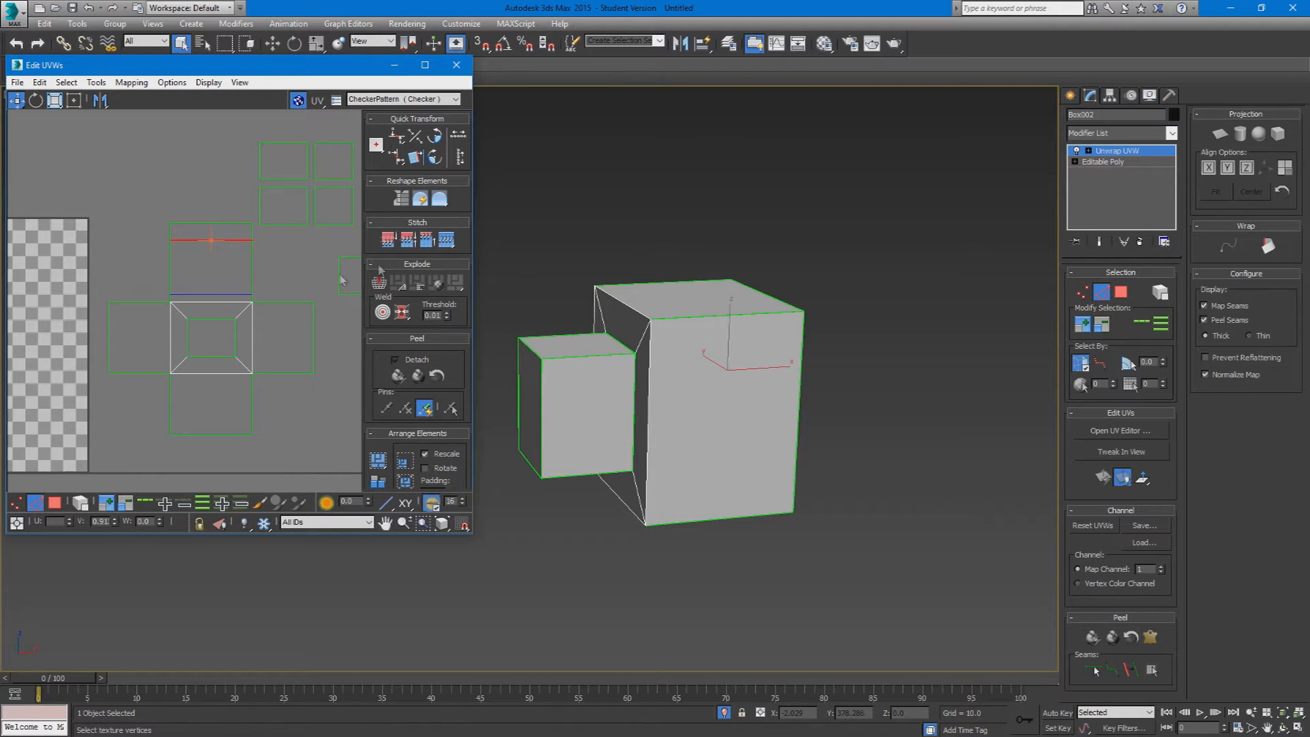
left_click(444, 241)
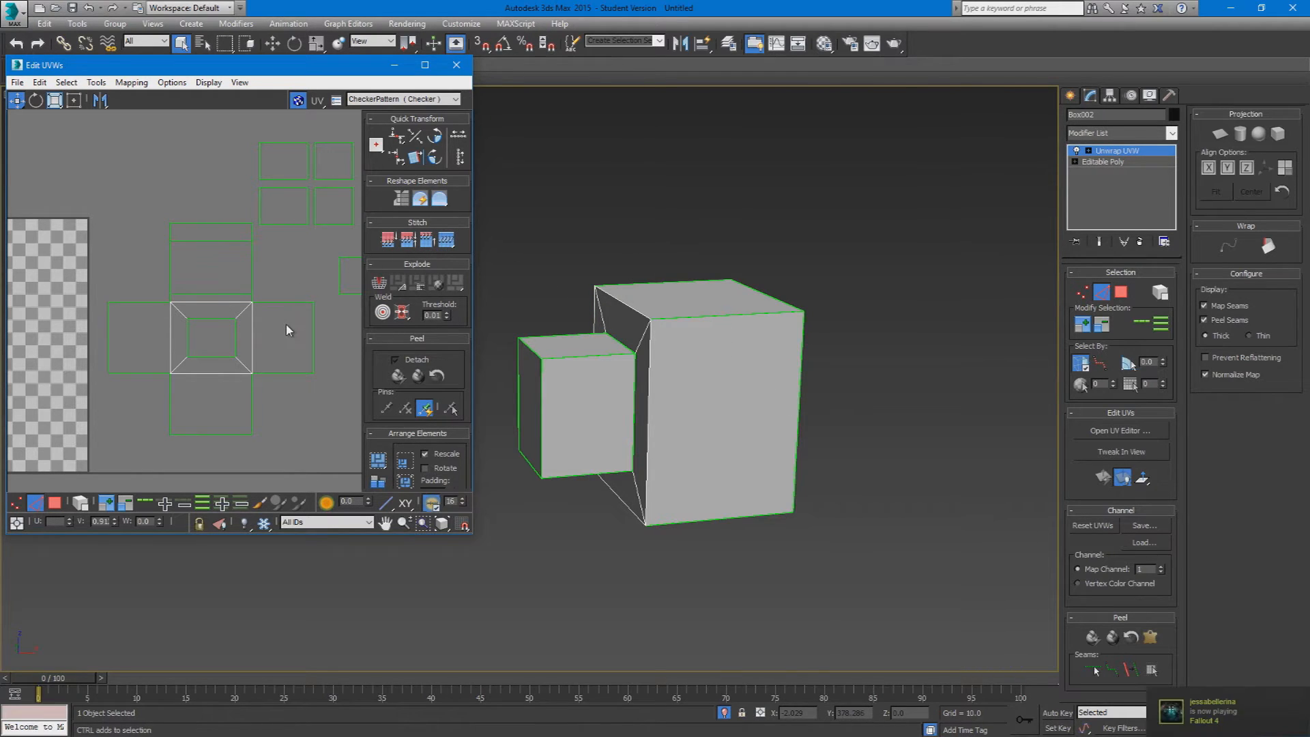
key("ctrl+z")
key("ctrl+z")
scroll(281, 337, "down", 1)
Step: Switch to polygon selection, try moving the shell attached to the frame-shaped face's right edge, and undo the move
middle_click_drag(280, 337, 165, 385)
middle_click_drag(100, 488, 170, 448)
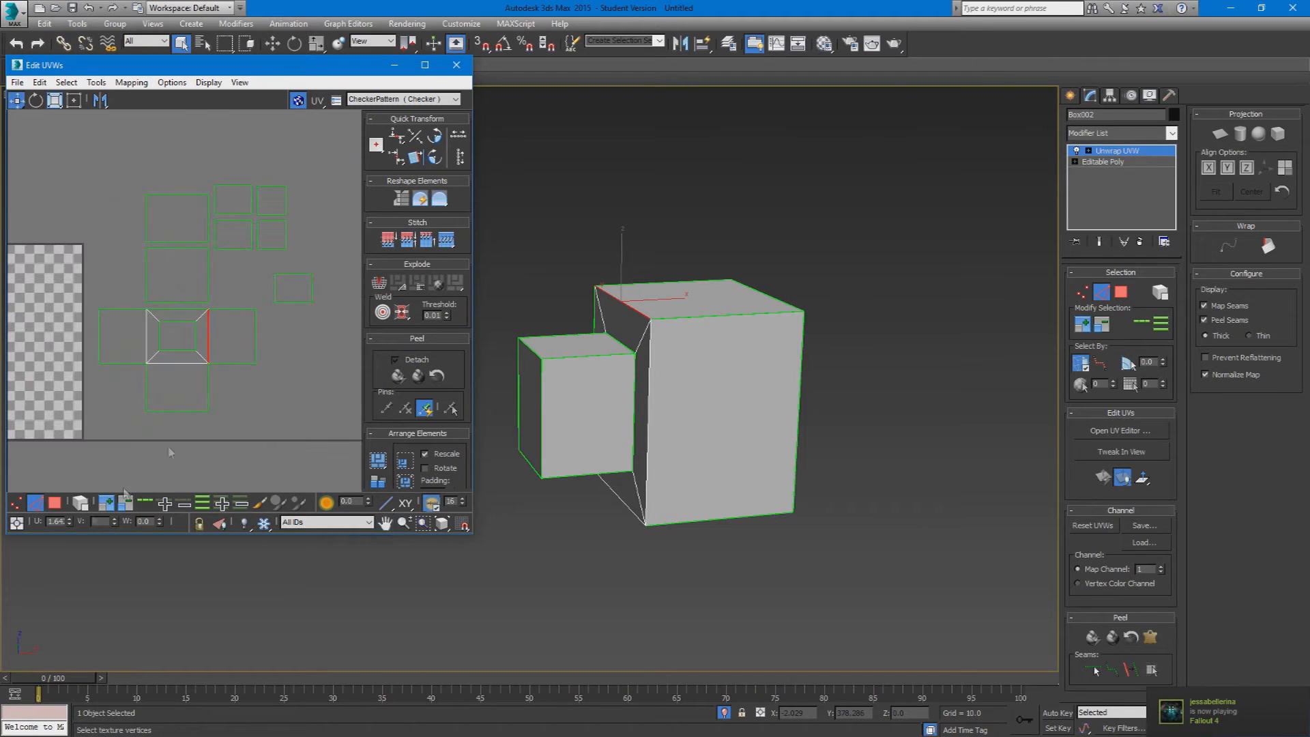
left_click(55, 503)
left_click(236, 375)
left_click(244, 345)
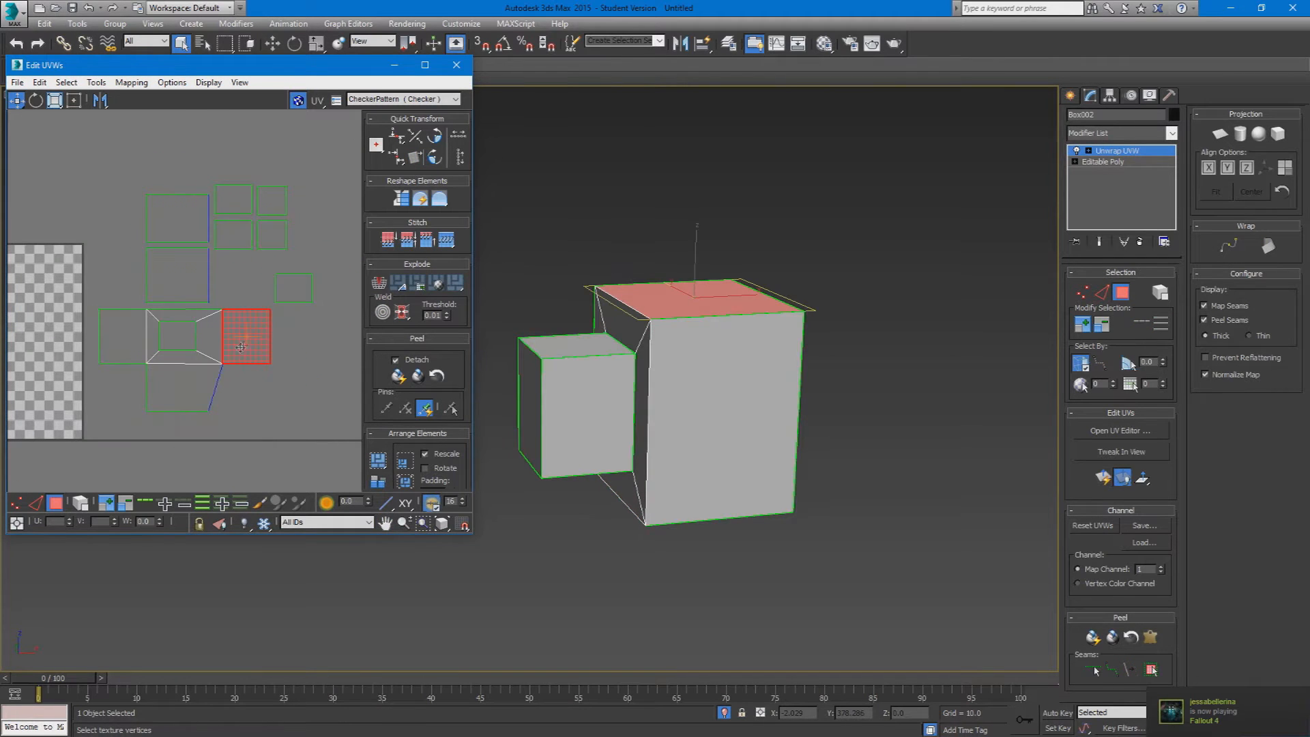
key("ctrl+z")
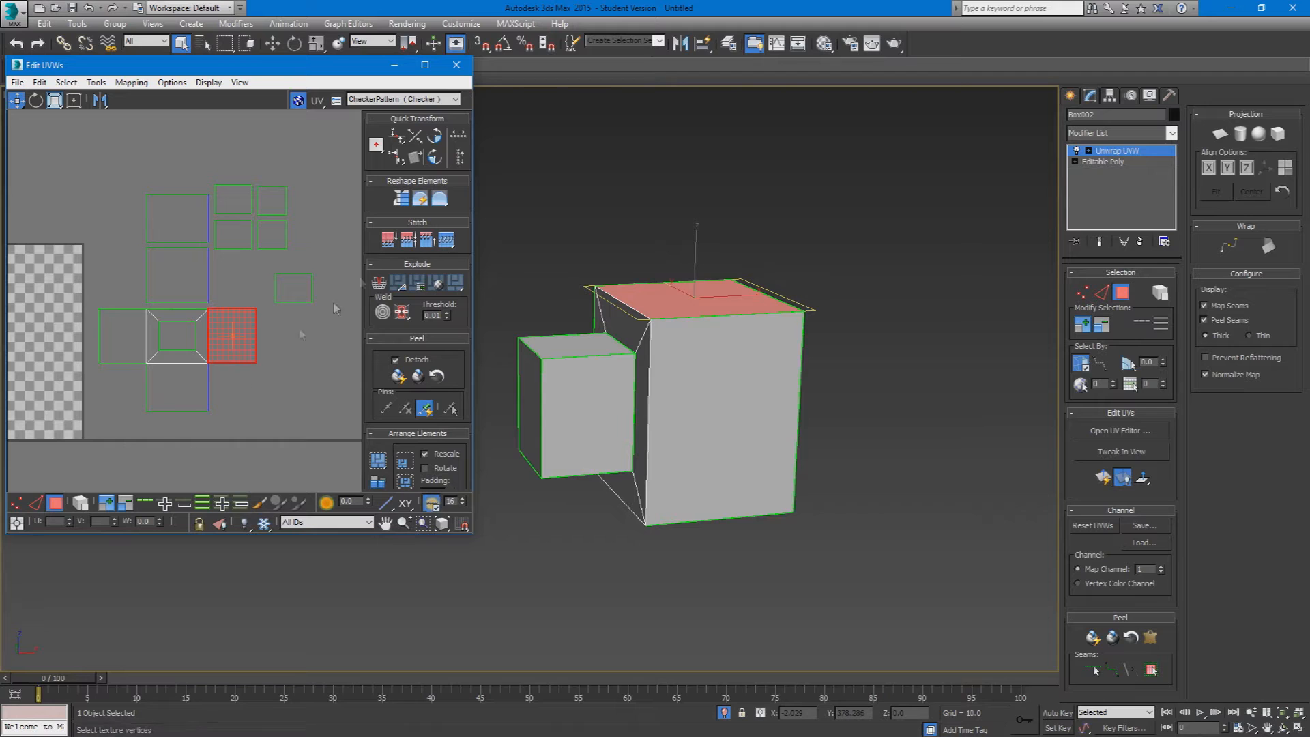
Step: Break the three stitched side shells off the frame-shaped face and place them separately beside the other shells
left_click(197, 388)
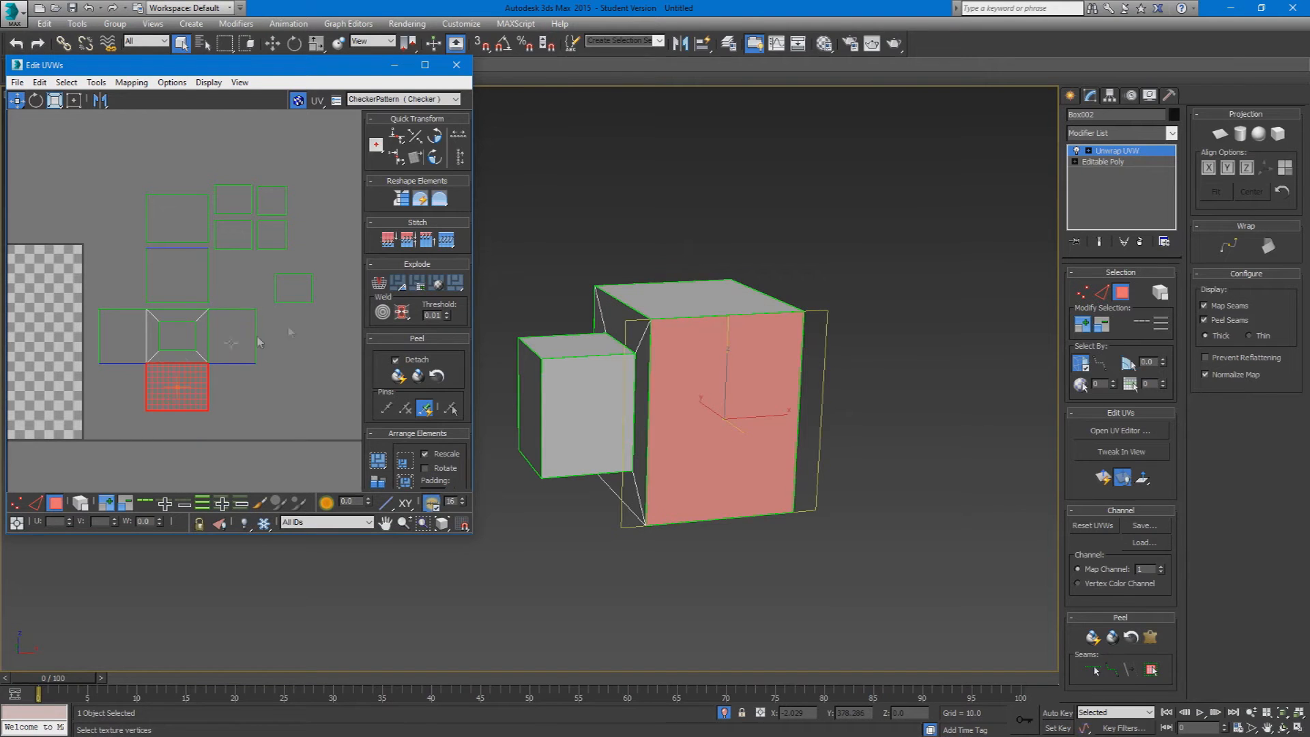
left_click(137, 340)
left_click(373, 277)
left_click(272, 344)
left_click_drag(242, 332, 268, 335)
left_click_drag(185, 406, 330, 357)
left_click_drag(117, 343, 236, 290)
Step: Select all the separated UV shells, examine the model's faces from several angles in the viewport, and clear the selection
left_click(305, 228)
scroll(290, 290, "down", 2)
middle_click_drag(275, 311, 199, 386)
left_click_drag(279, 249, 112, 456)
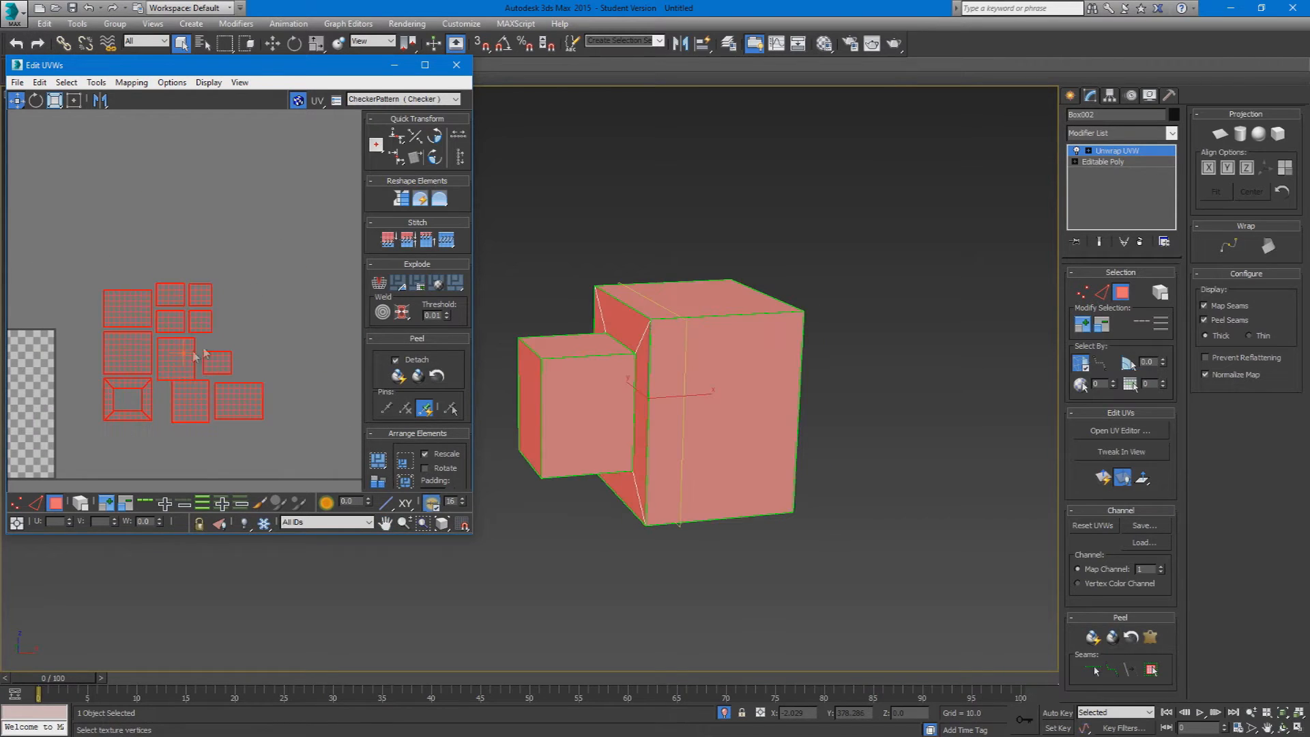
middle_click_drag(729, 388, 449, 469, "alt")
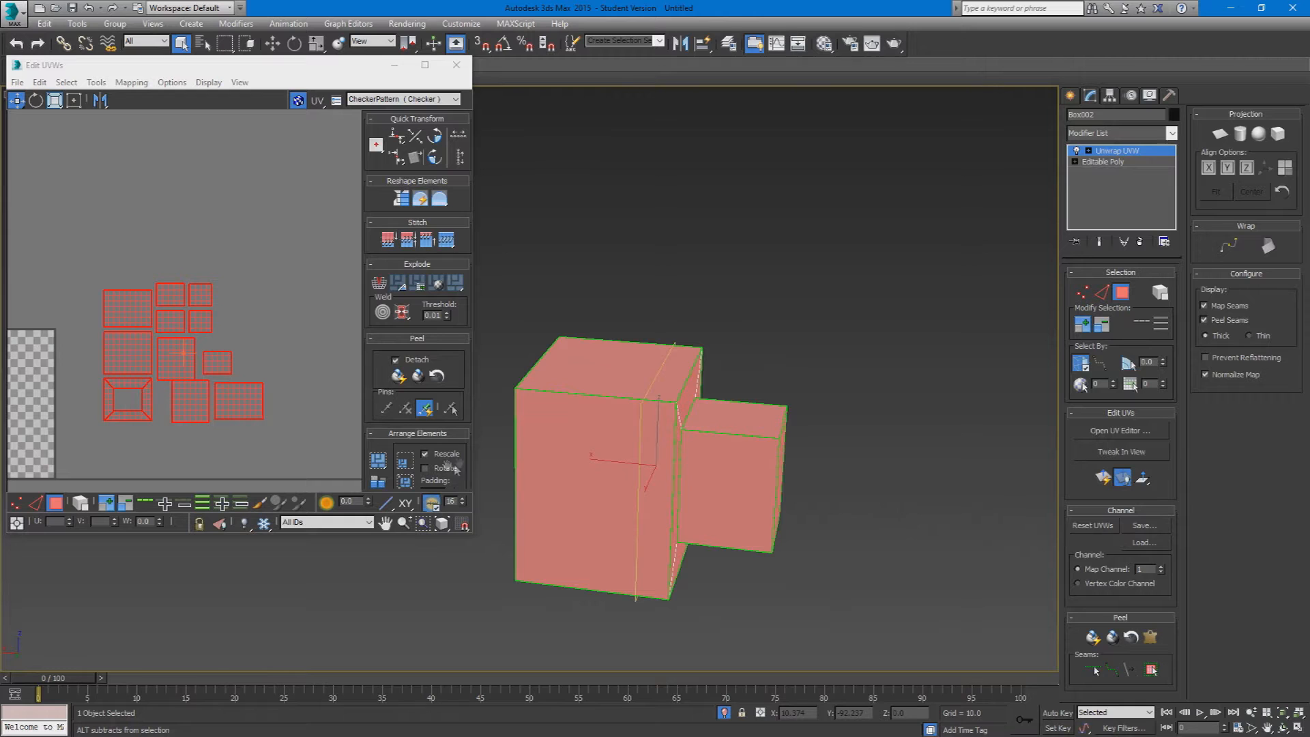
left_click_drag(449, 467, 445, 459)
middle_click_drag(502, 456, 620, 613, "alt")
left_click(737, 413)
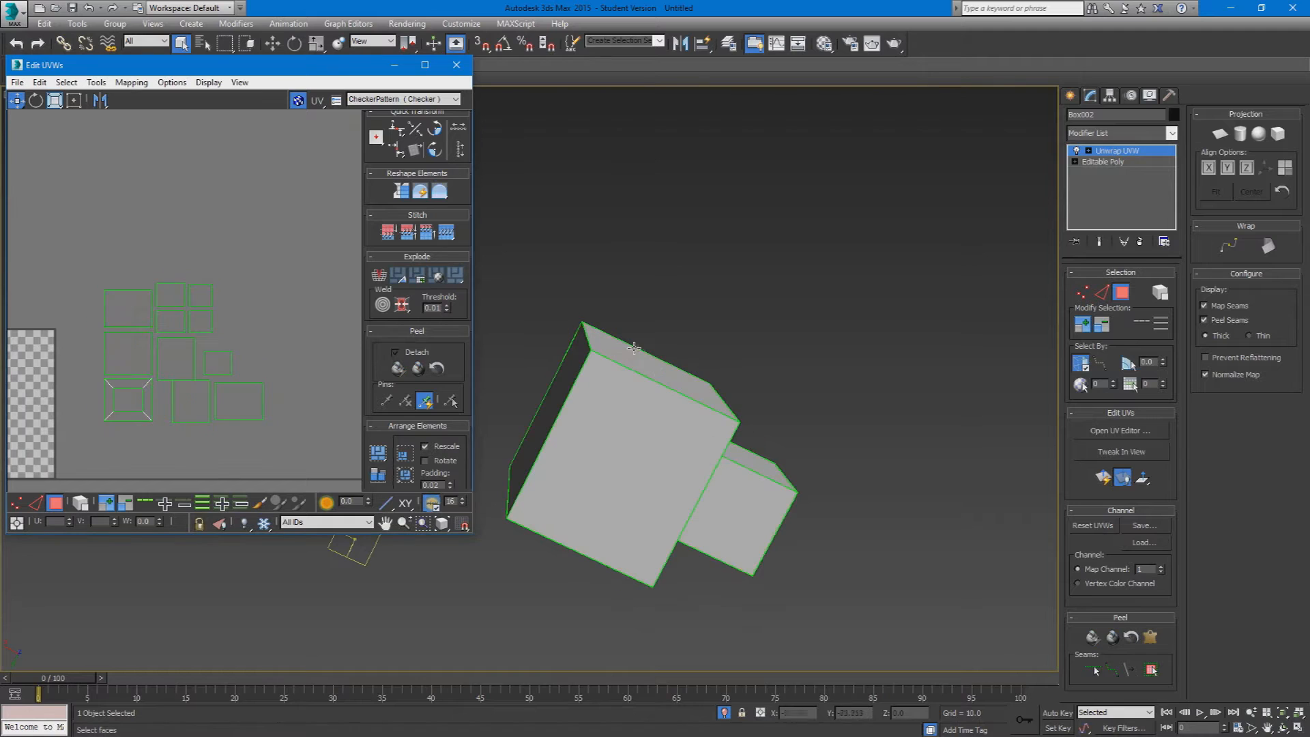
Step: Switch the viewport to the Top view with the whole model framed, close the UV editor and deselect the model
key("t")
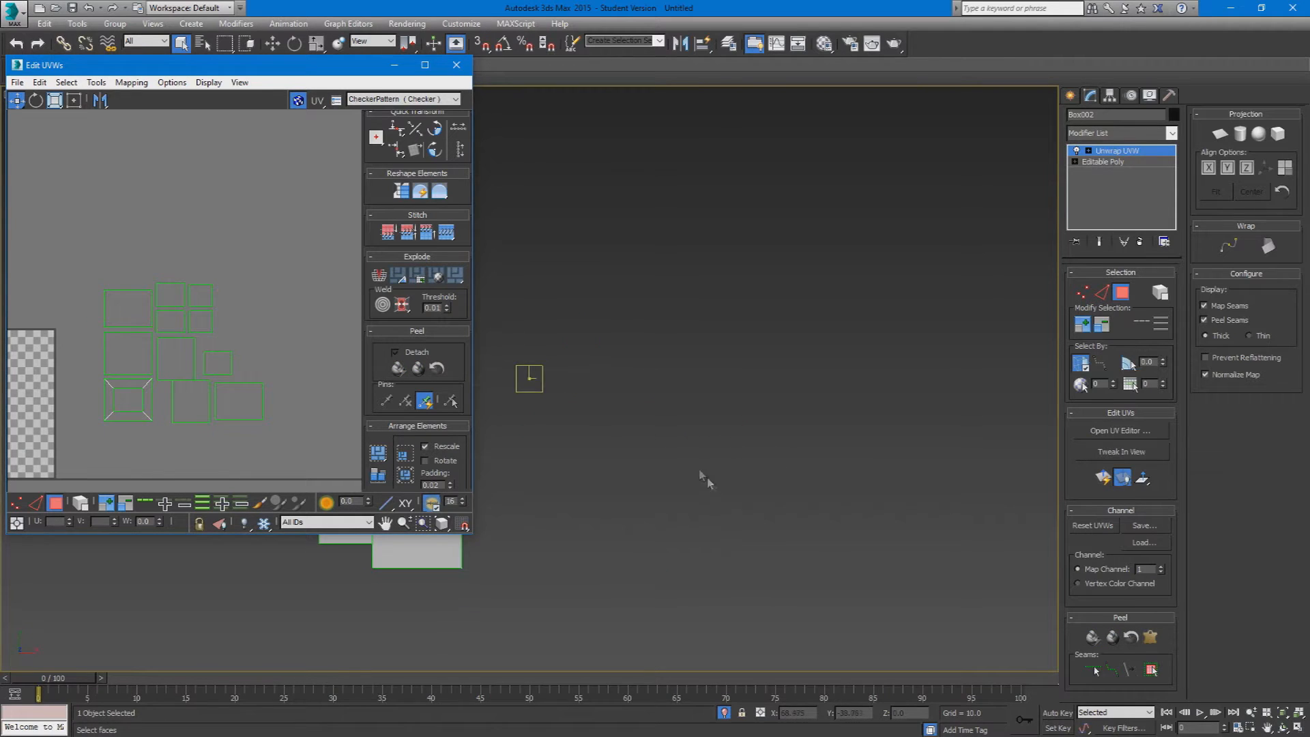
middle_click_drag(580, 440, 1028, 434)
scroll(872, 497, "up", 5)
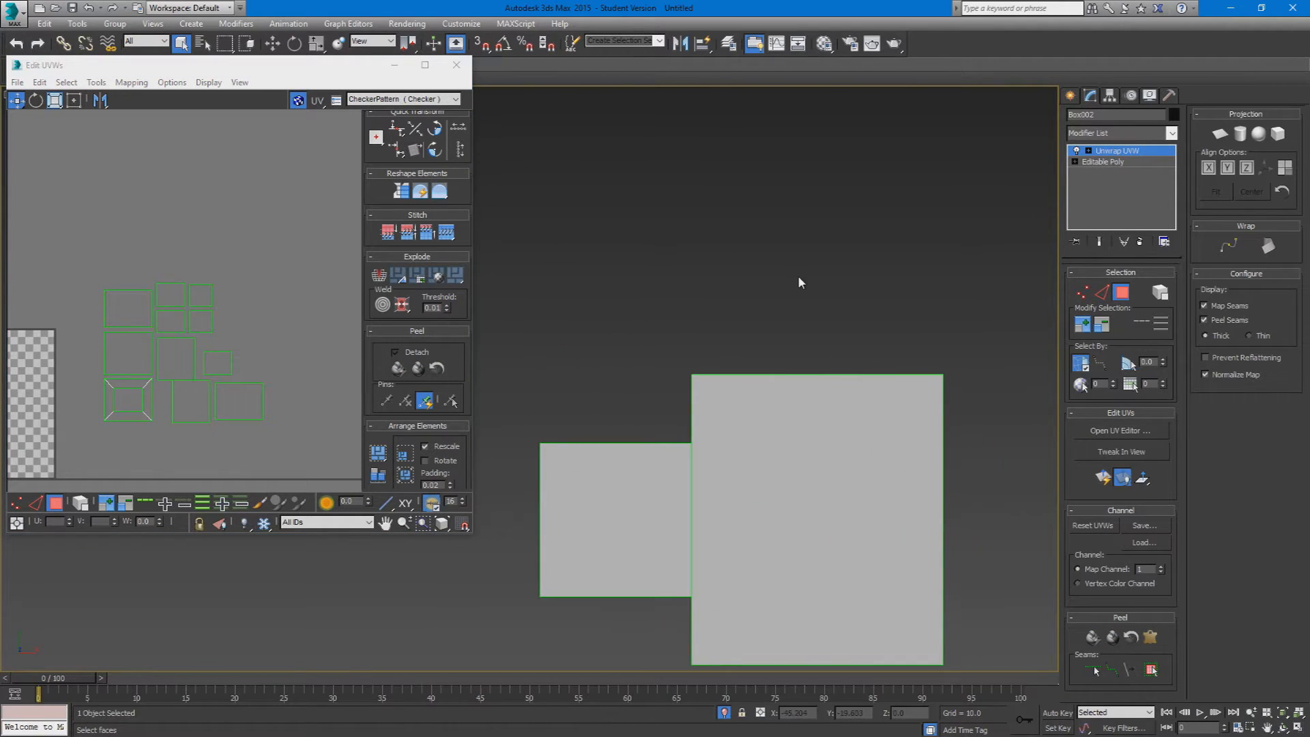
middle_click_drag(741, 415, 746, 325)
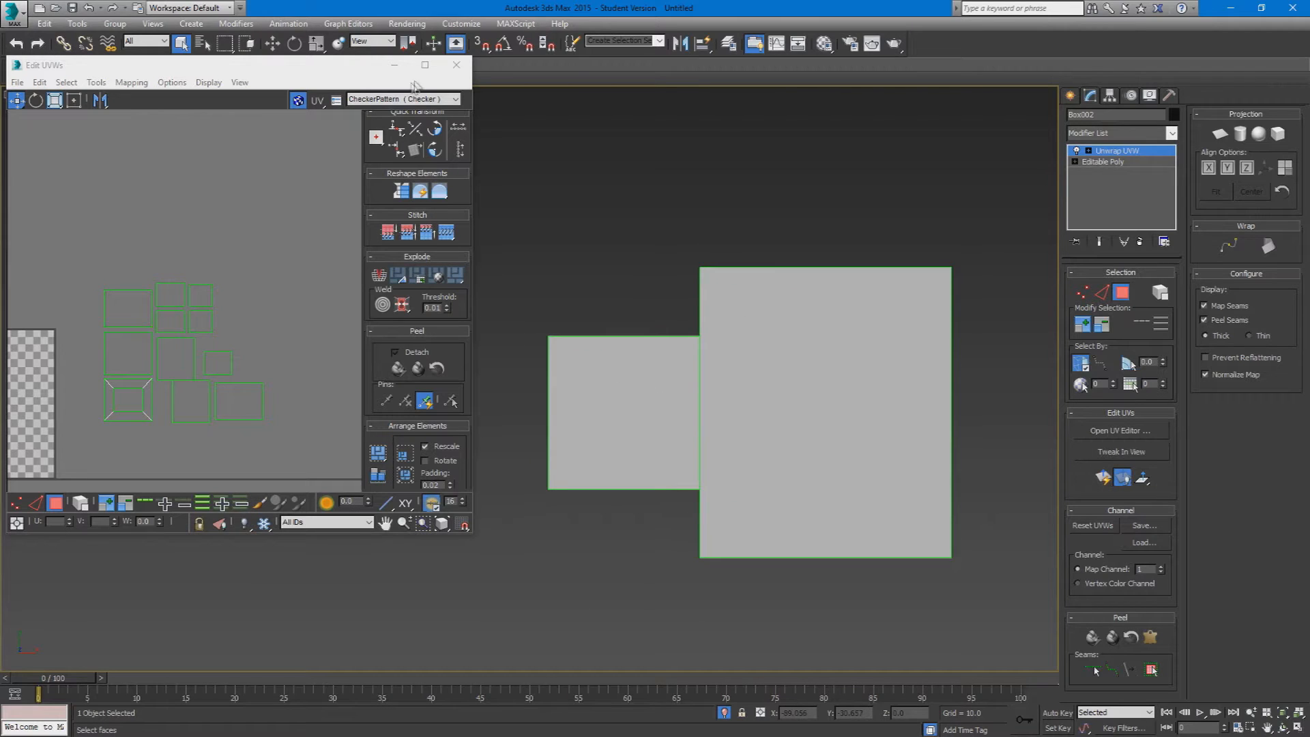
left_click(457, 65)
left_click(1000, 214)
middle_click_drag(1001, 214, 614, 276)
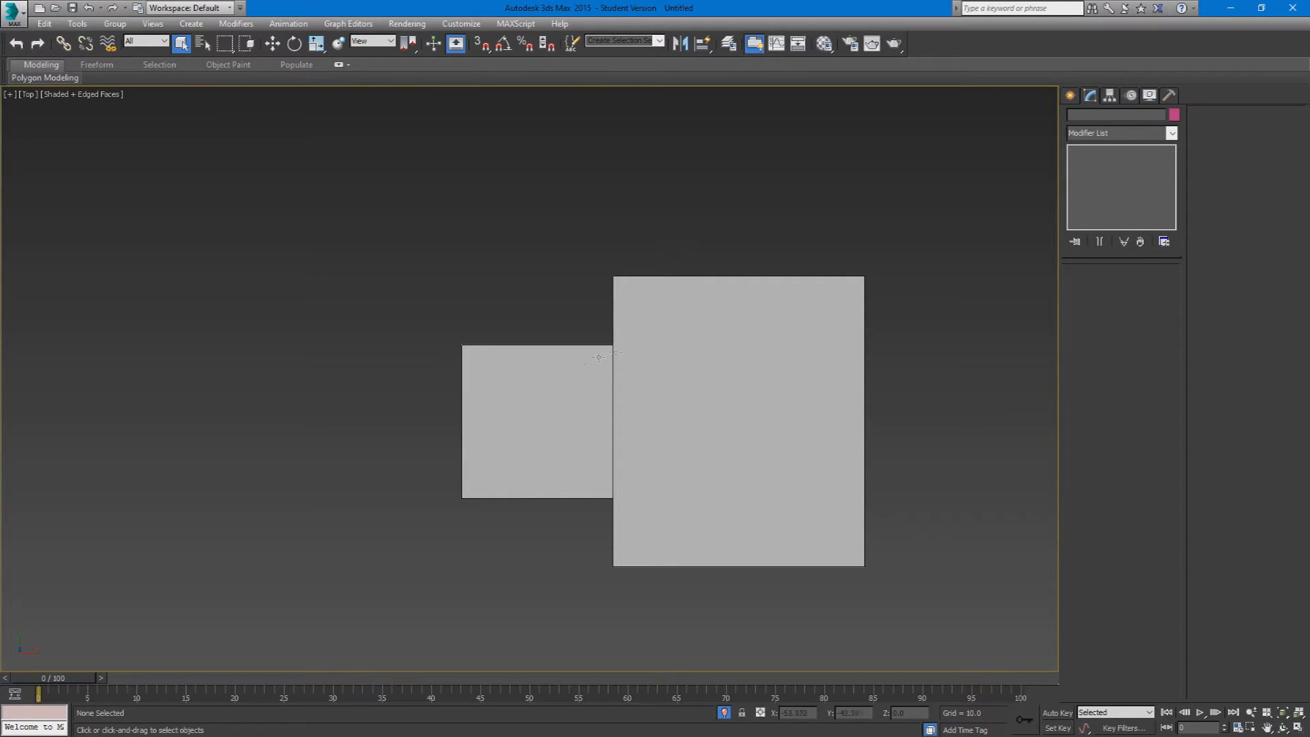
Step: Examine the model from the Front and Left views and try switching to a camera view
key("f")
middle_click_drag(418, 321, 772, 487)
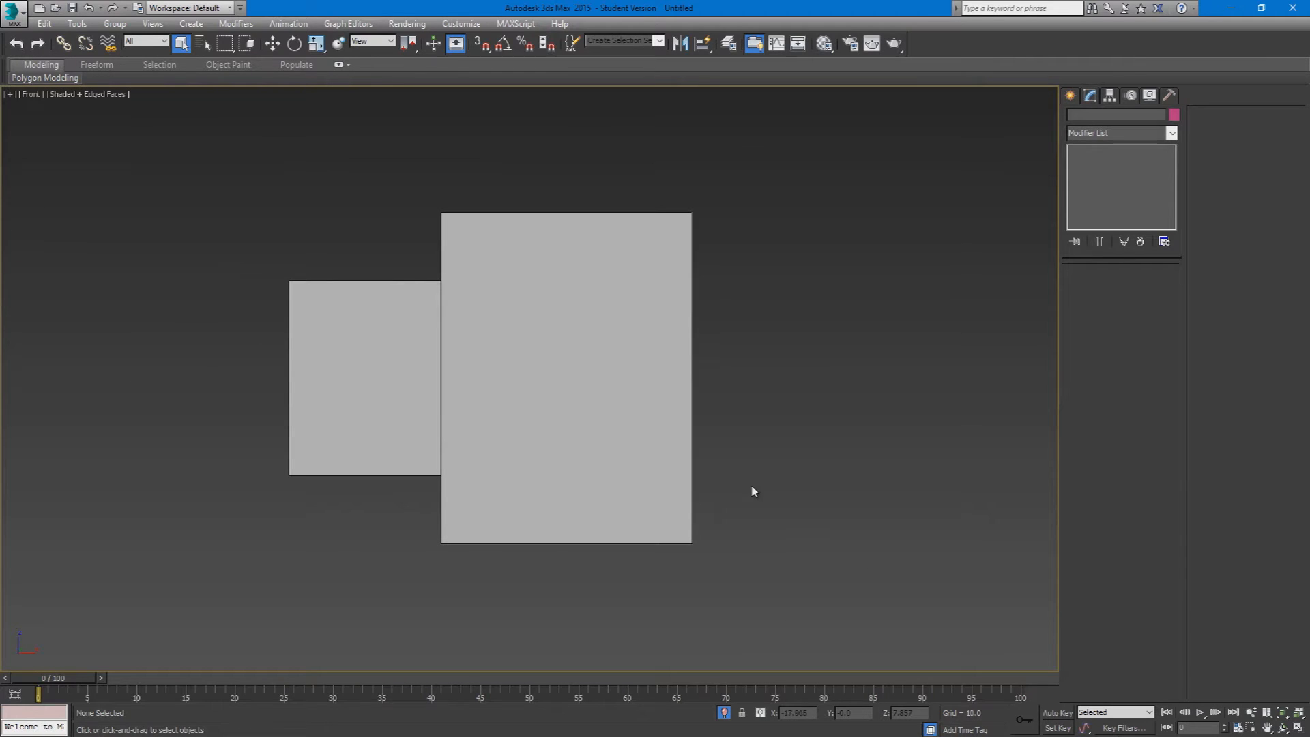
key("l")
middle_click_drag(739, 486, 525, 625)
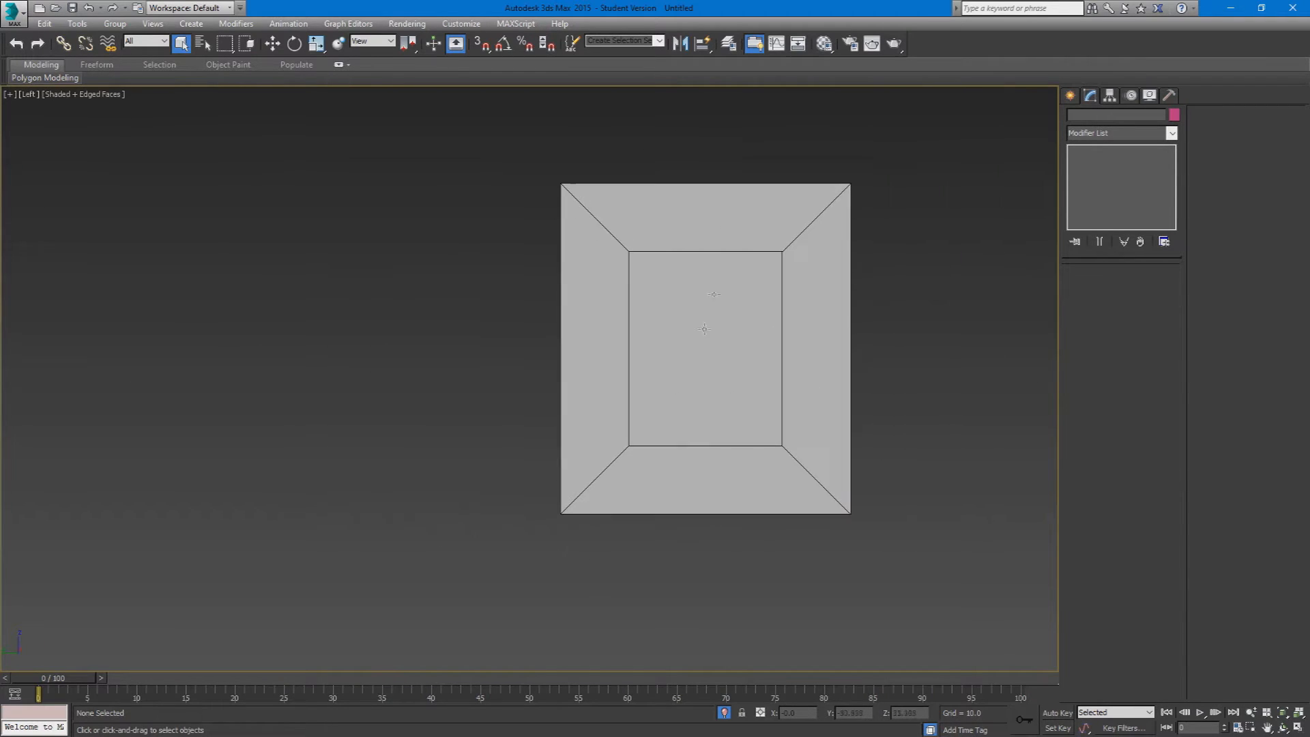
key("c")
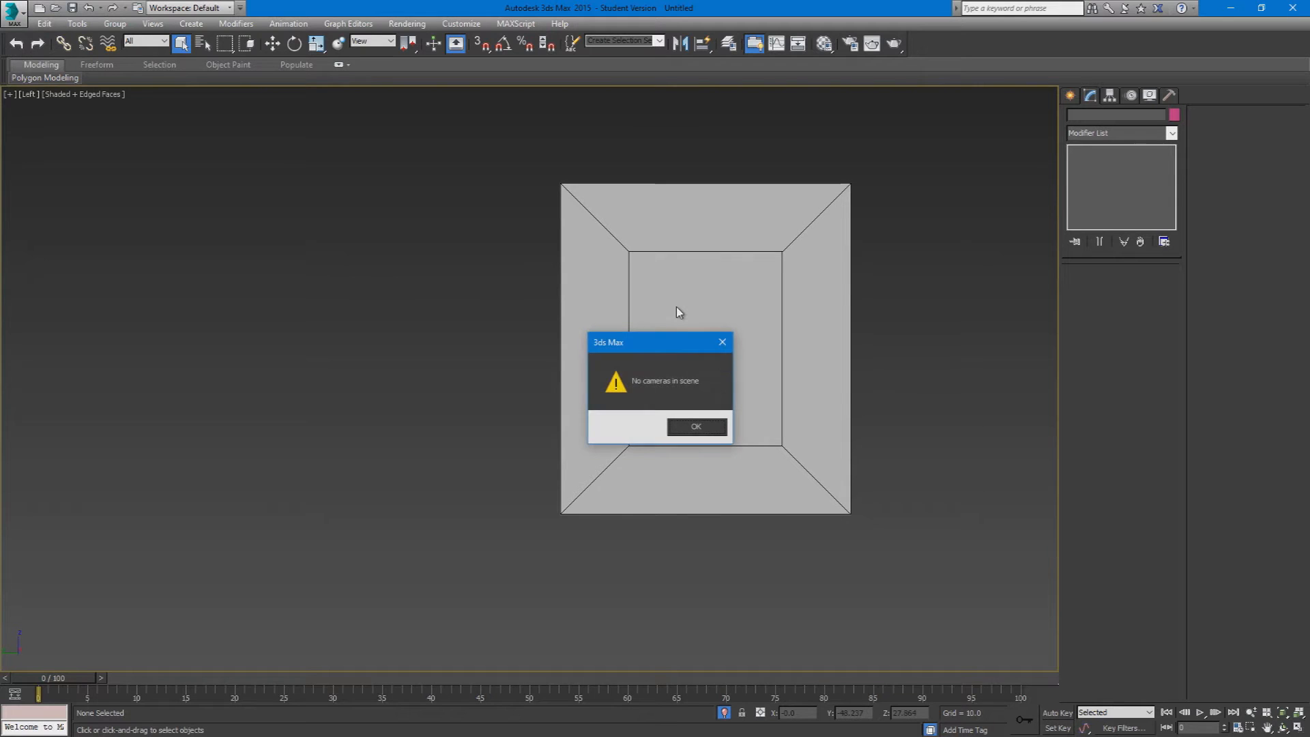
Step: Dismiss the missing-camera warning and show the selected box model in the Perspective view
left_click(722, 345)
left_click(720, 353)
middle_click_drag(720, 354, 633, 384, "alt")
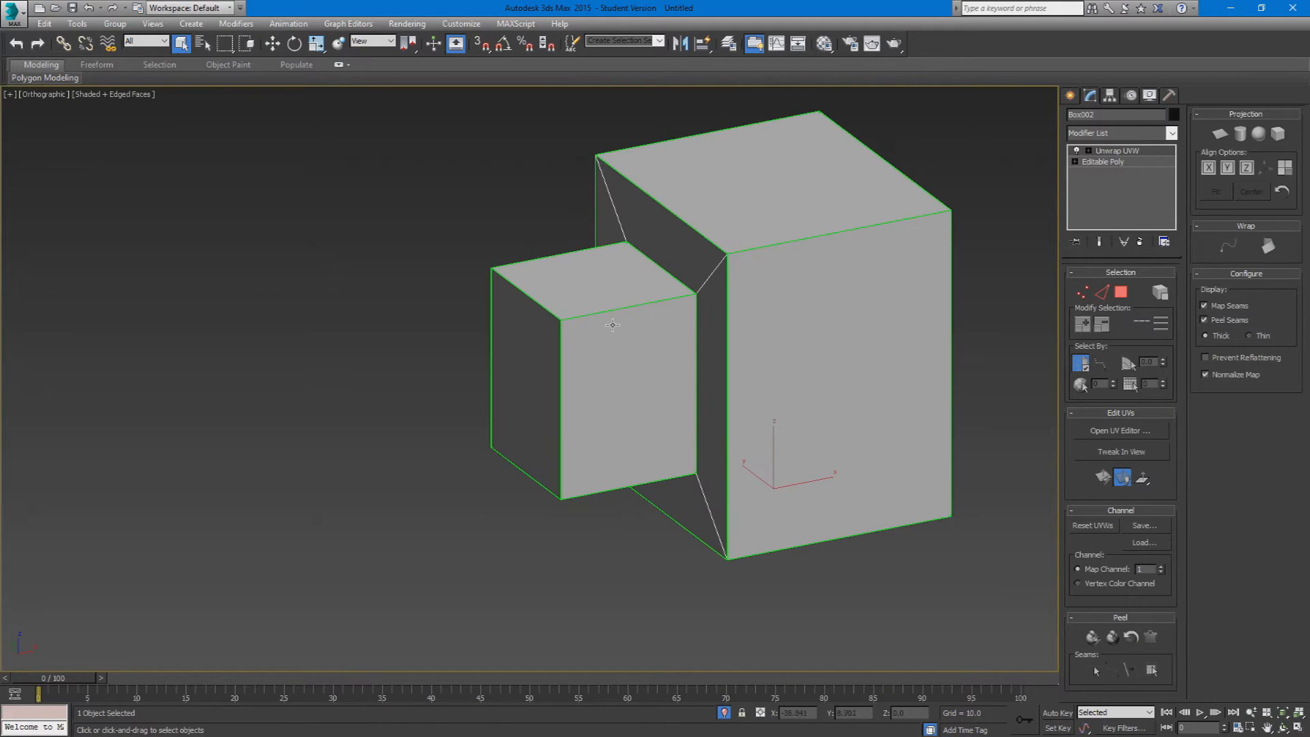
key("p")
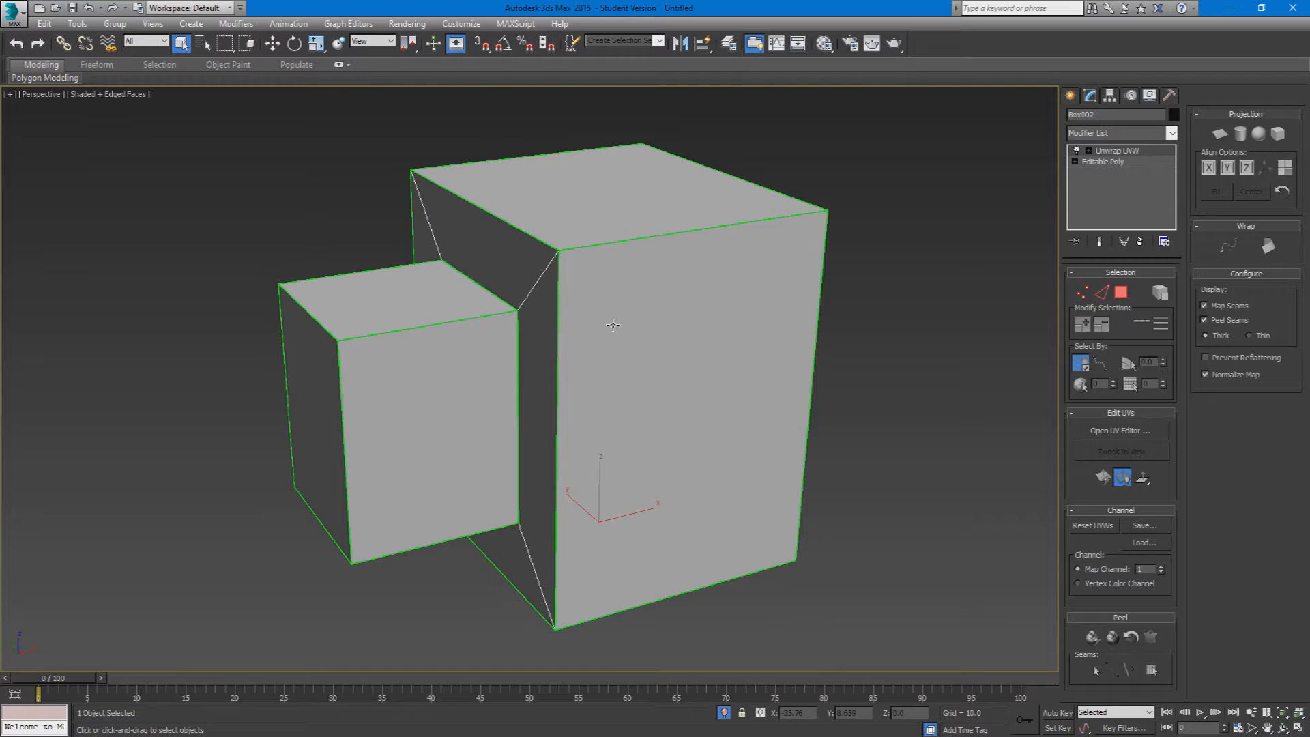
scroll(647, 366, "up", 3)
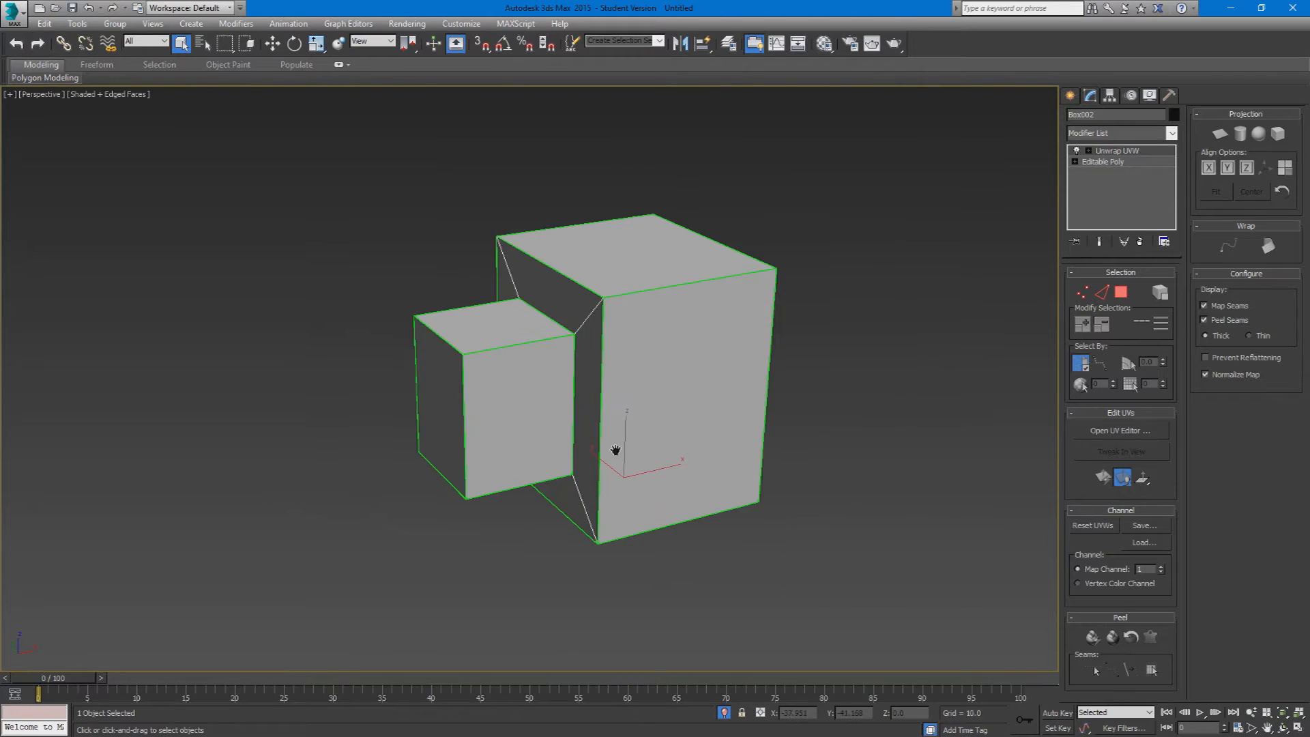
scroll(615, 449, "up", 2)
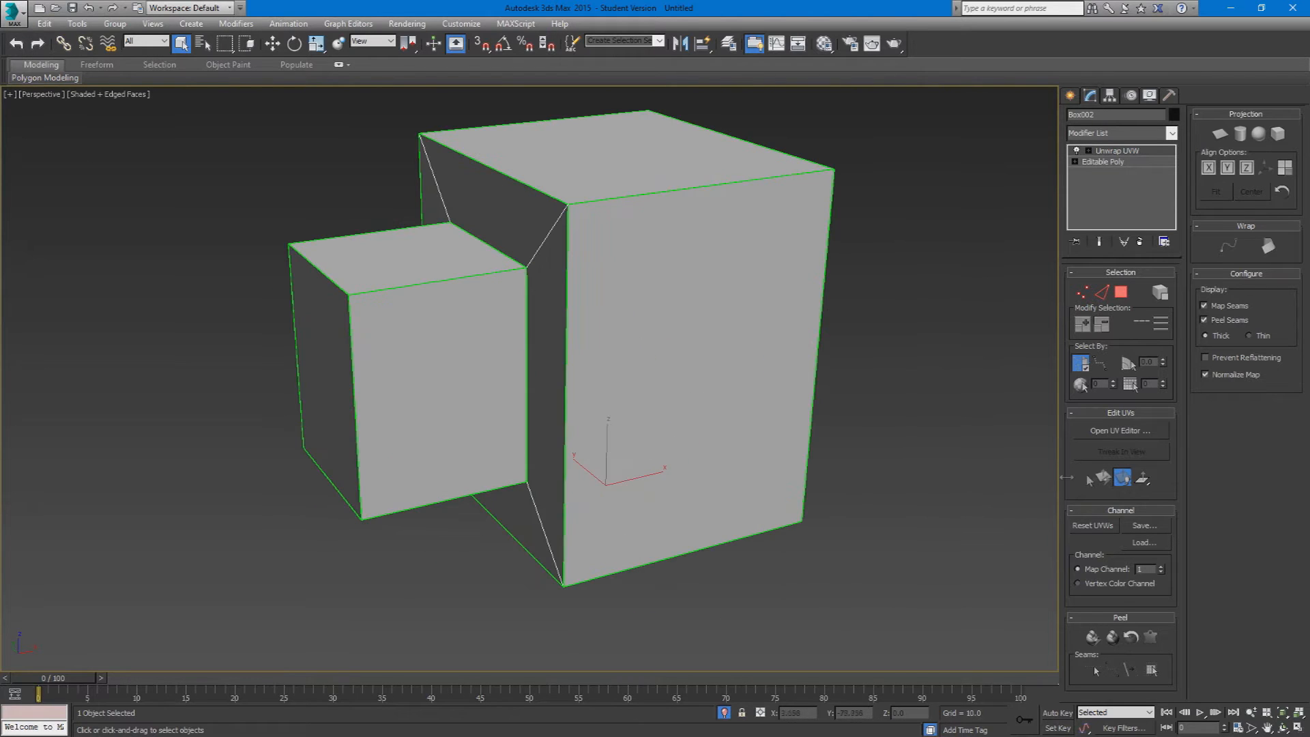
Step: Open the UV editor in polygon mode, select all UV shells and maximize the editor window
left_click(1121, 292)
left_click(1121, 431)
left_click(175, 357)
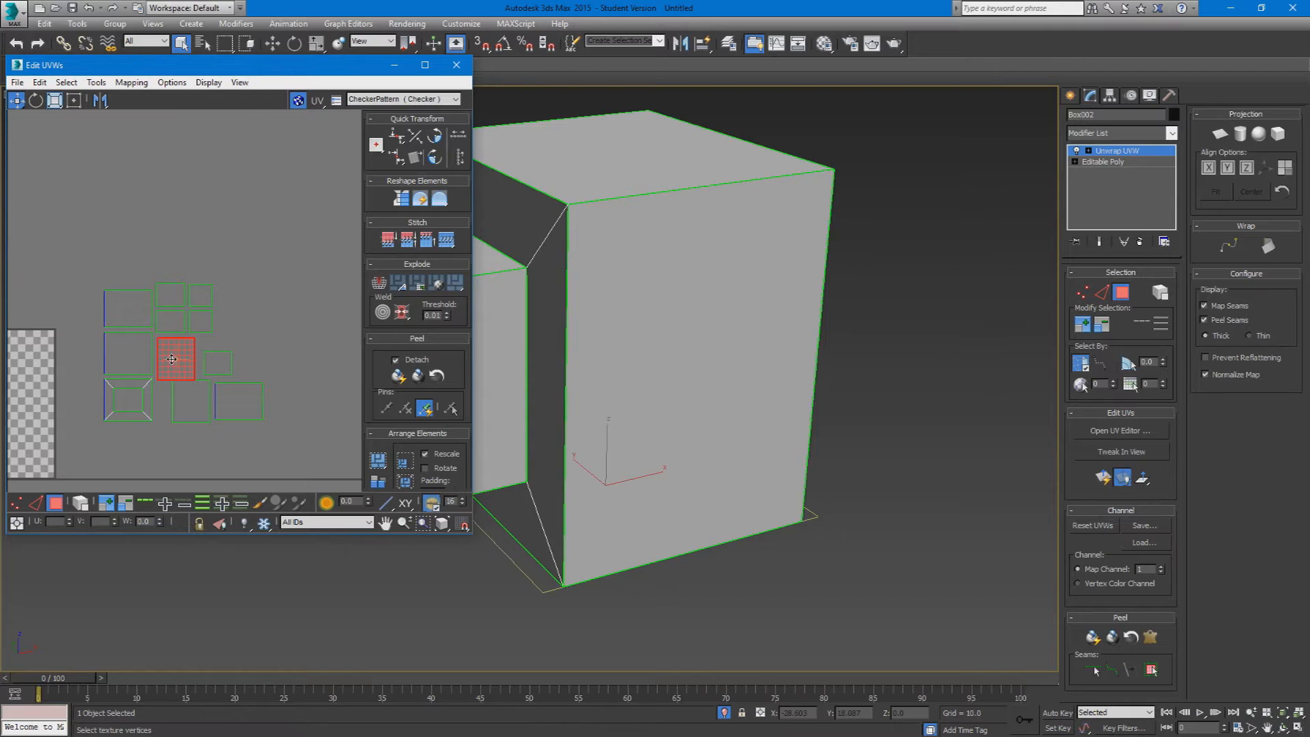
key("ctrl+a")
left_click_drag(288, 72, 341, 197)
double_click(340, 198)
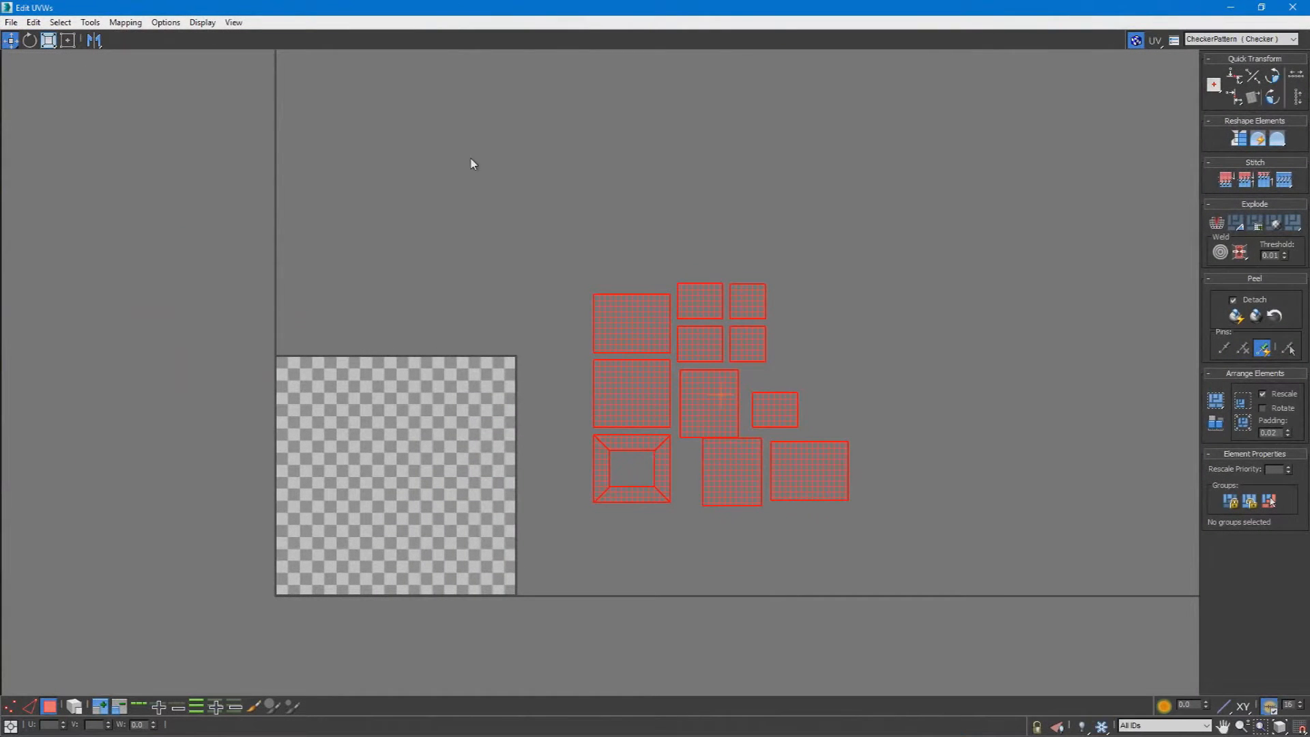
Step: Apply Normal Mapping with the Box Mapping option to all selected shells
left_click(126, 23)
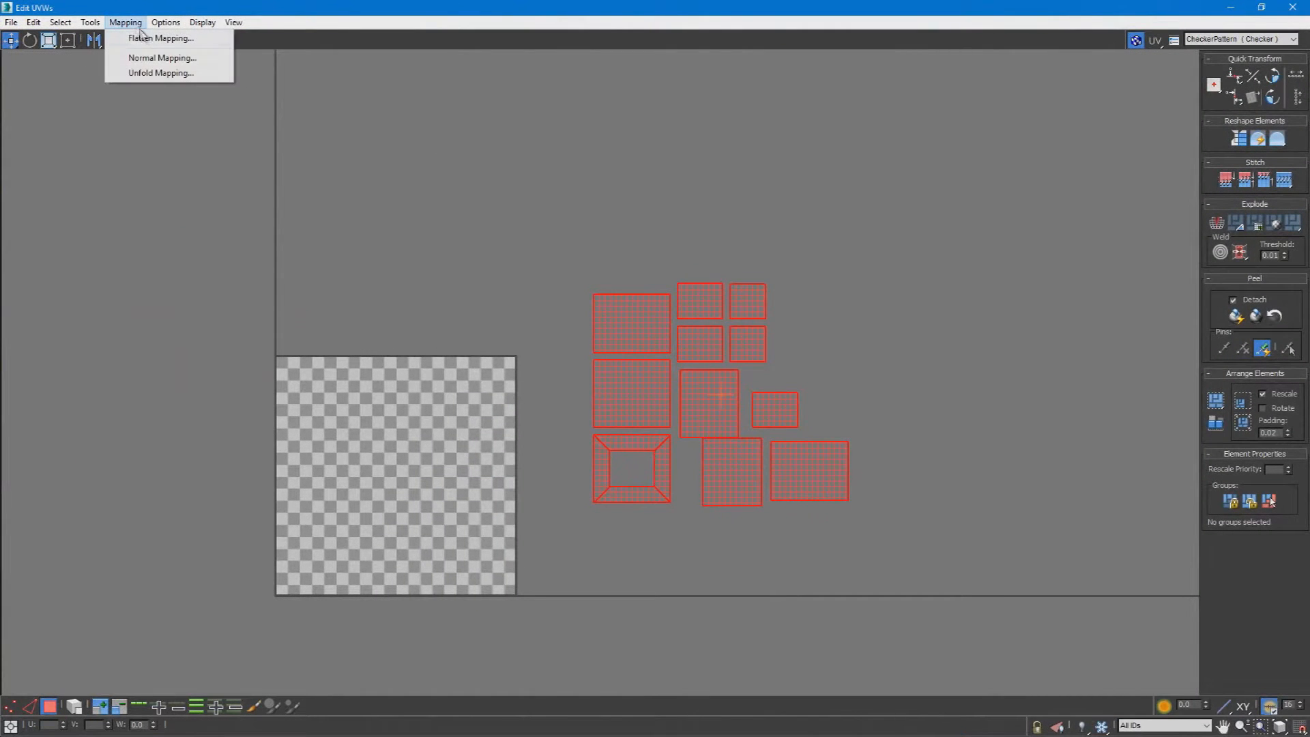
left_click(163, 58)
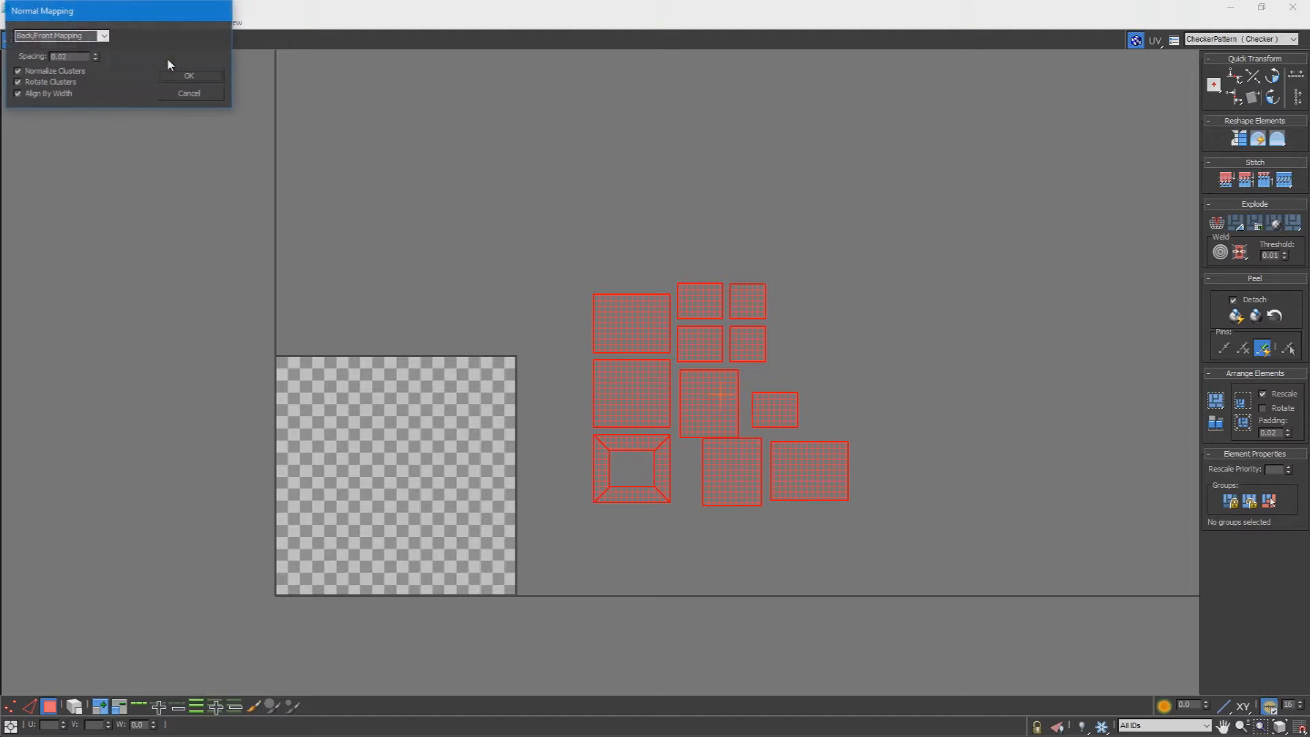
left_click(104, 36)
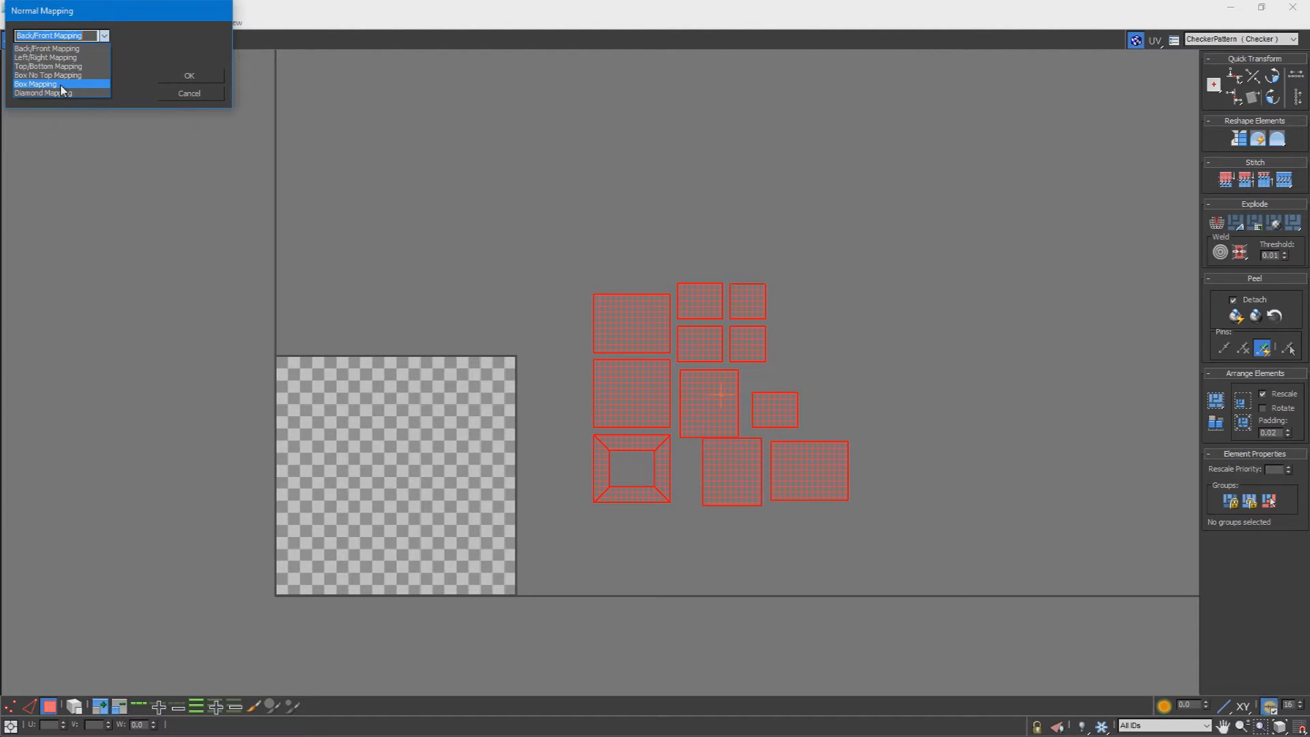
left_click(62, 84)
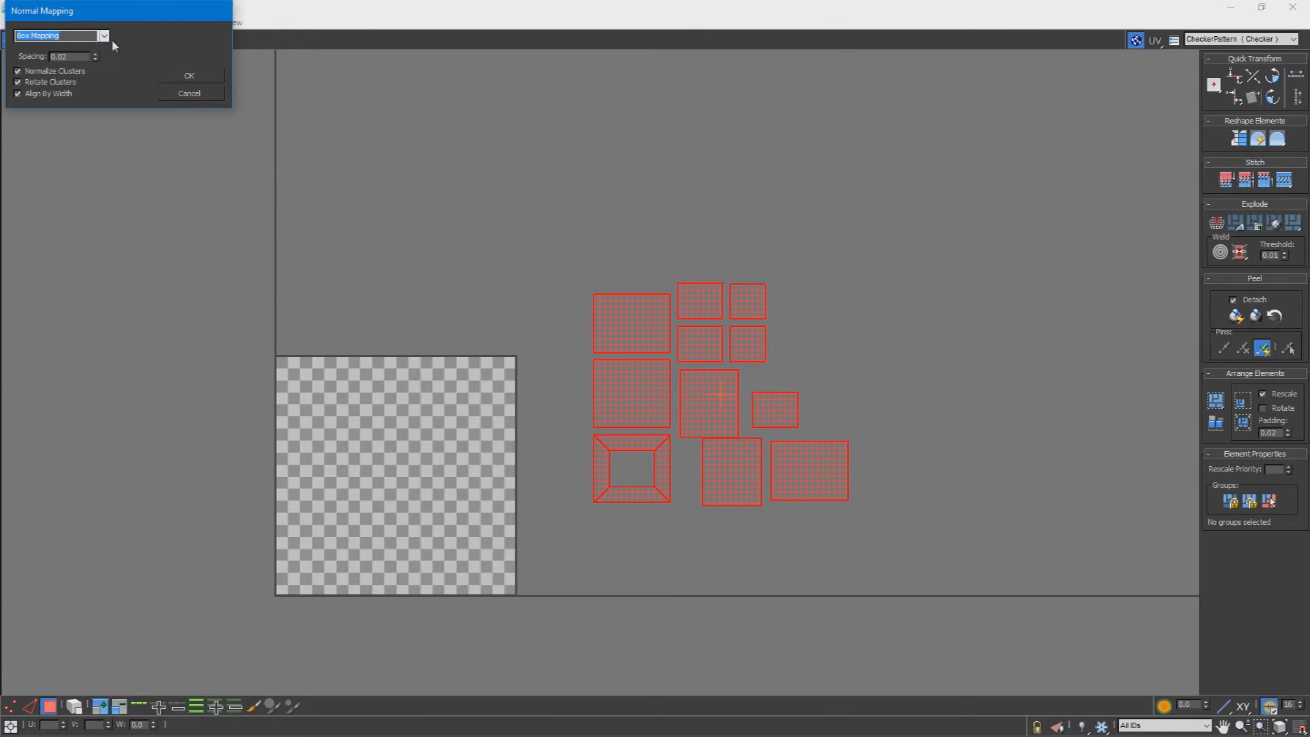
left_click(189, 77)
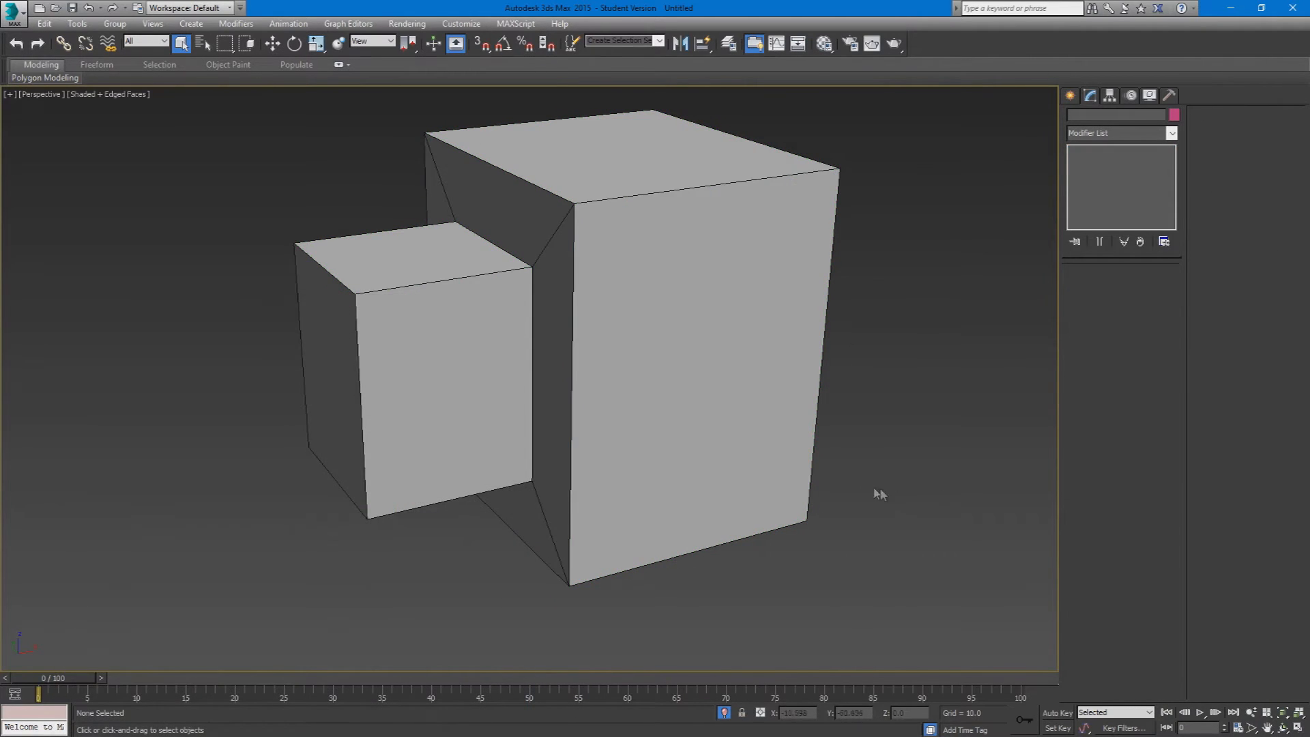
Step: Show the model from the Top view, reopen its UV editor and select a large shell in polygon mode
key("t")
left_click(747, 457)
left_click(1111, 430)
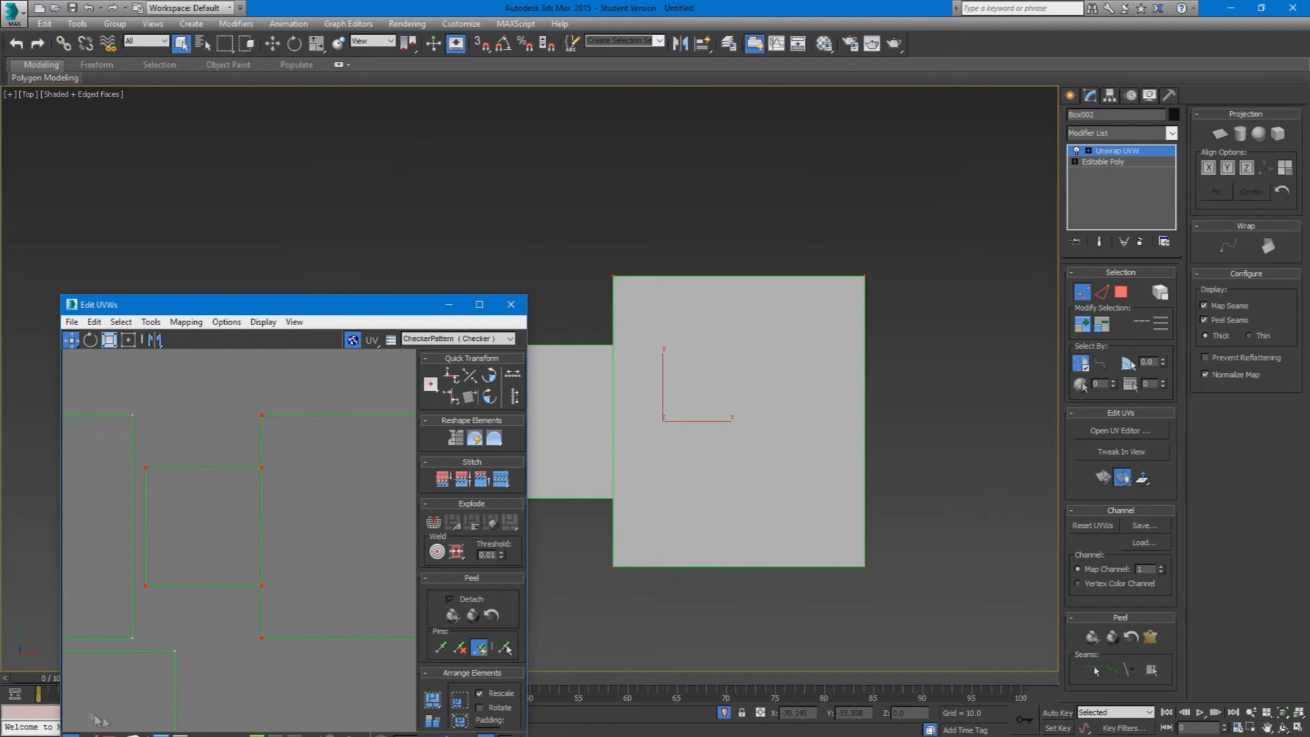
left_click_drag(248, 313, 185, 164)
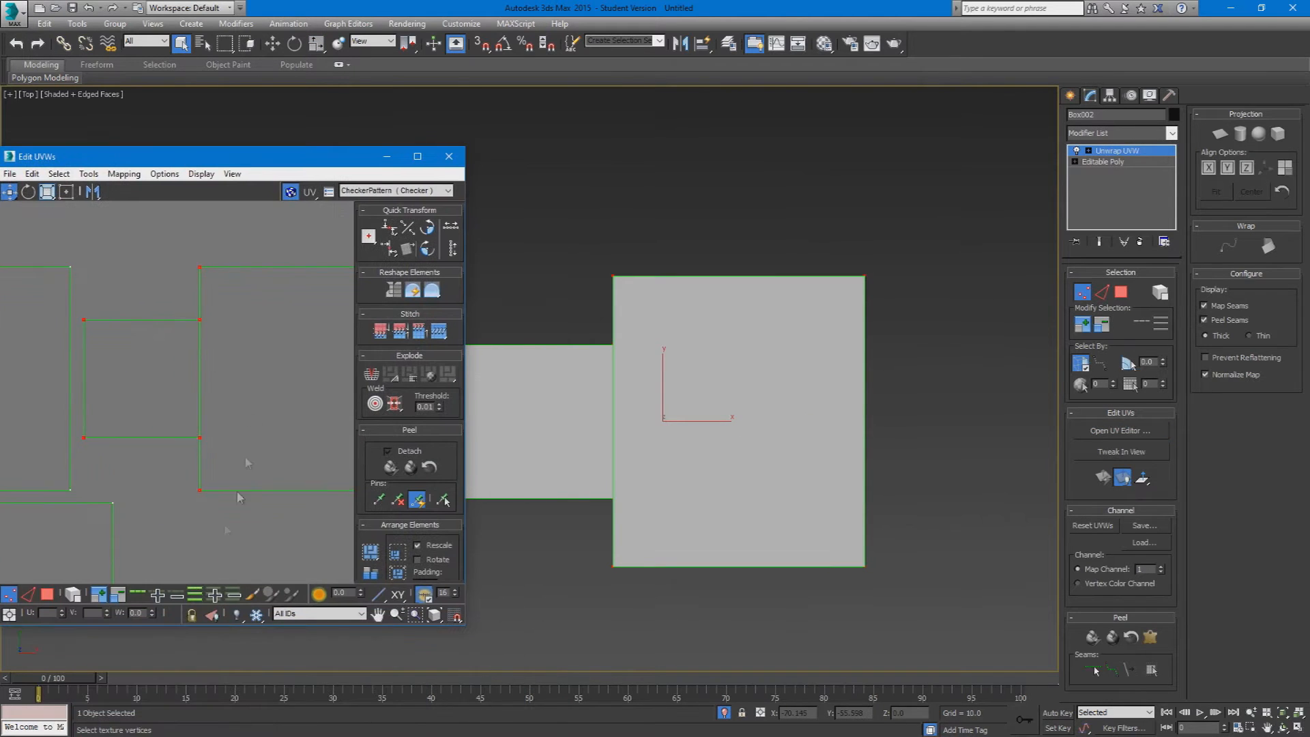
left_click(74, 595)
left_click(264, 420)
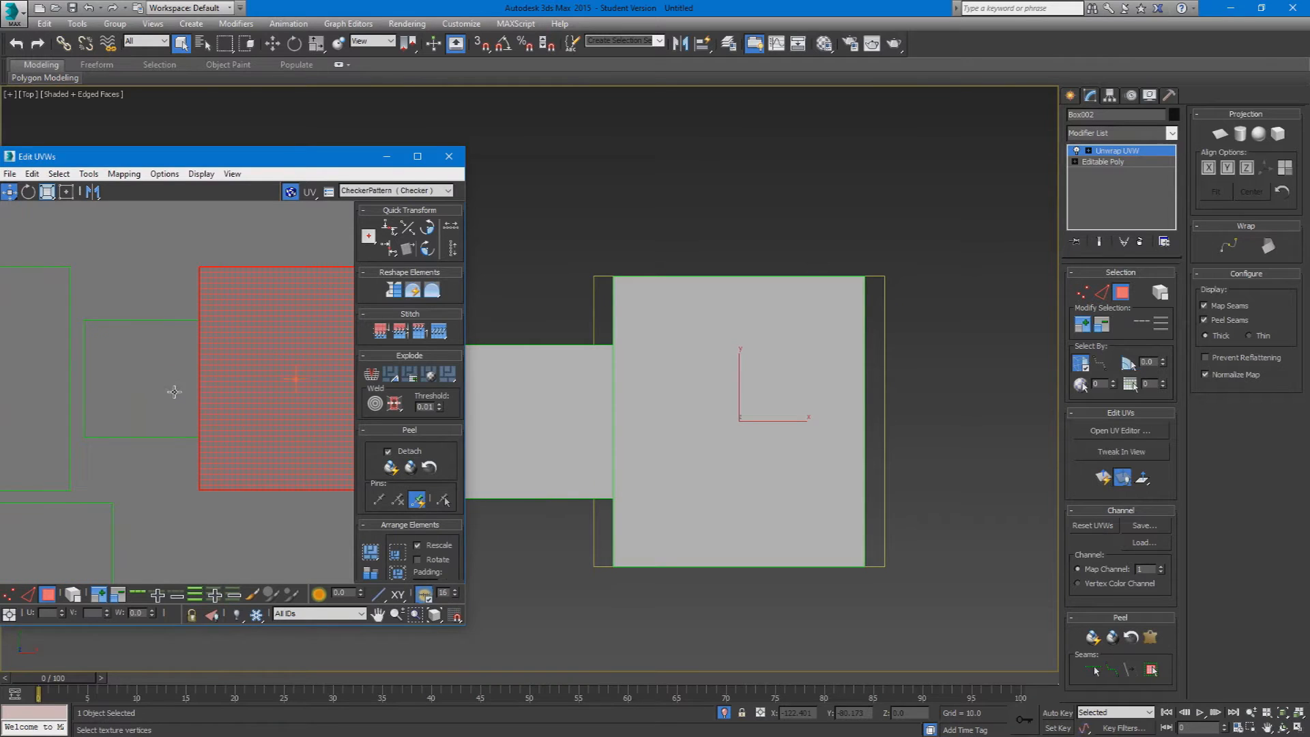
Step: Select the large and small shells of the upward-facing faces and compare their alignment with the model in the Top view
left_click(648, 422)
middle_click_drag(222, 354, 164, 379)
left_click(163, 381)
left_click(234, 367)
left_click(137, 381)
left_click_drag(114, 396, 88, 395)
key("ctrl+z")
left_click_drag(227, 249, 112, 394)
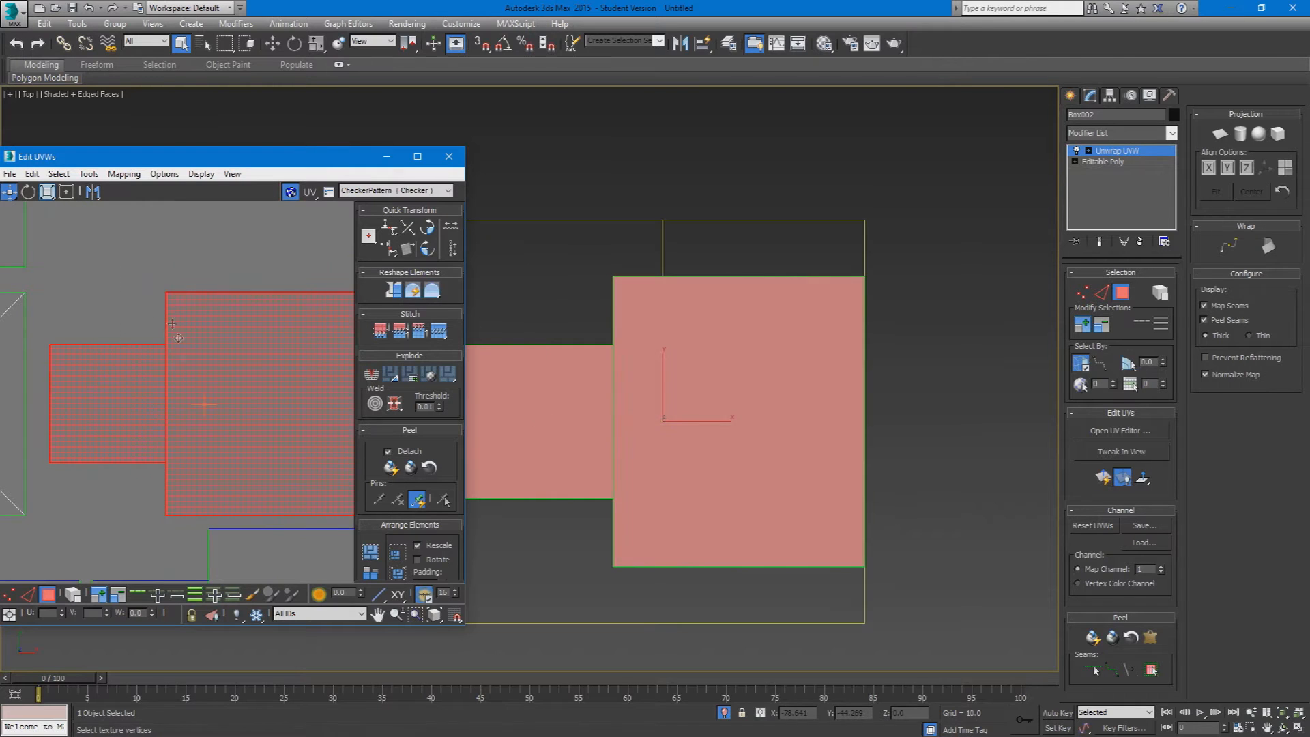
Step: Orbit the model and select individual faces and shells to match the extruded block's top face with its UV shell
left_click(134, 296)
left_click_drag(169, 241, 88, 439)
middle_click_drag(598, 365, 717, 304, "alt")
left_click(679, 437)
left_click(662, 482)
left_click(693, 382)
left_click(693, 435)
left_click(706, 379)
left_click(672, 476)
middle_click_drag(674, 465, 647, 440, "alt")
middle_click_drag(138, 393, 196, 366)
scroll(196, 366, "down", 2)
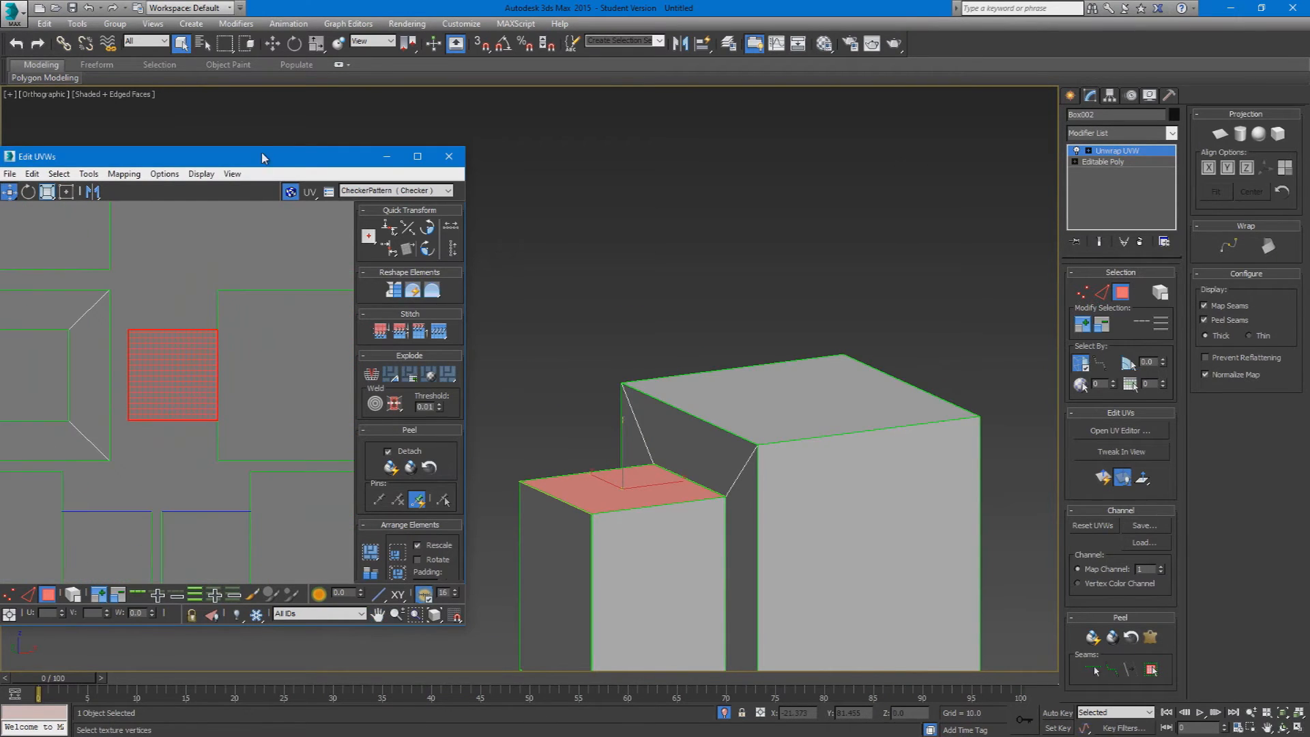
Step: Maximize the UV editor, pull the small top-face shell away from its neighbours and undo the surplus moves
left_click_drag(263, 157, 278, 3)
scroll(513, 412, "down", 4)
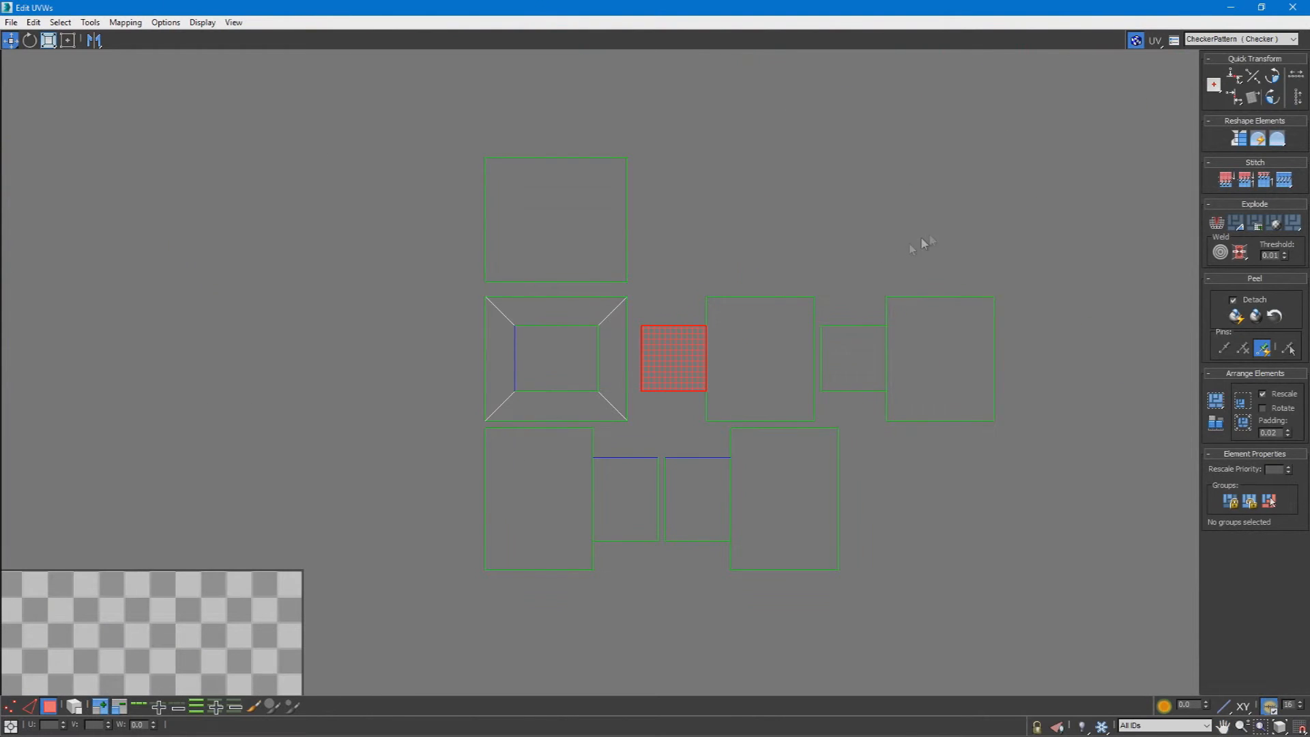
left_click(732, 370)
left_click_drag(697, 383, 785, 198)
left_click_drag(844, 342, 862, 203)
left_click(683, 529)
key("ctrl+z")
key("ctrl+z")
key("ctrl+z")
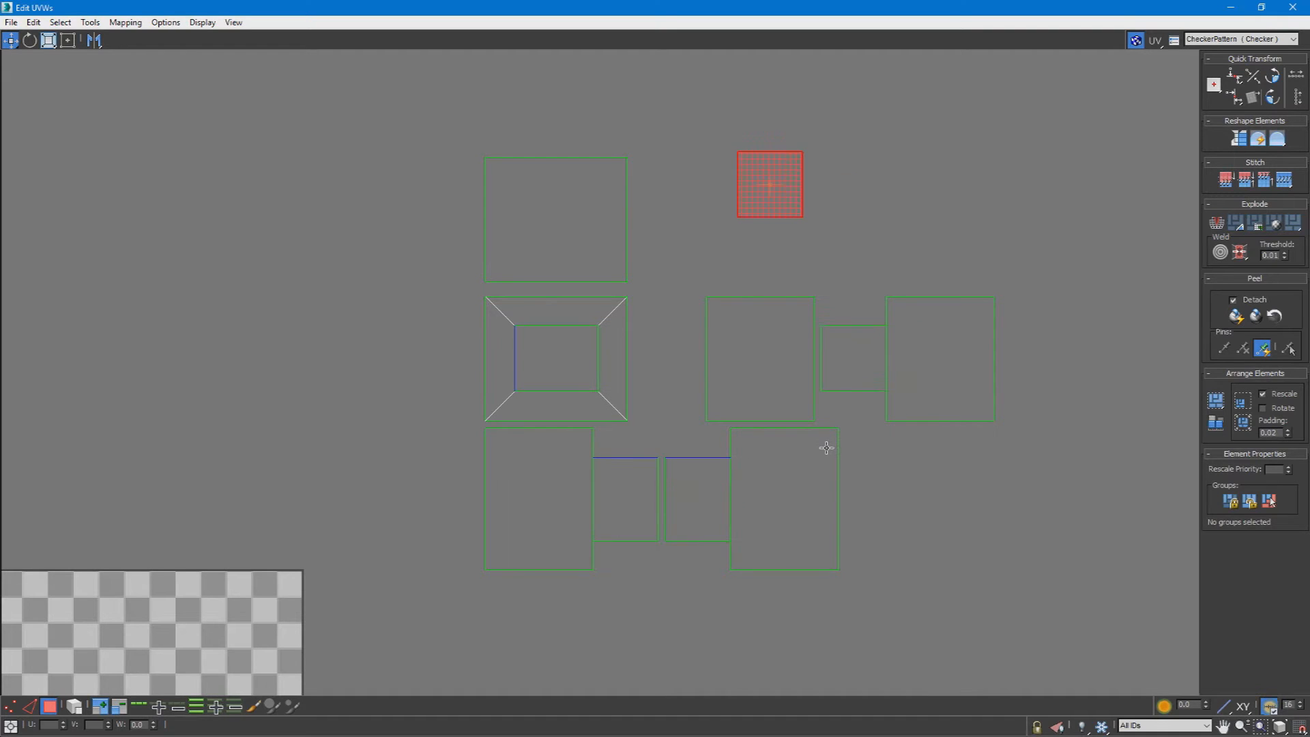
Step: Move the four pairs of large and small side shells and the single large shell clear of the frame-shaped shell
left_click_drag(867, 409, 1039, 317)
left_click_drag(700, 329, 1009, 136)
left_click_drag(804, 434, 1076, 426)
left_click(576, 473)
left_click_drag(576, 473, 786, 349)
left_click(487, 392)
left_click(588, 504)
left_click_drag(566, 374, 586, 456)
key("ctrl+z")
left_click(585, 247)
left_click_drag(537, 271, 750, 291)
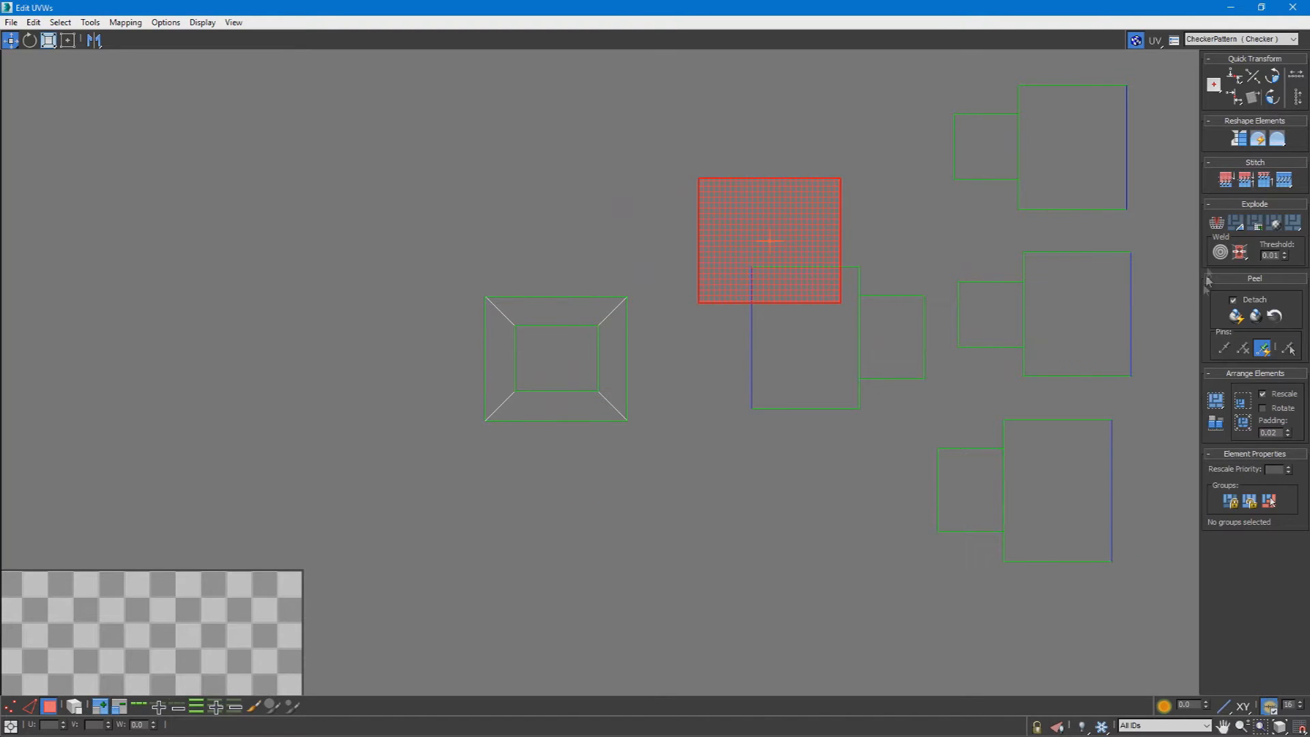
Step: Stitch the four large side shells to the edges of the single large shell to form a cross
left_click(29, 706)
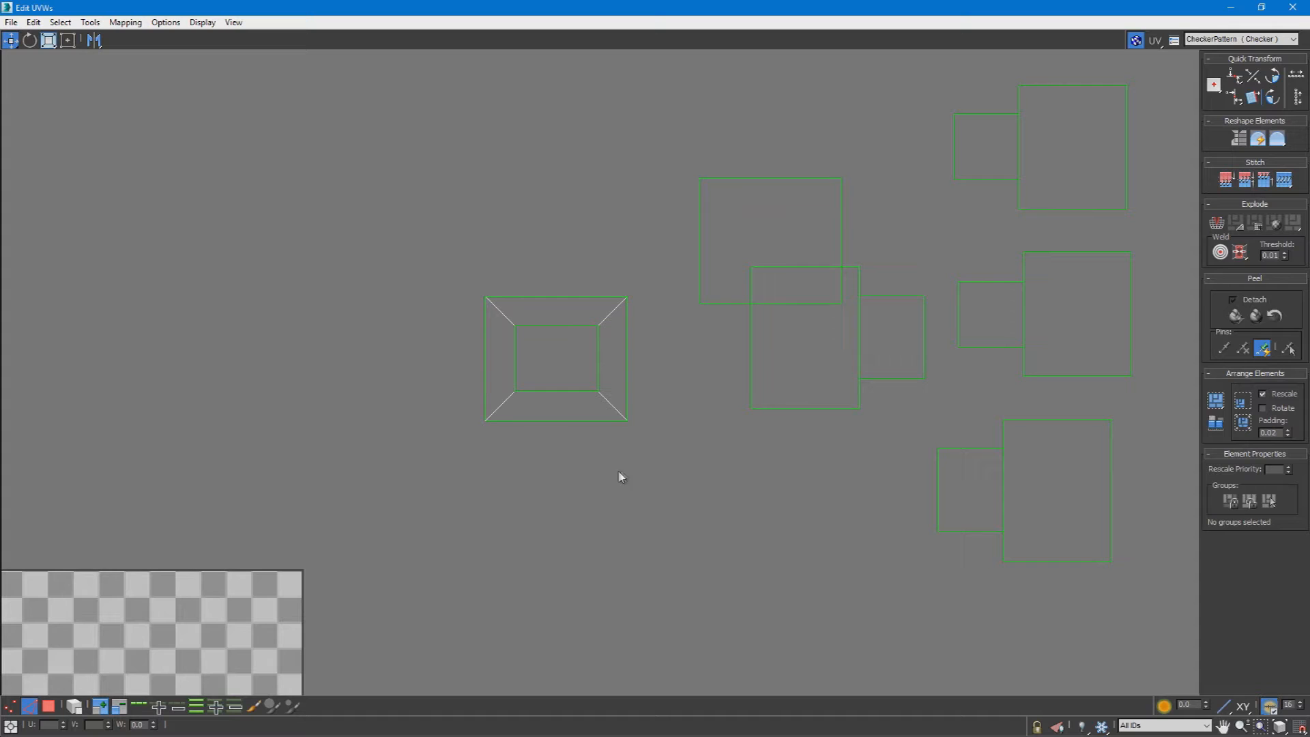
left_click(1132, 314)
left_click(1286, 183)
middle_click_drag(961, 312, 729, 365)
left_click(1041, 386)
left_click(1284, 179)
left_click(998, 306)
left_click(1284, 180)
left_click(1010, 429)
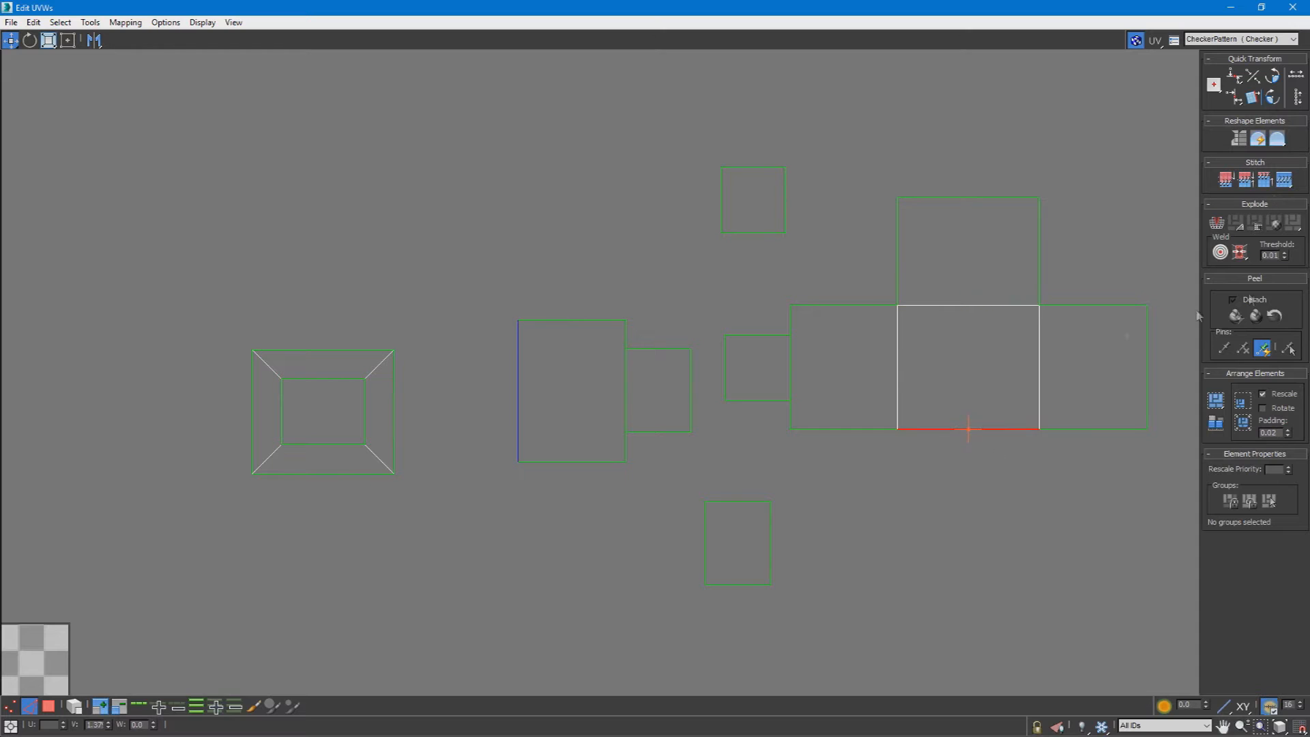
left_click(1285, 180)
Step: Stitch two small side shells to opposite edges of a third one to form a three-shell strip
left_click(689, 412)
left_click(625, 431)
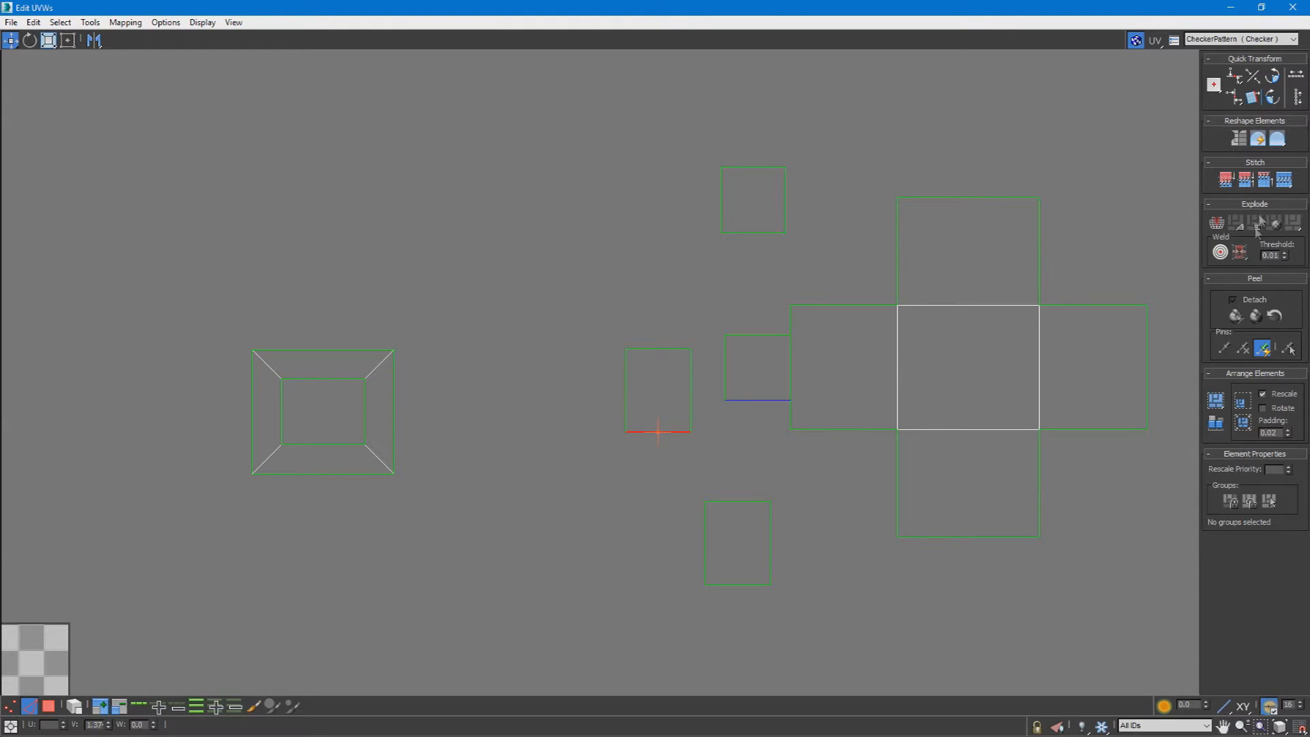
left_click(1285, 180)
left_click(659, 350)
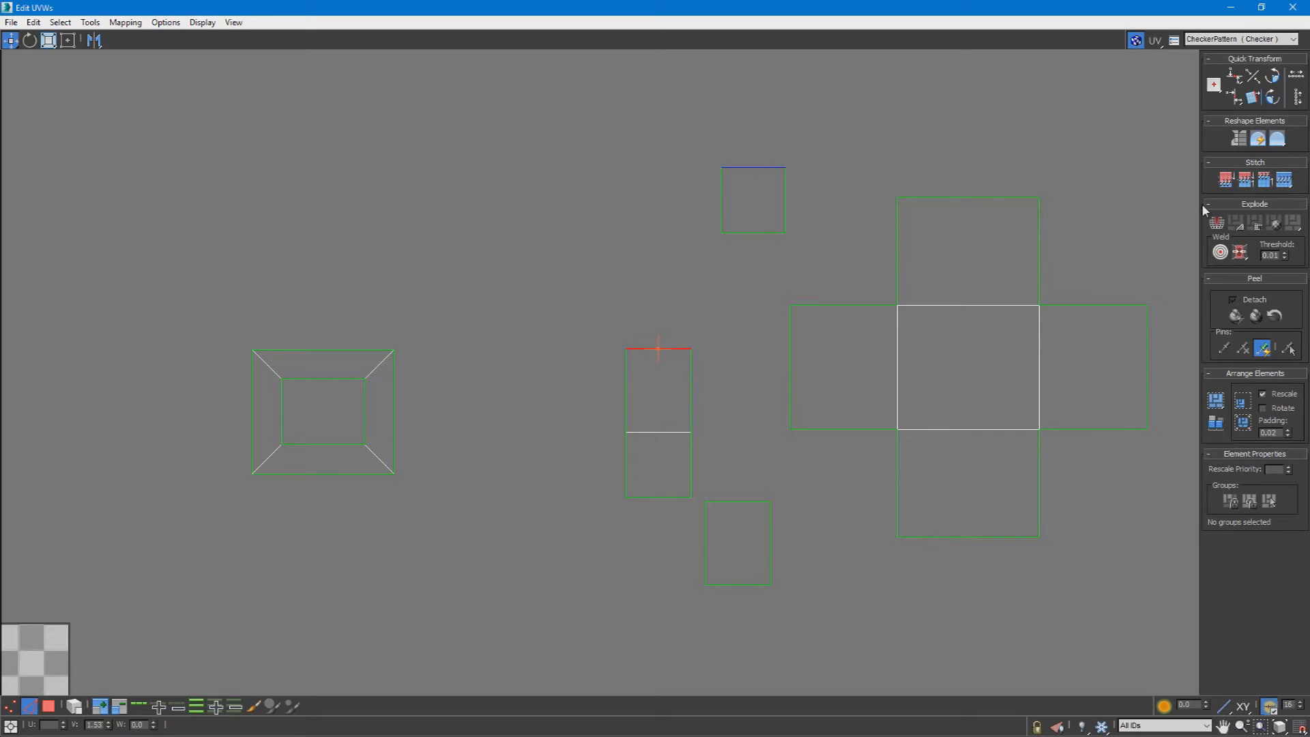
left_click(1284, 181)
Step: Try stitching the strip's long side edge to the frame-shaped shell's inner edge and undo the stitch
left_click(625, 408)
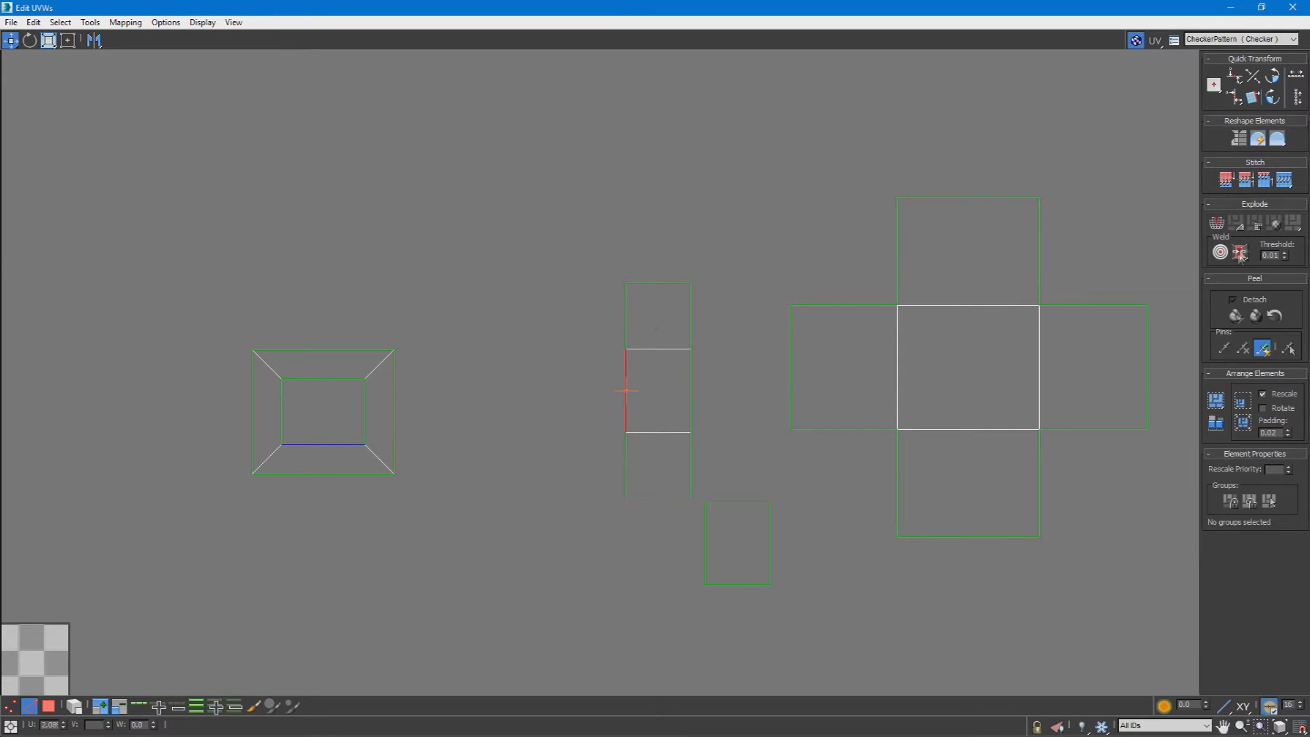
left_click(1285, 181)
key("ctrl+z")
key("ctrl+z")
Step: Stitch the cross to the frame-shaped shell's outer edge and the three-shell strip to its inner side edge
left_click(394, 409)
left_click(325, 350)
left_click(328, 379, "ctrl")
key("ctrl+z")
left_click(1285, 179)
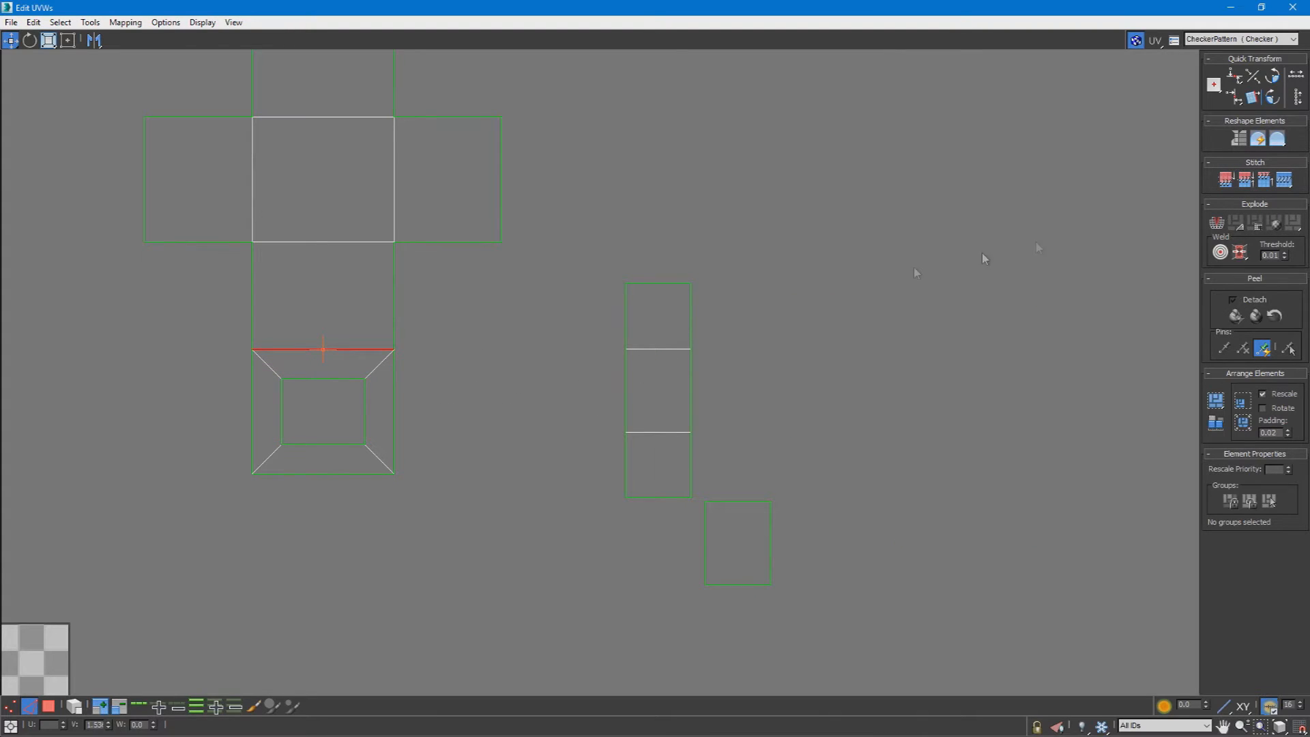
left_click(364, 393)
left_click(1283, 180)
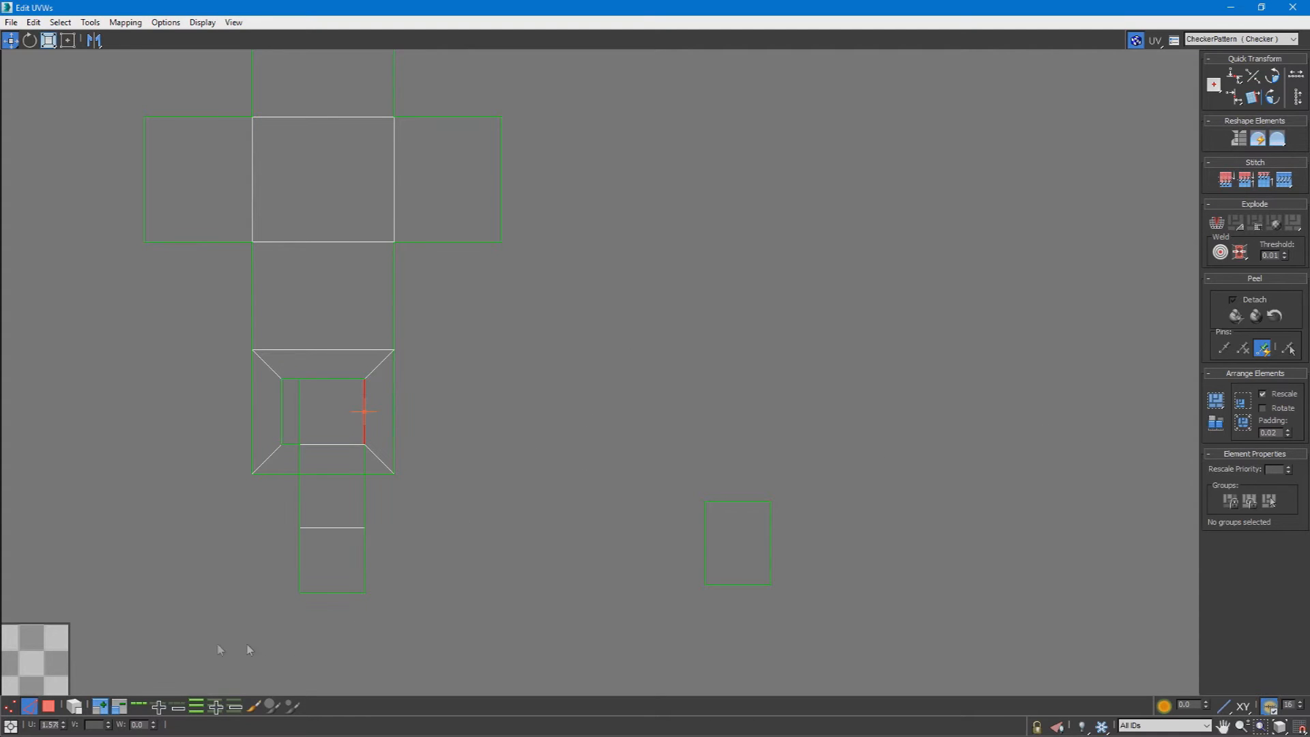
Step: Select the strip overlapping the frame-shaped shell in polygon mode, try moving it away, undo the move and clear the selection
left_click(48, 706)
left_click(317, 410)
left_click_drag(344, 570, 353, 406)
left_click(282, 468, "alt")
left_click_drag(264, 397, 527, 404, "alt")
key("ctrl+z")
scroll(570, 433, "down", 4)
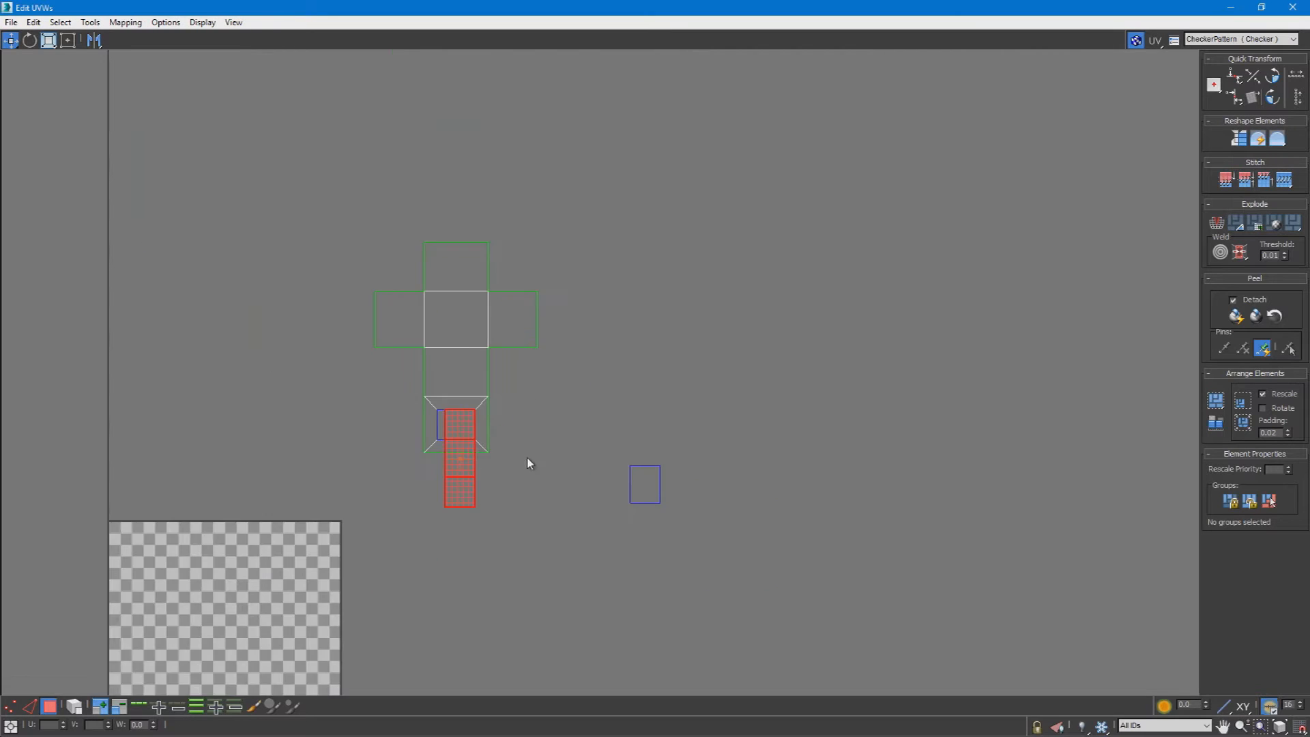
middle_click_drag(527, 457, 576, 495)
left_click_drag(762, 166, 413, 529)
middle_click_drag(567, 529, 649, 504)
left_click(730, 304)
Step: Apply Flatten Mapping to all shells and move them outside the checkered UV square
key("ctrl+a")
left_click(125, 22)
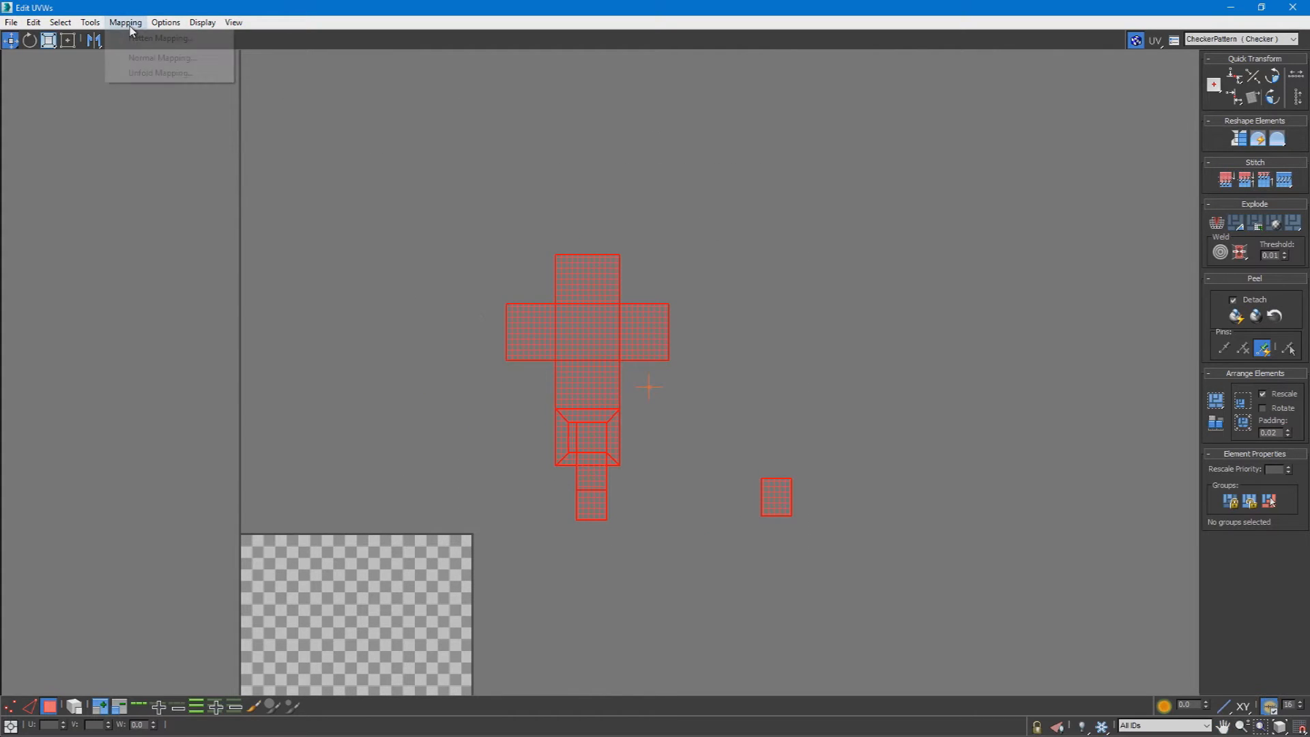
left_click(137, 31)
left_click(211, 99)
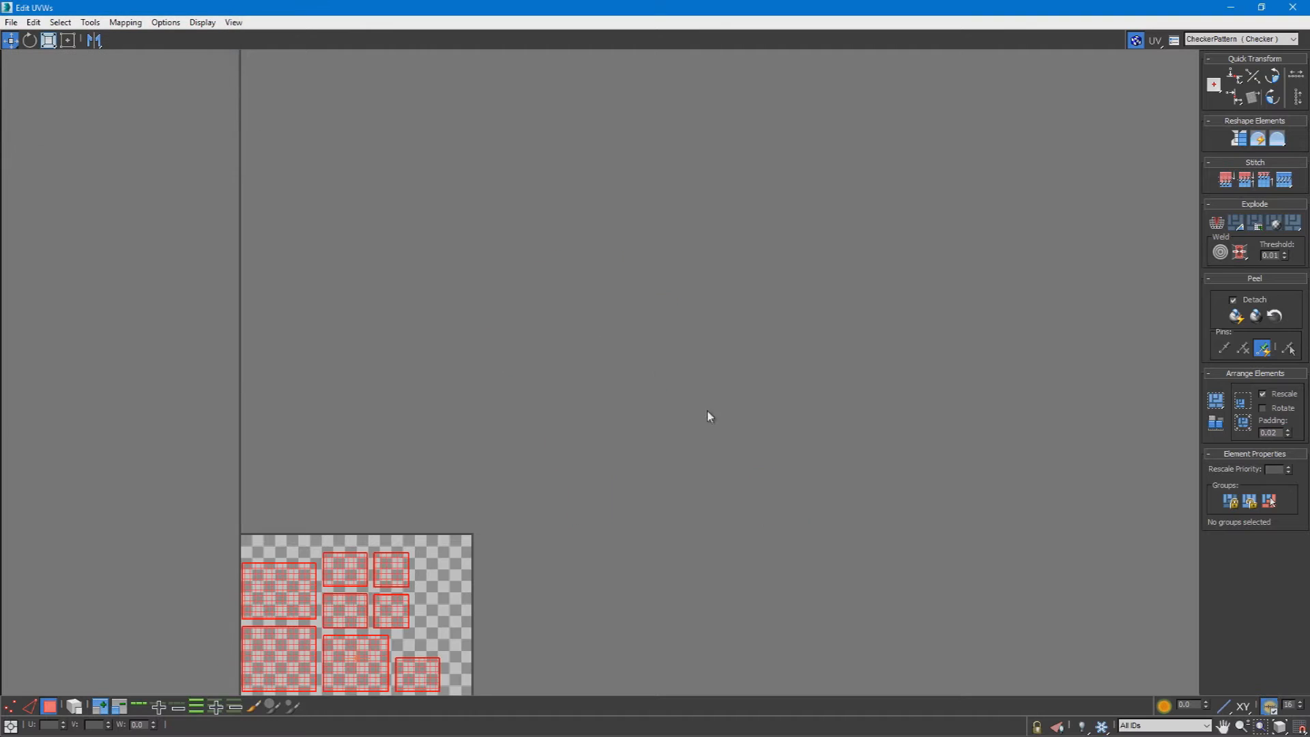
scroll(710, 415, "down", 3)
left_click_drag(490, 572, 622, 400)
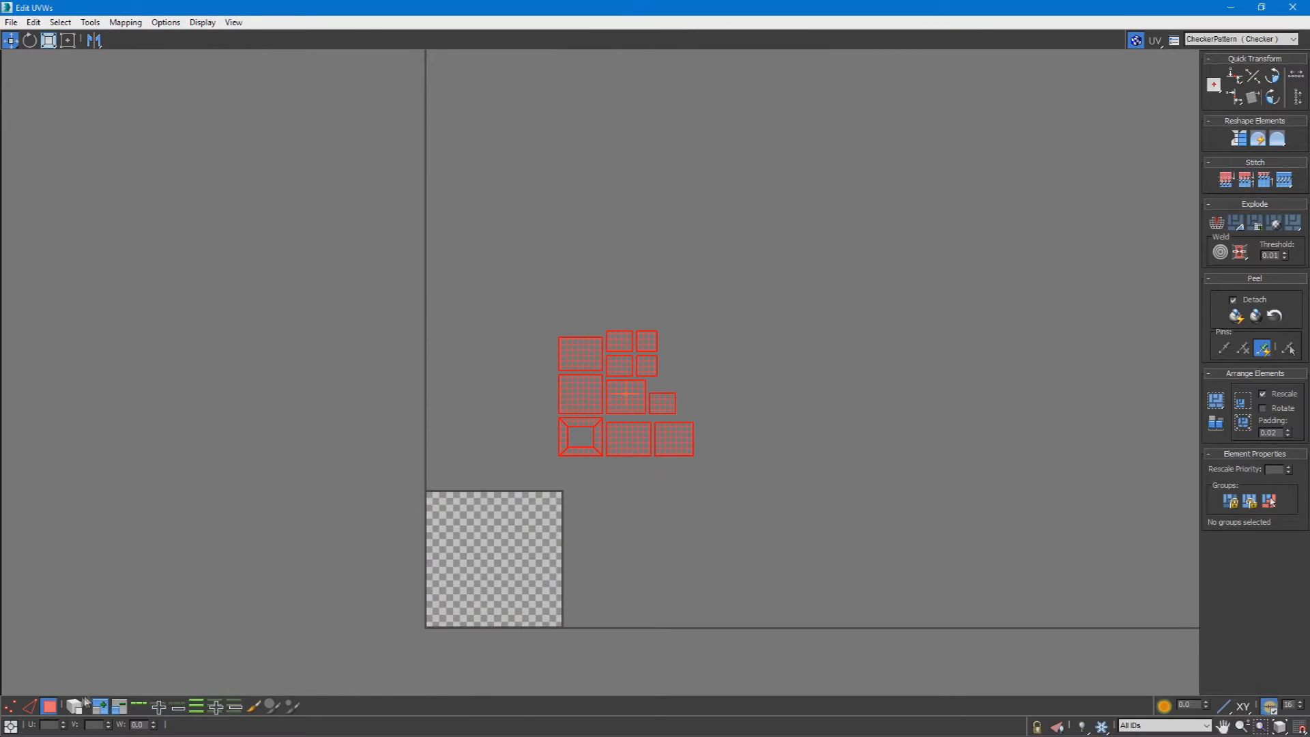
Step: Scale all the flattened shells up uniformly and hide the checker background in the UV editor
left_click(48, 40)
left_click_drag(617, 430, 591, 366)
left_click(558, 372)
left_click_drag(459, 520, 1075, 85)
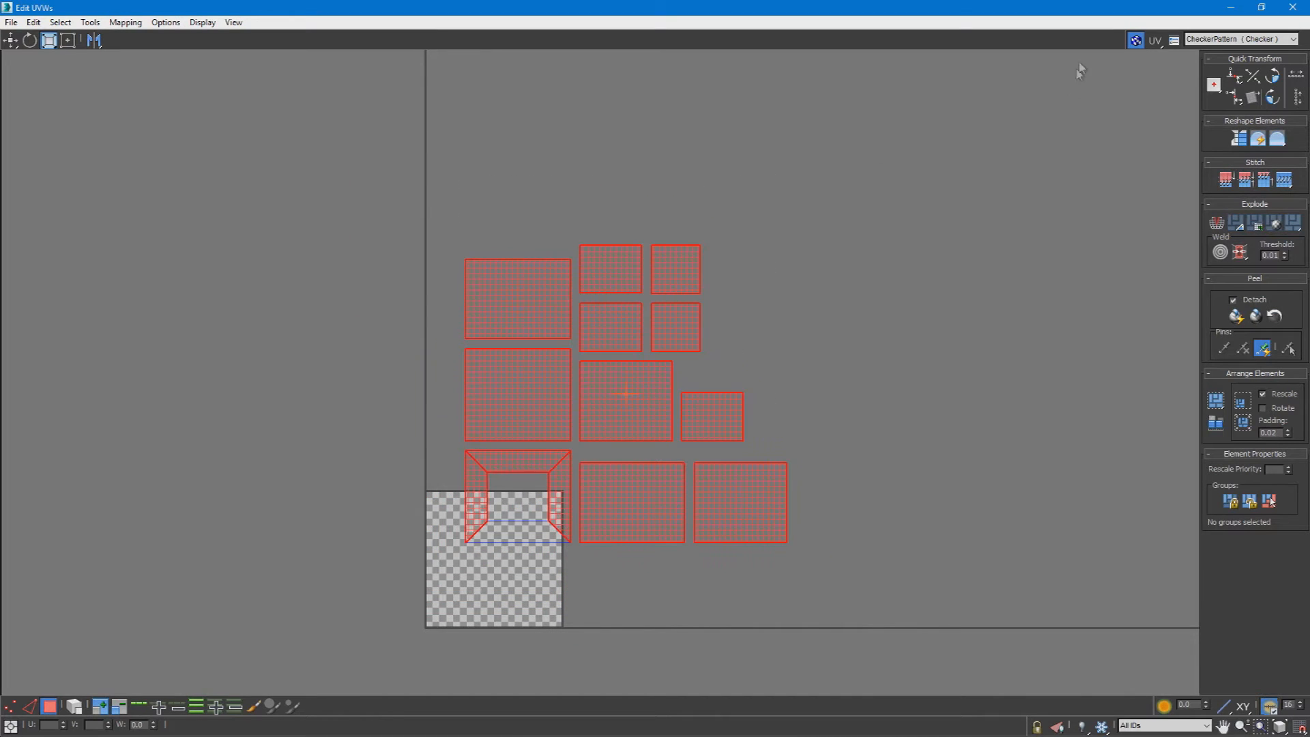
left_click(1137, 43)
middle_click_drag(838, 336, 954, 281)
scroll(819, 395, "up", 2)
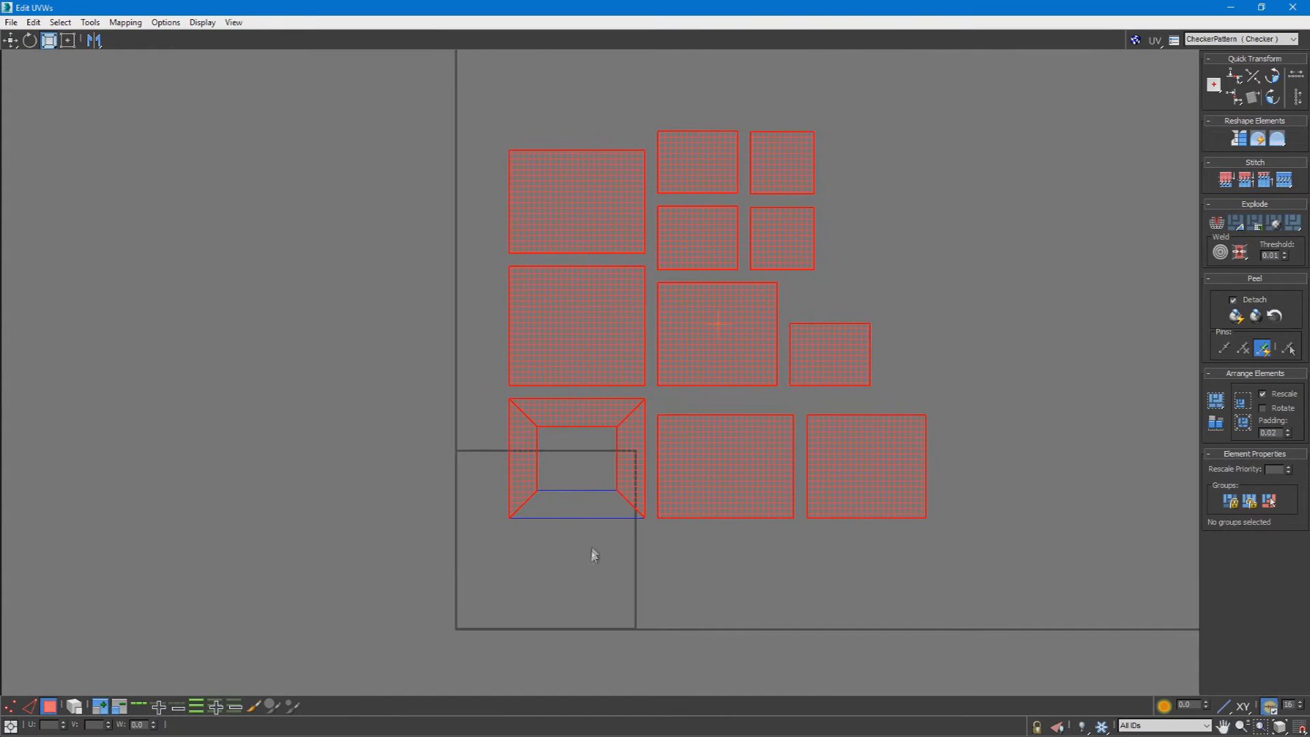
left_click_drag(652, 200, 881, 117)
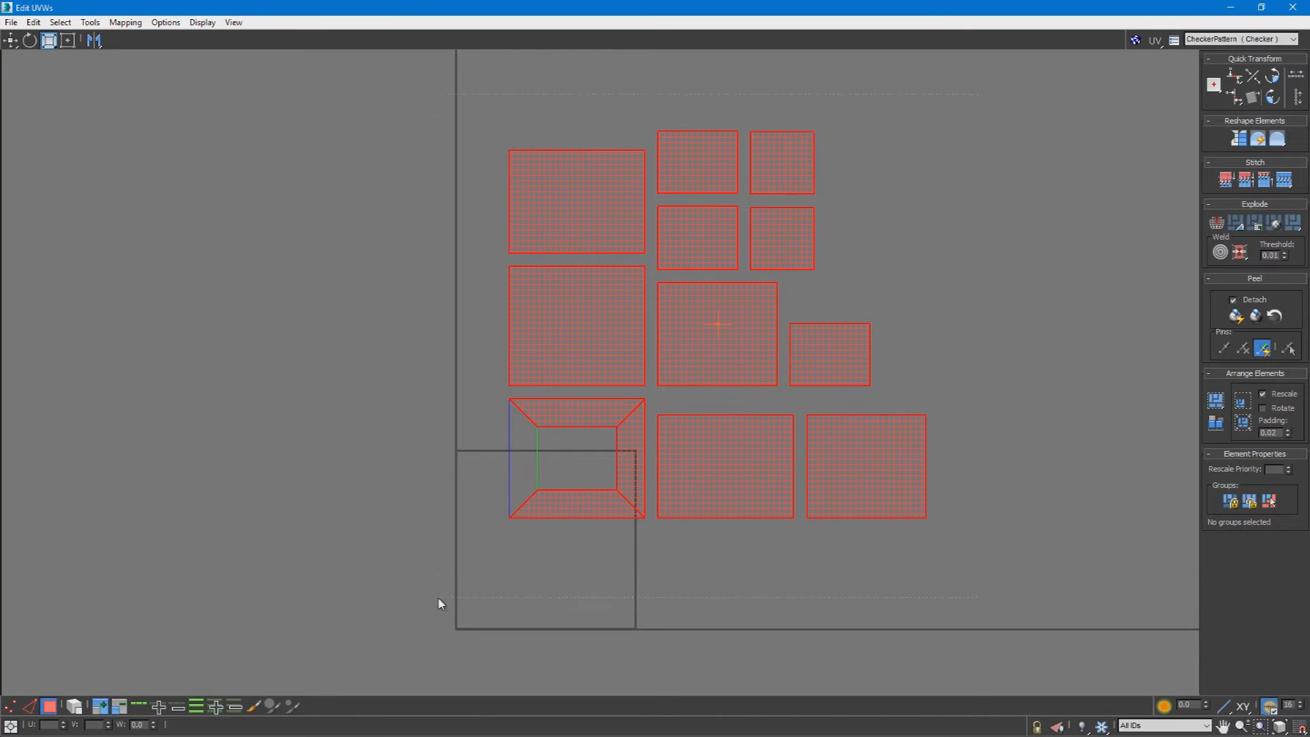
Step: Move the enlarged shells away from the UV square and reselect all of them
left_click(10, 40)
left_click_drag(603, 345, 820, 291)
left_click(893, 536)
middle_click_drag(937, 570, 840, 604)
left_click_drag(1075, 569, 624, 150)
Step: Pack the enlarged shells into the UV square with Pack: Custom, inspect their spacing and undo the packing
left_click(1216, 400)
scroll(476, 556, "up", 5)
middle_click_drag(475, 556, 686, 396)
scroll(629, 395, "down", 2)
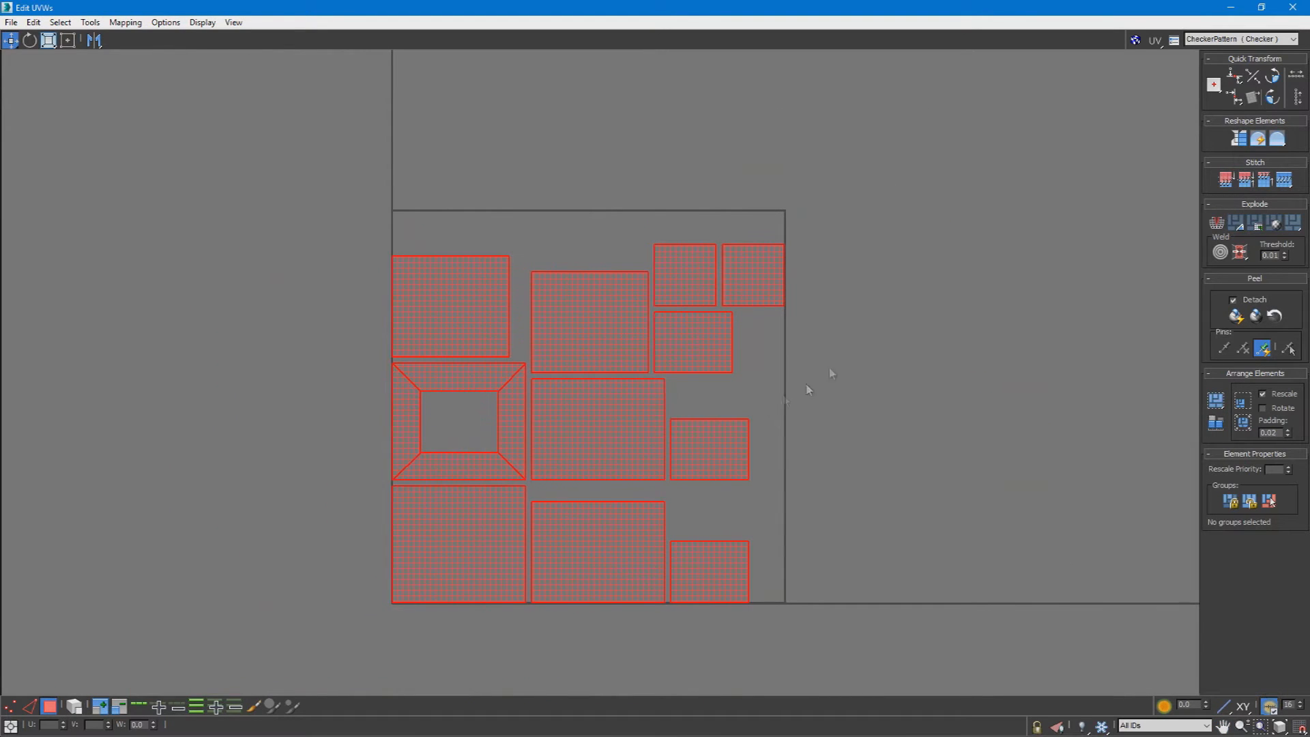
scroll(551, 480, "down", 3)
left_click_drag(578, 470, 749, 314)
left_click(1215, 402)
key("ctrl+z")
middle_click_drag(941, 448, 763, 527)
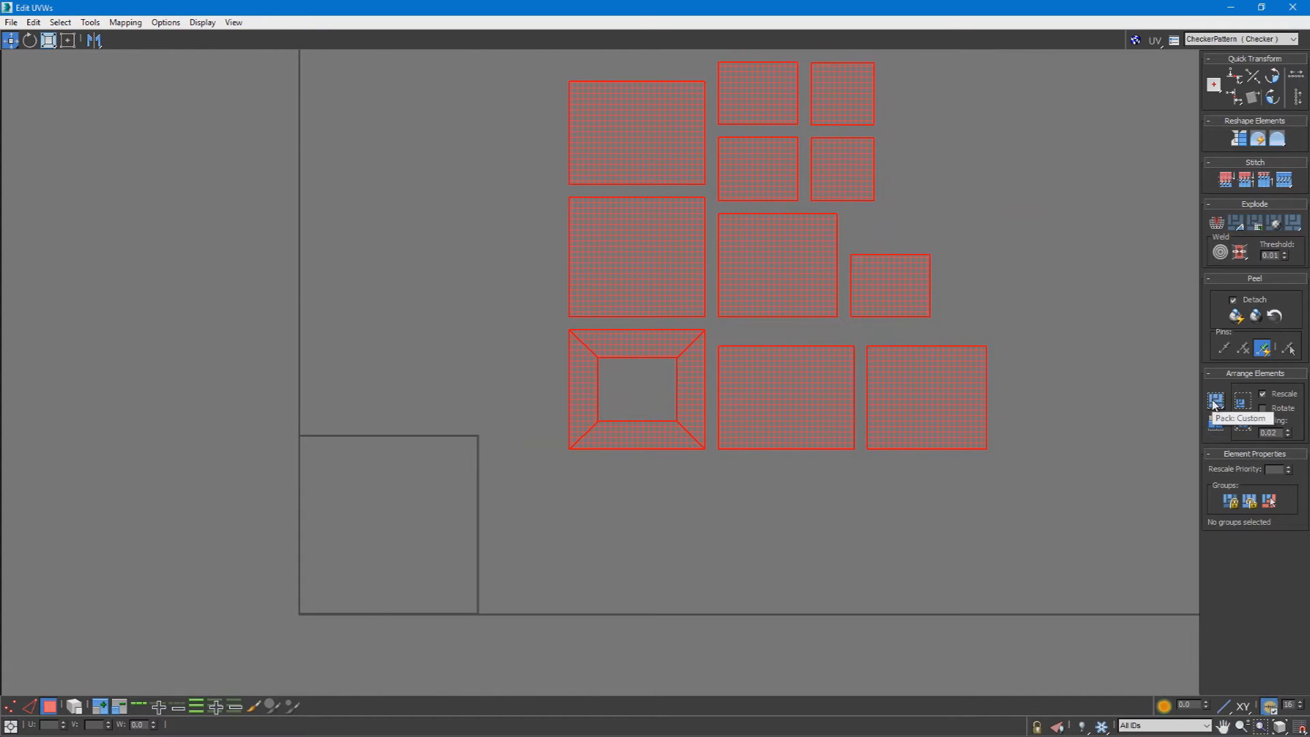
Step: Repeat the custom packing to compare the shells' size against the UV square, and undo it again
left_click(1216, 406)
scroll(329, 476, "up", 4)
middle_click_drag(326, 481, 399, 346)
key("ctrl+z")
scroll(1126, 428, "down", 3)
middle_click_drag(1127, 428, 775, 517)
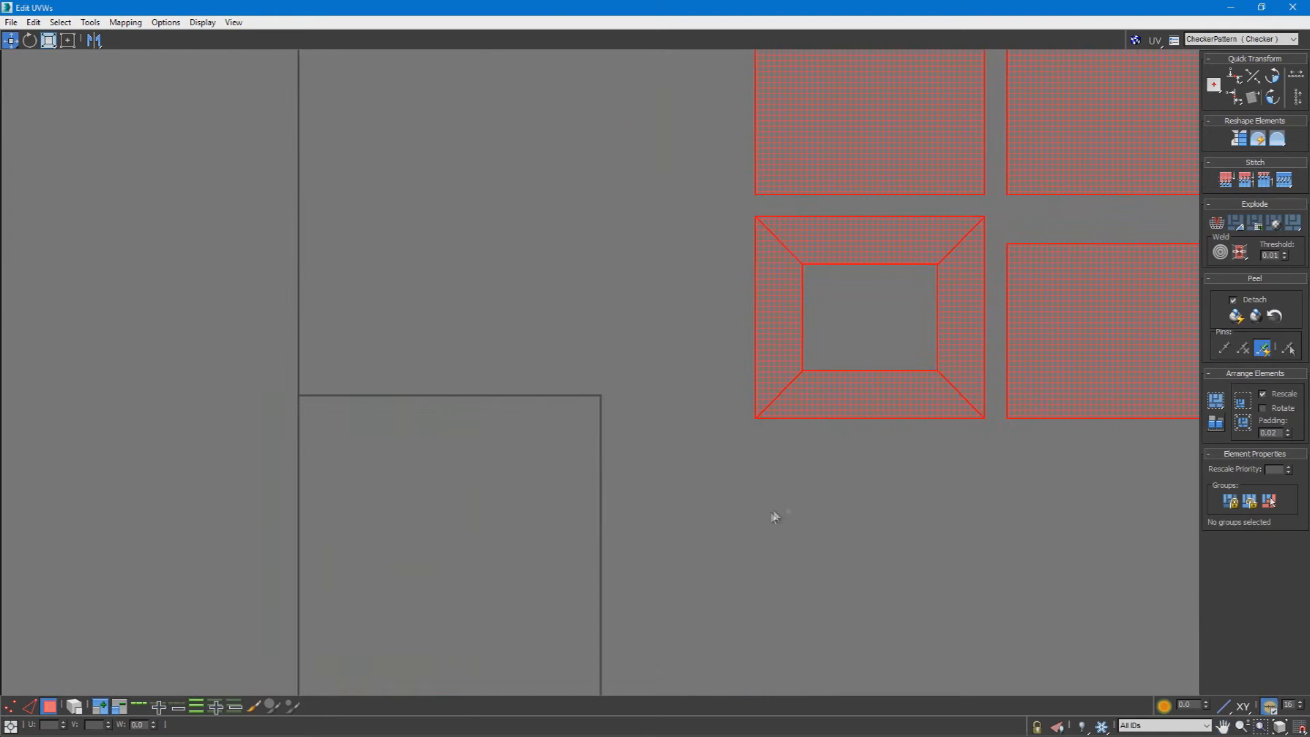
Step: Pack all the shells into the UV square with Pack: Custom
left_click(1208, 408)
scroll(901, 540, "down", 2)
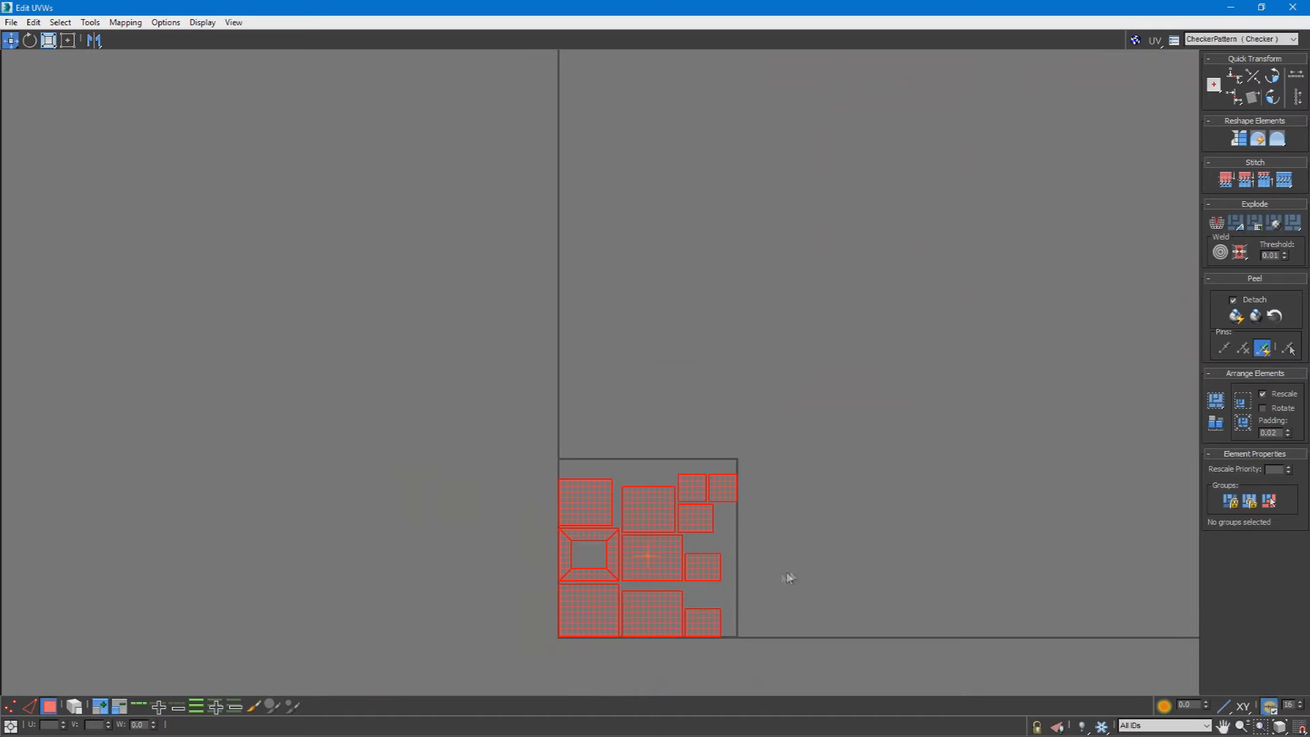
scroll(686, 594, "up", 2)
scroll(794, 397, "up", 1)
Step: Restore the smaller UV editor window, orbit the model and select the large face opposite the extruded block
middle_click_drag(794, 397, 854, 179)
scroll(697, 403, "up", 1)
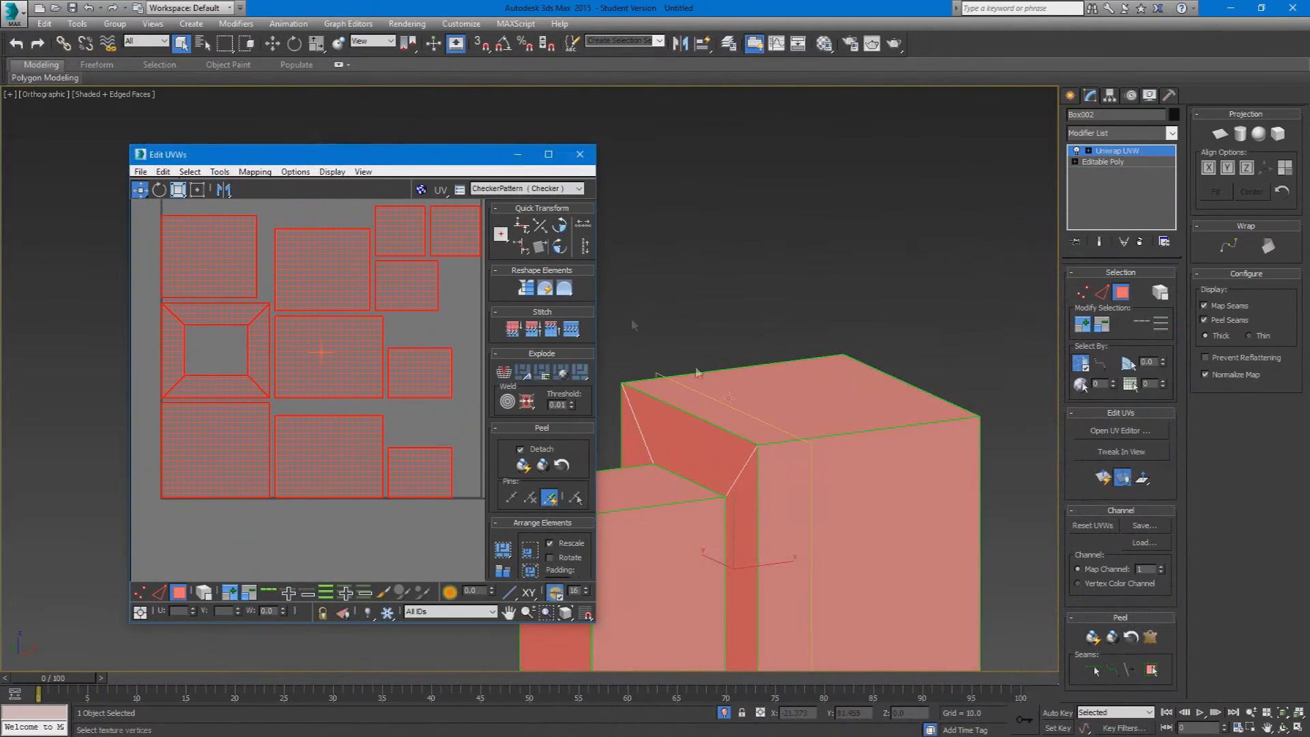
middle_click_drag(829, 400, 648, 333)
left_click(937, 418)
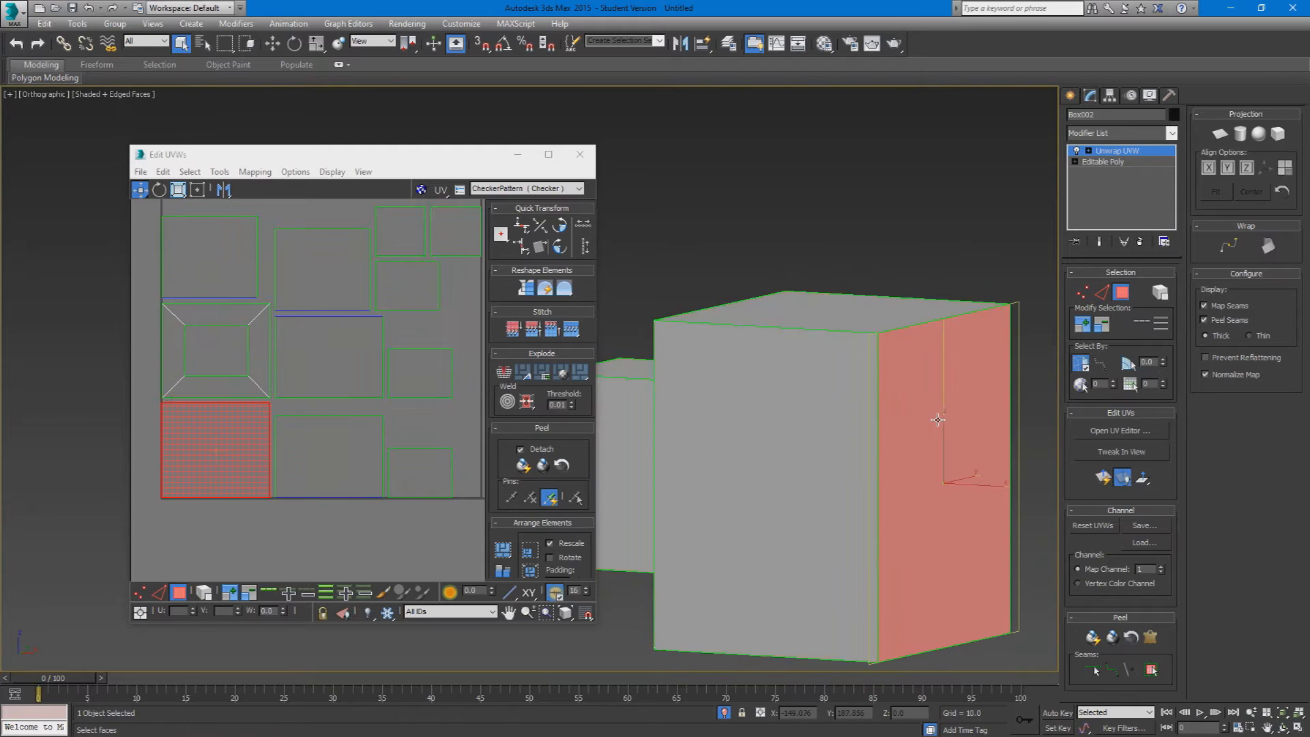
Step: Select individual shells in the UV layout and move them apart to leave wider gaps inside the UV square
middle_click_drag(266, 351, 215, 457)
middle_click_drag(289, 432, 382, 385)
left_click_drag(198, 445, 229, 409)
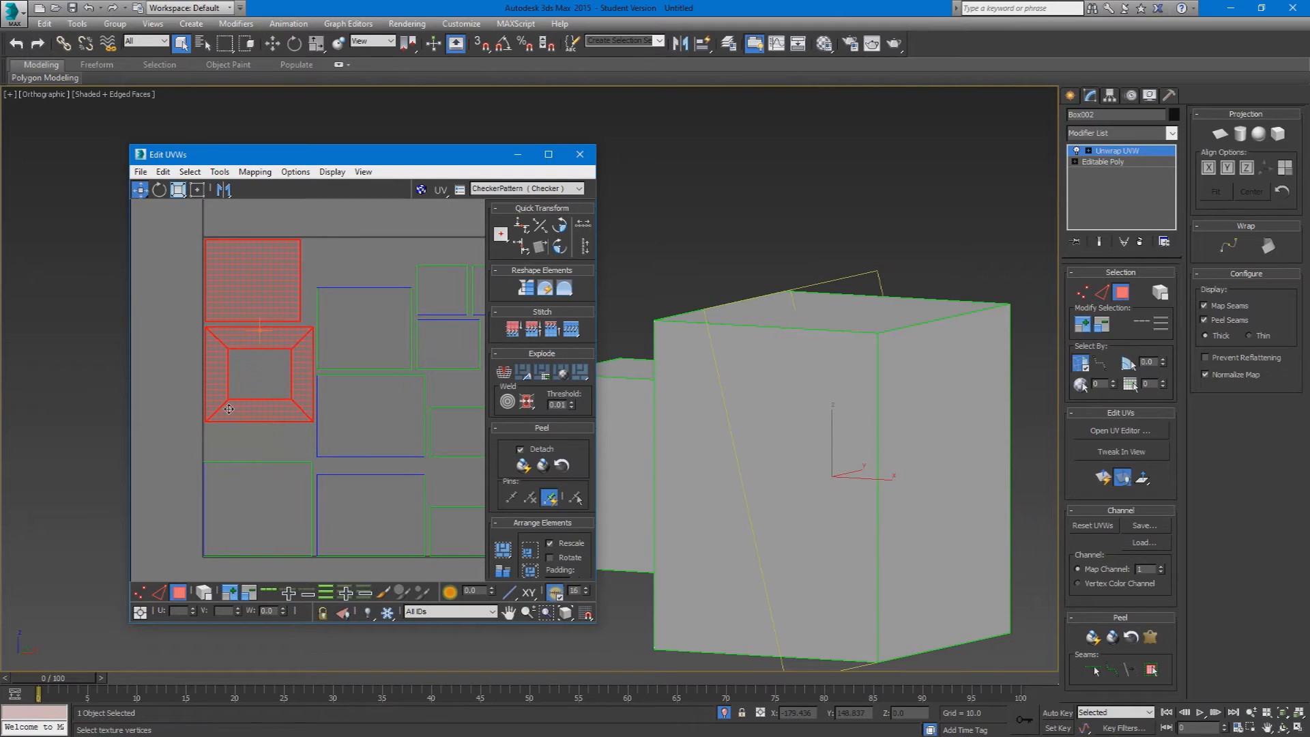
left_click_drag(385, 268, 371, 387)
left_click_drag(380, 324, 378, 279)
middle_click_drag(453, 336, 333, 356)
left_click_drag(333, 367, 361, 366)
left_click_drag(342, 444, 358, 443)
middle_click_drag(271, 481, 408, 411)
Step: Resize individual shells with the Scale tool and reposition them, enlarging a small square shell in the upper-right corner of the UV square
left_click(315, 462)
left_click_drag(366, 457, 381, 405)
left_click(272, 447)
left_click(178, 189)
mouse_move(272, 448)
left_mouse_down()
mouse_move(287, 445)
mouse_move(215, 459)
mouse_move(217, 475)
mouse_move(260, 462)
left_mouse_up()
left_click(140, 189)
middle_click_drag(365, 442, 240, 474)
left_click(382, 333)
left_click_drag(367, 327, 384, 277)
left_click(178, 189)
left_click(188, 213)
left_click(361, 325)
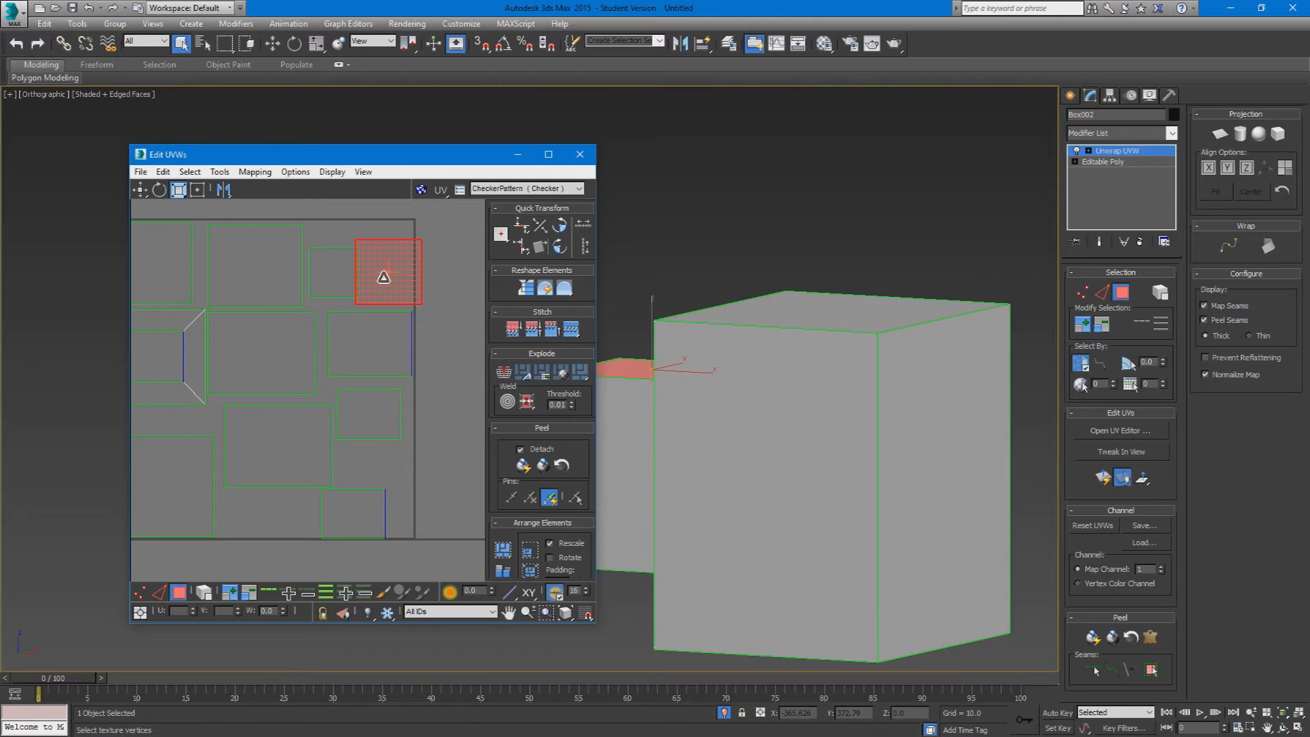
Step: Return to the Move tool and space out the small shells along the right edge of the UV square
key("q")
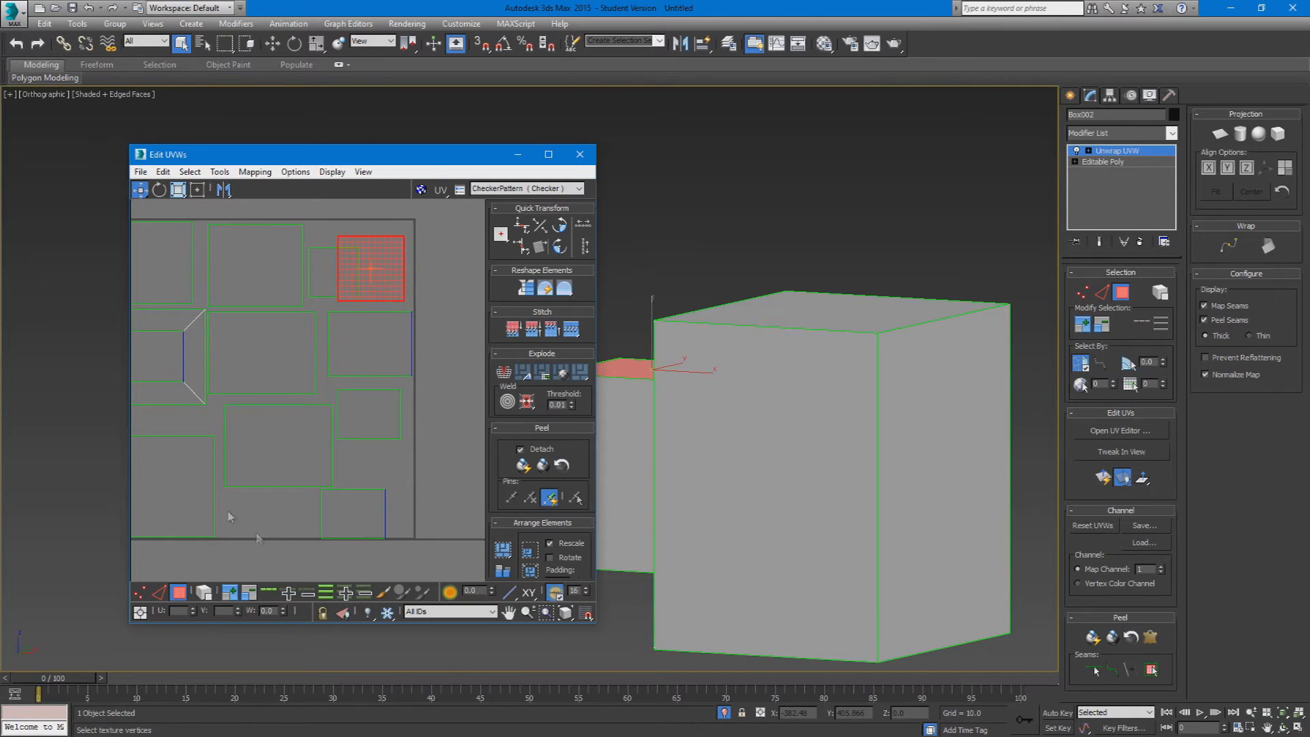
scroll(300, 434, "up", 2)
scroll(308, 436, "down", 5)
scroll(332, 473, "up", 2)
left_click(392, 471)
left_click_drag(389, 471, 400, 464)
left_click(408, 280)
scroll(363, 462, "up", 4)
middle_click_drag(363, 462, 255, 562)
middle_click_drag(329, 265, 326, 388)
scroll(326, 388, "down", 2)
left_click_drag(259, 454, 255, 445)
left_click(385, 425)
left_click_drag(385, 425, 383, 469)
Step: Move the small square shell from the upper-right group into the gap in the bottom row of the UV square
left_click(337, 290)
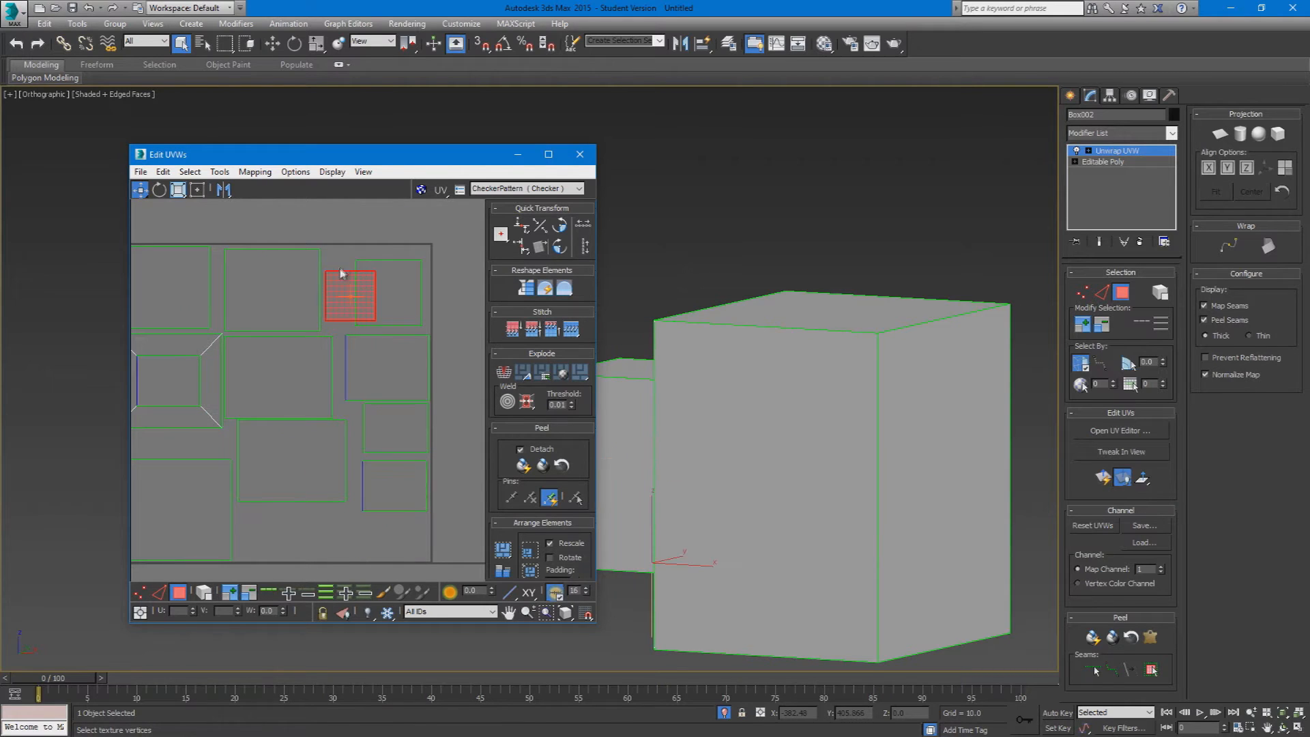
left_click_drag(338, 290, 249, 516)
middle_click_drag(258, 513, 320, 496)
Step: Select all the shells, repack them into the UV square with Pack: Custom and check the resulting layout
scroll(325, 483, "down", 2)
key("ctrl+a")
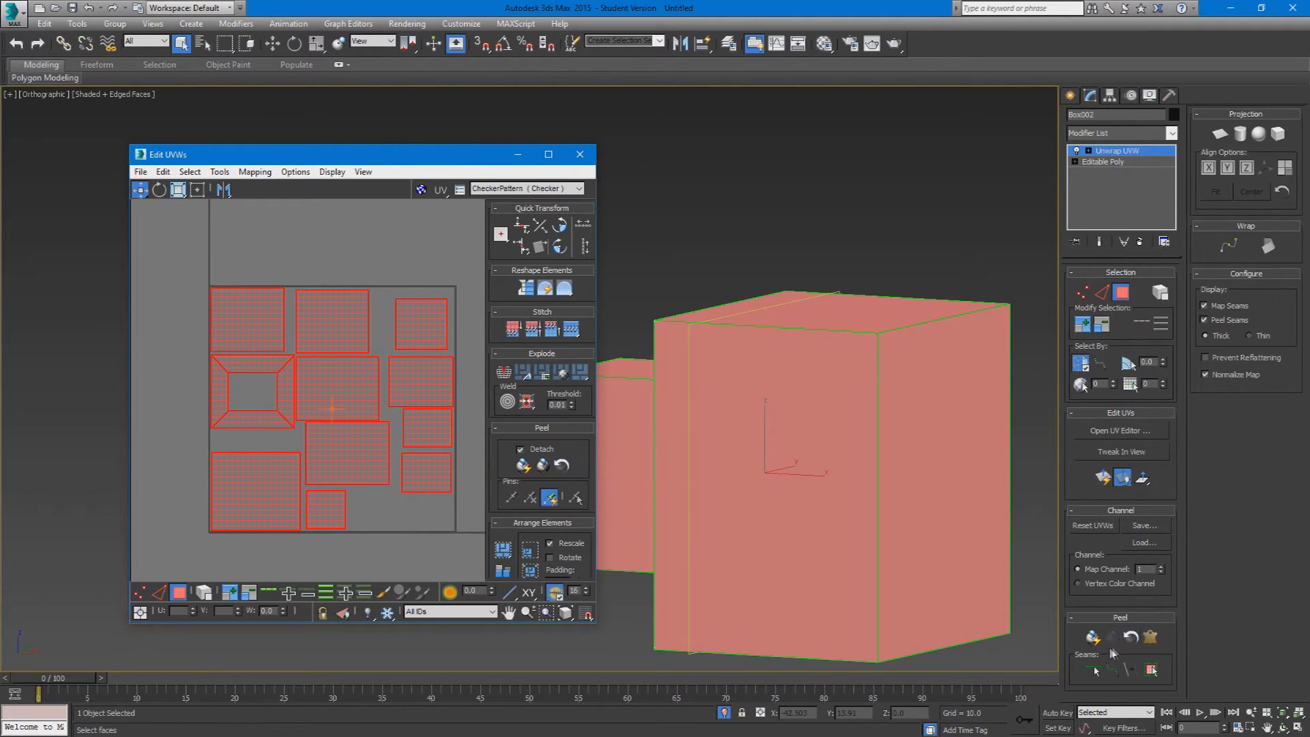
left_click(503, 553)
left_click(260, 304)
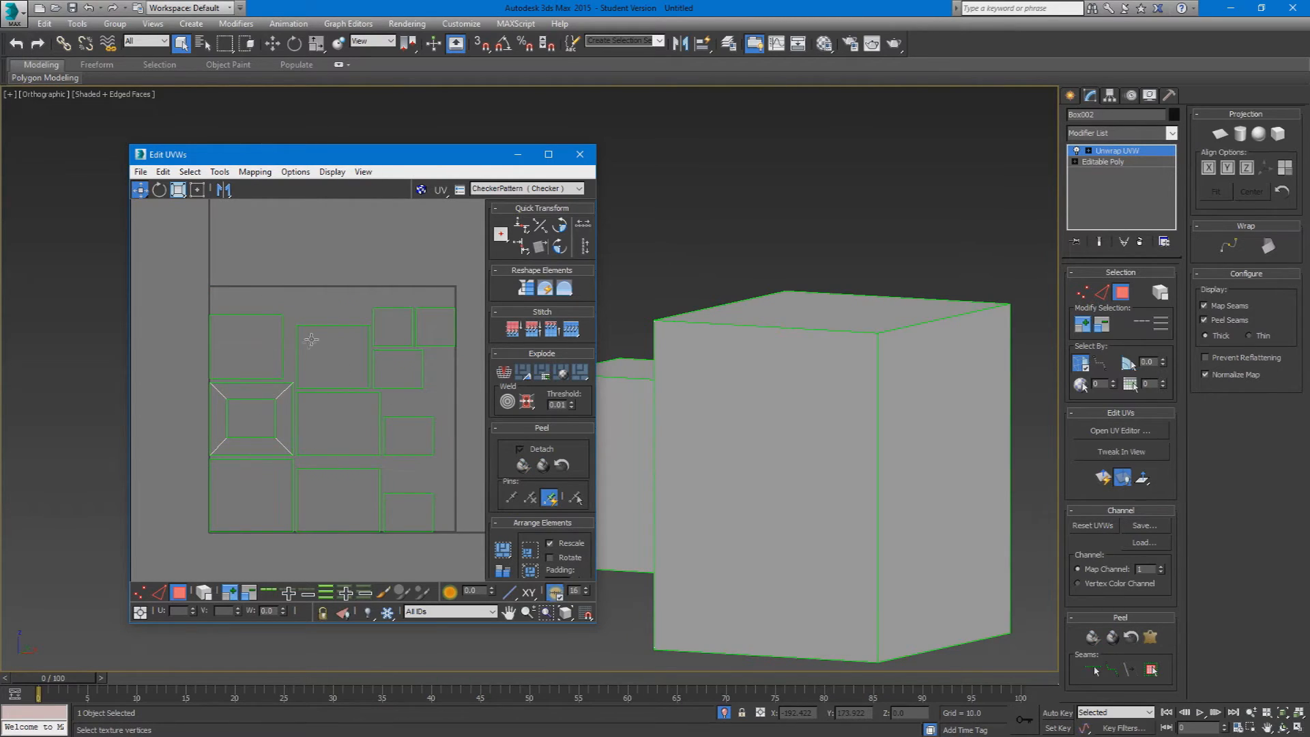
scroll(399, 462, "up", 3)
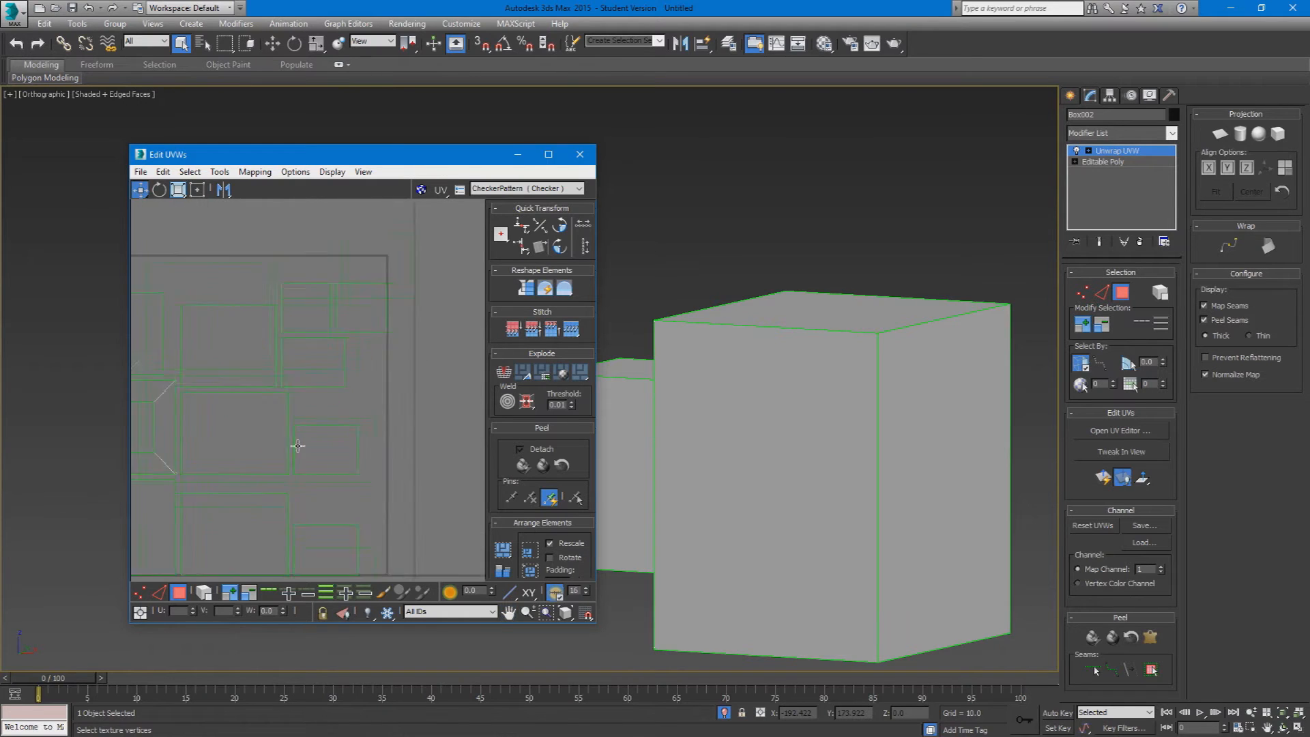
scroll(380, 432, "down", 3)
left_click(279, 423)
key("ctrl+a")
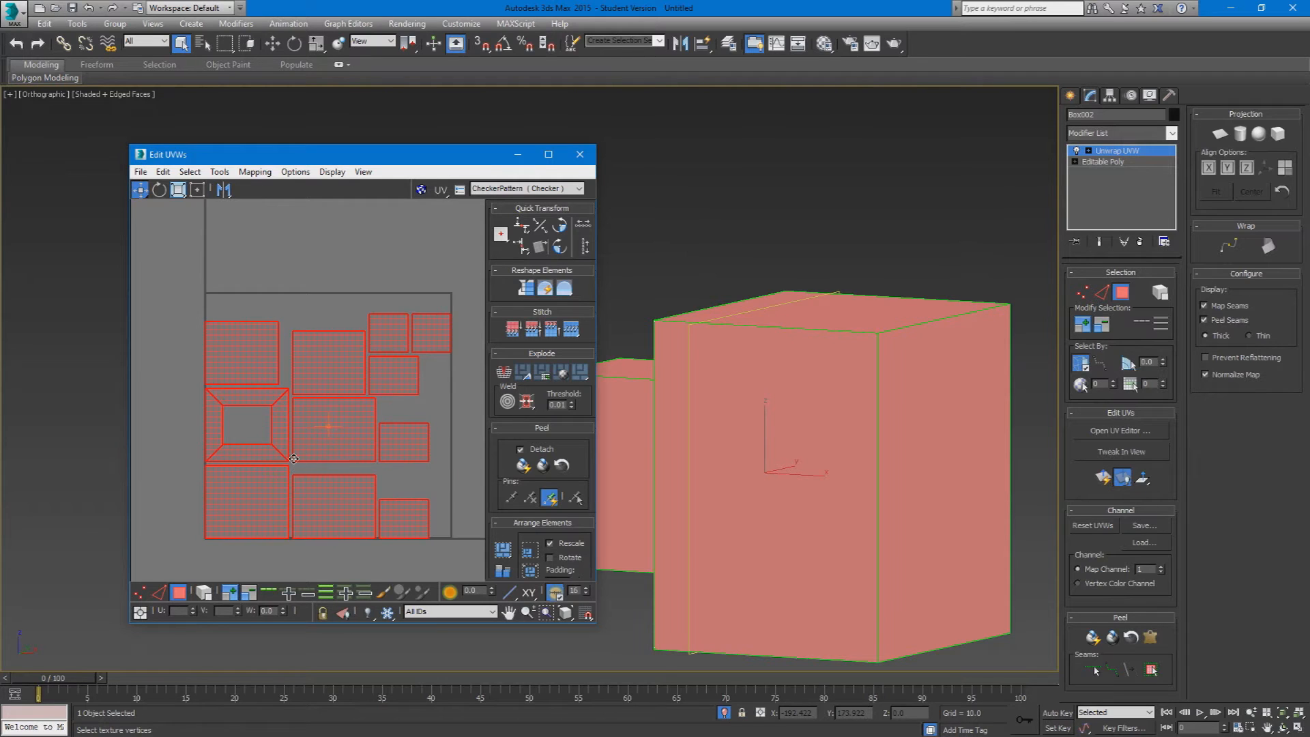
Step: Clear the shell selection, close the UV editor and leave face selection on the box
left_click(424, 271)
left_click(580, 155)
scroll(777, 399, "down", 3)
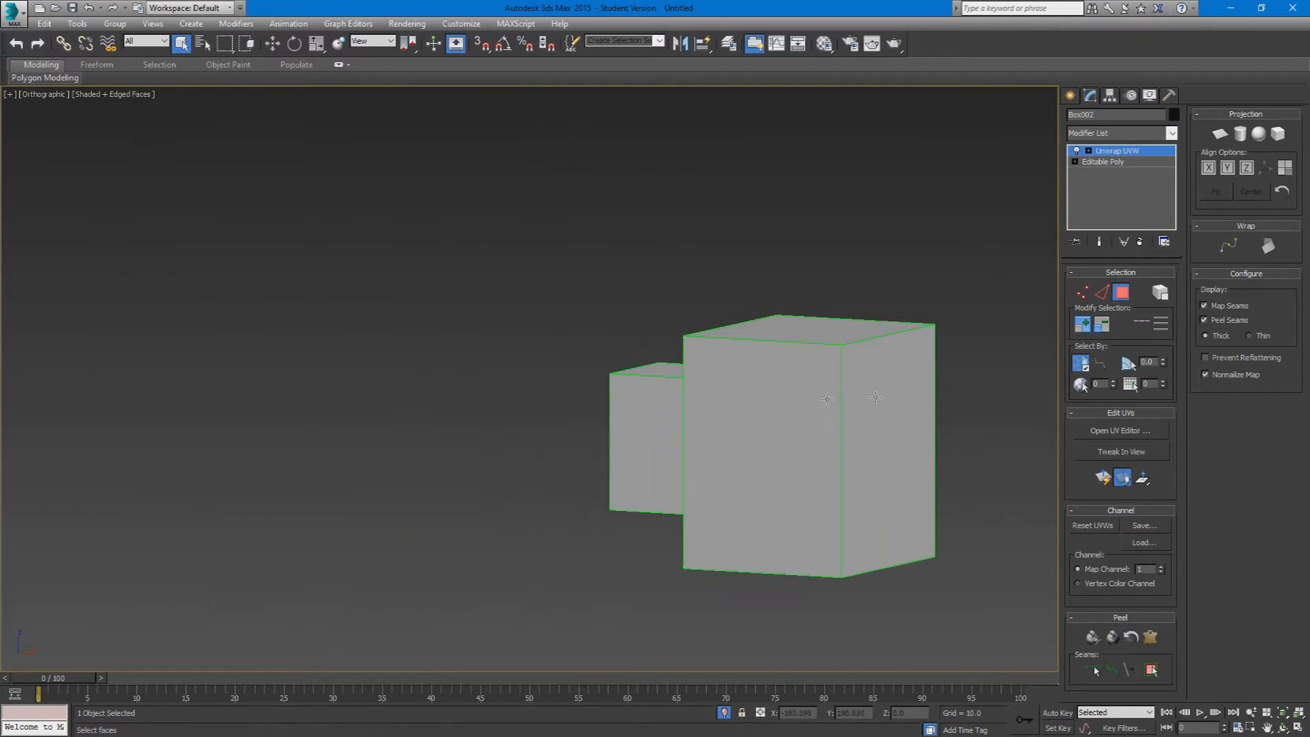
left_click(1115, 296)
scroll(689, 444, "down", 5)
middle_click_drag(690, 444, 677, 471, "alt")
scroll(739, 453, "up", 5)
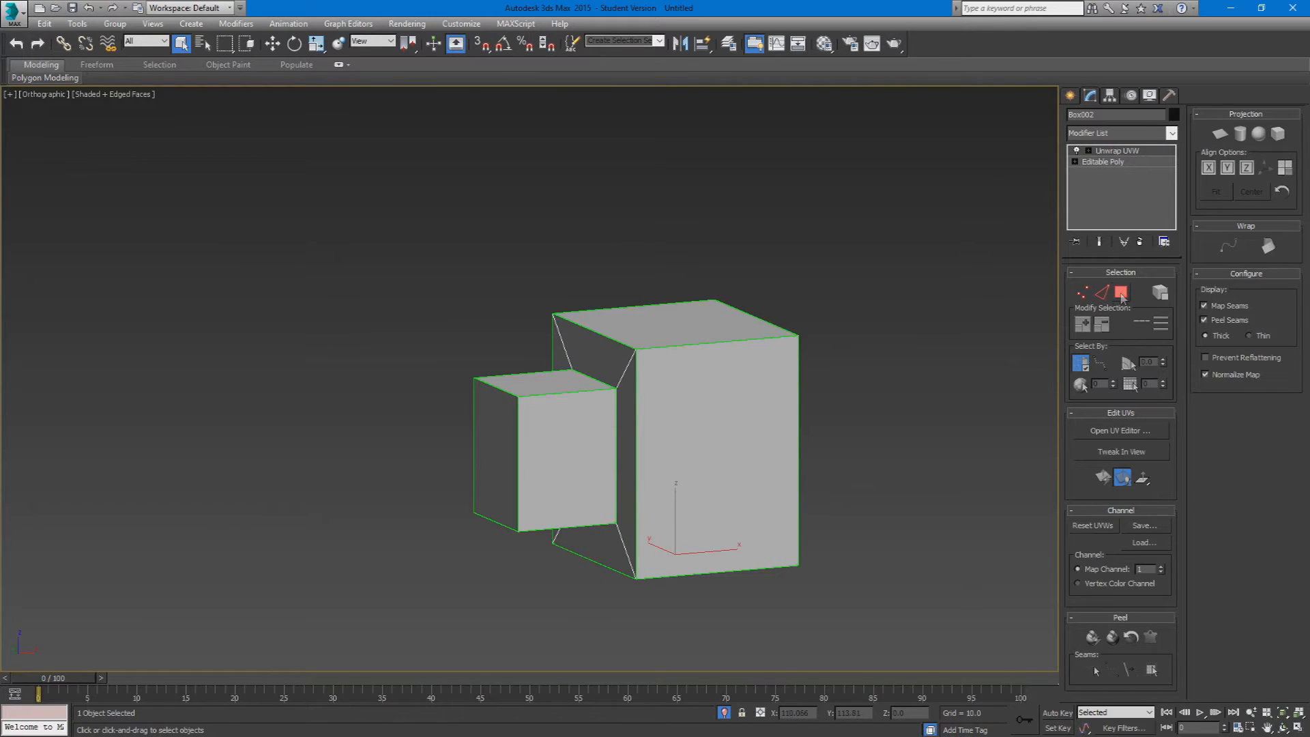
Step: Select all of the model's faces, open the UV editor briefly, and close it again
left_click(1123, 299)
key("ctrl+a")
left_click(1092, 431)
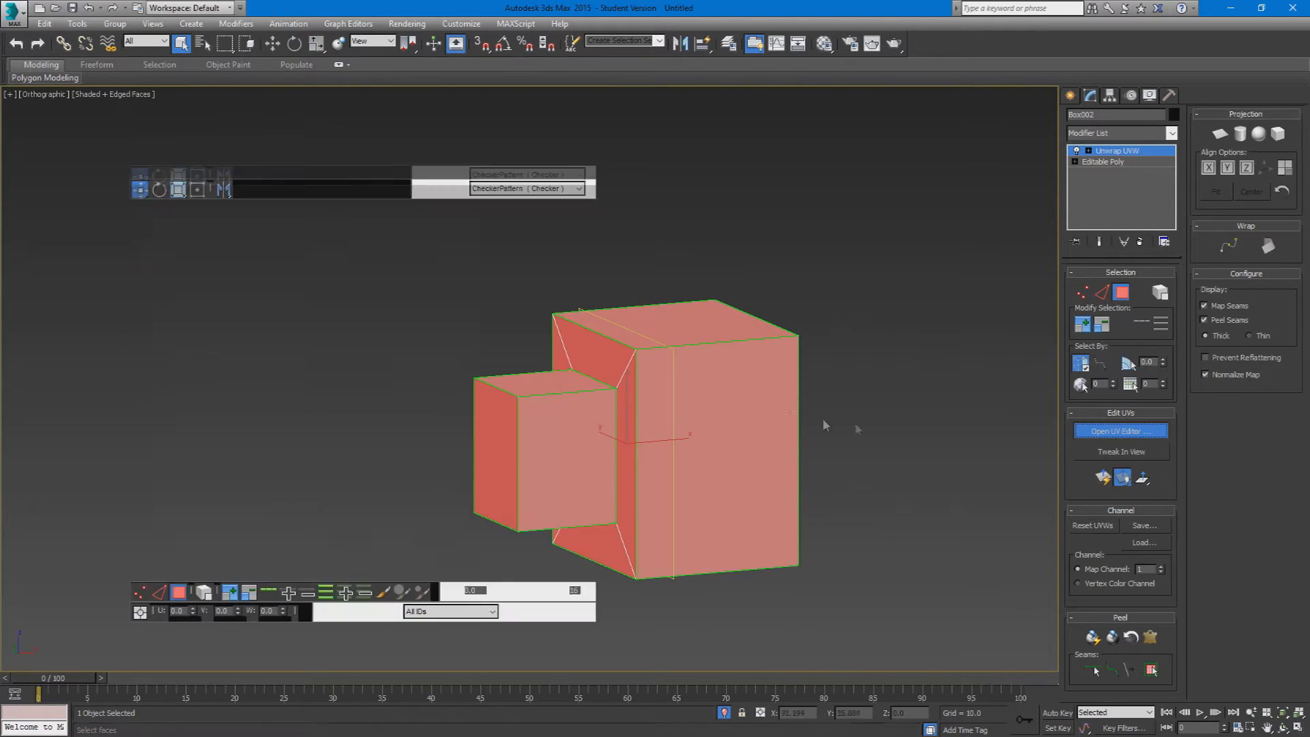
left_click(593, 150)
left_click(1120, 294)
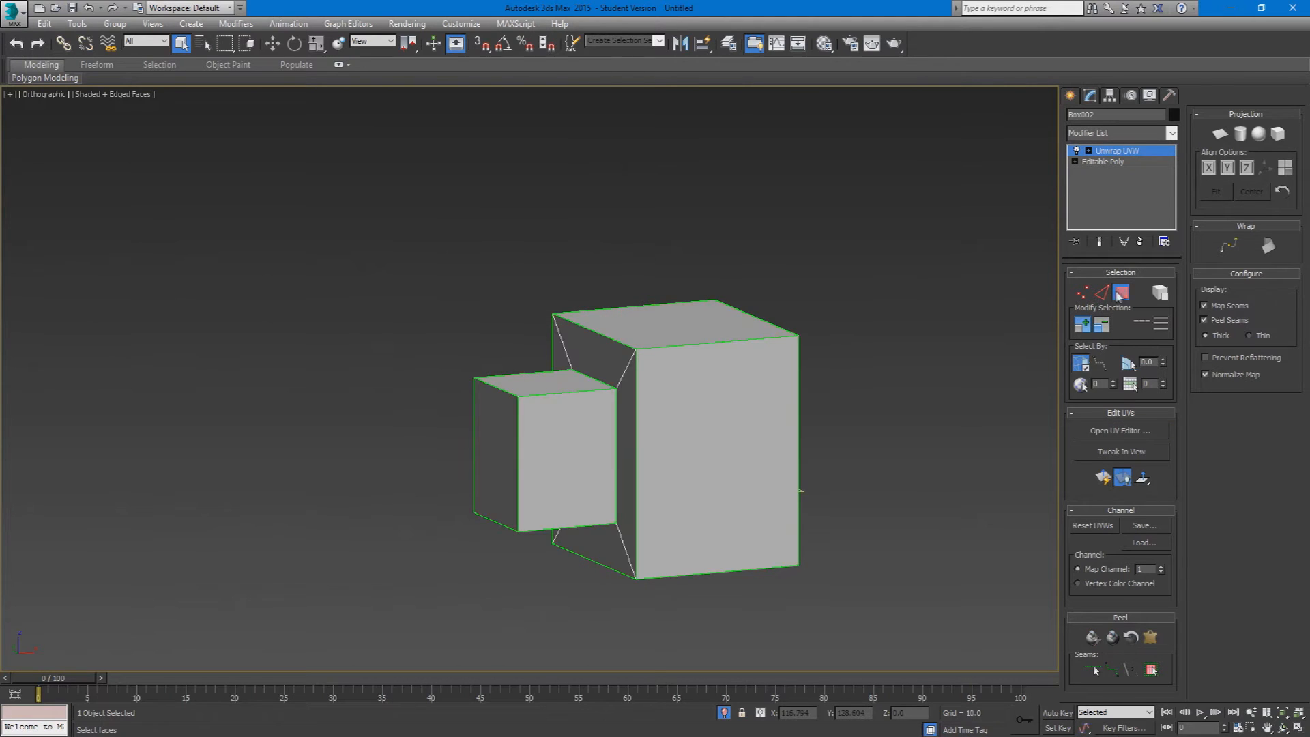
Step: Exit isolation of the unwrapped box and unhide all objects in the scene
left_click(724, 714)
scroll(781, 541, "down", 8)
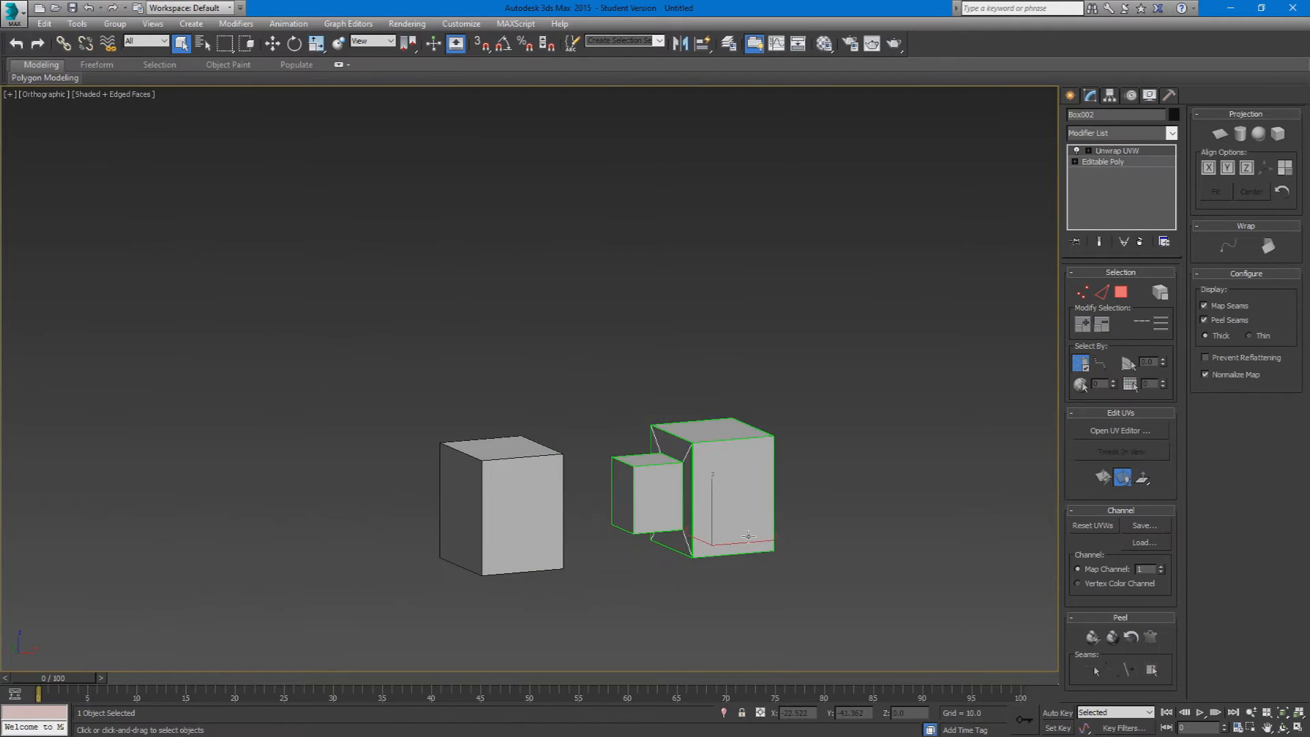
right_click(780, 537)
mouse_move(848, 509)
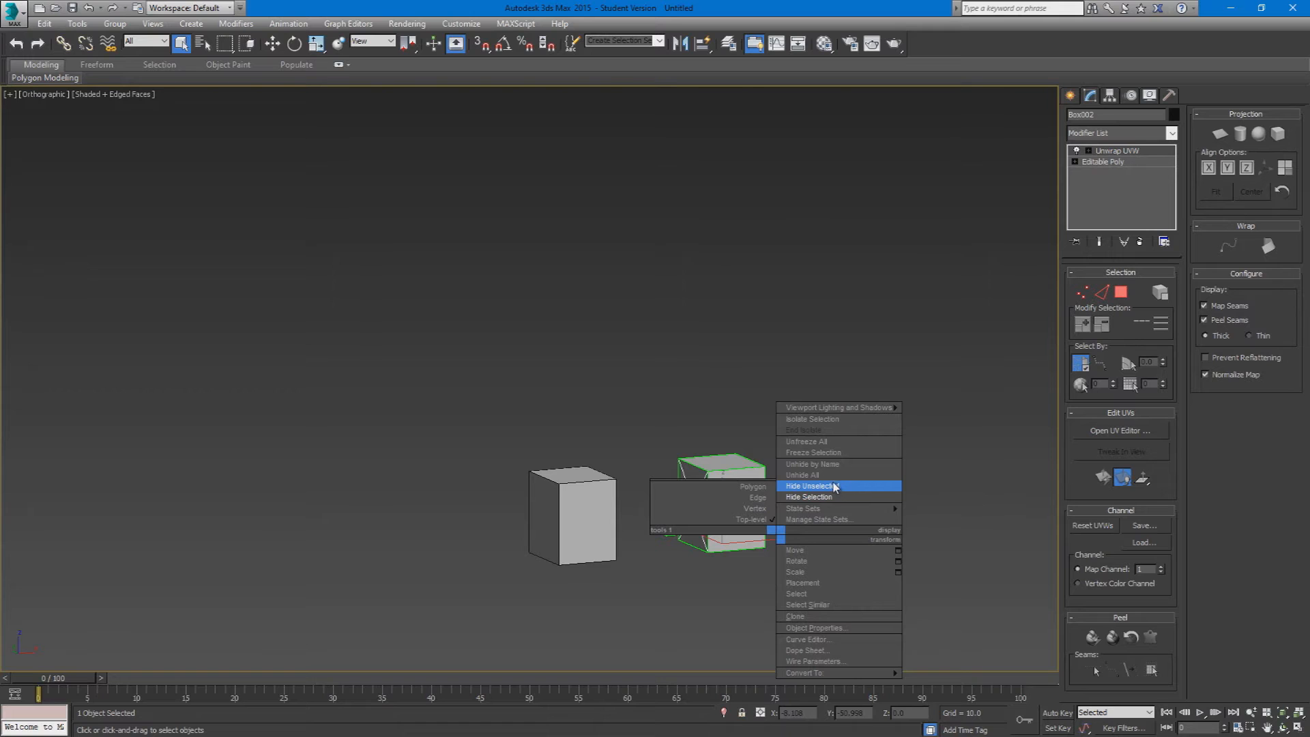
left_click(834, 476)
Step: Select the box-based sphere, isolate it and bring it into close view
left_click(828, 486)
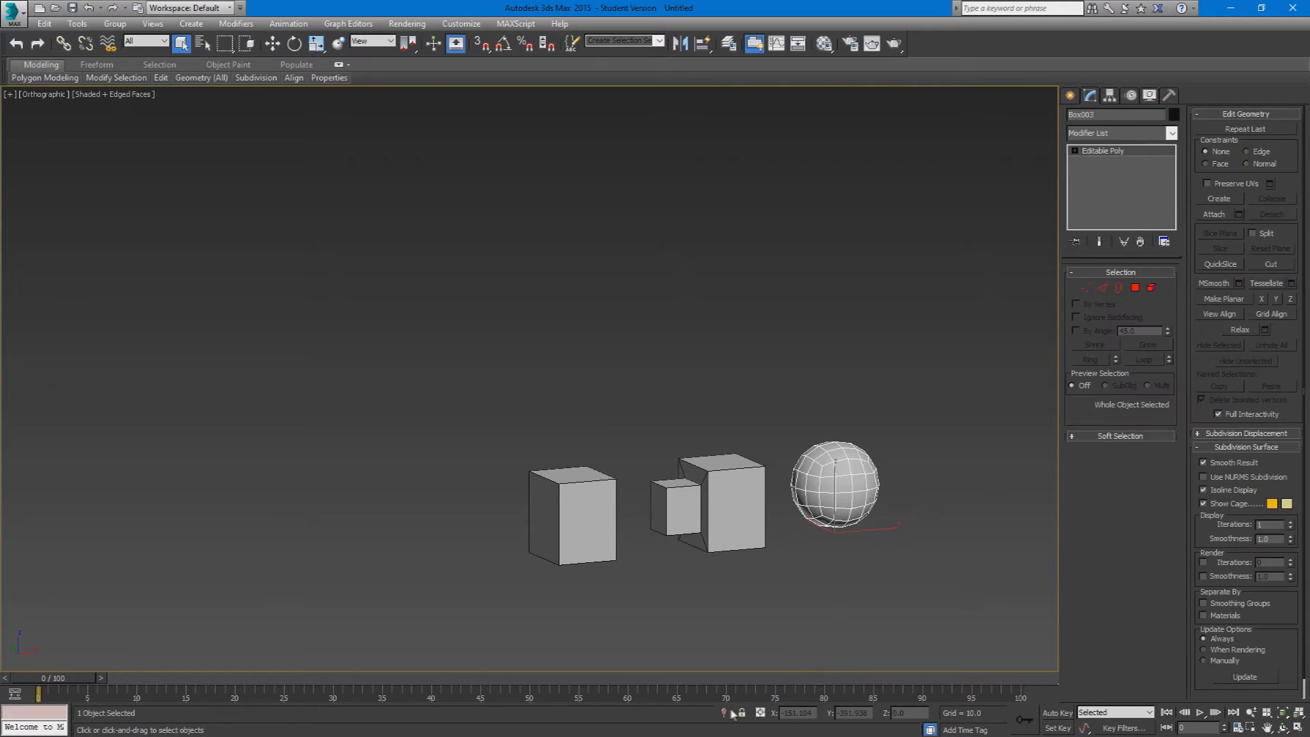
left_click(725, 713)
left_click(689, 551)
scroll(683, 556, "down", 6)
middle_click_drag(579, 575, 634, 583)
left_click(570, 485)
scroll(568, 483, "up", 5)
middle_click_drag(566, 482, 409, 464, "alt")
Step: Create a standard Sphere primitive with a radius of about 21 beside the box-based sphere
left_click(1077, 96)
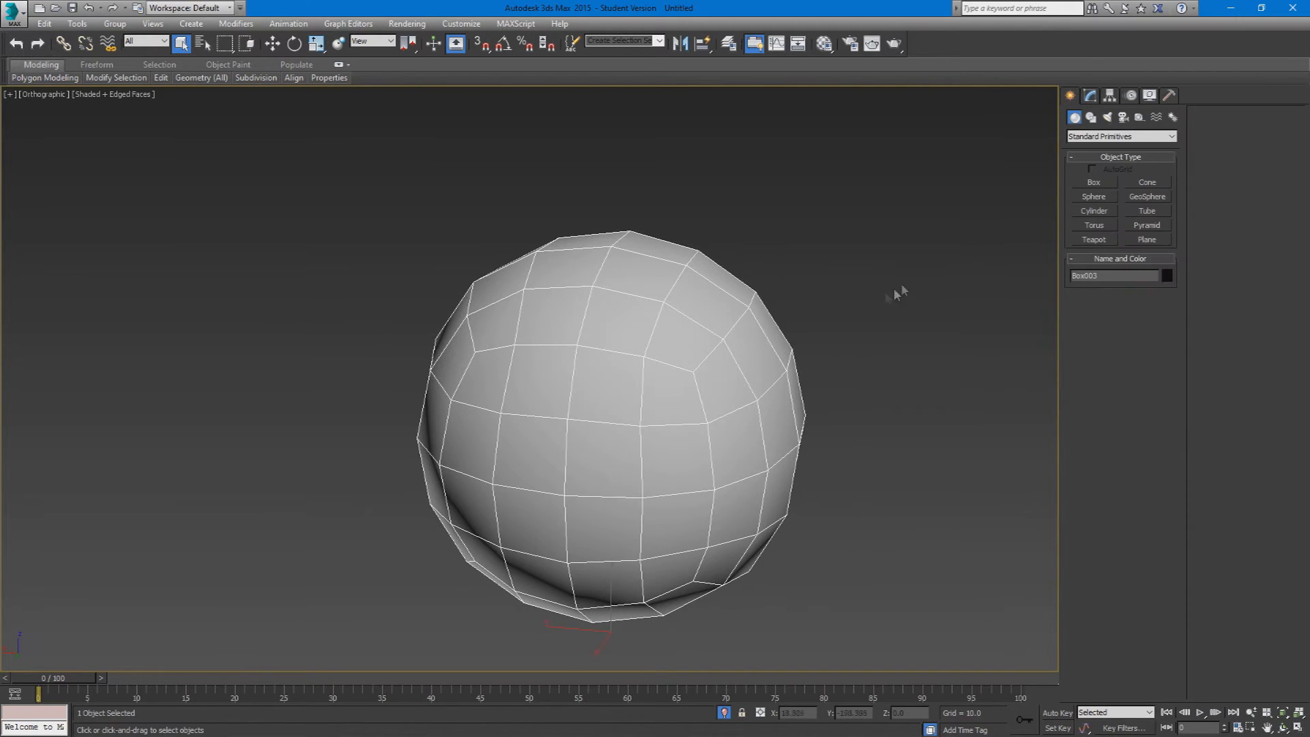
middle_click_drag(895, 292, 654, 288)
left_click(1098, 200)
left_click_drag(814, 469, 854, 532)
right_click(865, 310)
middle_click_drag(864, 269, 836, 402, "alt")
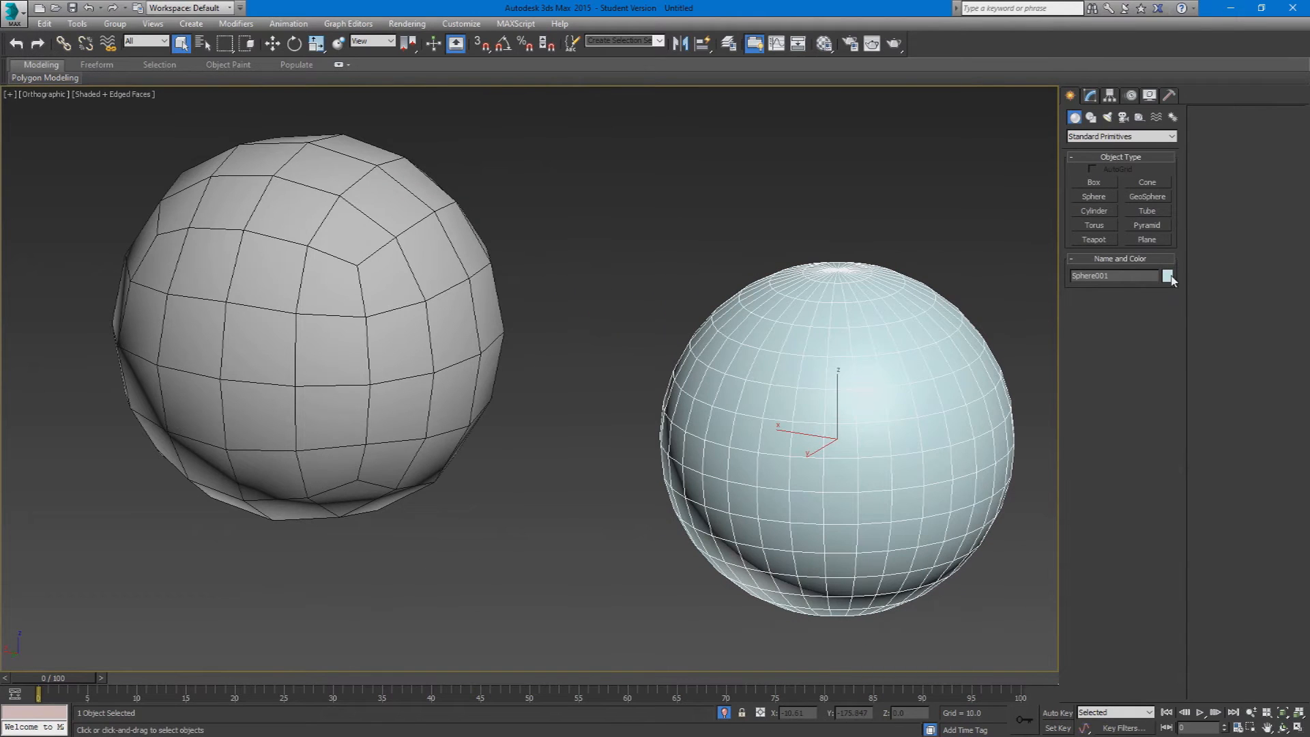
Step: Change the new sphere's object color to gray and orbit to examine its pole
left_click(1168, 276)
left_click(528, 318)
left_click(725, 449)
left_click(722, 585)
middle_click_drag(773, 495, 757, 548, "alt")
left_click(825, 254)
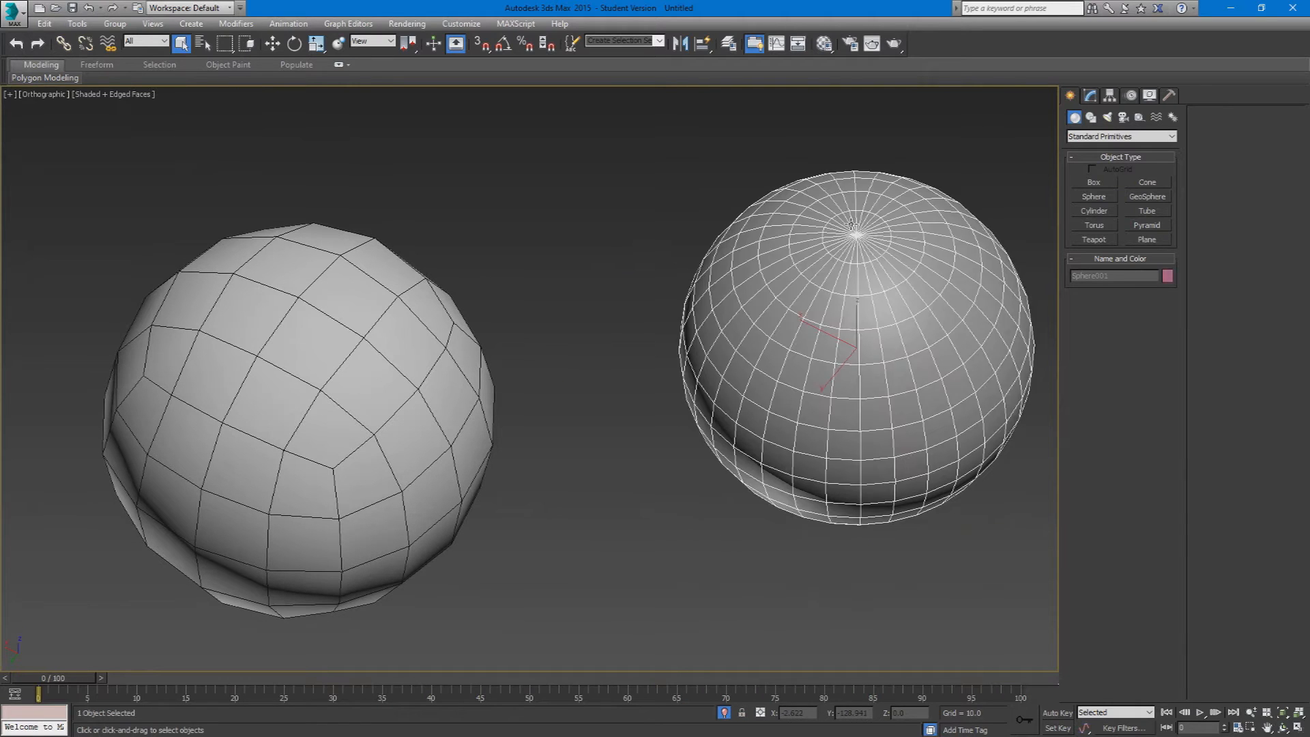
Step: Compare the two spheres' topology and apply an Unwrap UVW modifier to the standard sphere
scroll(825, 253, "up", 5)
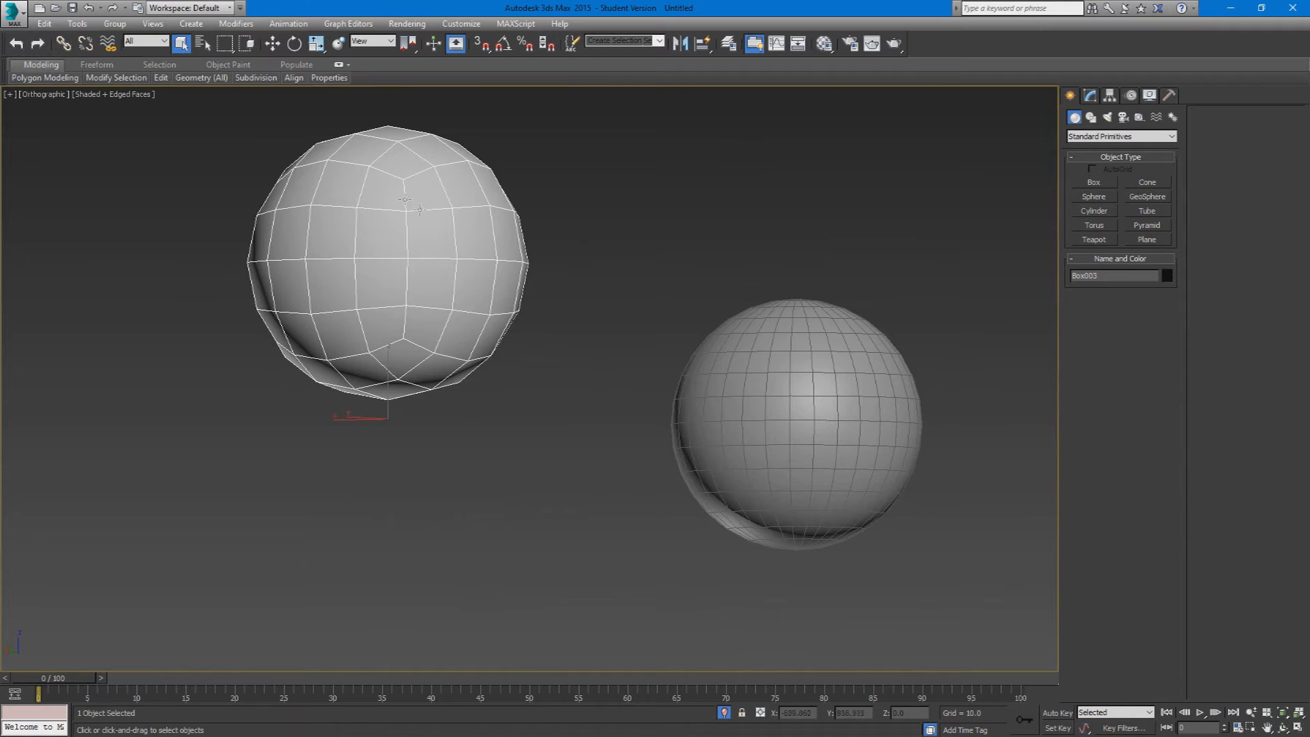
middle_click_drag(448, 232, 594, 321, "alt")
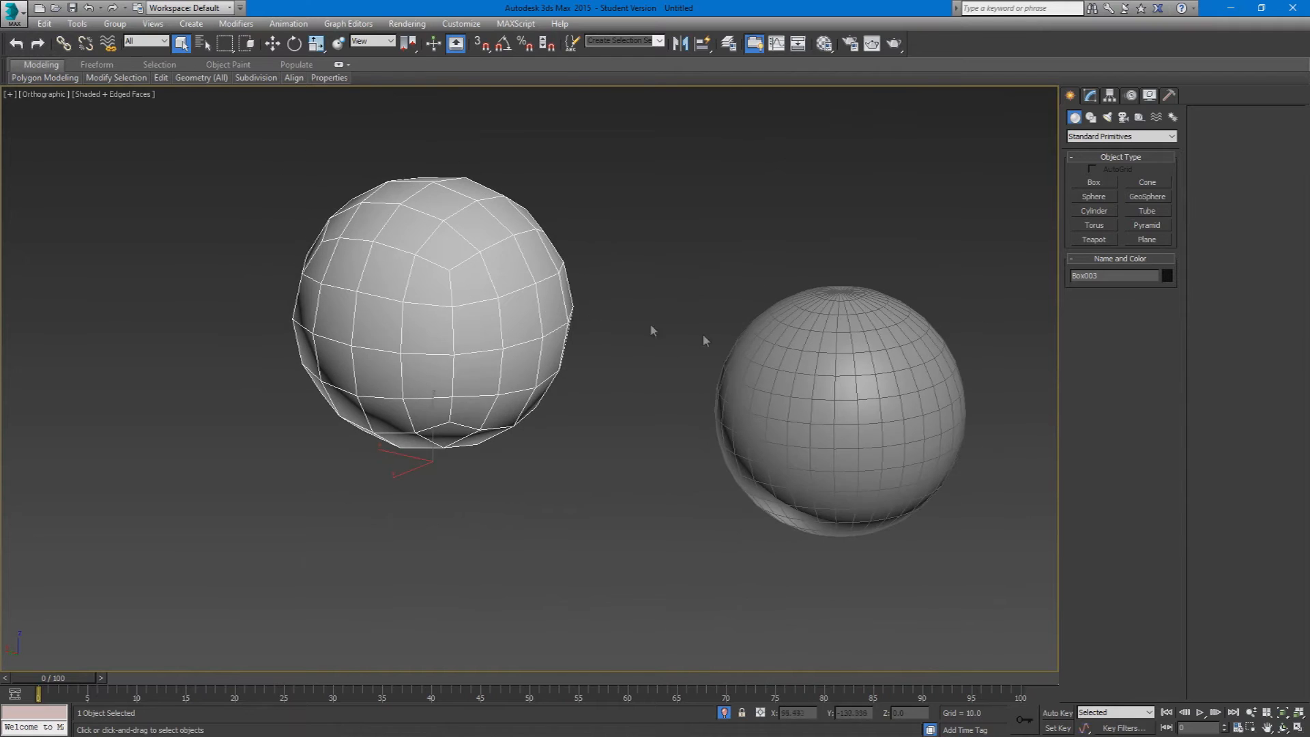
left_click(819, 356)
left_click(1090, 96)
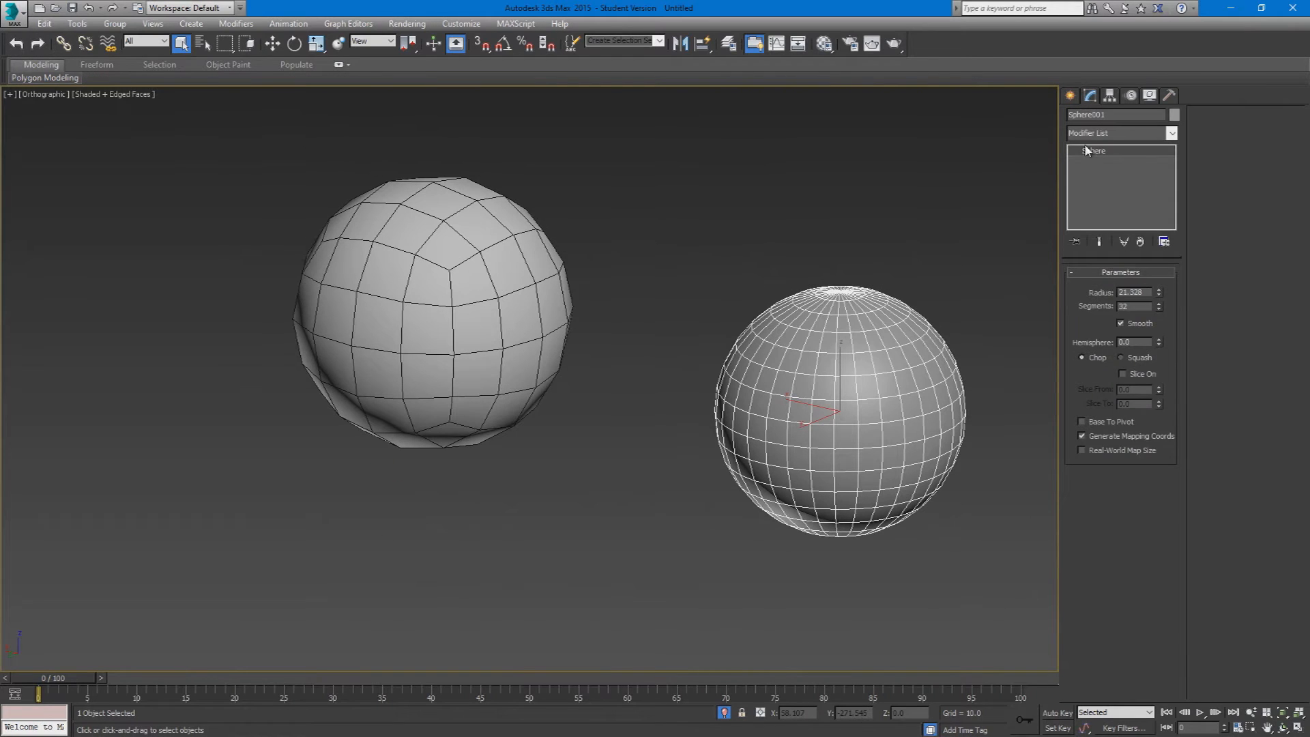
left_click(1106, 133)
key("u")
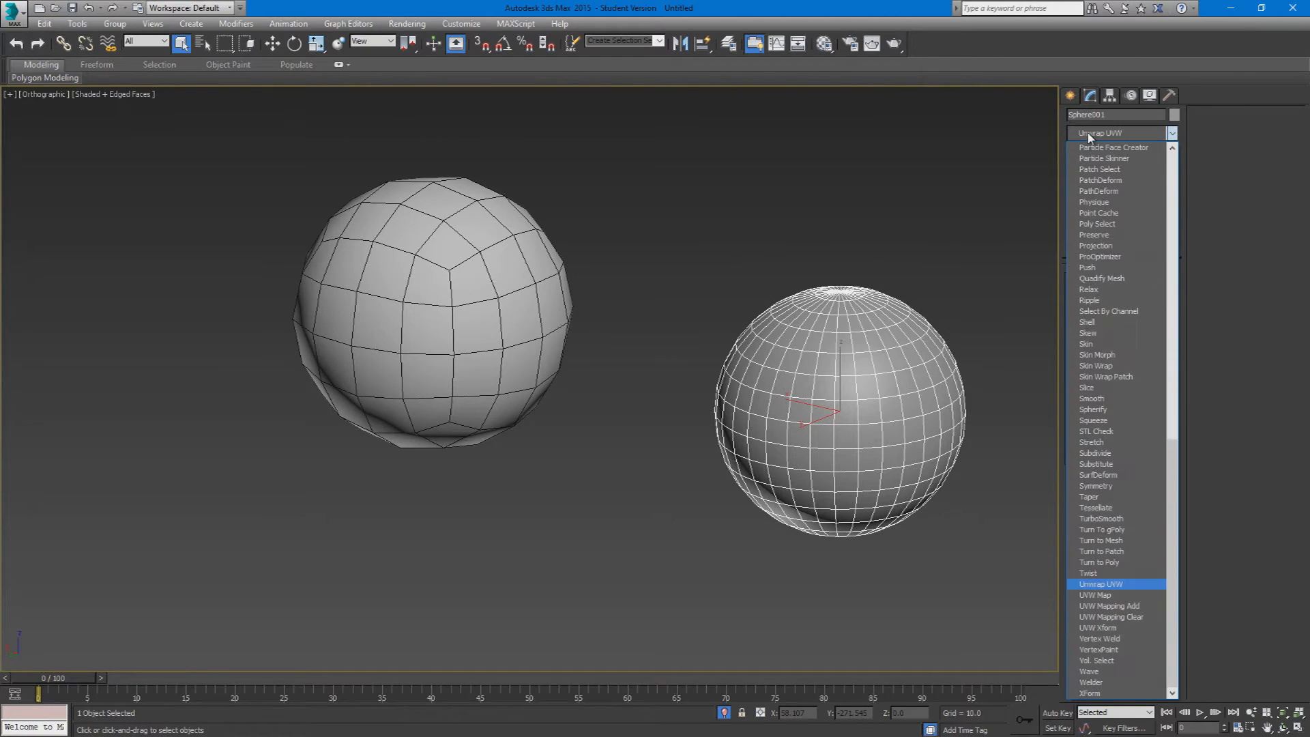
key("Return")
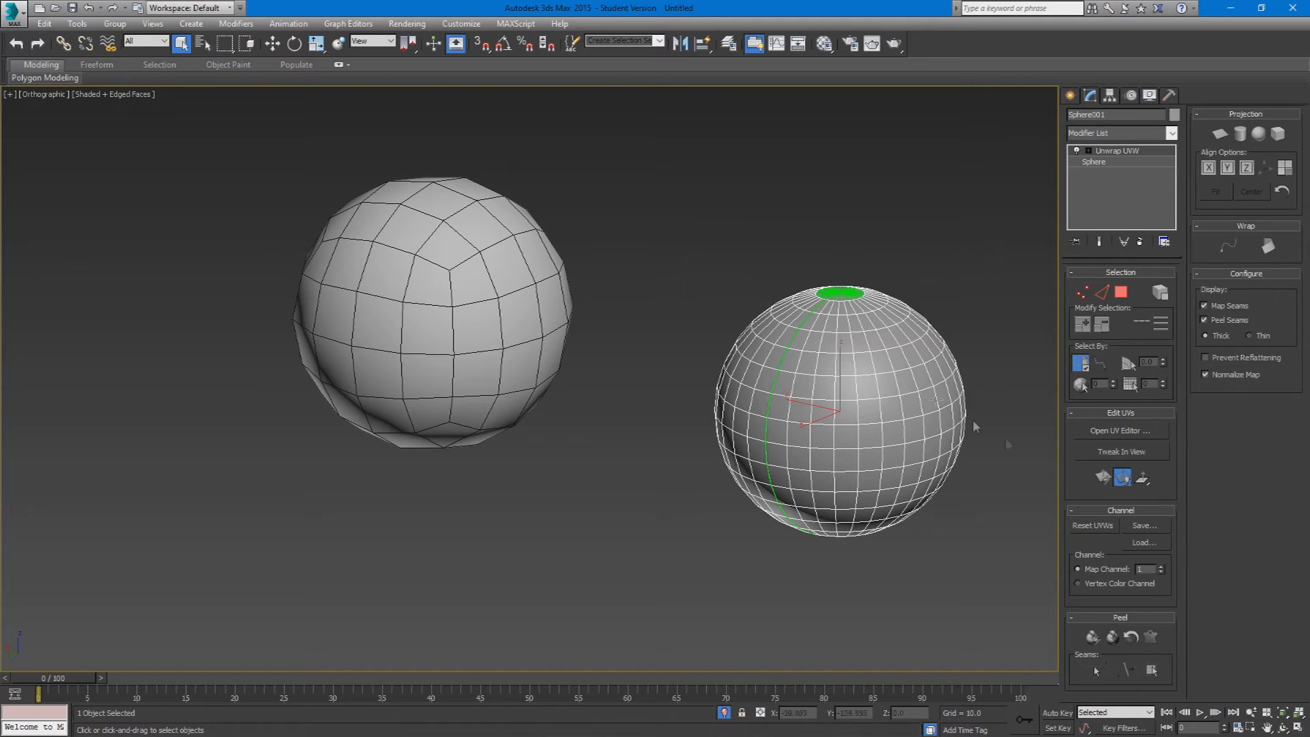
Step: Open the standard sphere's UV editor without the checker background and select its entire shell as an element
left_click(1153, 432)
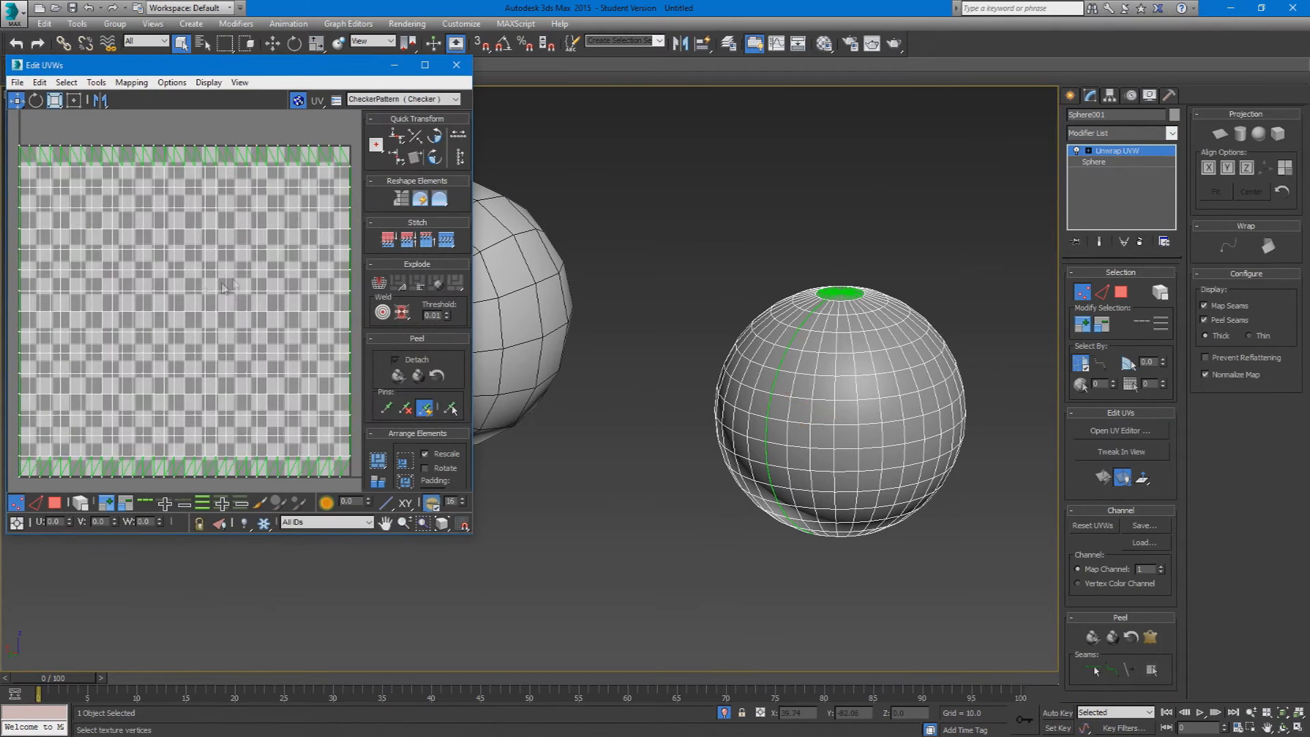
left_click(299, 101)
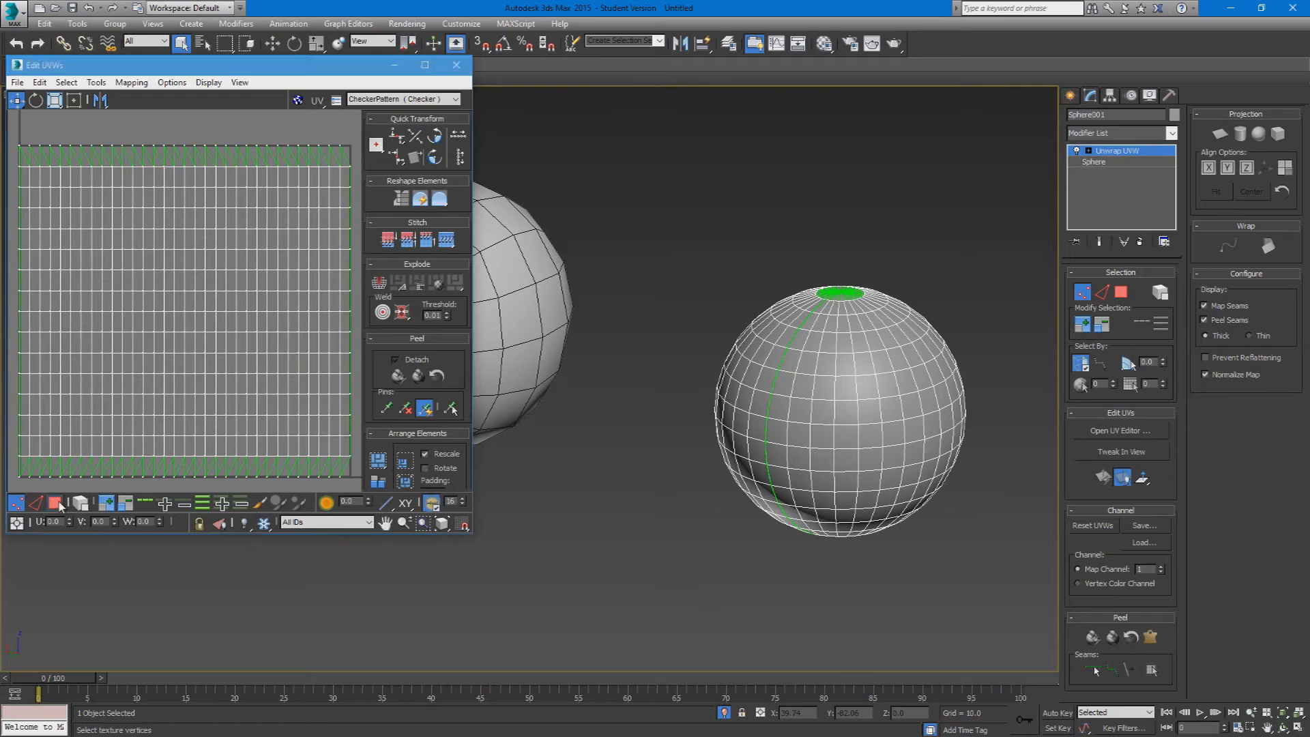
left_click(59, 504)
left_click(80, 505)
left_click(180, 363)
Step: Compare the standard sphere's seams with its square UV shell, and close the UV editor
scroll(179, 363, "down", 3)
middle_click_drag(802, 383, 703, 386, "alt")
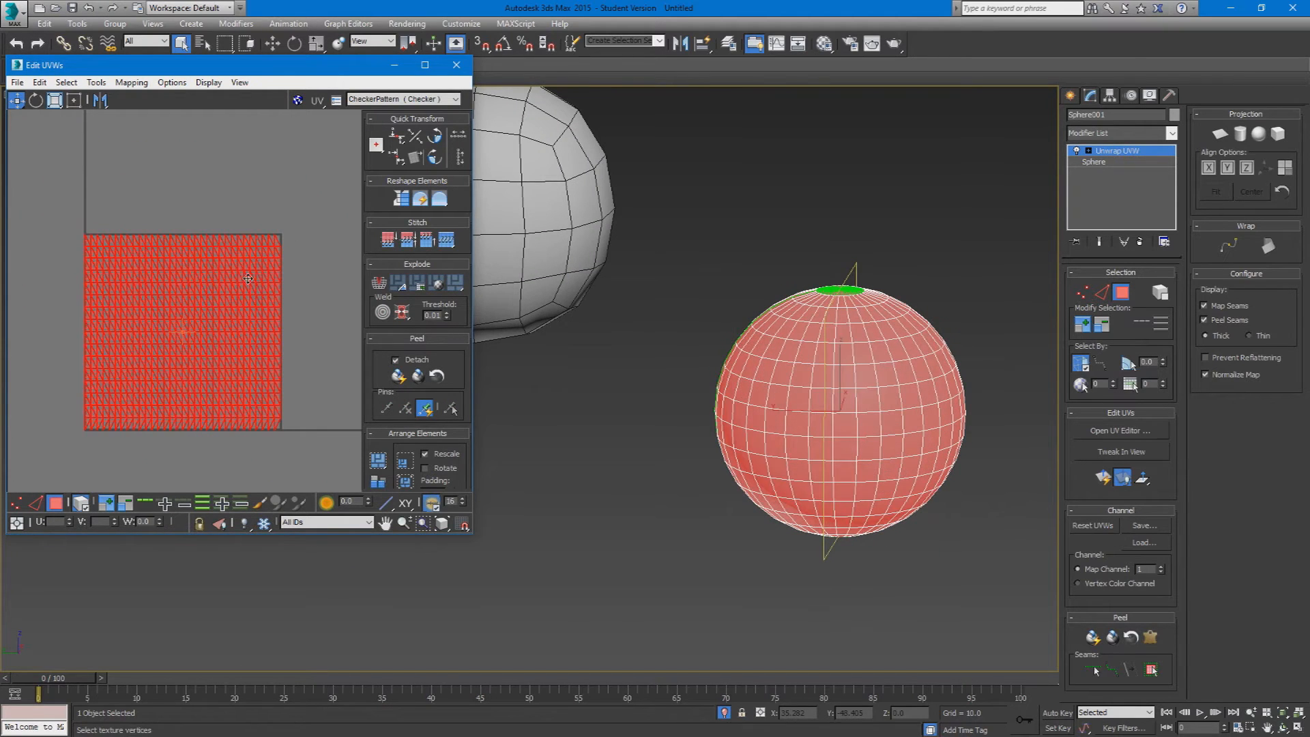
left_click(315, 283)
scroll(238, 320, "up", 2)
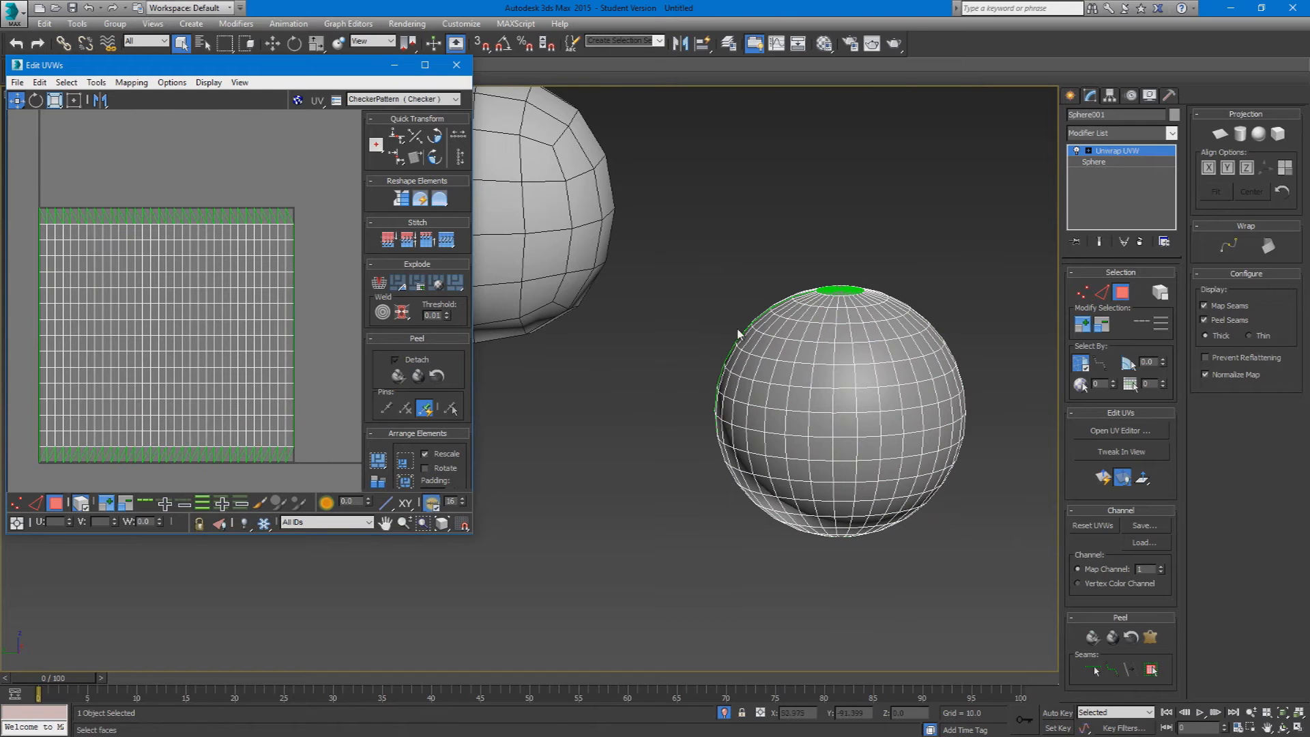
left_click(91, 232)
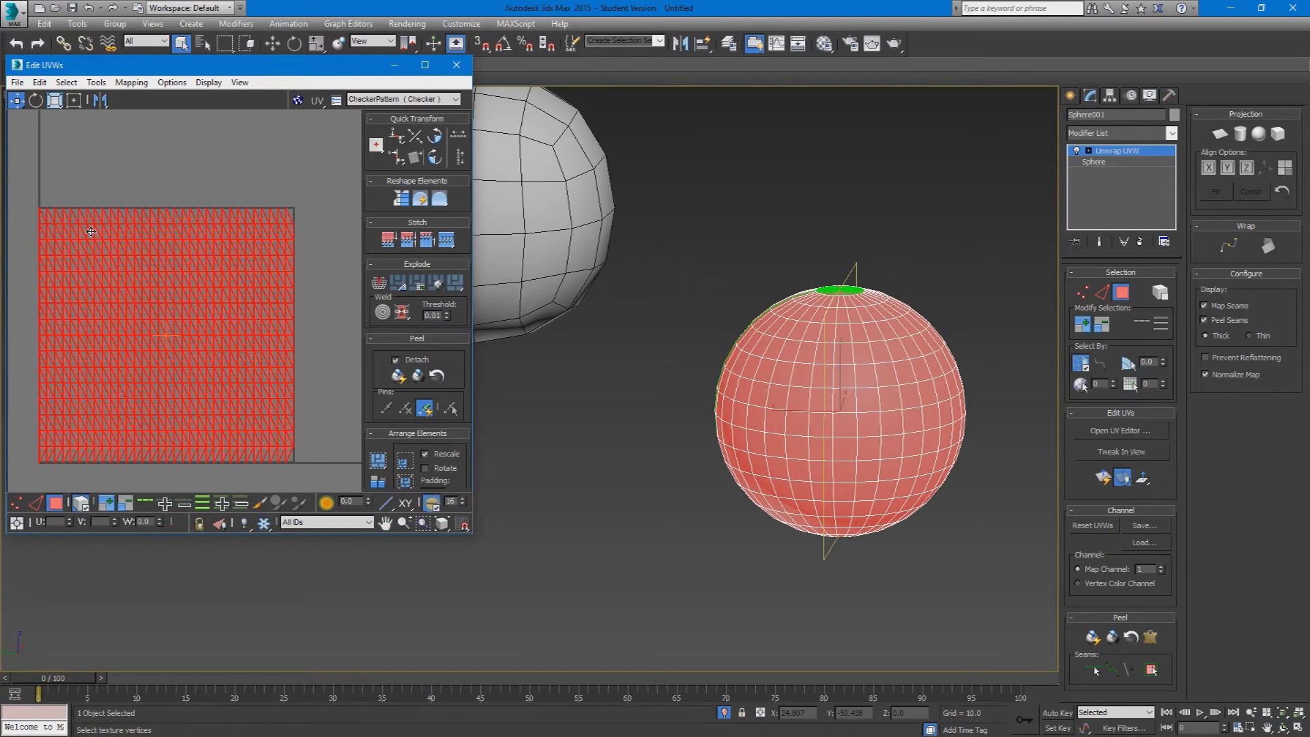
left_click(456, 65)
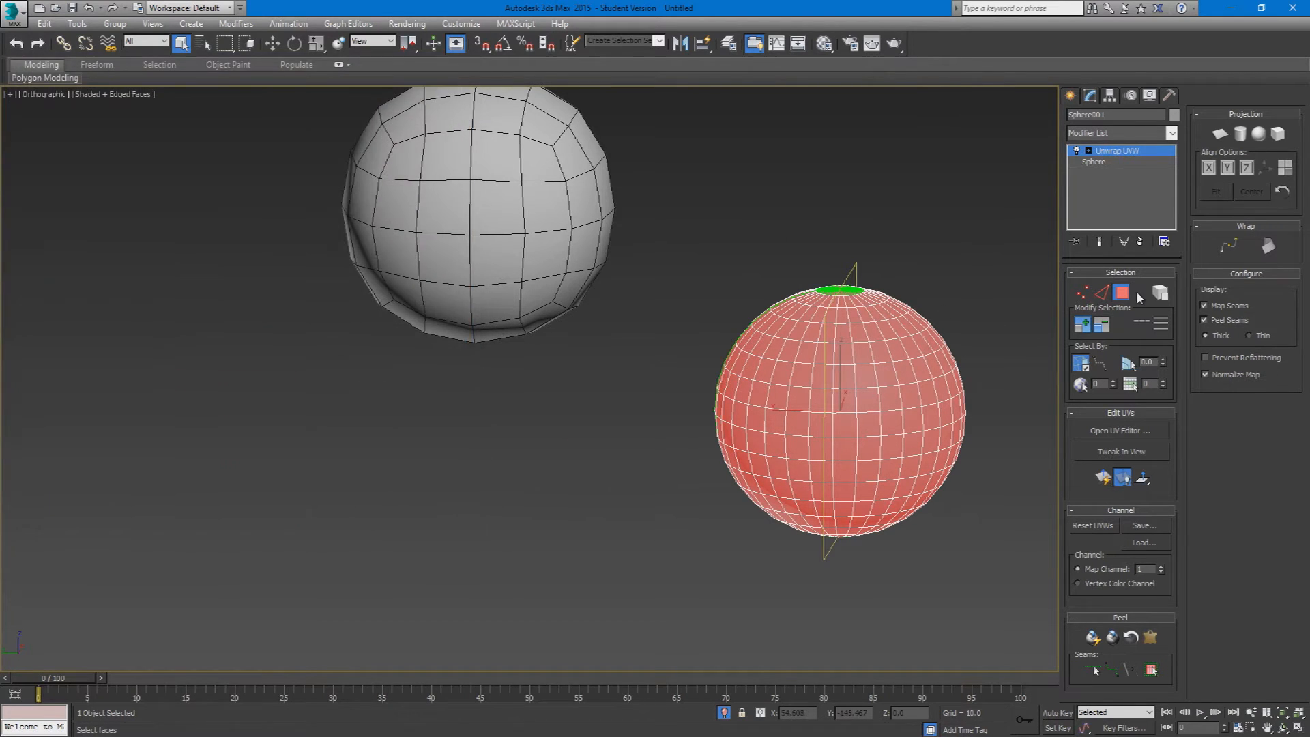
Step: Leave face selection and delete the standard sphere
left_click(1122, 293)
left_click(682, 437)
scroll(696, 444, "down", 5)
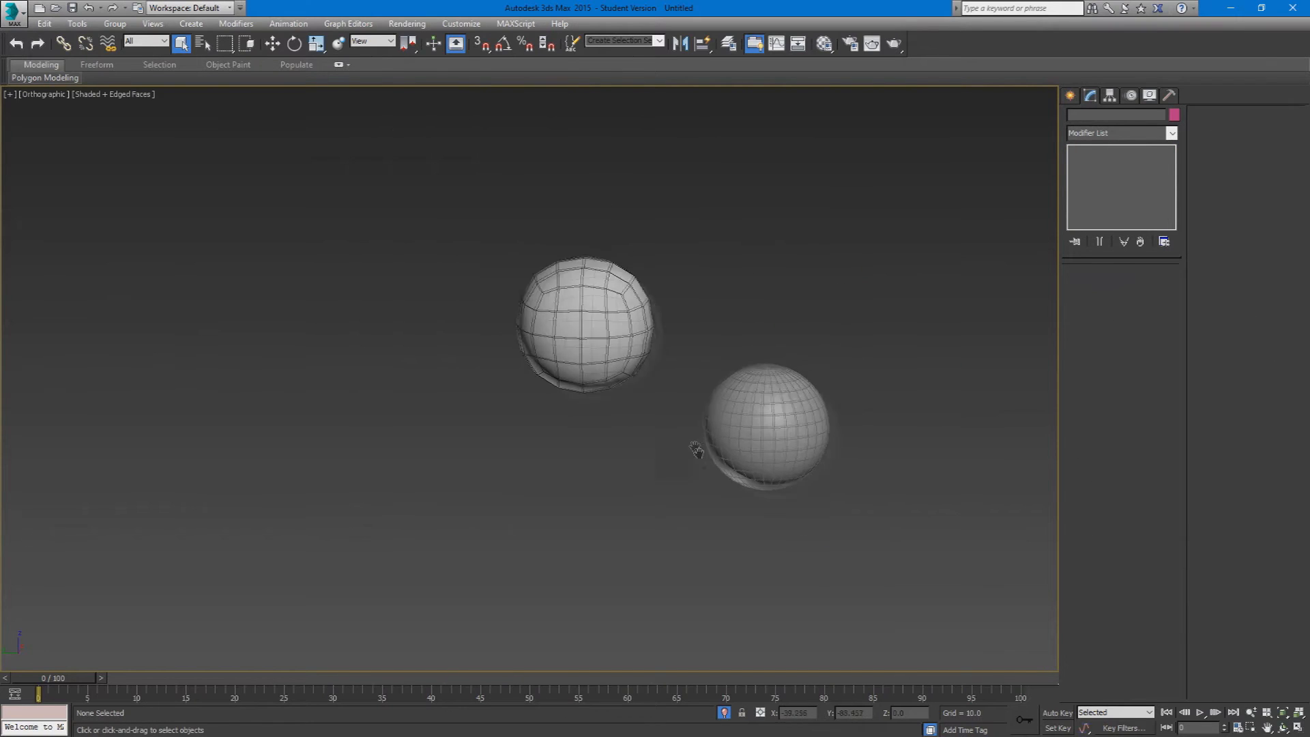
left_click(654, 431)
scroll(655, 434, "up", 4)
scroll(617, 471, "down", 3)
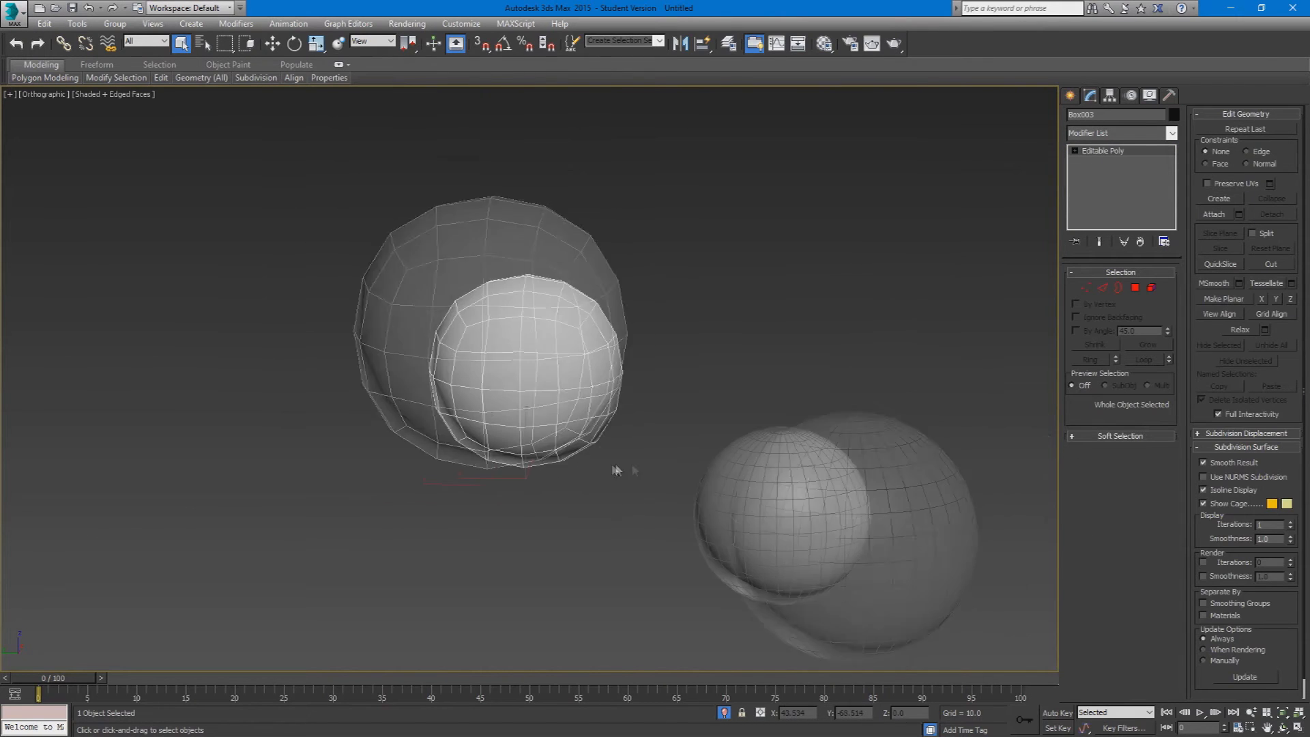
left_click(797, 480)
key("Delete")
Step: Apply an Unwrap UVW modifier to the box-based sphere and orbit around it to inspect its seams
left_click(522, 355)
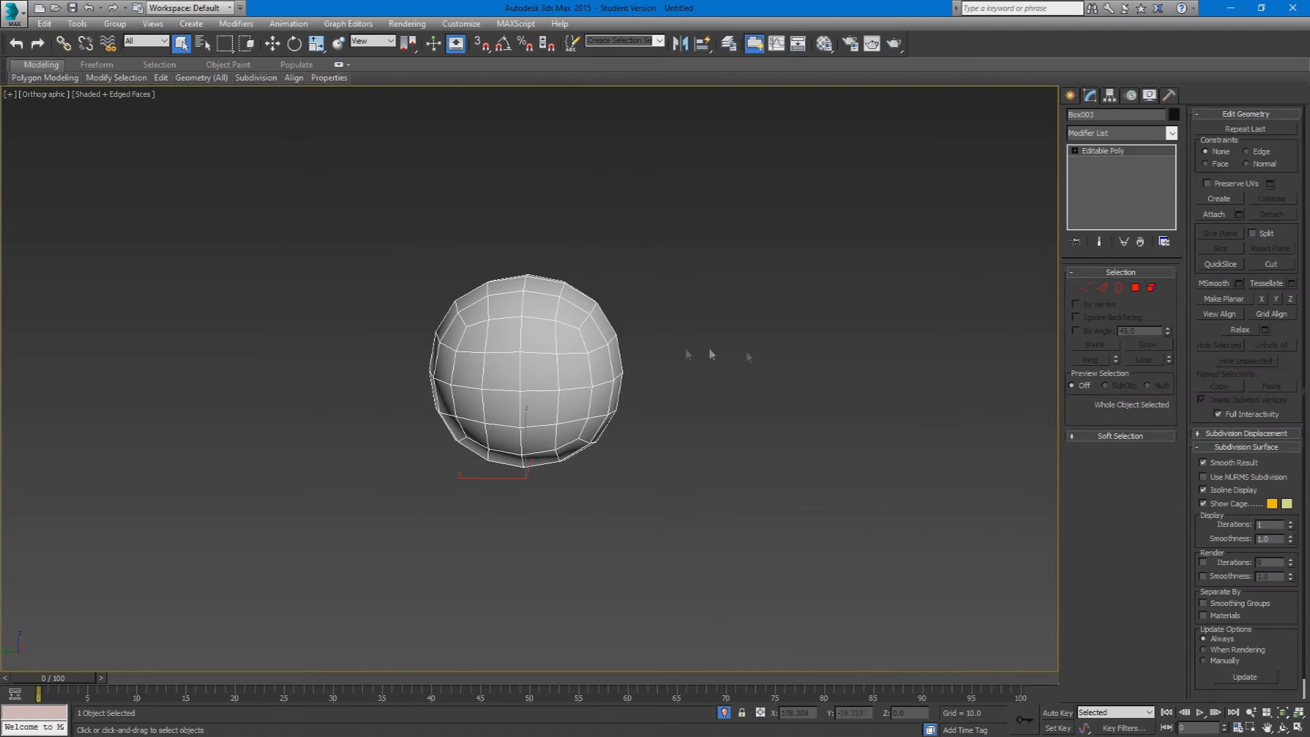
scroll(437, 348, "up", 6)
scroll(751, 450, "down", 2)
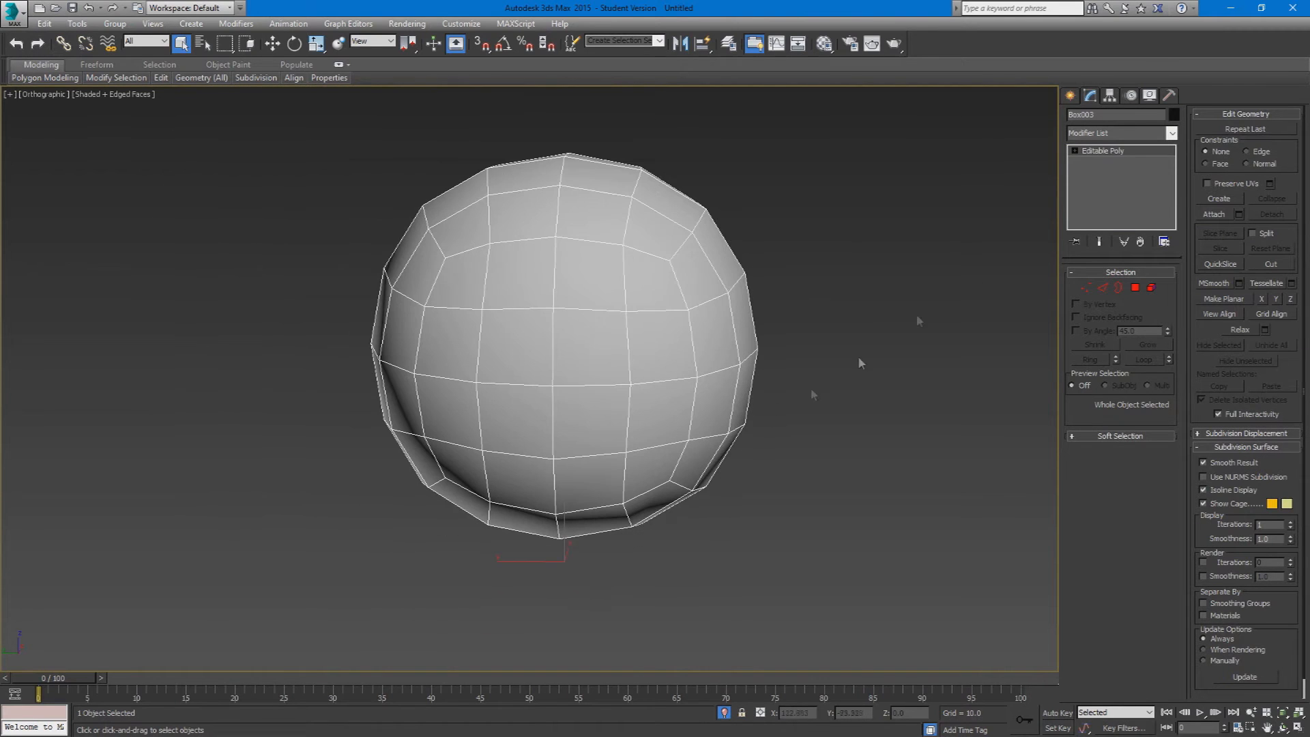
left_click(1117, 134)
key("u")
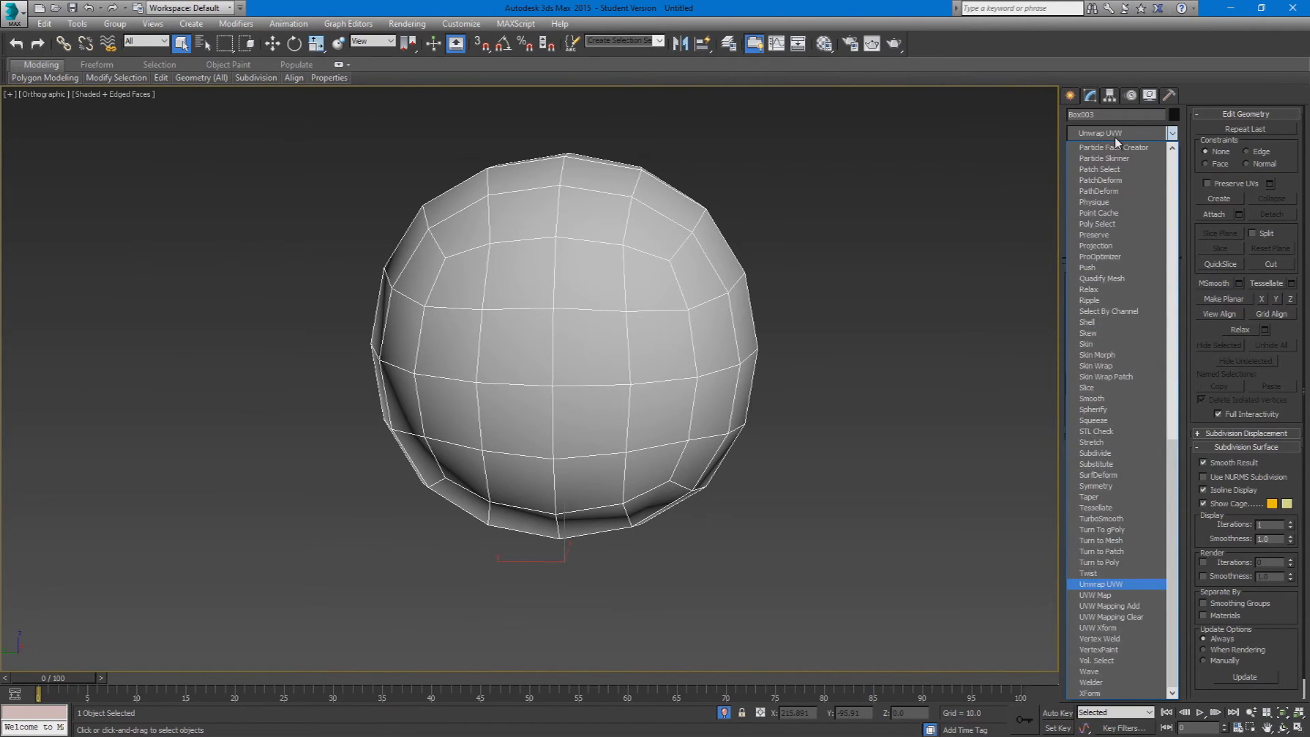
key("Return")
middle_click_drag(749, 347, 655, 380, "alt")
scroll(655, 381, "down", 2)
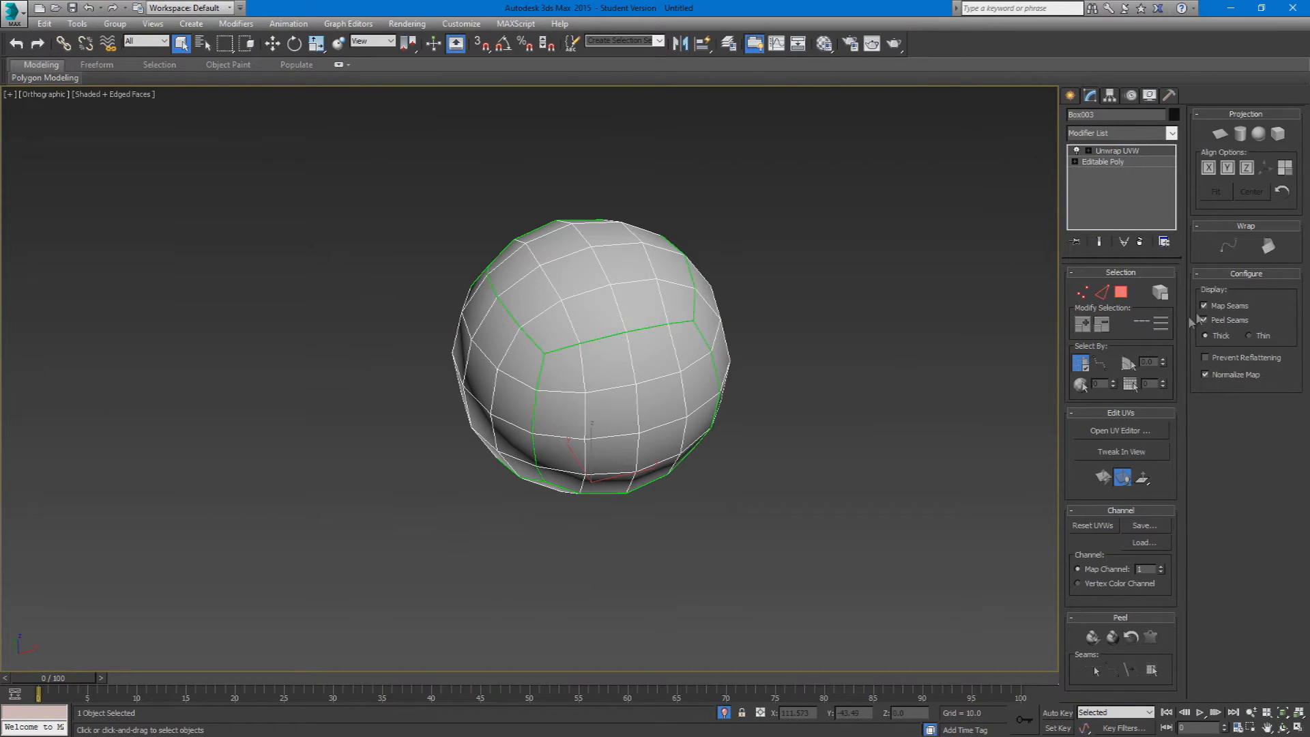
Step: Toggle the Map Seams and Peel Seams displays to see which lines on the sphere belong to each
scroll(629, 343, "up", 2)
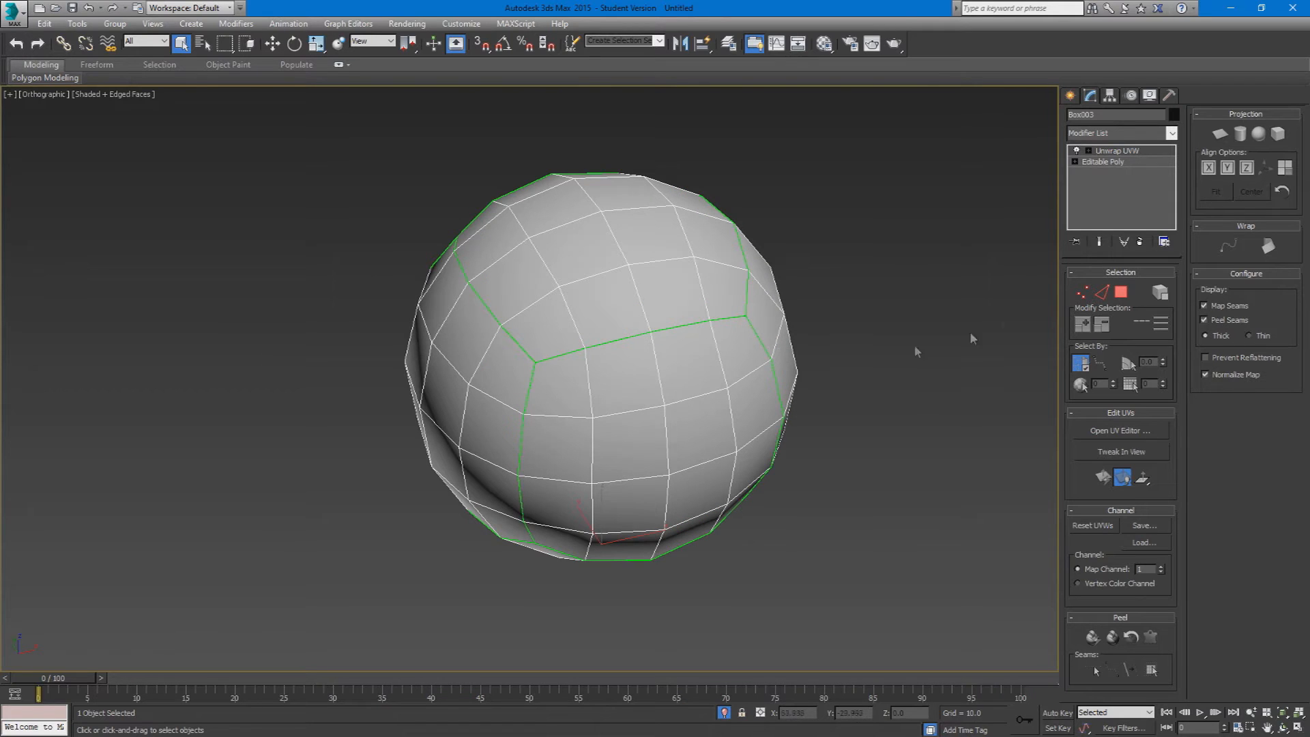
left_click(1206, 307)
left_click(1206, 307)
left_click(1206, 307)
left_click(1206, 307)
left_click(1206, 307)
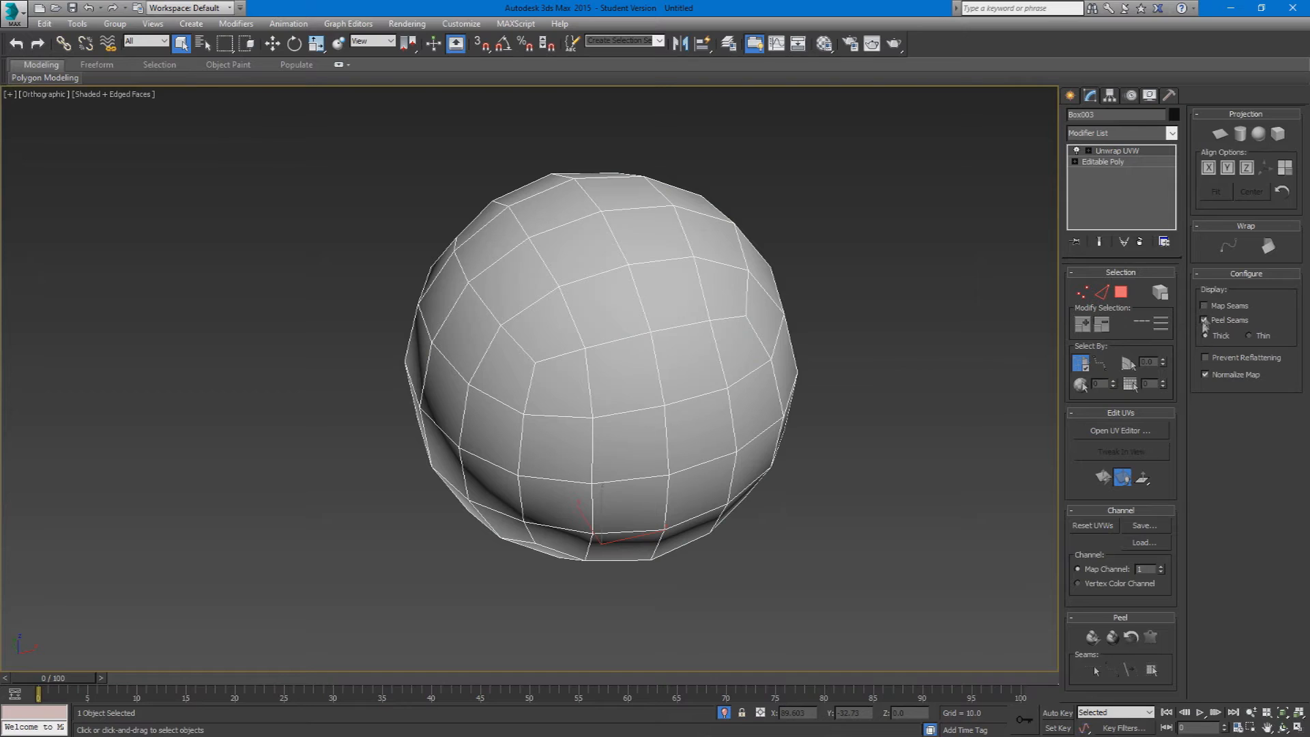
left_click(1204, 306)
left_click(1205, 306)
left_click(1205, 306)
left_click(1205, 305)
left_click(1206, 307)
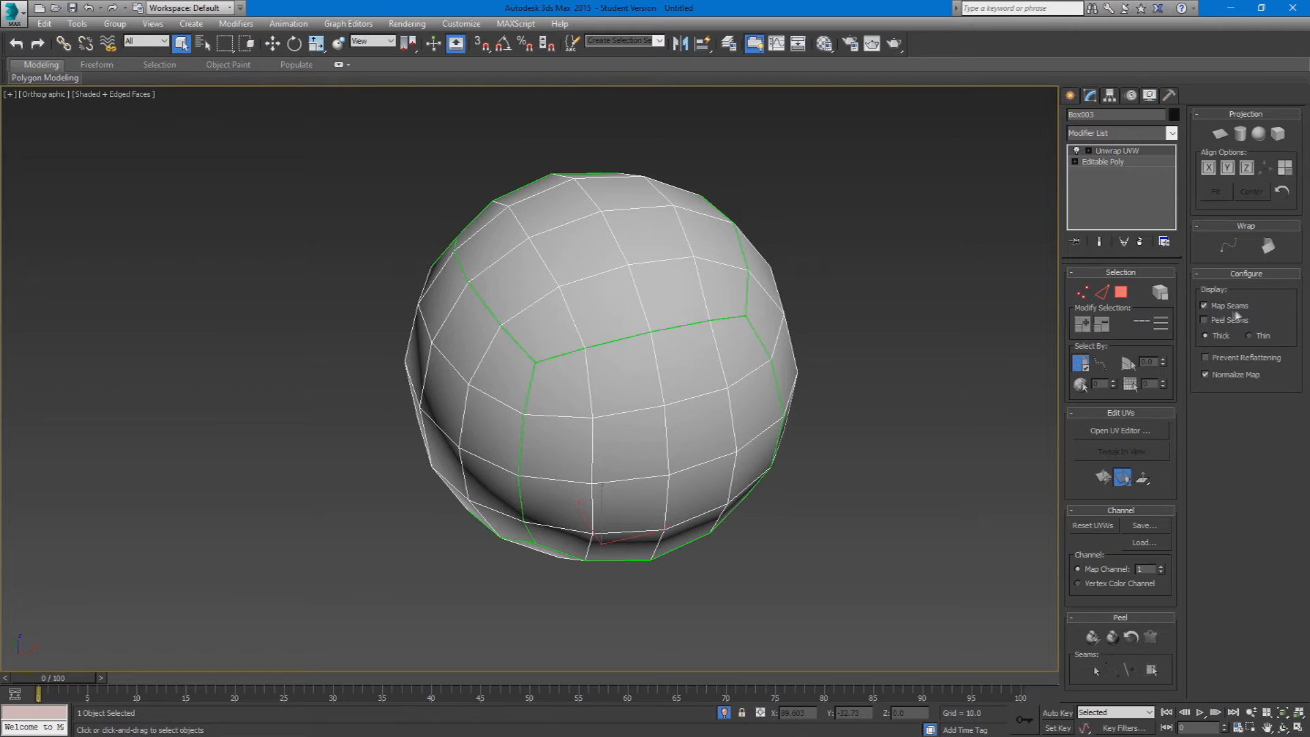
Step: Display peel seams only, with map seams hidden, and switch the Unwrap UVW modifier to edge selection
middle_click_drag(642, 328, 686, 313, "alt")
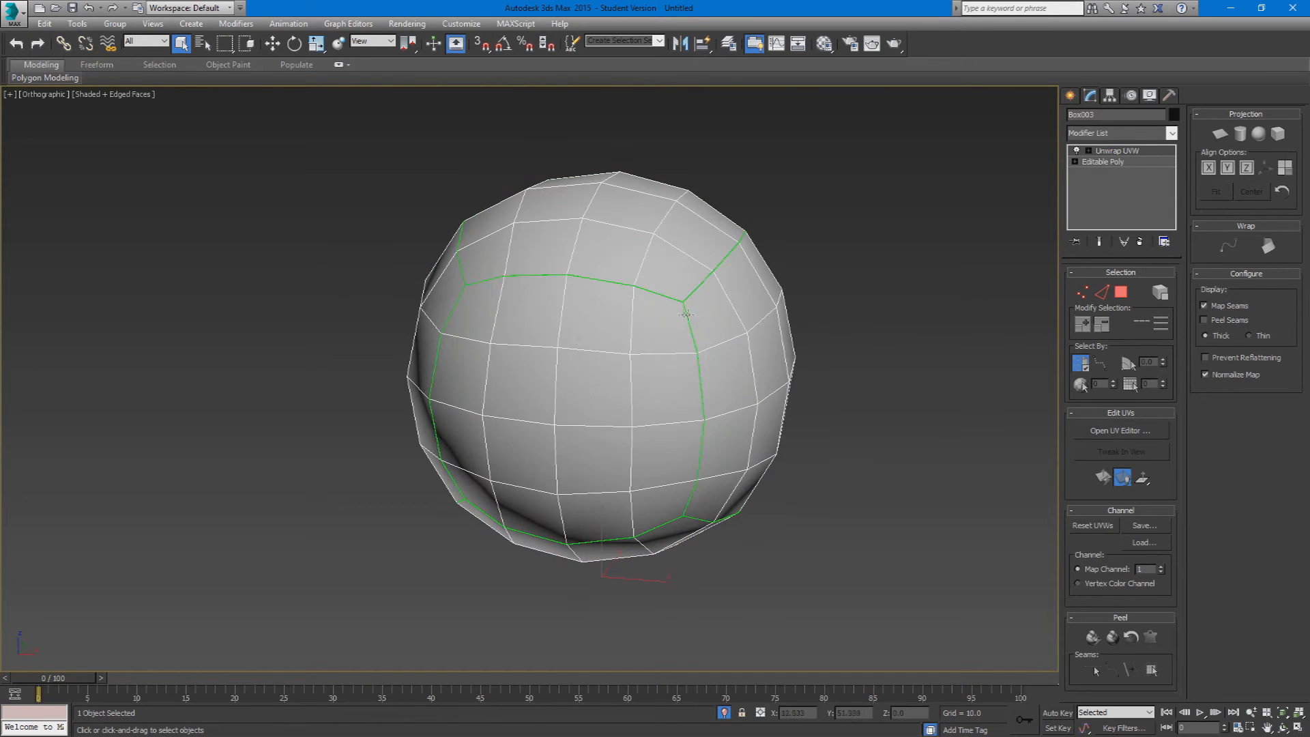
left_click(1206, 320)
left_click(1205, 305)
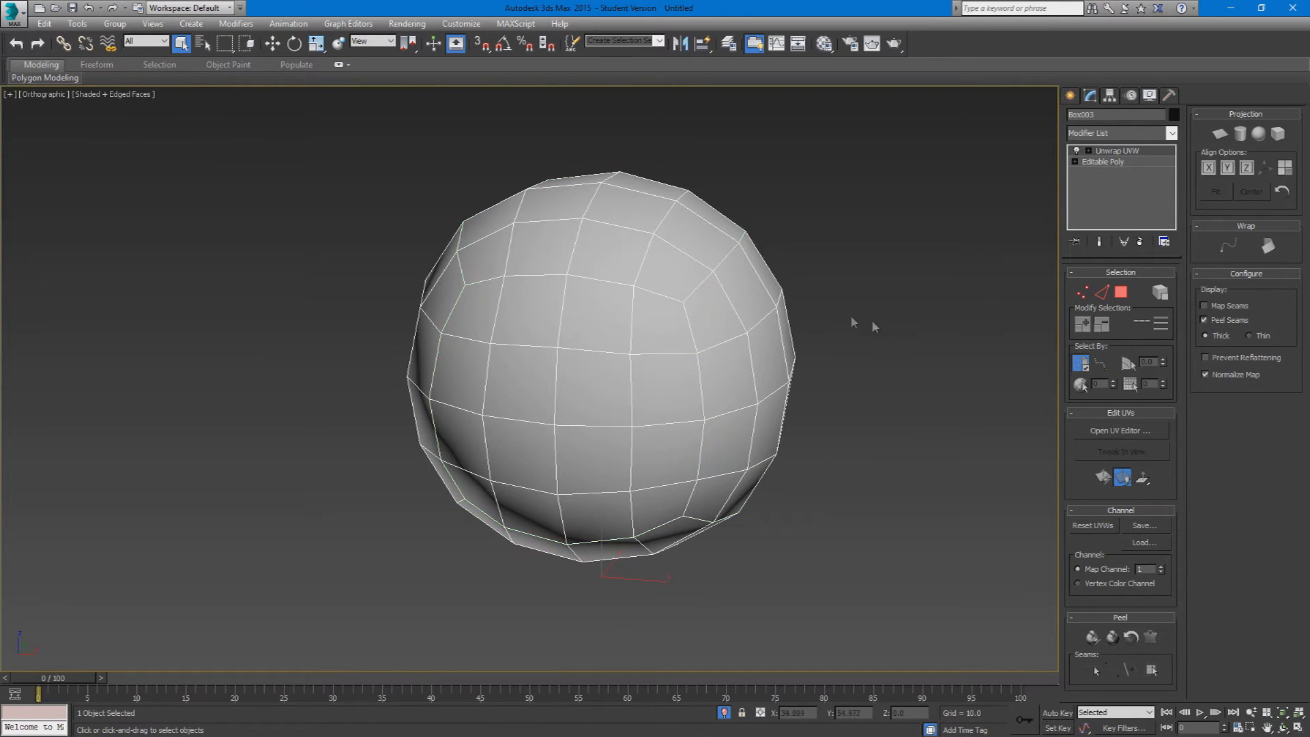
middle_click_drag(850, 324, 777, 343, "alt")
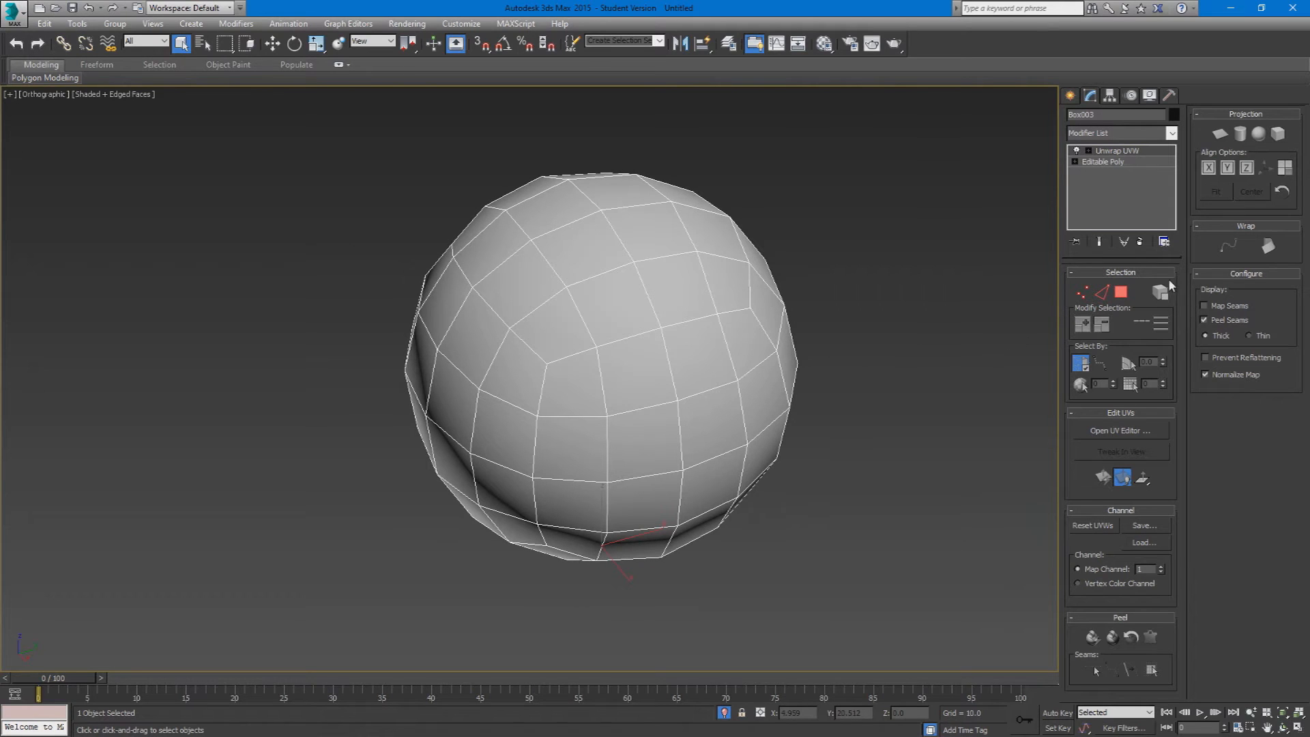
middle_click_drag(855, 440, 633, 485)
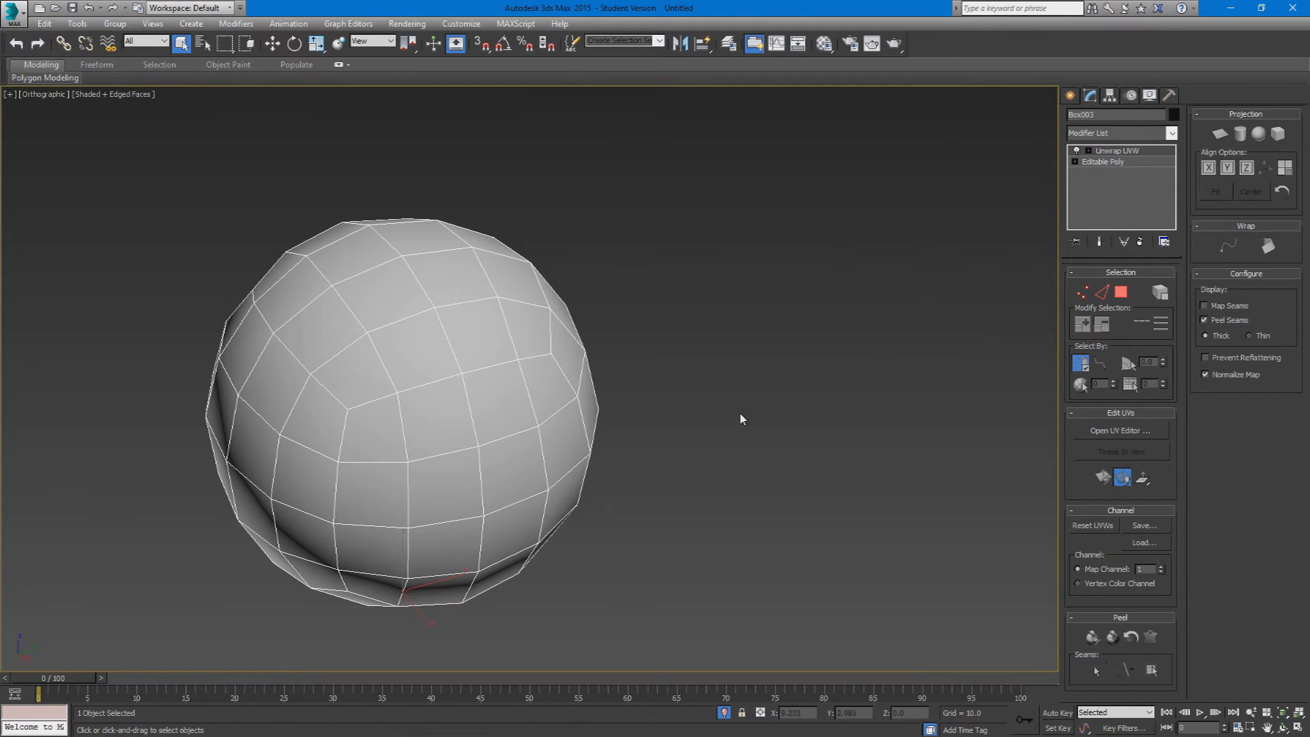
middle_click_drag(743, 419, 831, 417)
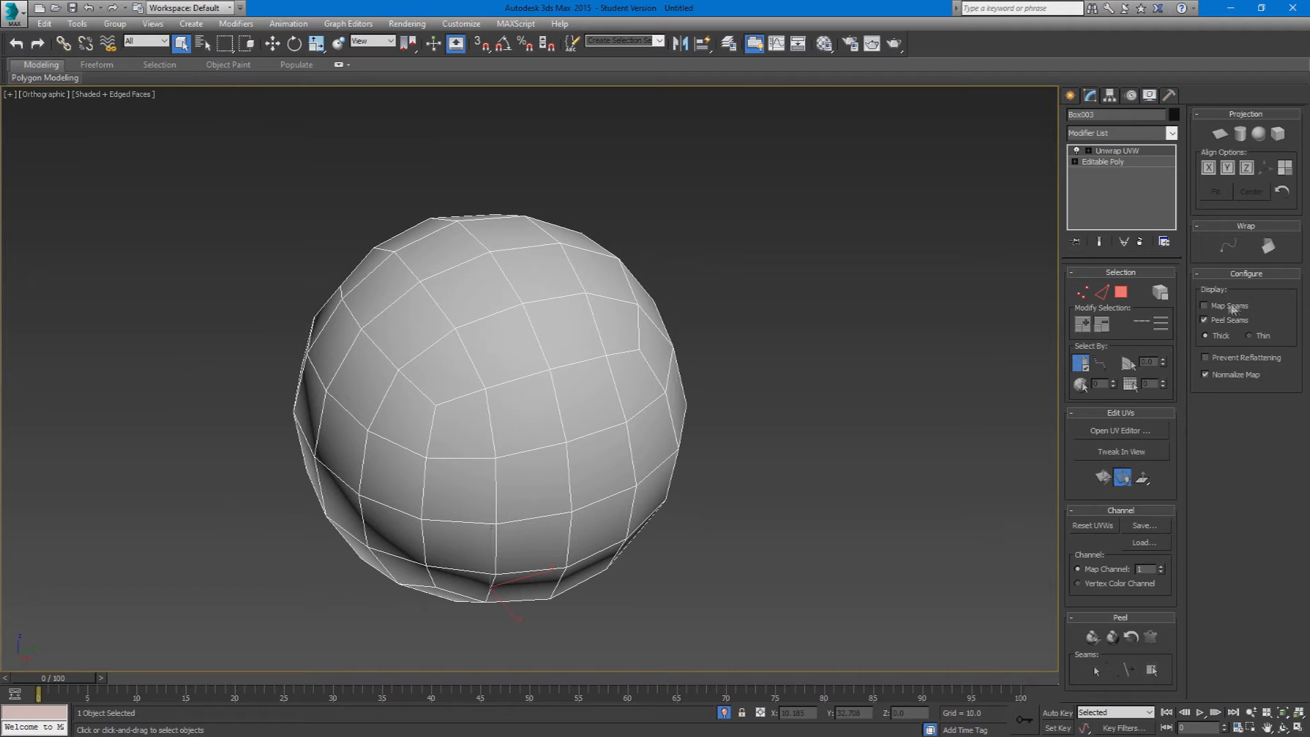
middle_click_drag(624, 399, 591, 355, "alt")
left_click(1102, 292)
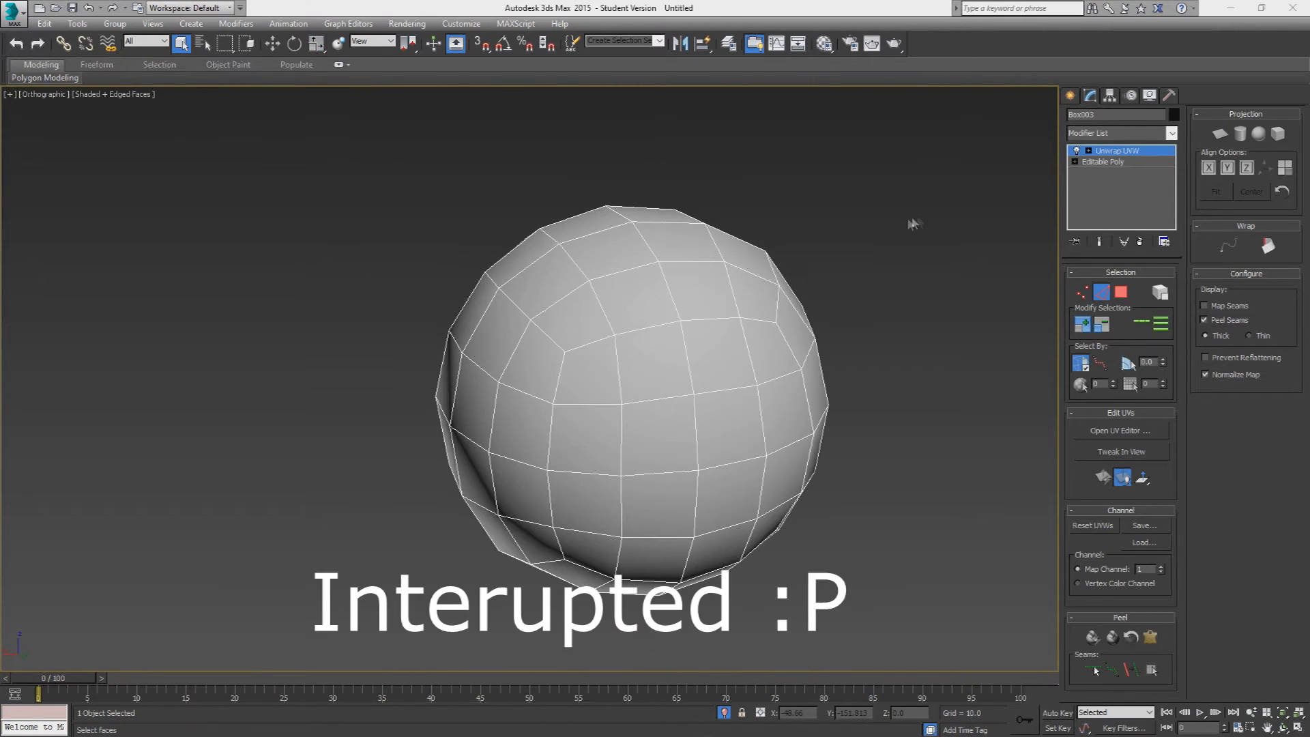
Step: Examine the sphere's edge layout from several sides to locate the corners of its original box faces
middle_click_drag(795, 257, 676, 380, "alt")
scroll(842, 307, "up", 3)
scroll(836, 305, "down", 3)
scroll(763, 355, "down", 2)
scroll(754, 366, "up", 4)
scroll(648, 372, "down", 2)
middle_click_drag(746, 322, 567, 321, "alt")
scroll(546, 299, "up", 2)
scroll(565, 316, "down", 2)
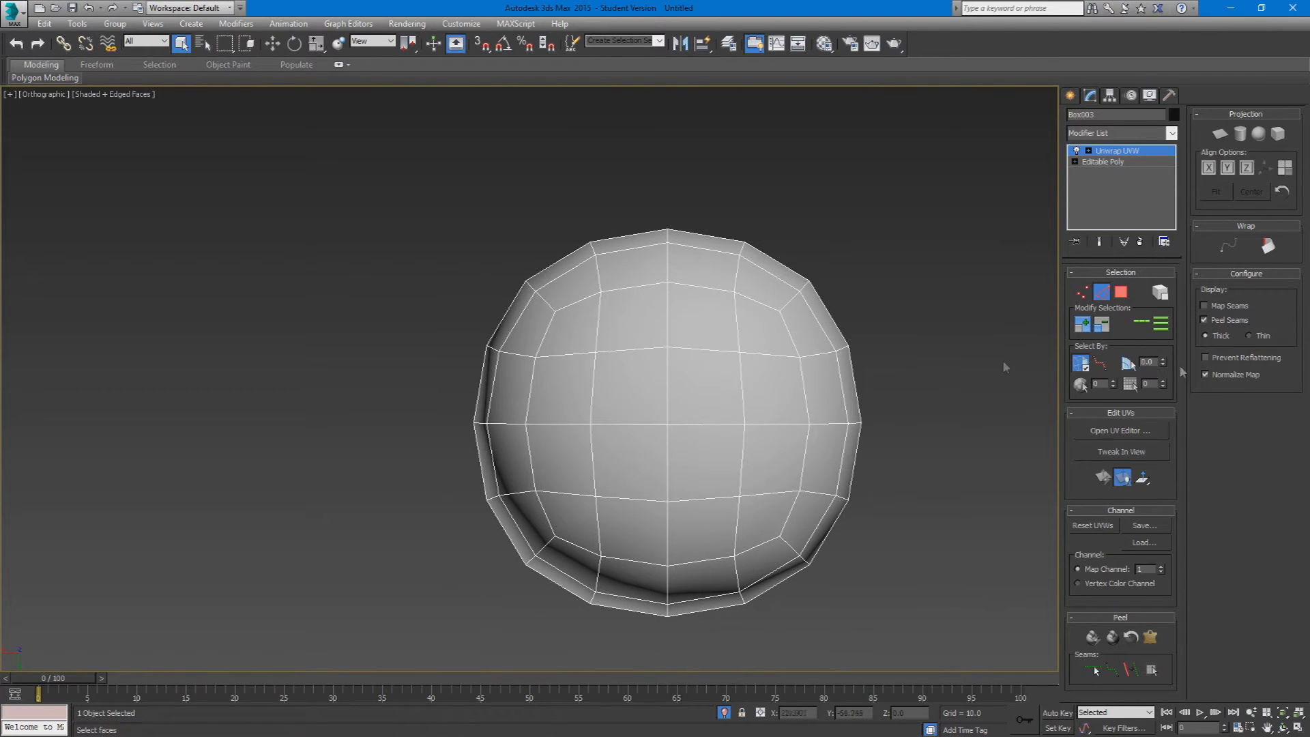
Step: Sketch the planned box-shaped seam layout over a magnified view of the sphere, and clear the drawing
left_click_drag(932, 166, 301, 640)
middle_click_drag(604, 436, 553, 399, "alt")
left_click_drag(921, 137, 278, 656)
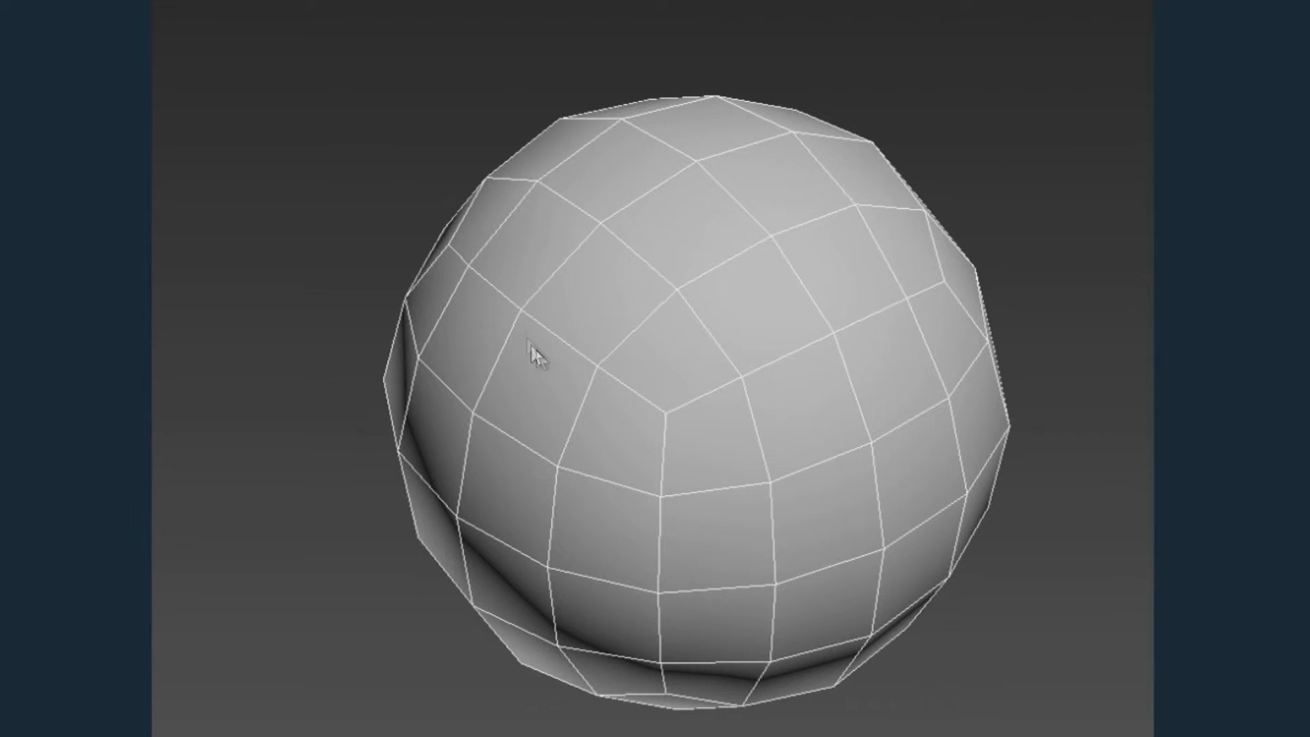
mouse_move(448, 246)
left_mouse_down()
mouse_move(495, 296)
mouse_move(670, 409)
mouse_move(799, 377)
mouse_move(917, 298)
left_mouse_up()
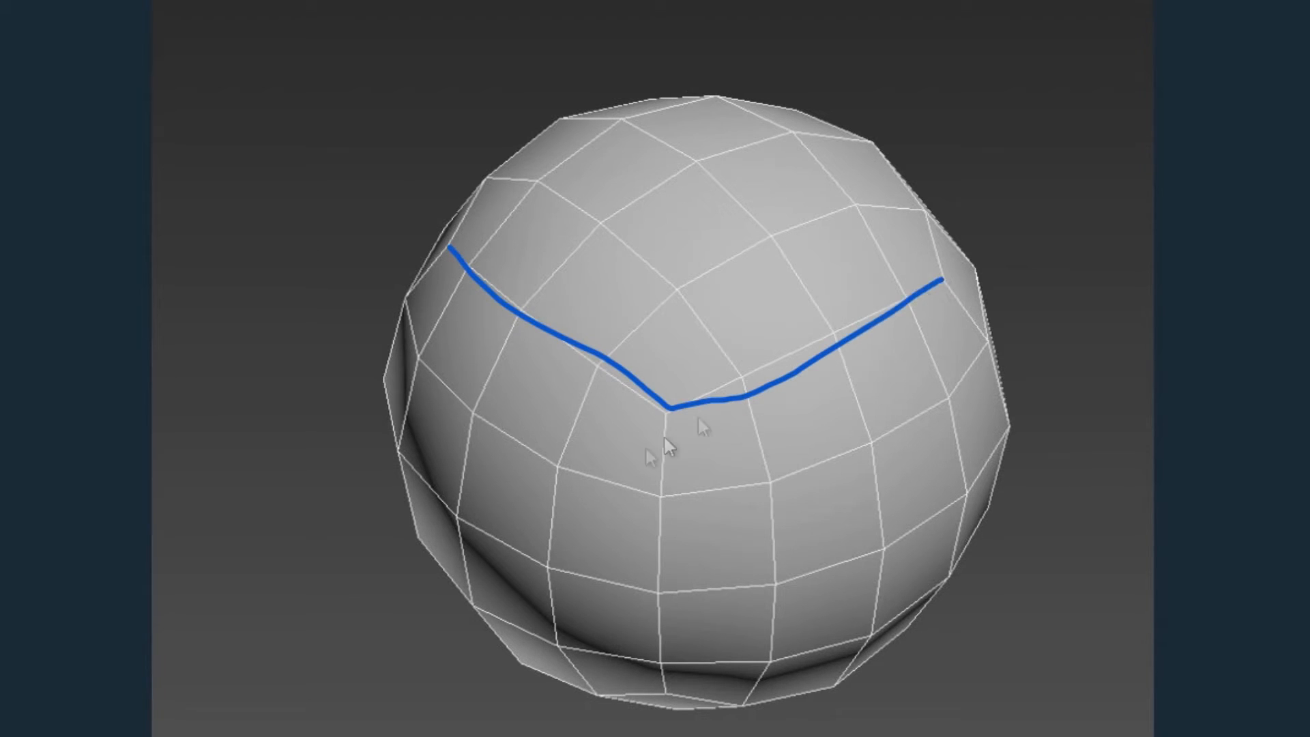
left_click_drag(670, 410, 658, 698)
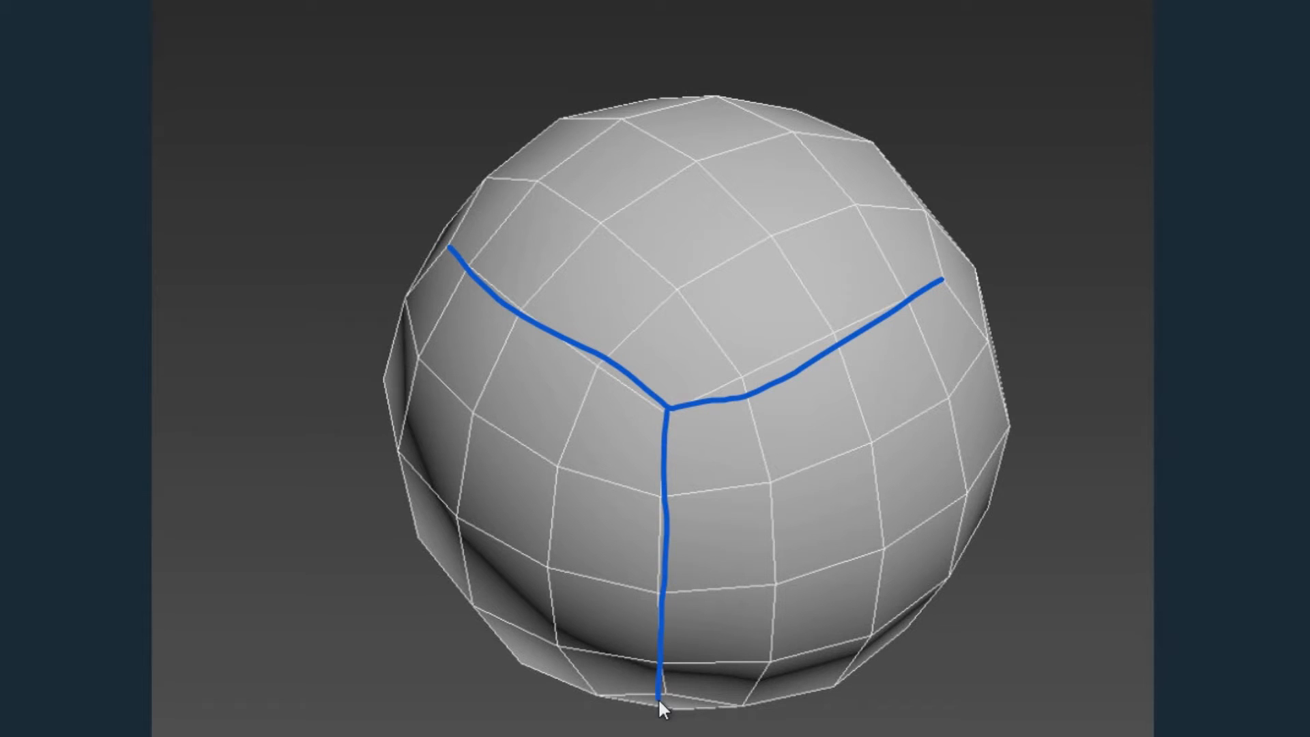
mouse_move(941, 276)
left_mouse_down()
mouse_move(825, 146)
mouse_move(713, 93)
left_mouse_up()
left_click_drag(452, 239, 696, 95)
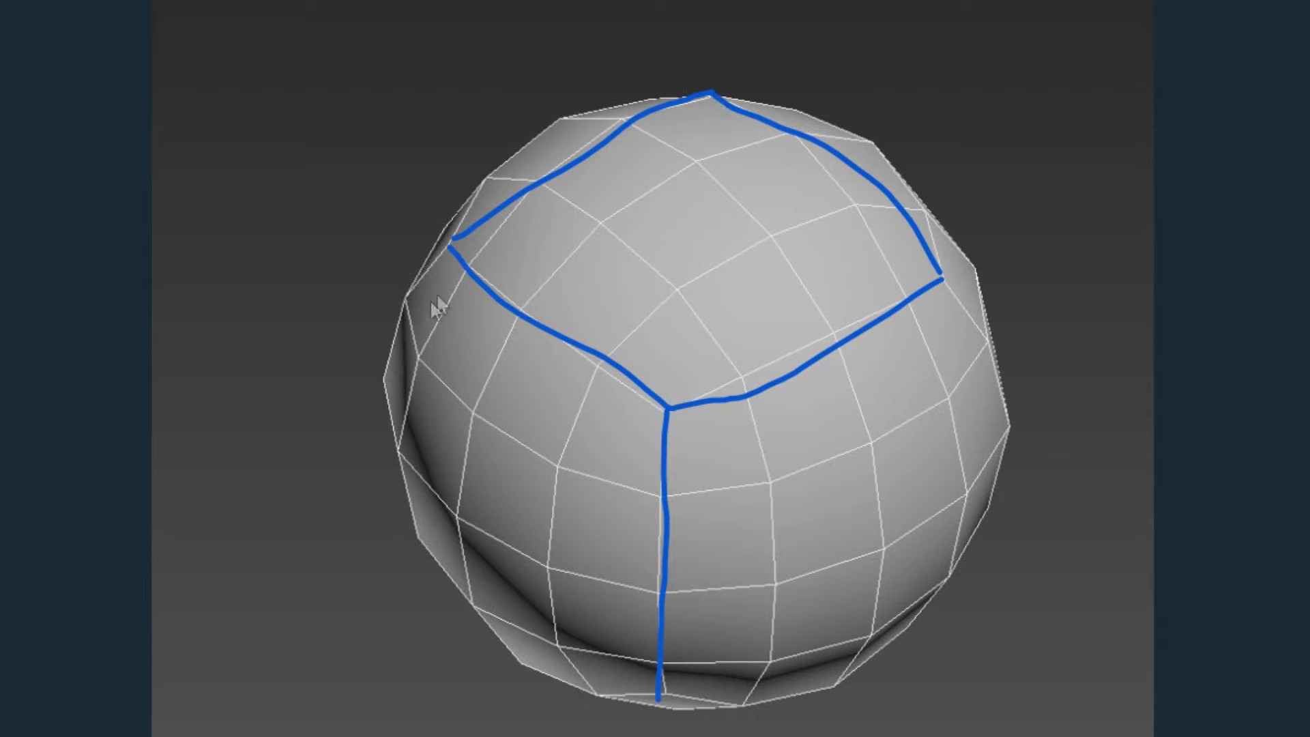
mouse_move(455, 345)
left_mouse_down()
mouse_move(457, 636)
mouse_move(678, 695)
mouse_move(658, 695)
mouse_move(1005, 511)
left_mouse_up()
left_click_drag(942, 277, 971, 535)
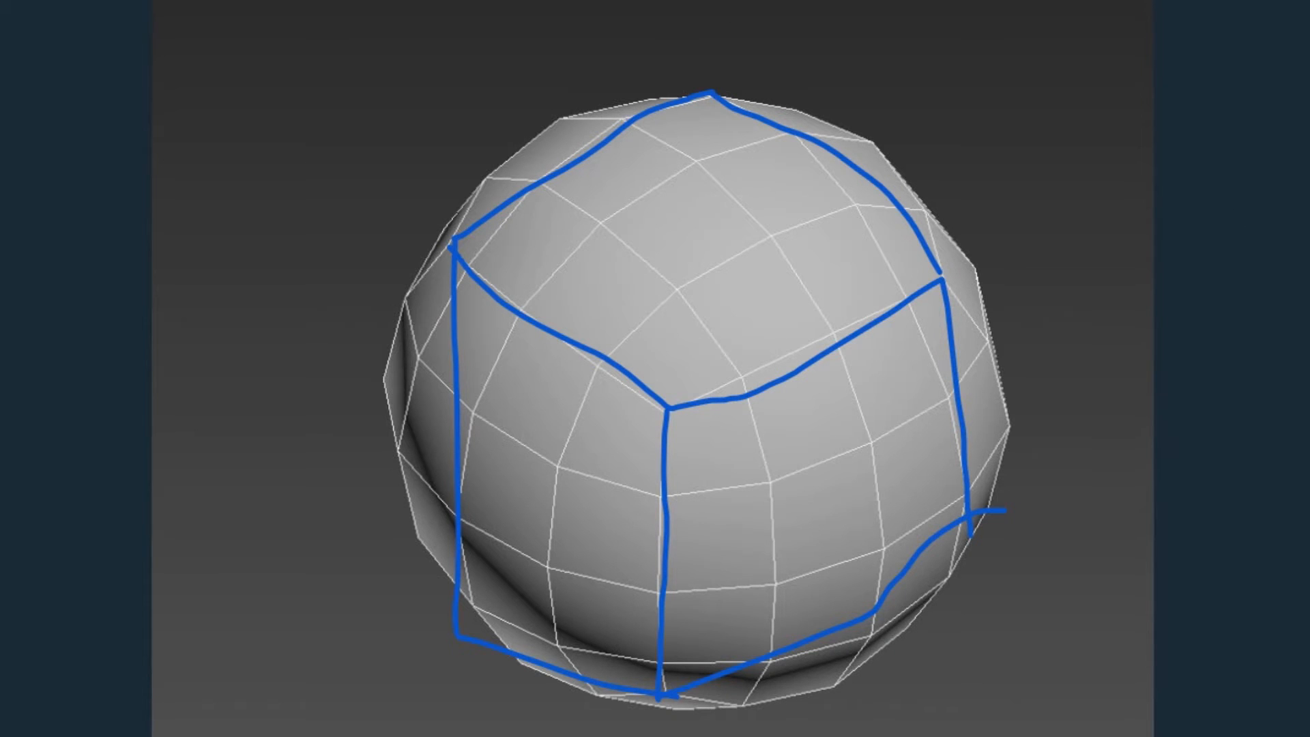
key("Right")
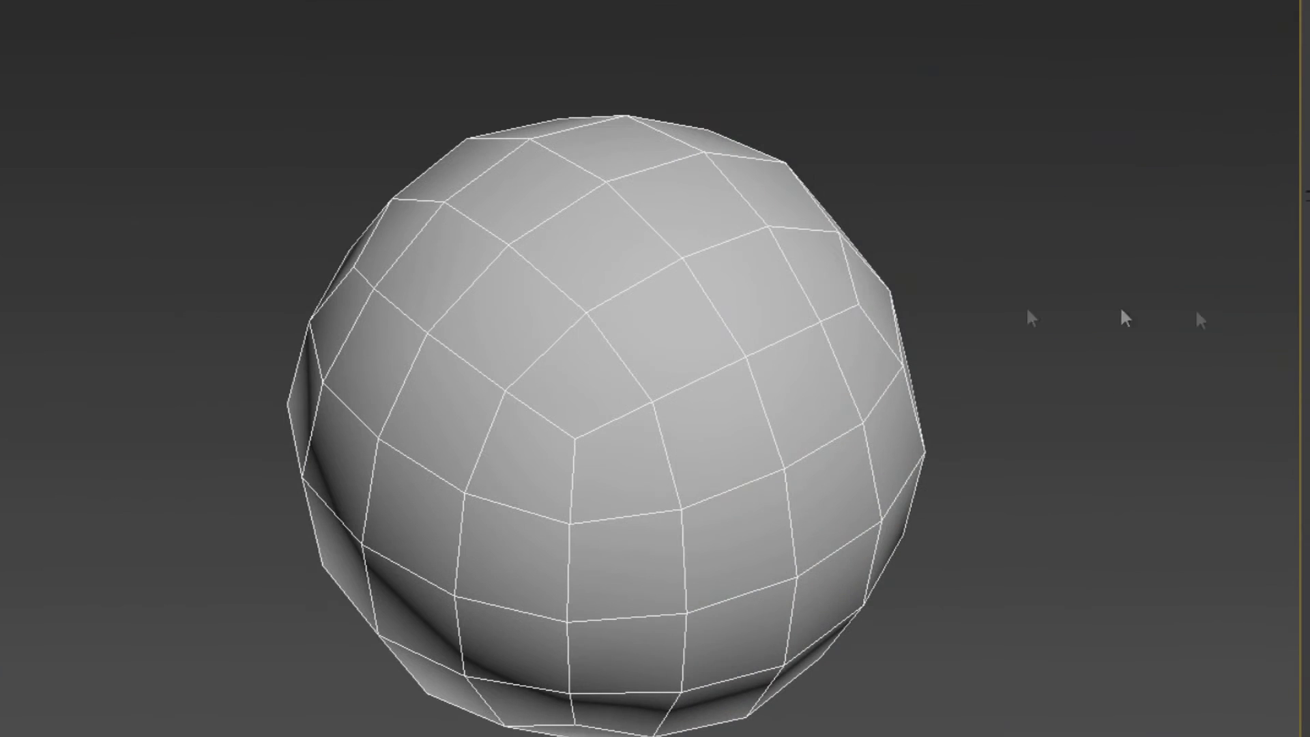
Step: Trace a point-to-point peel seam from corner to corner around the sphere's upper box face
middle_click_drag(1068, 362, 924, 317, "alt")
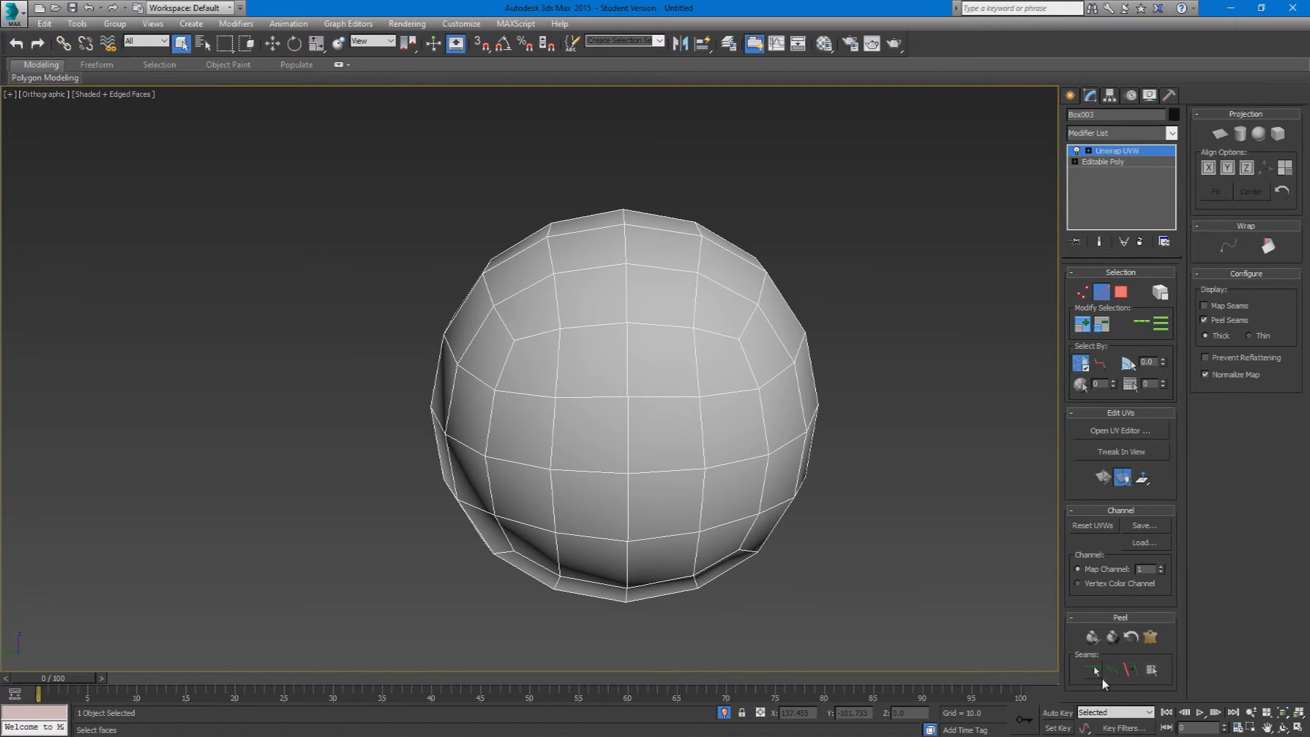
left_click(1110, 671)
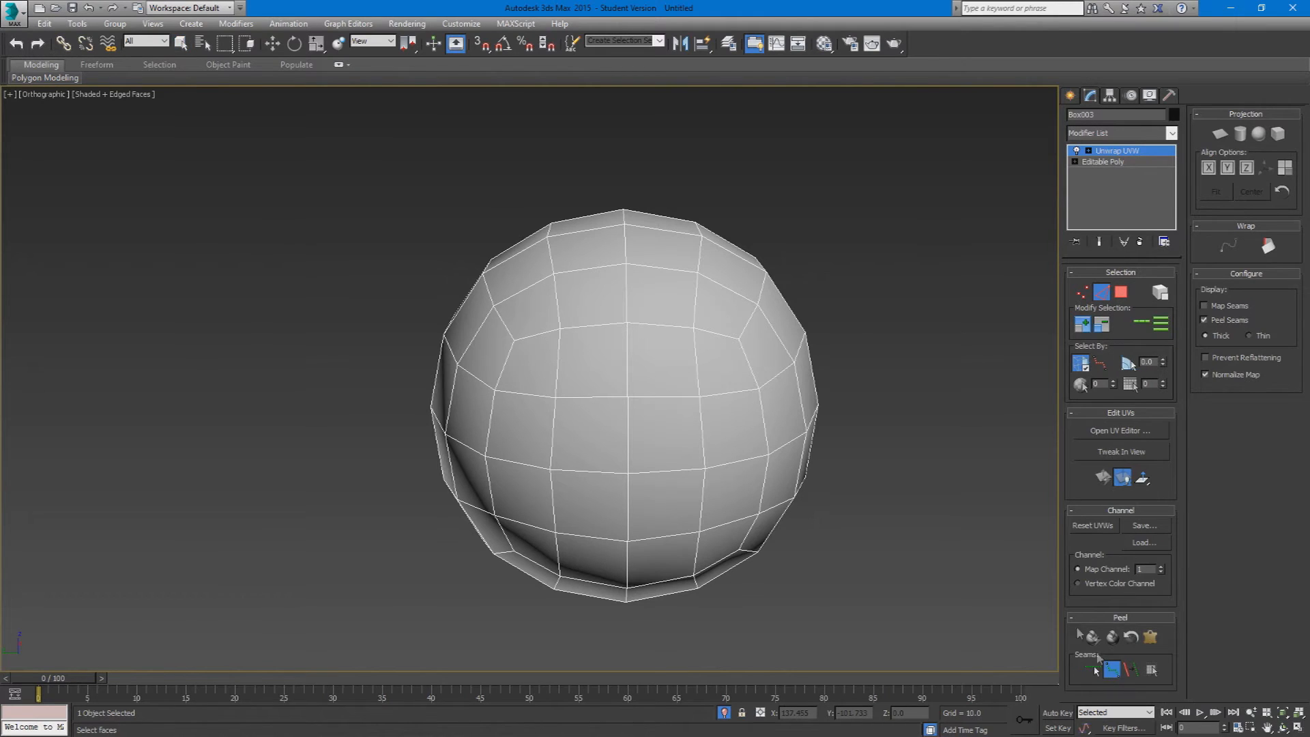
left_click(516, 339)
left_click(737, 339)
middle_click_drag(737, 339, 706, 380, "alt")
left_click(773, 383)
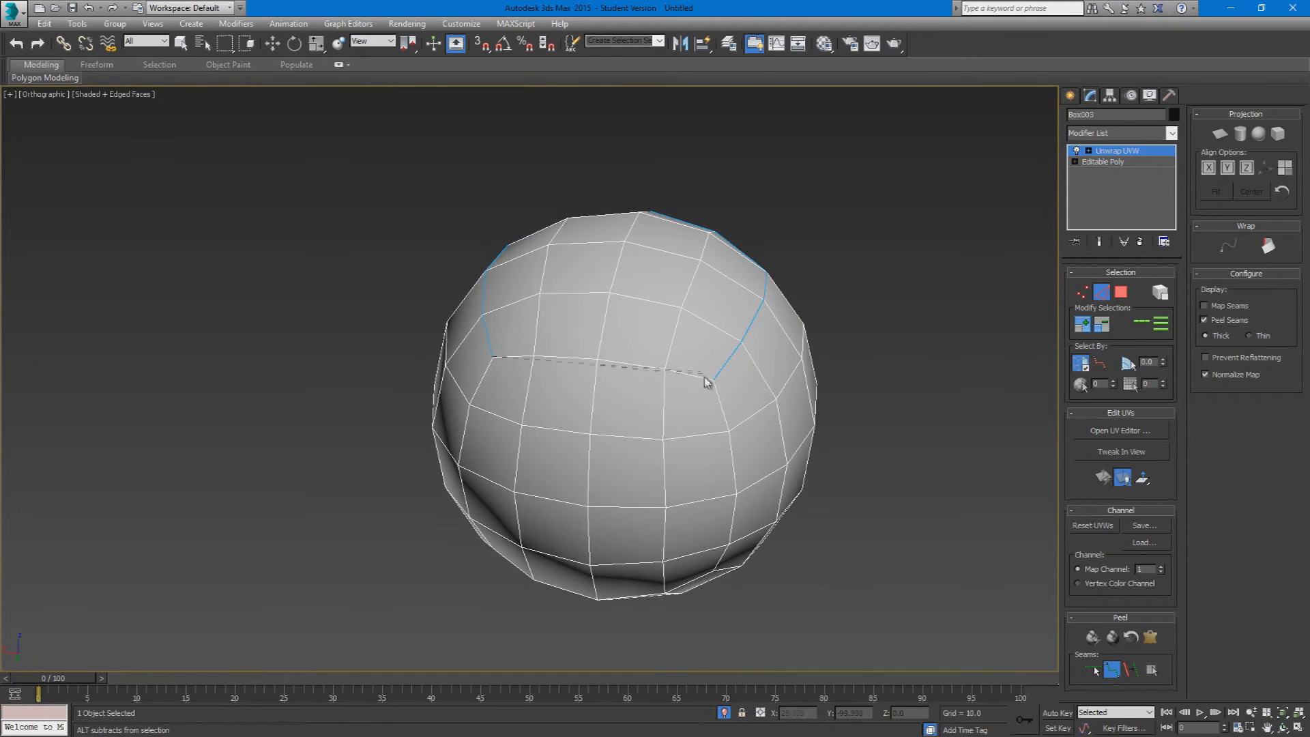
left_click(711, 380)
Step: Trace a second point-to-point seam loop around the corners of the sphere's opposite, lower box face
middle_click_drag(731, 423, 620, 416, "alt")
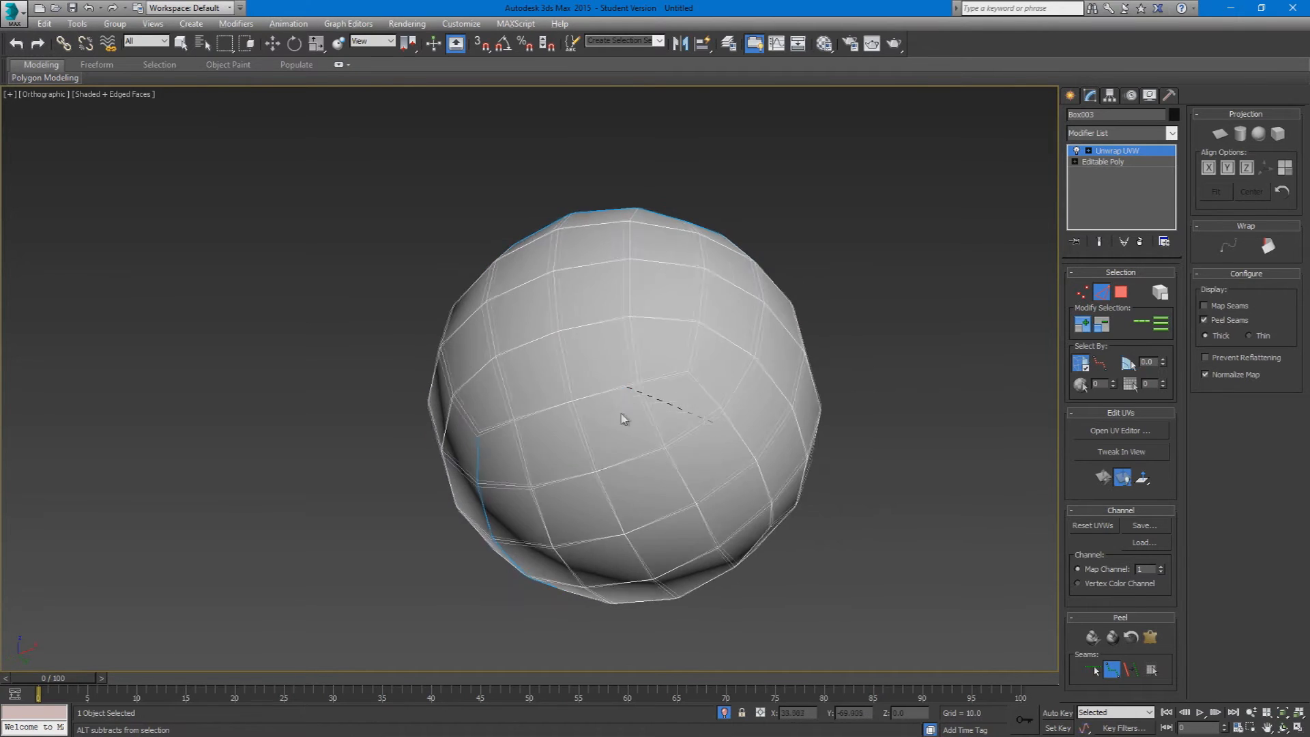
middle_click_drag(694, 375, 639, 417, "alt")
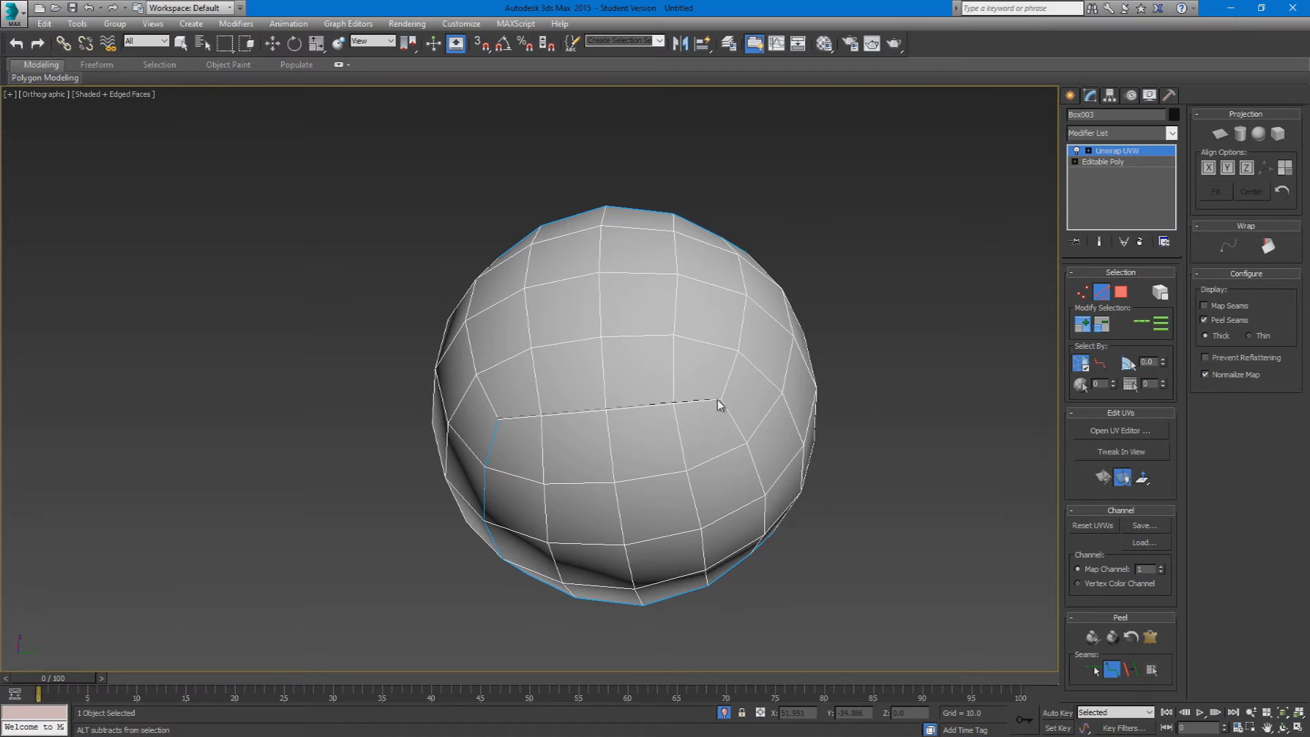
middle_click_drag(717, 402, 685, 460, "alt")
left_click(685, 403)
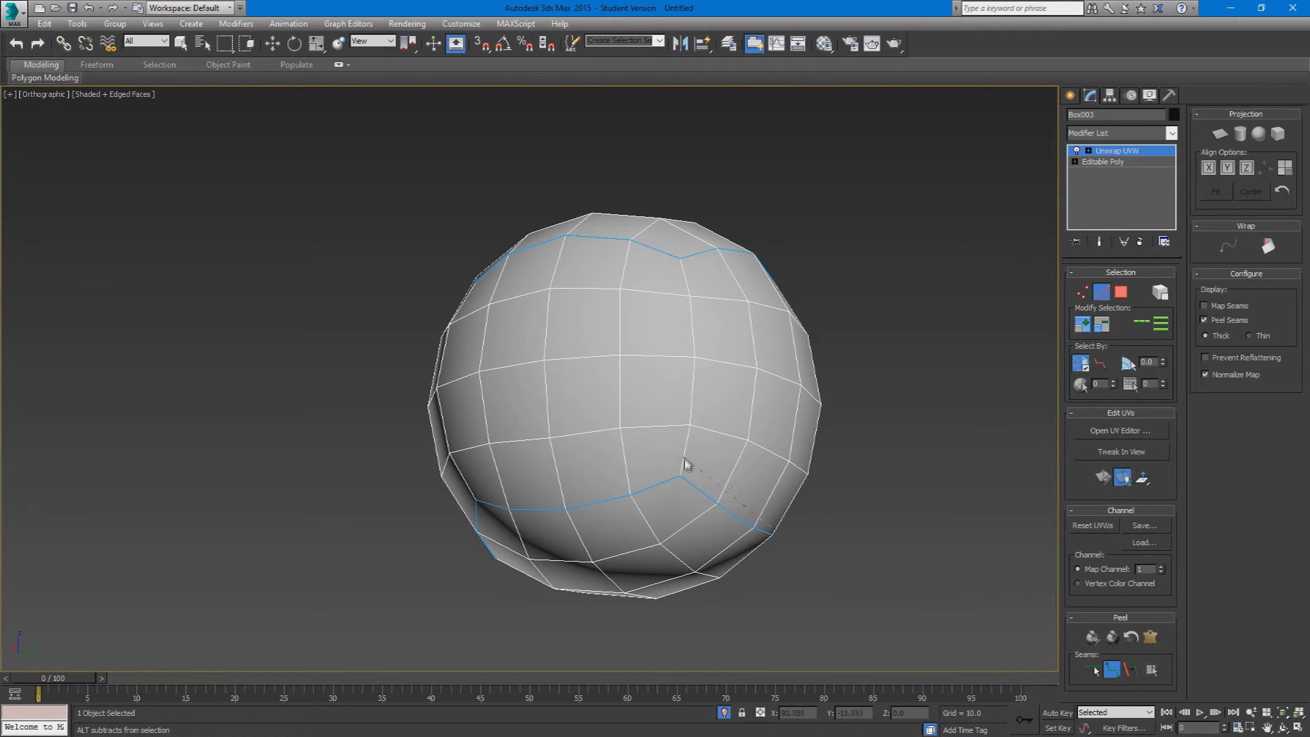
Step: Connect the upper and lower seam loops with vertical point-to-point seams between matching box corners, and check the result
right_click(682, 257)
middle_click_drag(547, 314, 641, 331, "alt")
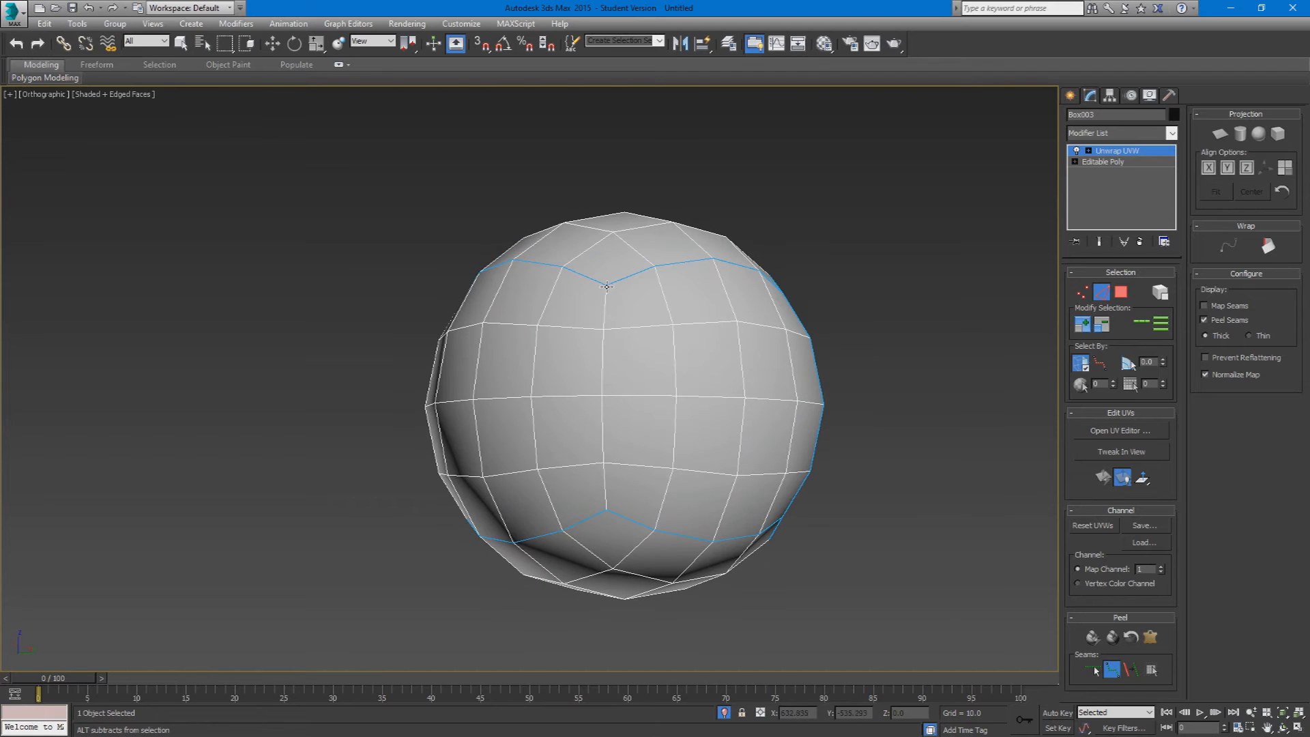
right_click(604, 512)
middle_click_drag(605, 512, 520, 309, "alt")
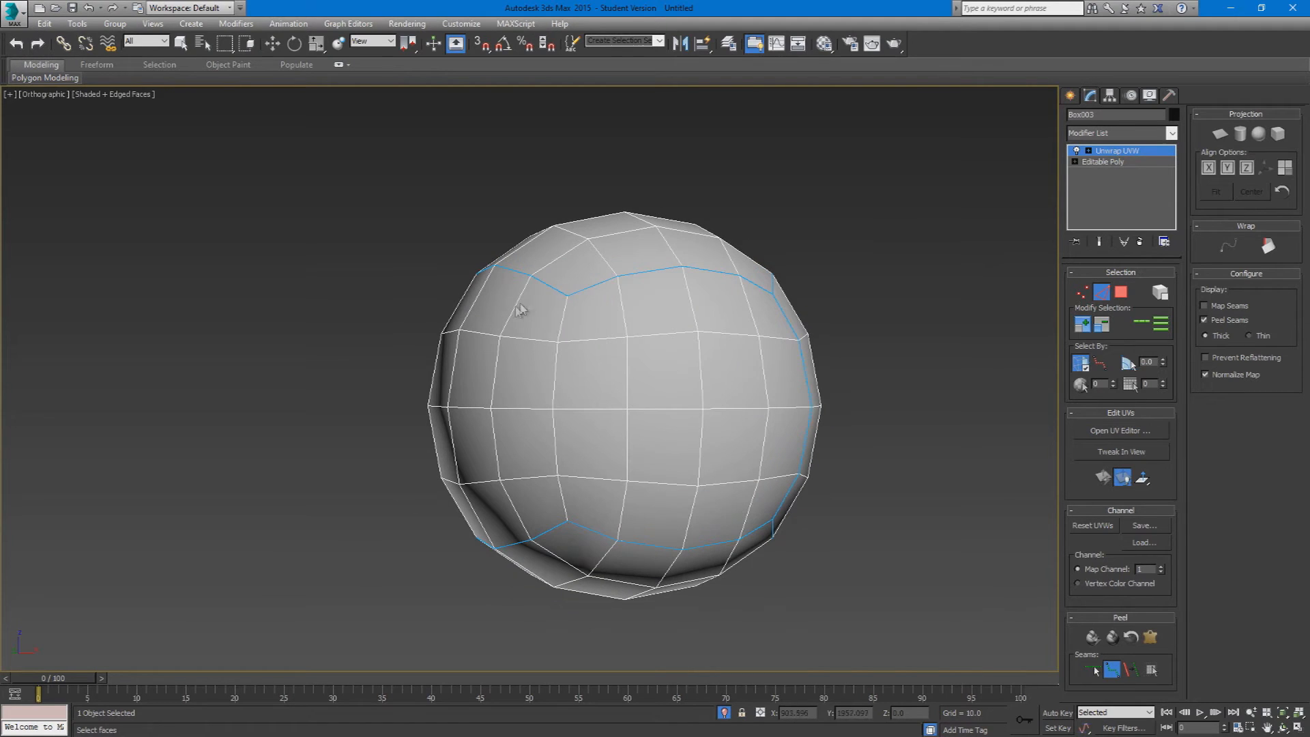
left_click(567, 521)
right_click(568, 522)
scroll(605, 447, "down", 2)
mouse_move(606, 448)
middle_mouse_down("alt")
mouse_move(717, 511)
mouse_move(805, 476)
mouse_move(660, 426)
mouse_move(585, 377)
mouse_move(657, 454)
mouse_move(746, 436)
mouse_move(755, 474)
mouse_move(660, 514)
mouse_move(580, 451)
middle_mouse_up("alt")
middle_click_drag(750, 340, 920, 386, "alt")
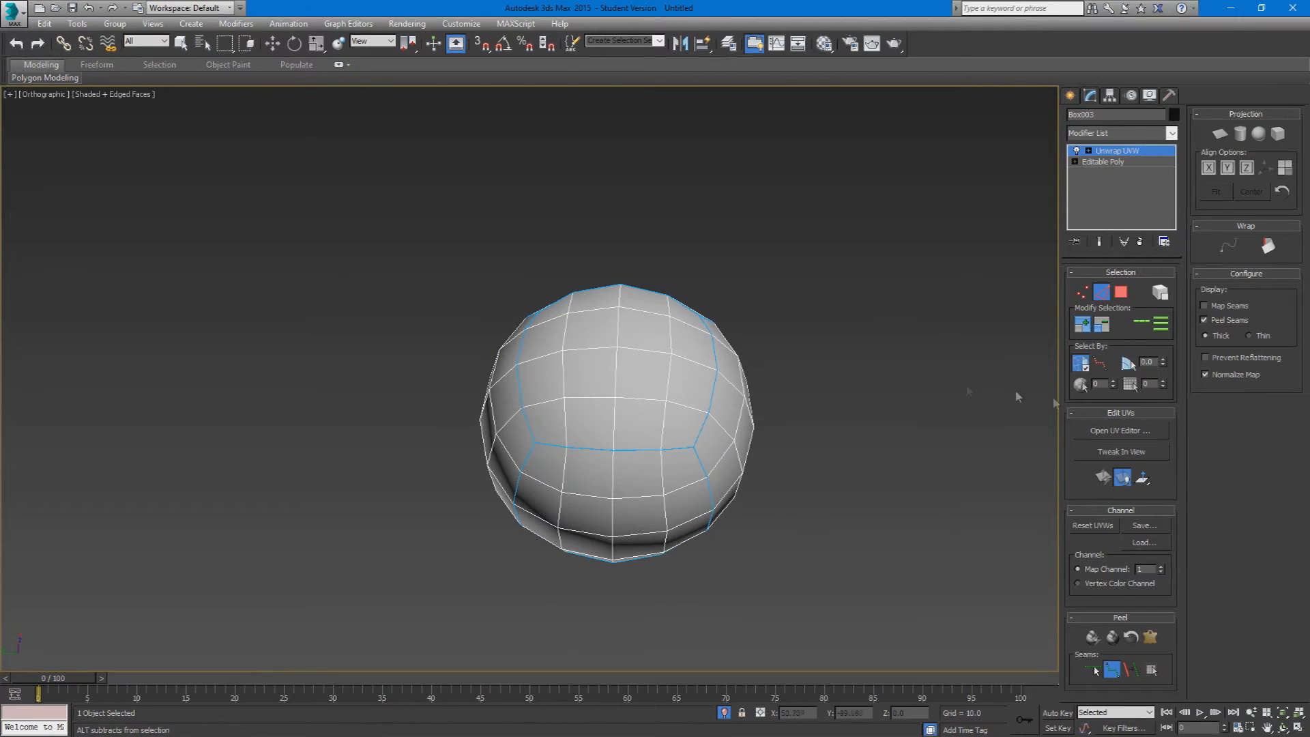
Step: Edit the seams to remove the middle edges from each side of both cap loops, leaving short cuts at the corners
left_click(1092, 669)
middle_click_drag(600, 375, 620, 354, "alt")
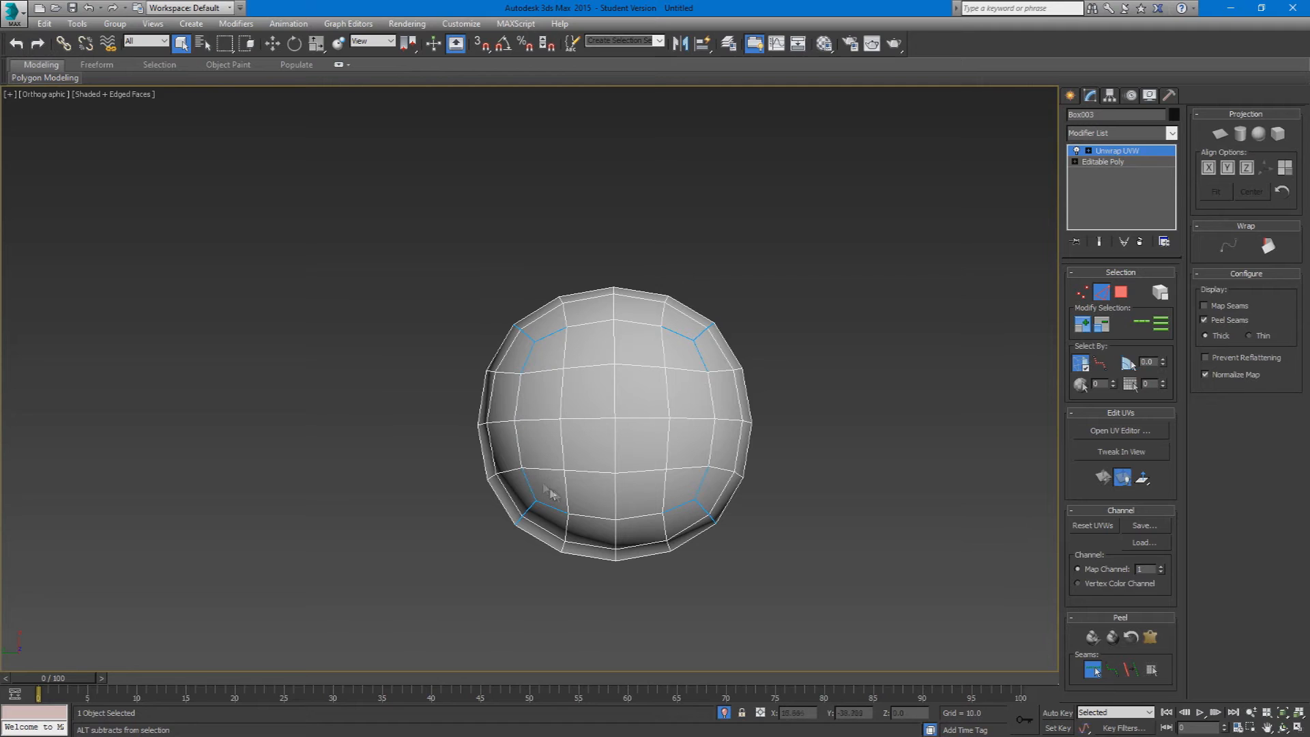
middle_click_drag(627, 517, 619, 362, "alt")
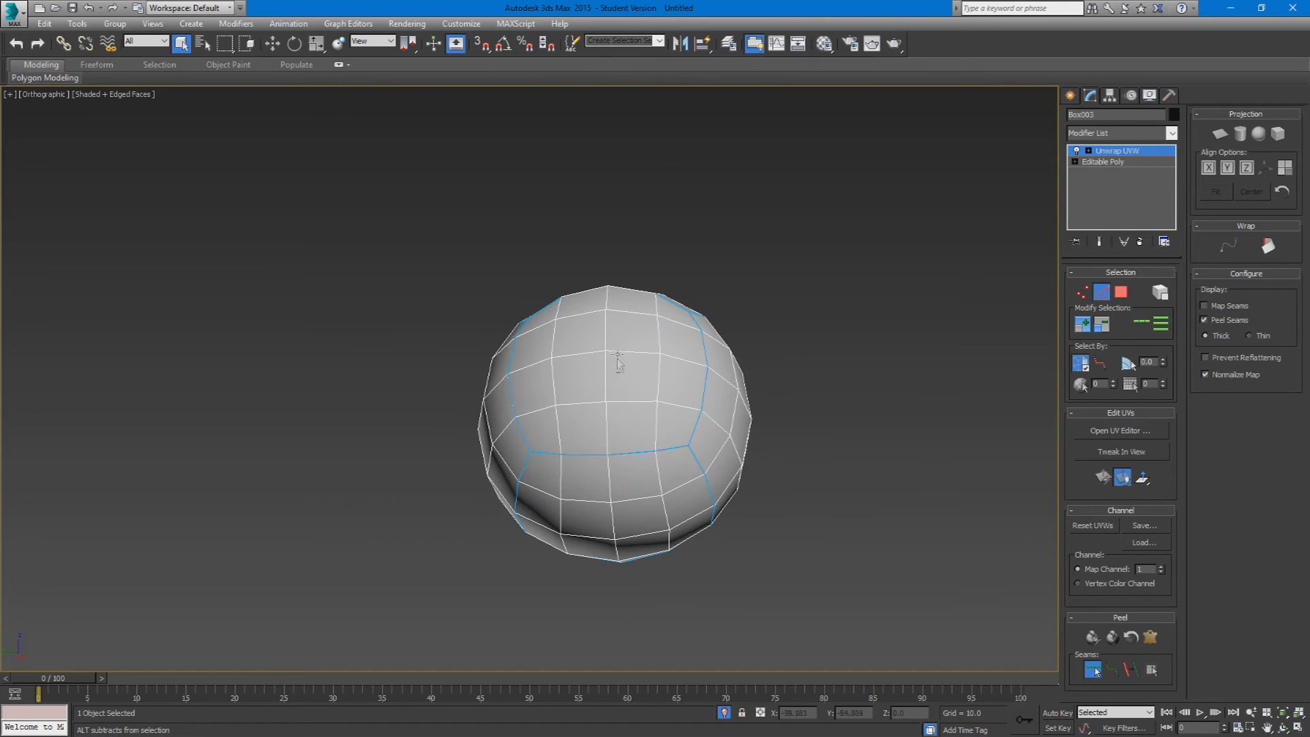
mouse_move(634, 395)
middle_mouse_down("alt")
mouse_move(634, 497)
mouse_move(623, 401)
middle_mouse_up("alt")
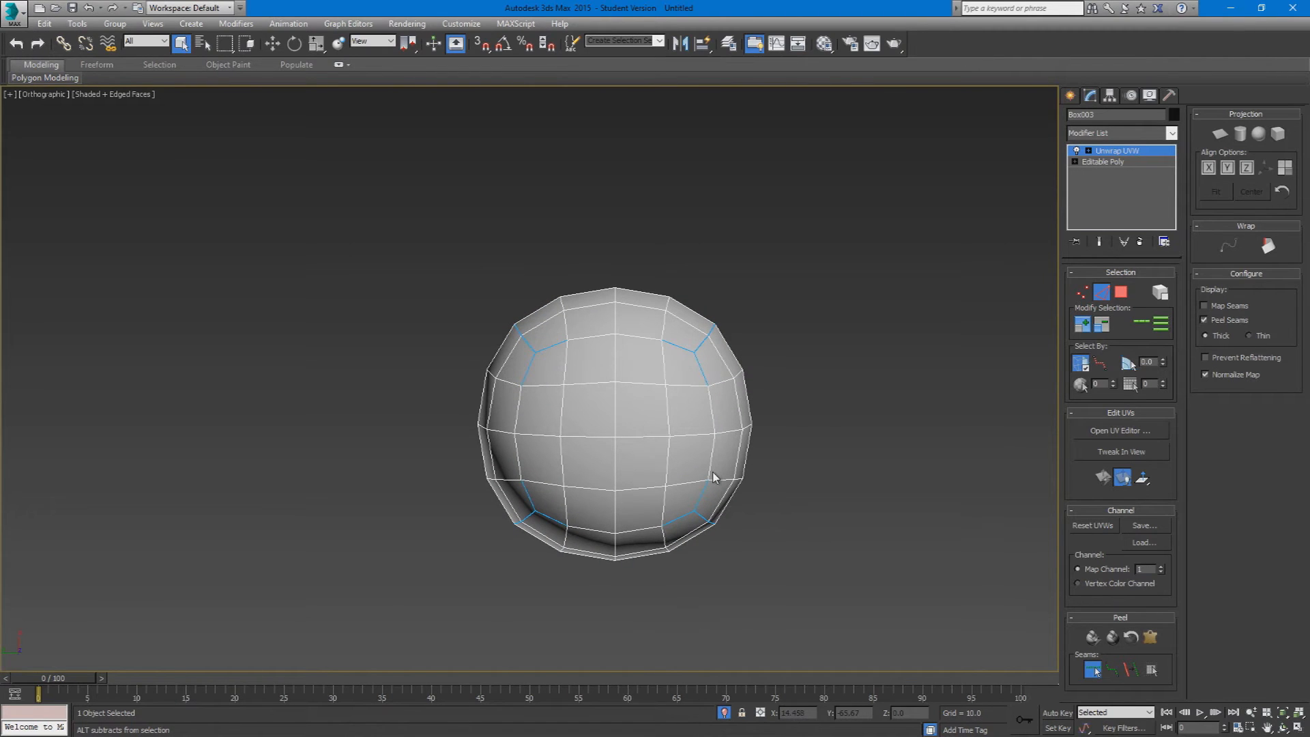
middle_click_drag(599, 533, 685, 551, "alt")
middle_click_drag(703, 486, 464, 478, "alt")
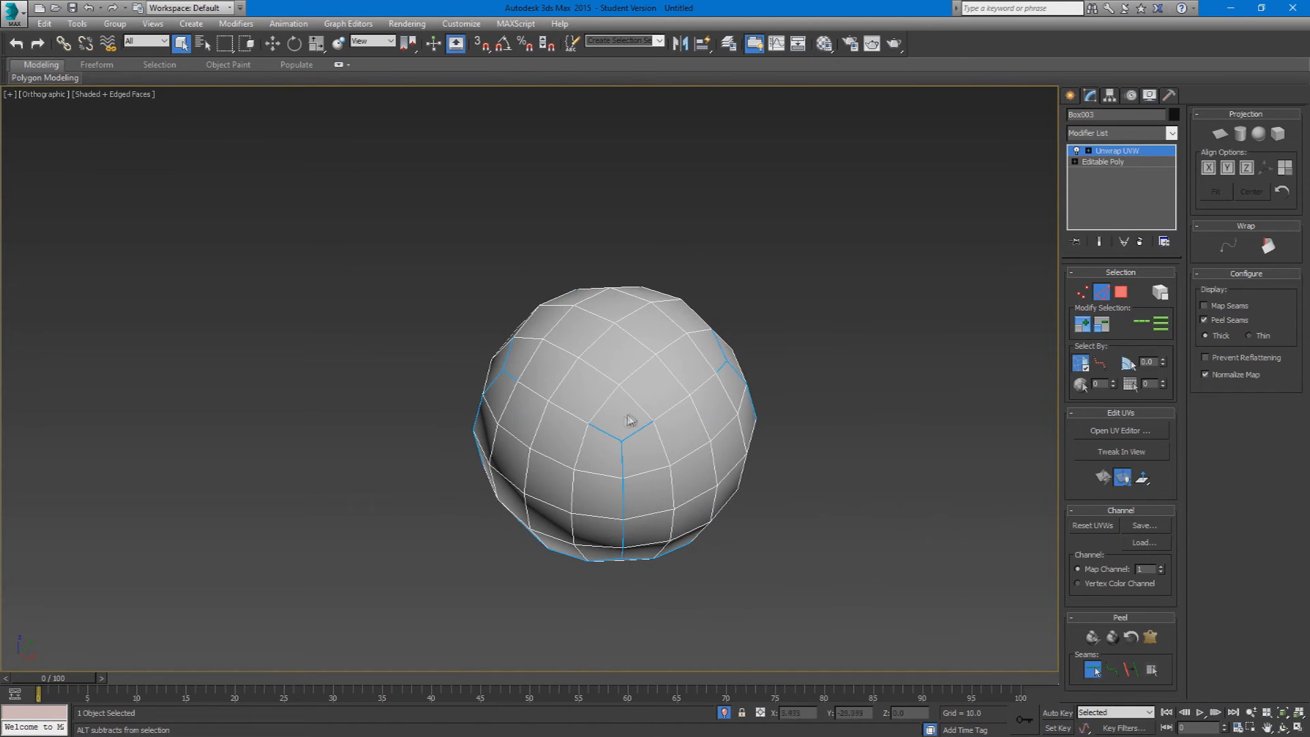
Step: Select all of the sphere's faces in polygon selection and open the Pelt Map for them
scroll(621, 421, "up", 2)
left_click(1124, 297)
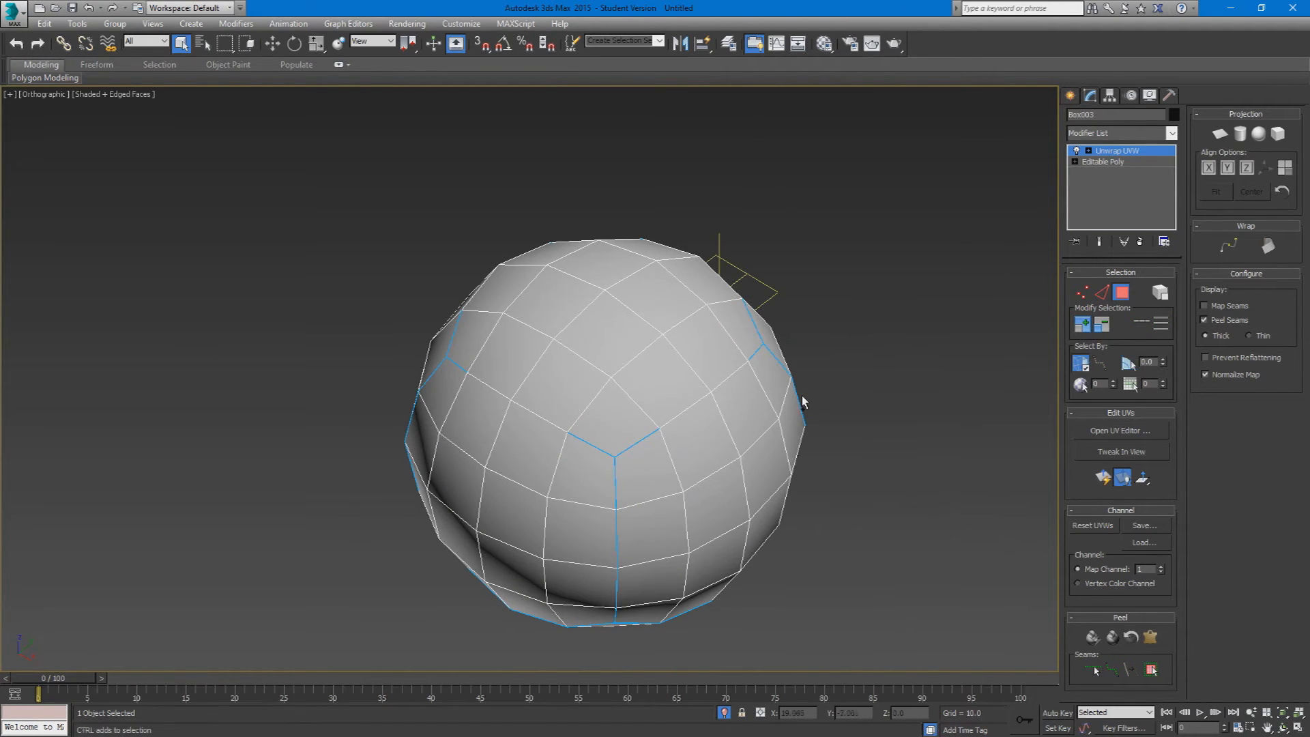
key("ctrl+a")
middle_click_drag(805, 401, 683, 386, "alt")
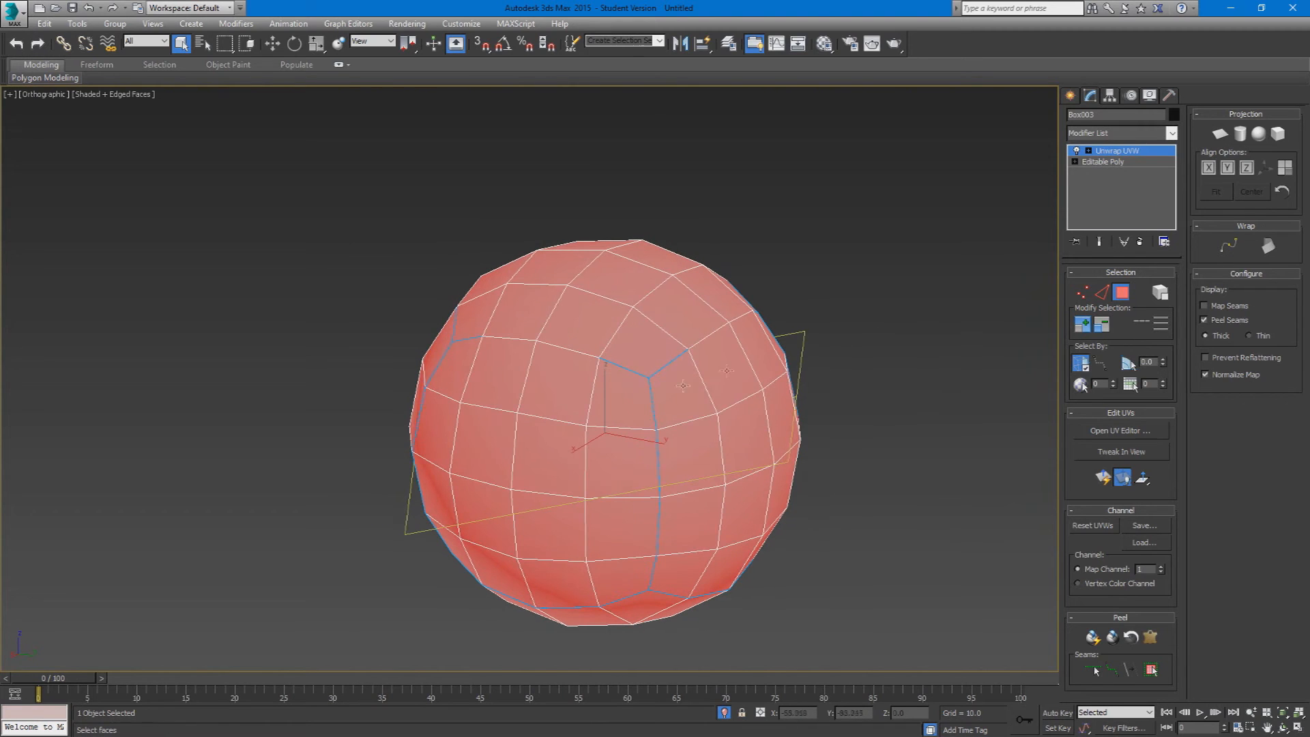
left_click(1150, 638)
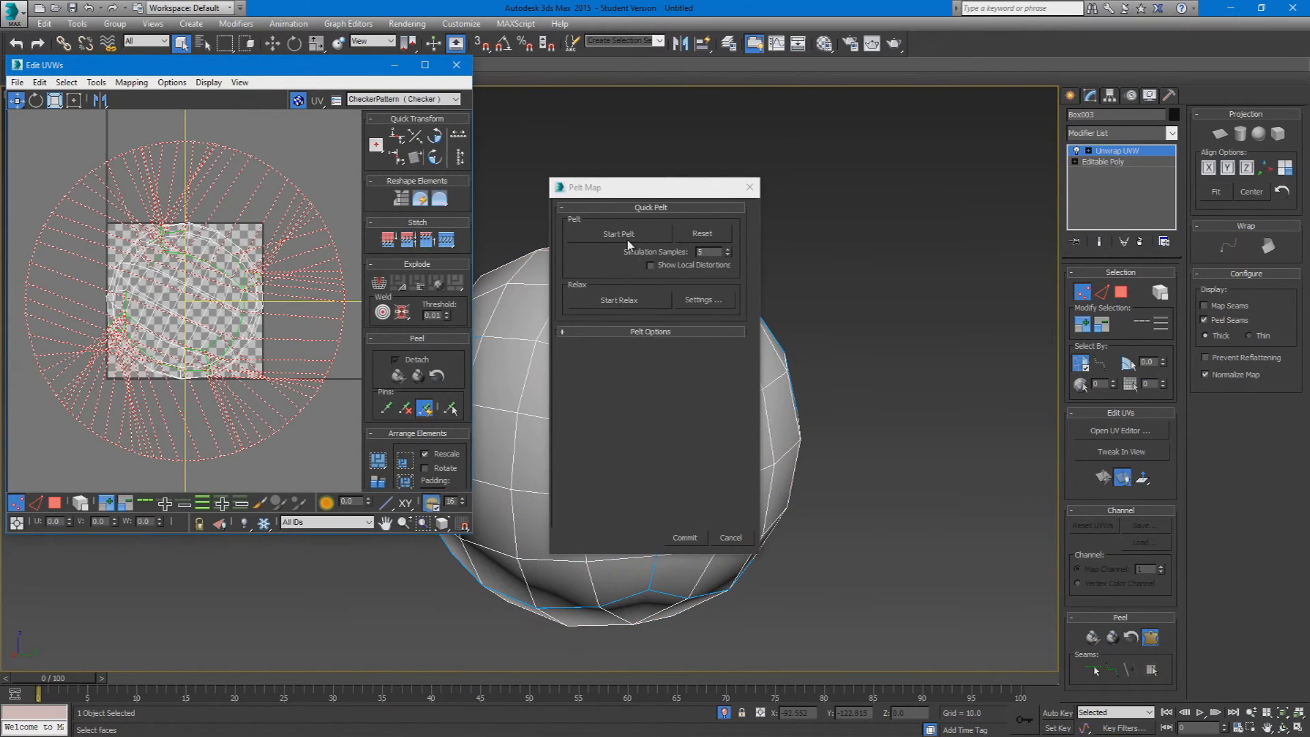
Step: Run the pelt simulation on the sphere's UVs, followed by a short relax that is stopped again
left_click(629, 238)
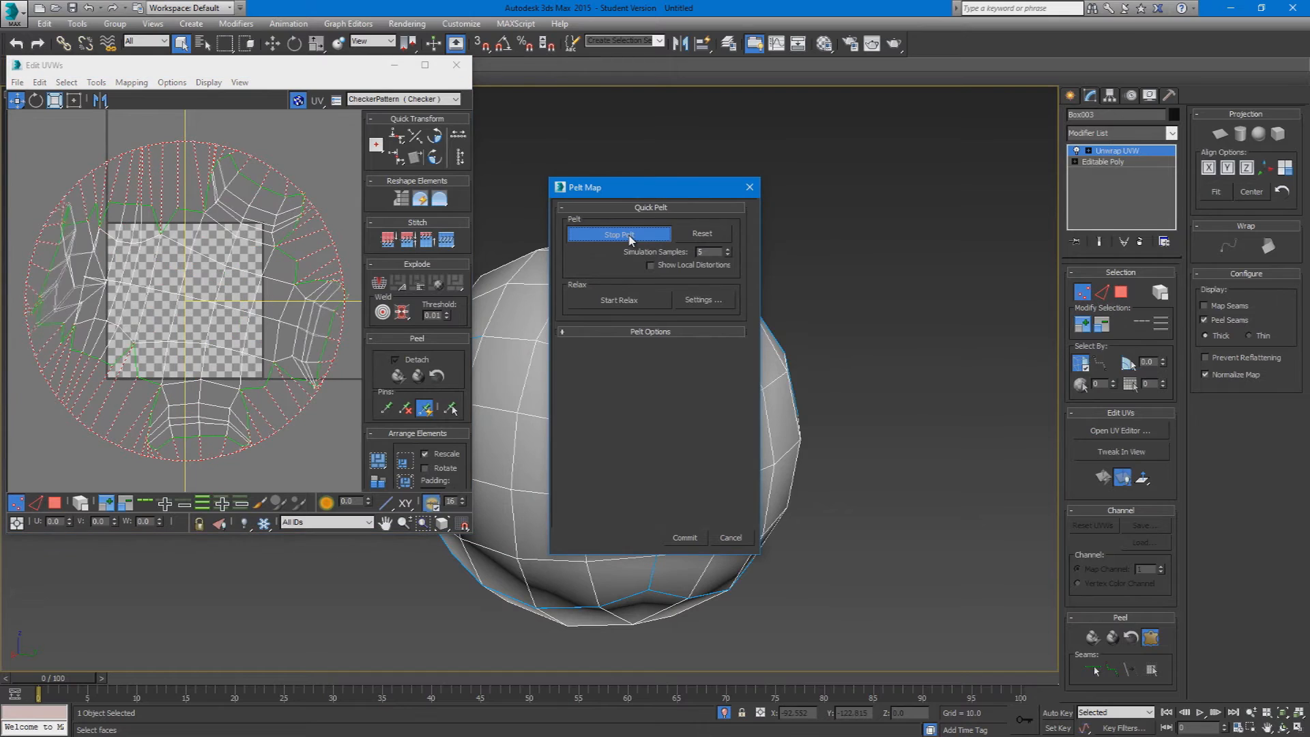
left_click(644, 299)
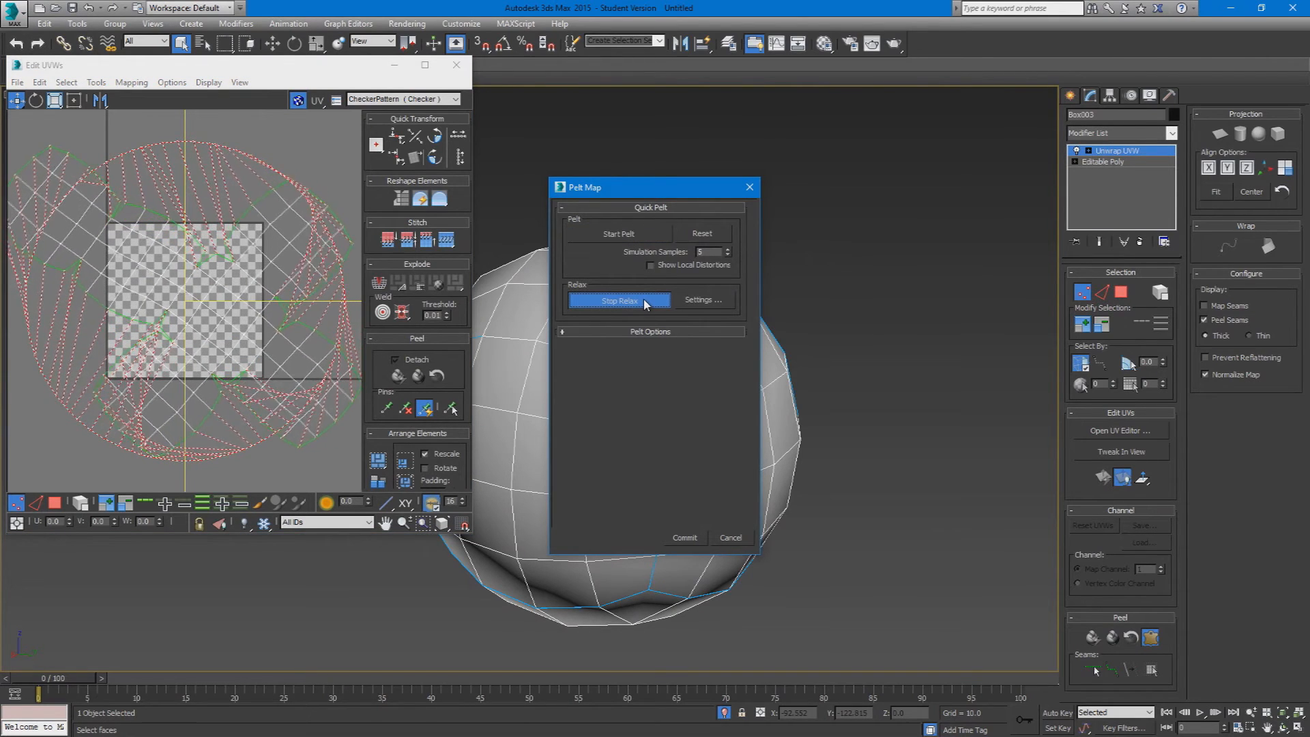
left_click(646, 301)
Step: Set the pelt's relax method to Relax By Polygon Angles and start relaxing the UVs
left_click(699, 303)
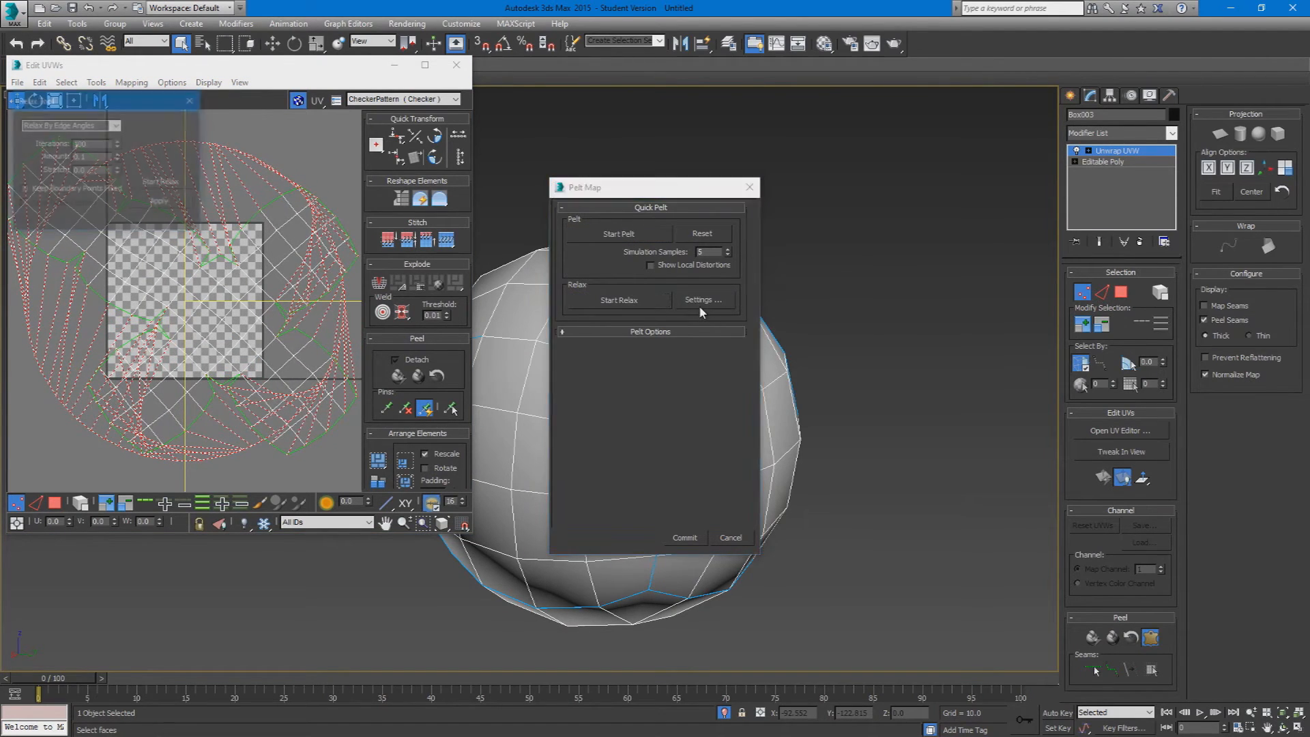
left_click(116, 125)
left_click(108, 137)
left_click(153, 182)
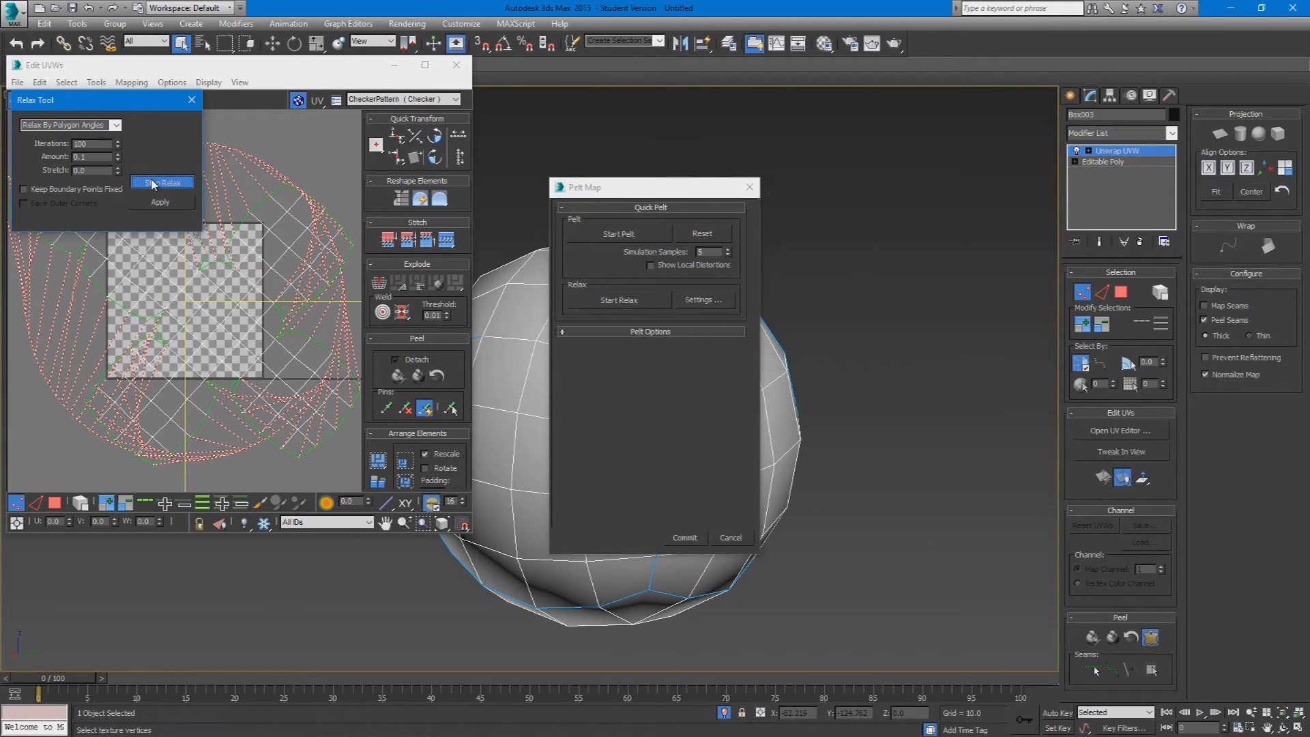
Step: Stop the relax, commit the pelt map and bring the unfolded cross-shaped UV shell into clear view
left_click(153, 182)
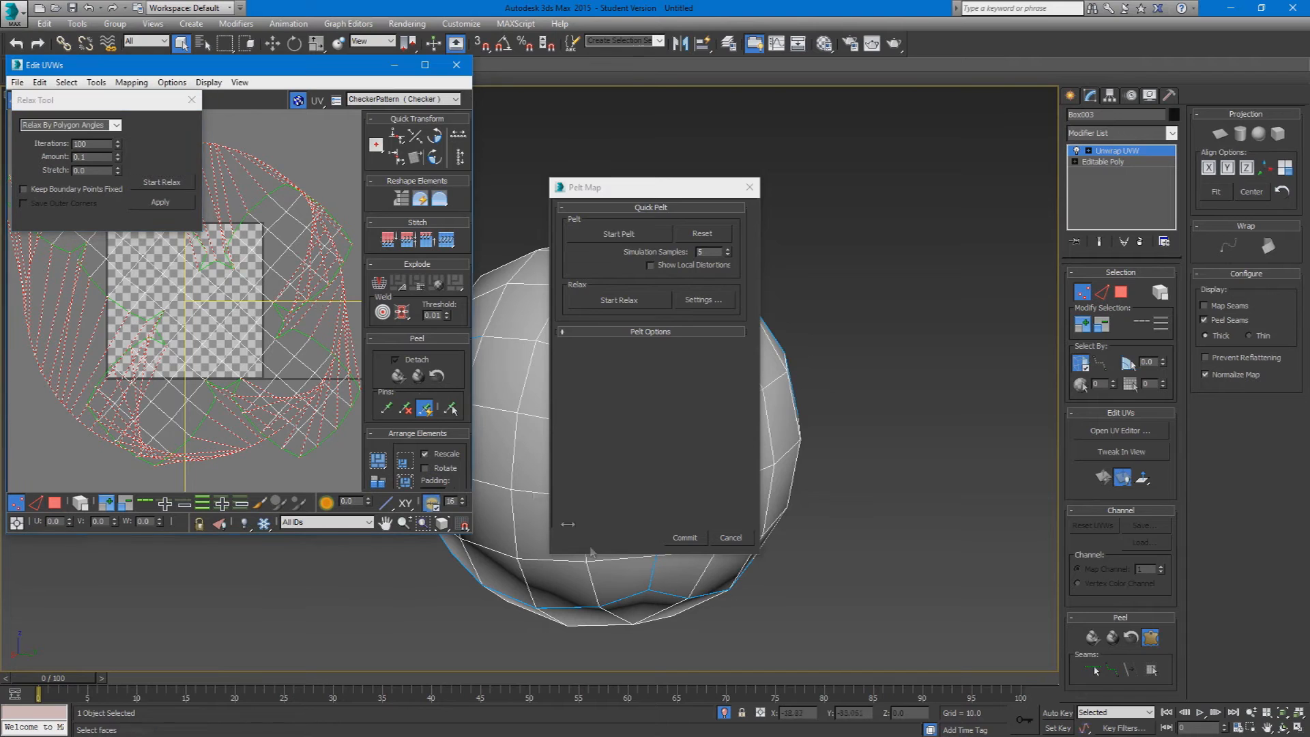
left_click(682, 537)
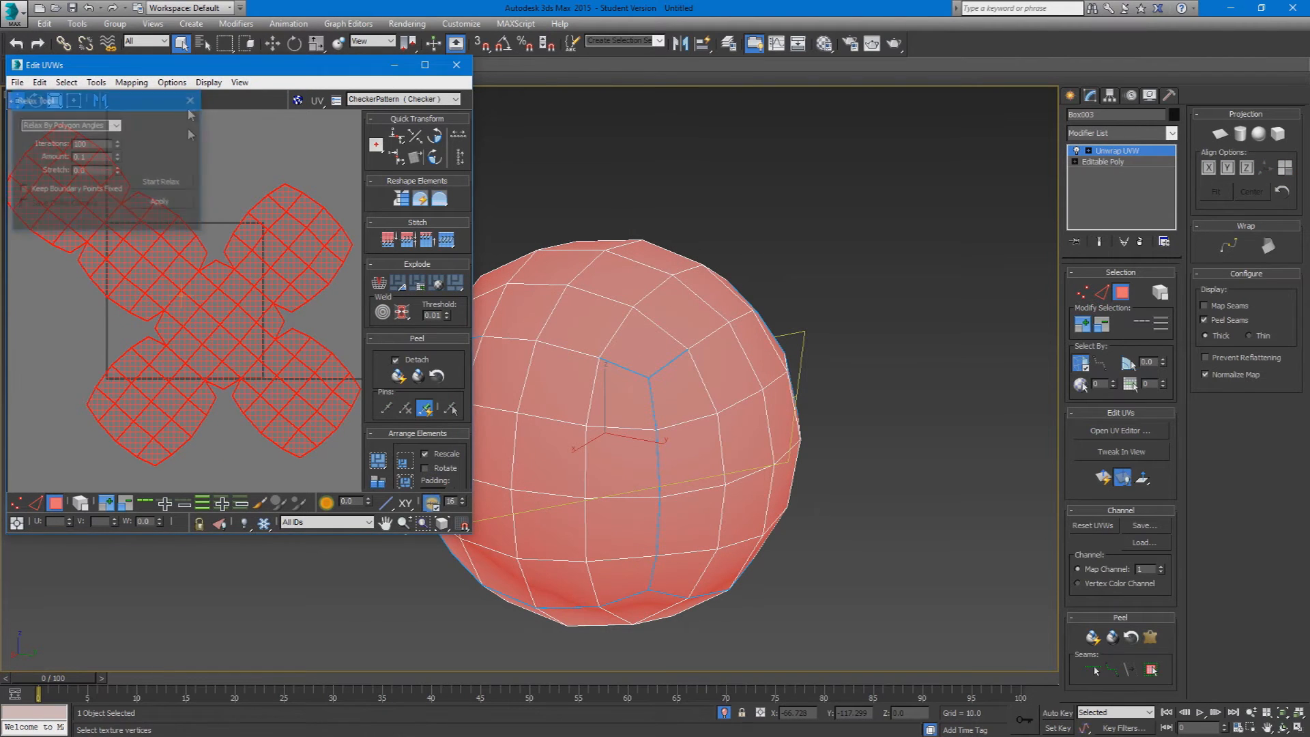
scroll(186, 311, "down", 3)
left_click_drag(186, 313, 343, 202)
middle_click_drag(258, 273, 174, 338)
left_click_drag(248, 320, 239, 345)
Step: Rotate the UV cross 40 degrees with angle snap so its arms run level, and clear the selection
left_click(36, 100)
key("a")
left_click_drag(205, 237, 164, 273)
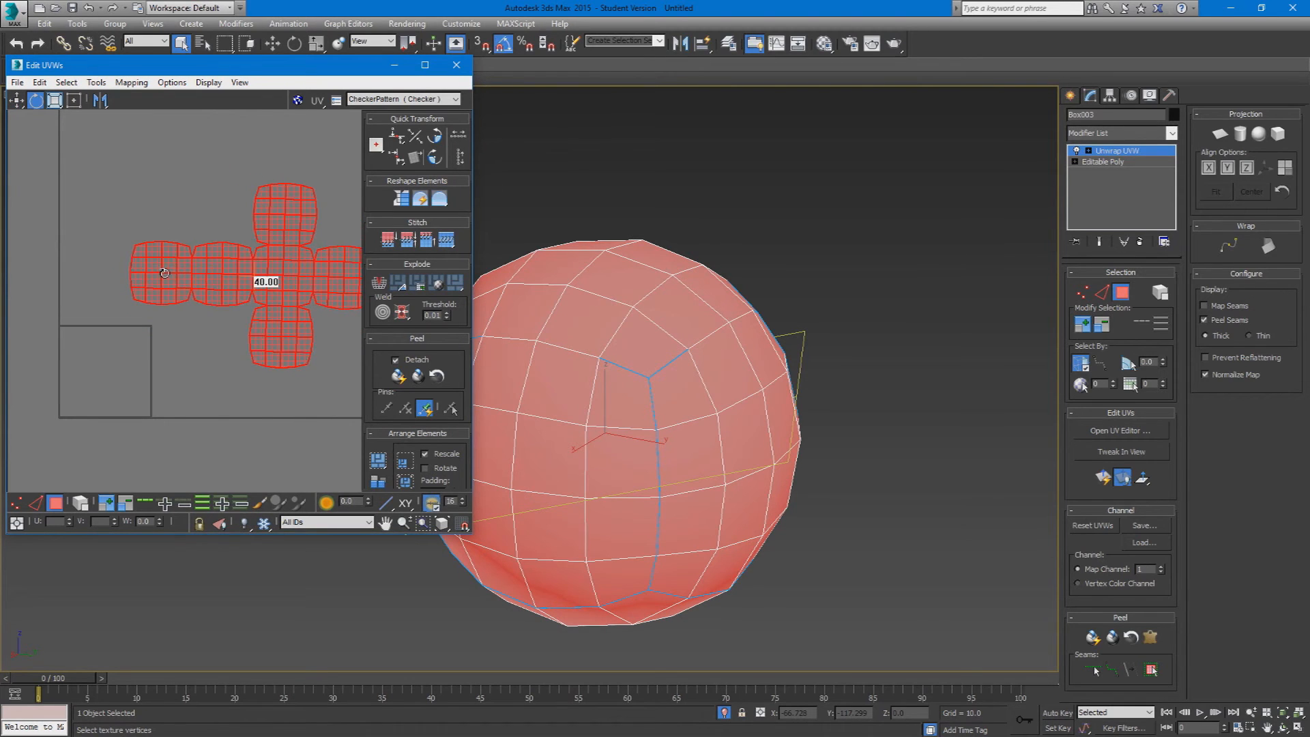
middle_click_drag(235, 349, 167, 361)
left_click(67, 452)
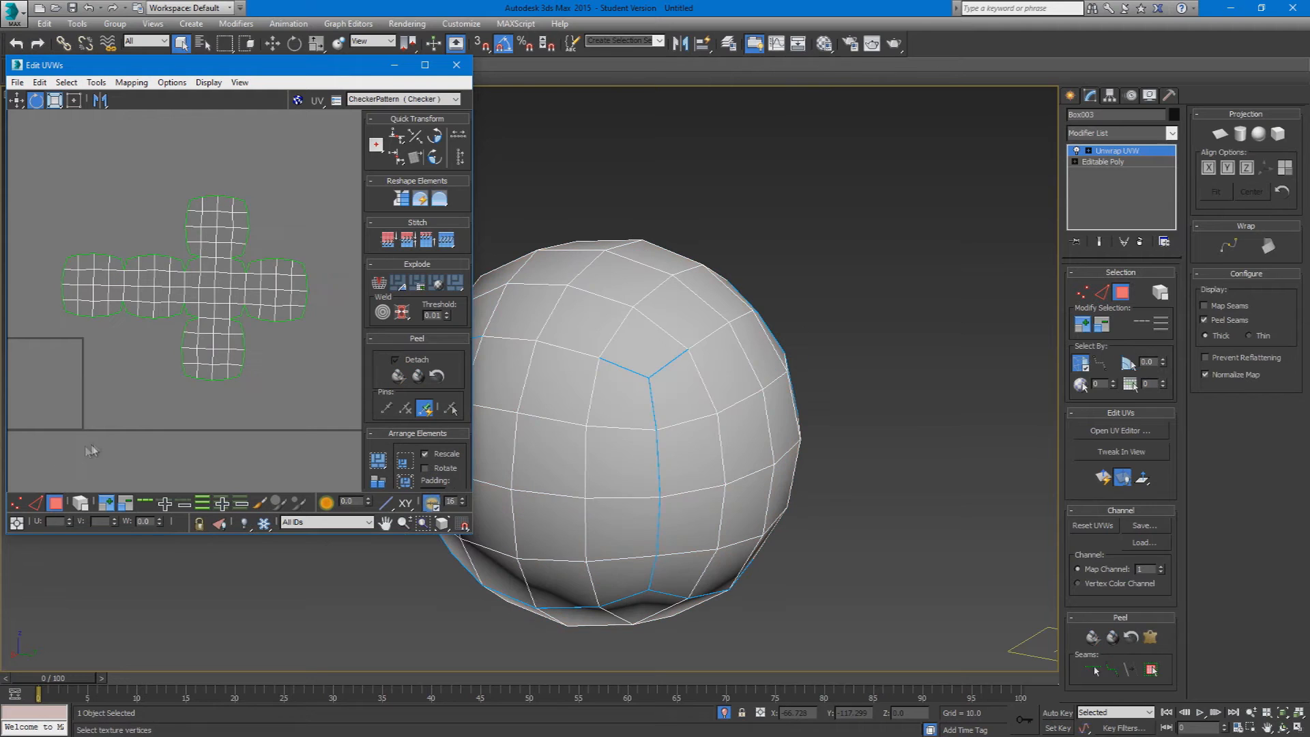
Step: Select the cross's horizontal row of four UV blocks and examine where those faces lie on the sphere
left_click_drag(54, 312, 35, 308)
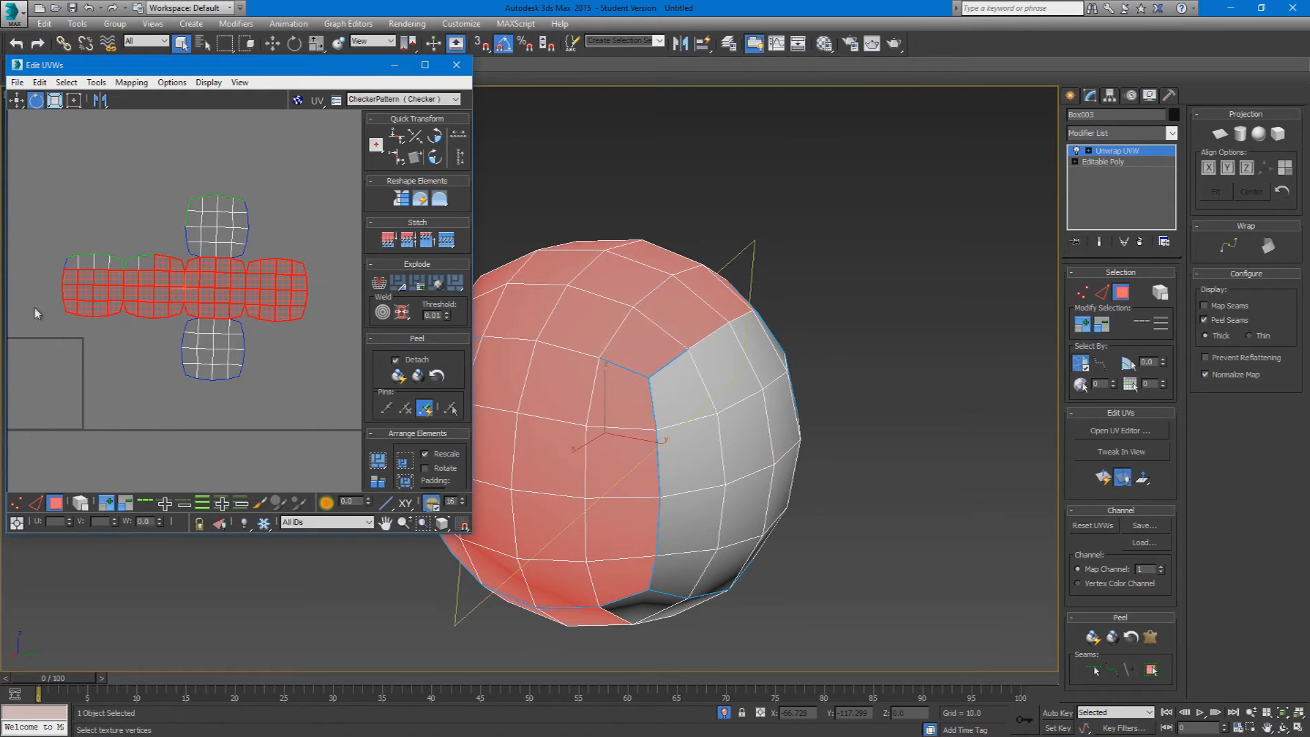
left_click_drag(53, 256, 159, 266, "ctrl")
middle_click_drag(668, 400, 572, 378, "alt")
middle_click_drag(739, 448, 634, 363, "alt")
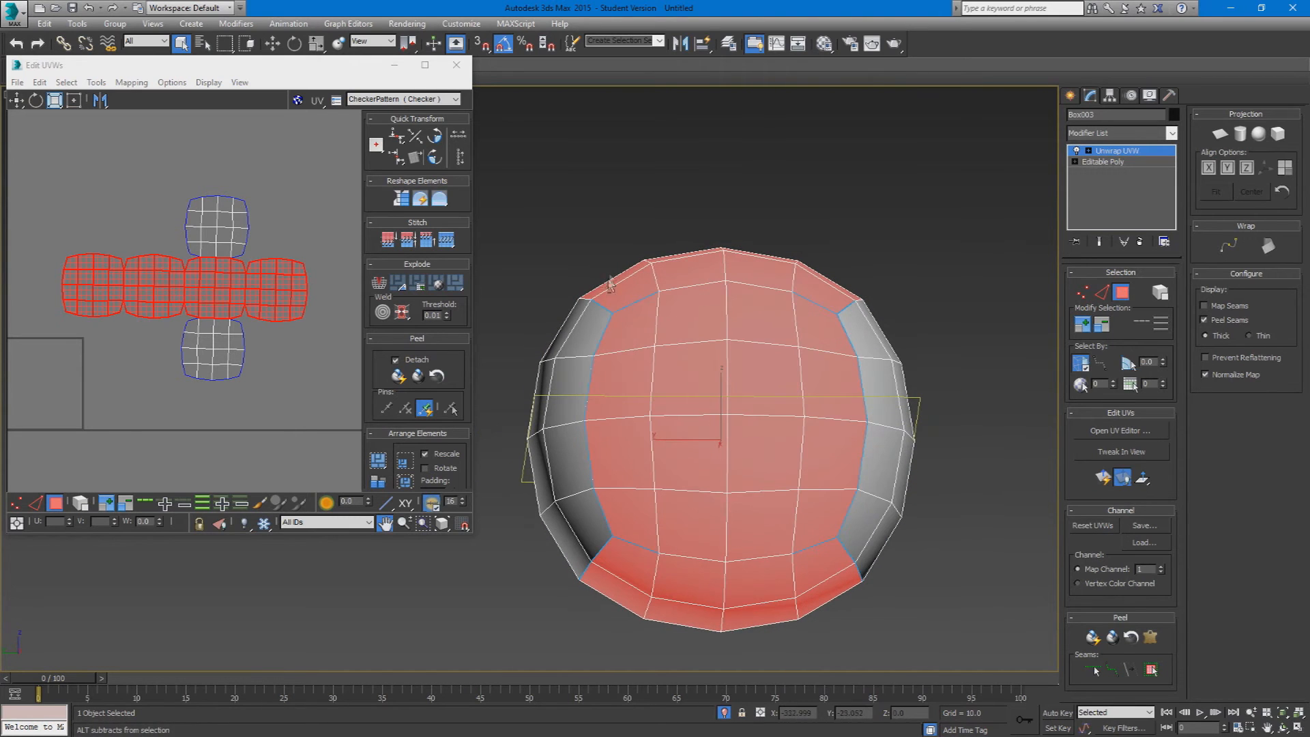
middle_click_drag(609, 283, 580, 314, "alt")
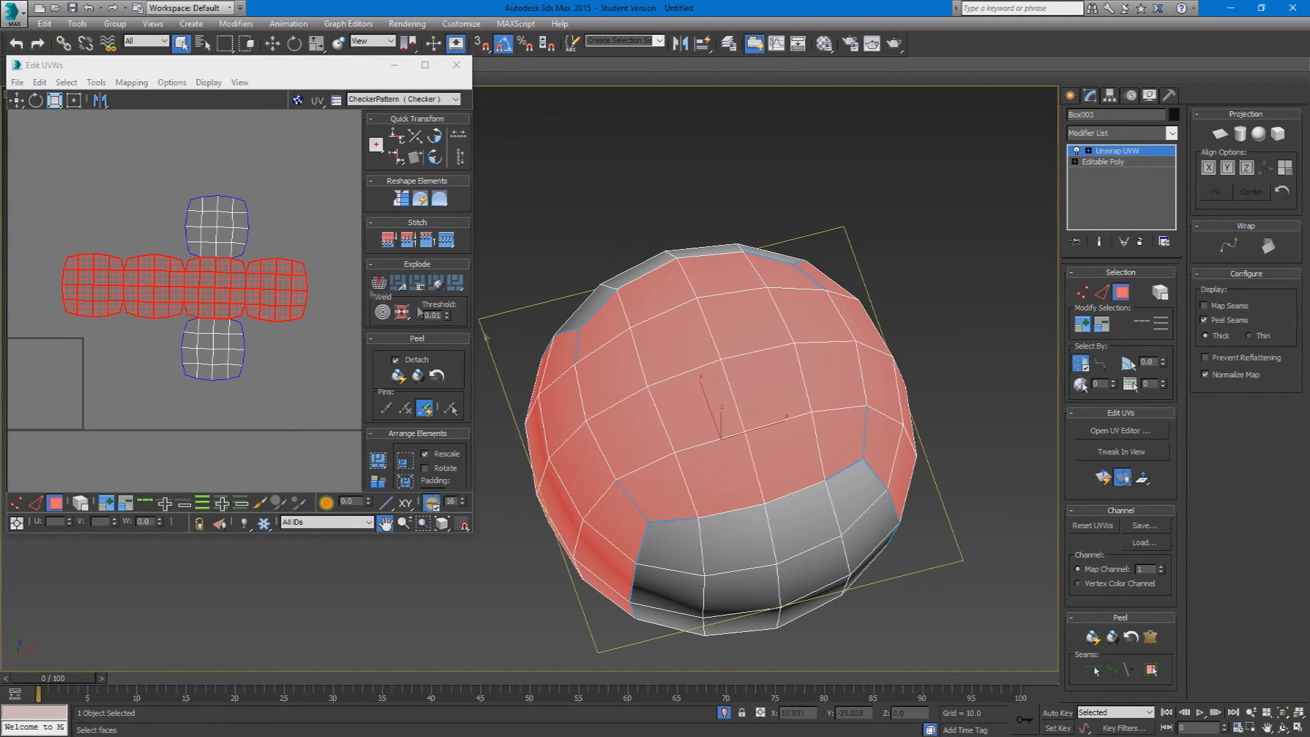
scroll(271, 199, "down", 3)
Step: Maximize the UV editor with the whole cross and the texture square in view, leaving nothing selected
left_click(279, 184)
key("ctrl+a")
scroll(188, 271, "up", 3)
left_click_drag(332, 364, 205, 247)
middle_click_drag(243, 295, 151, 345)
scroll(152, 346, "down", 1)
left_click_drag(314, 66, 611, 2)
left_click_drag(866, 151, 466, 440)
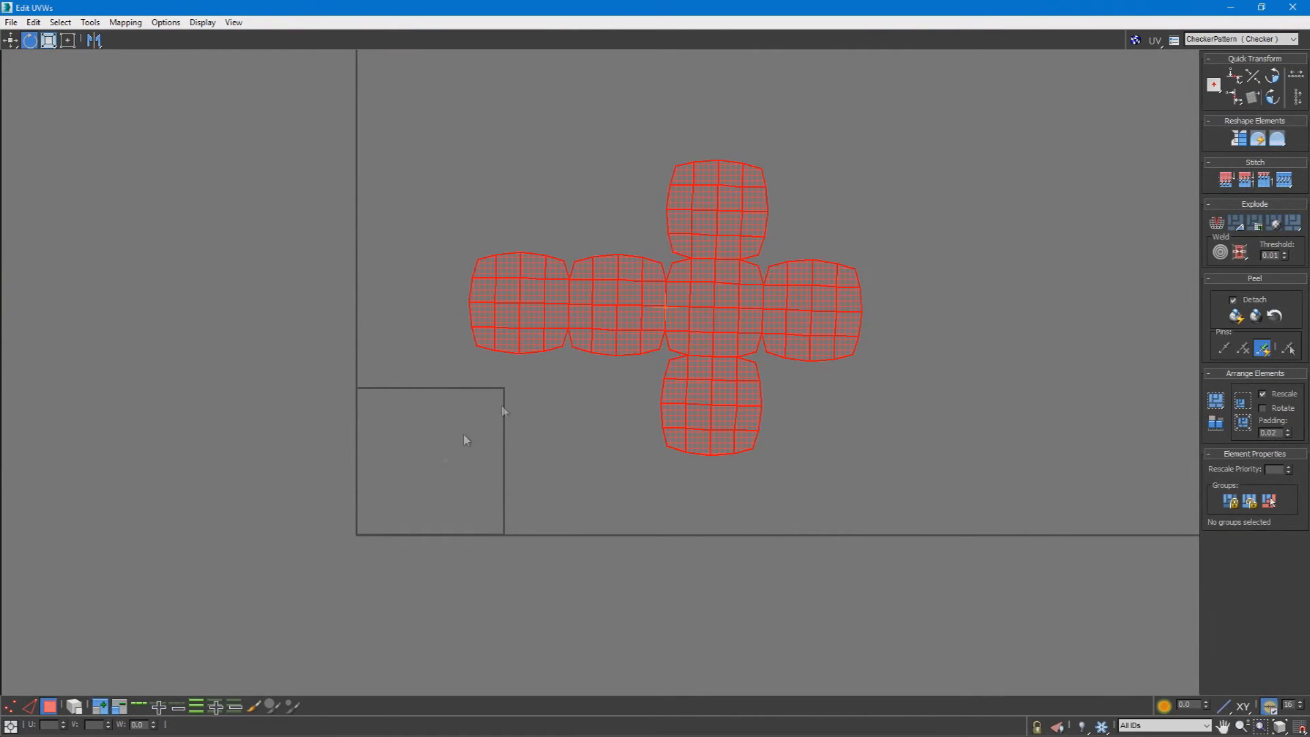
left_click(871, 308)
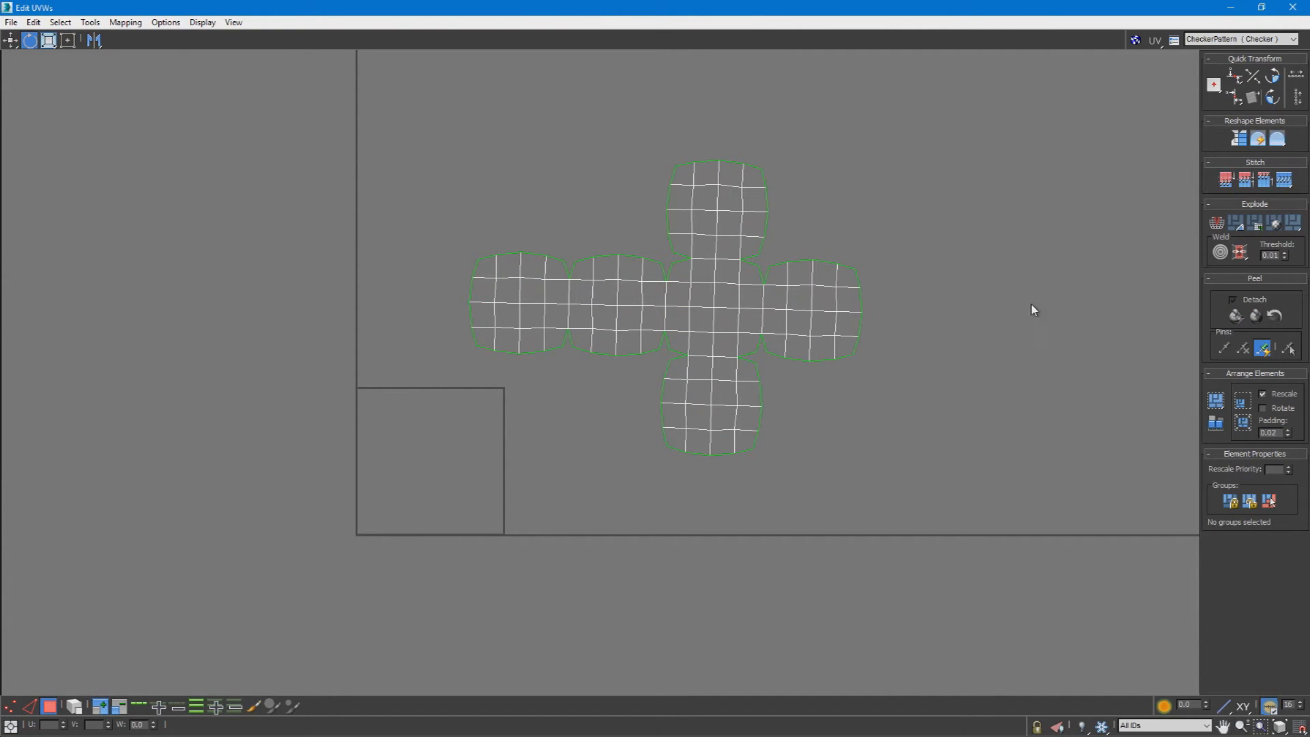
Step: Try to move the cross's rightmost block of faces without breaking it off, and clear the selection
left_click_drag(778, 448, 780, 451)
left_click_drag(776, 386, 776, 386)
left_click(10, 40)
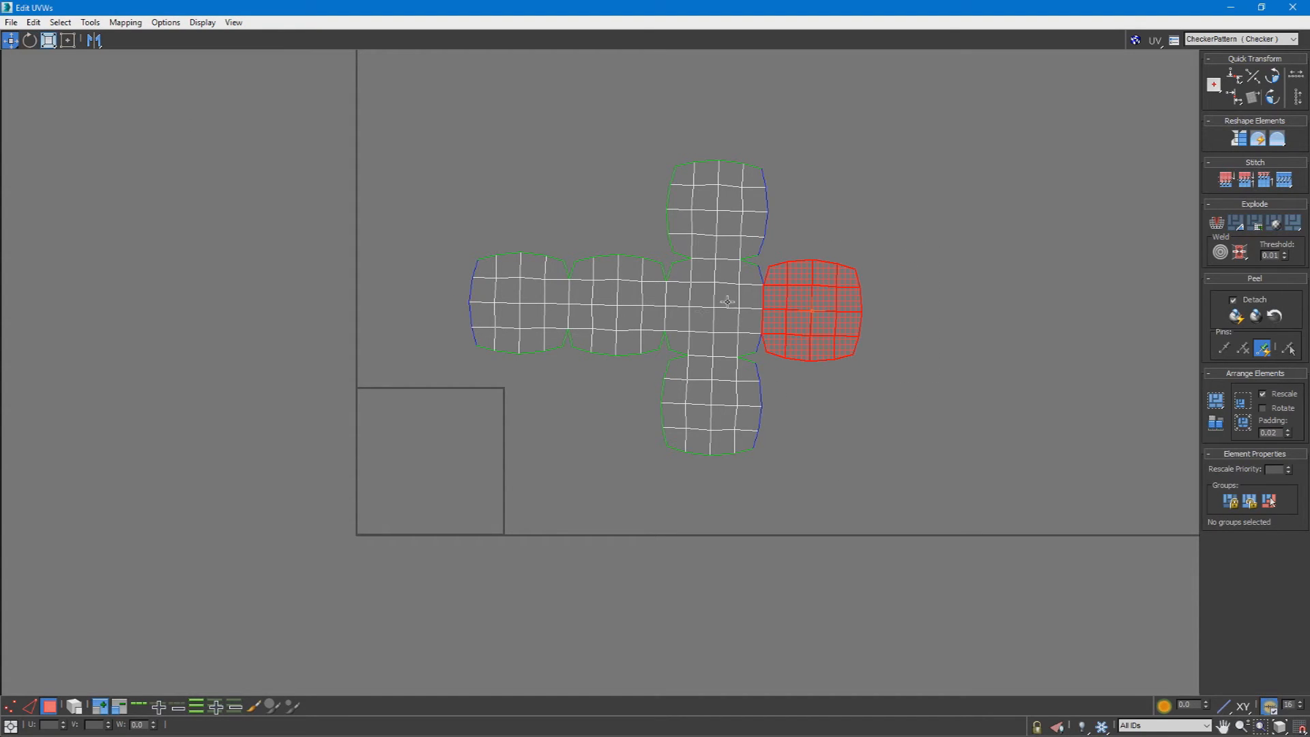
left_click_drag(832, 315, 793, 329)
left_click(895, 449)
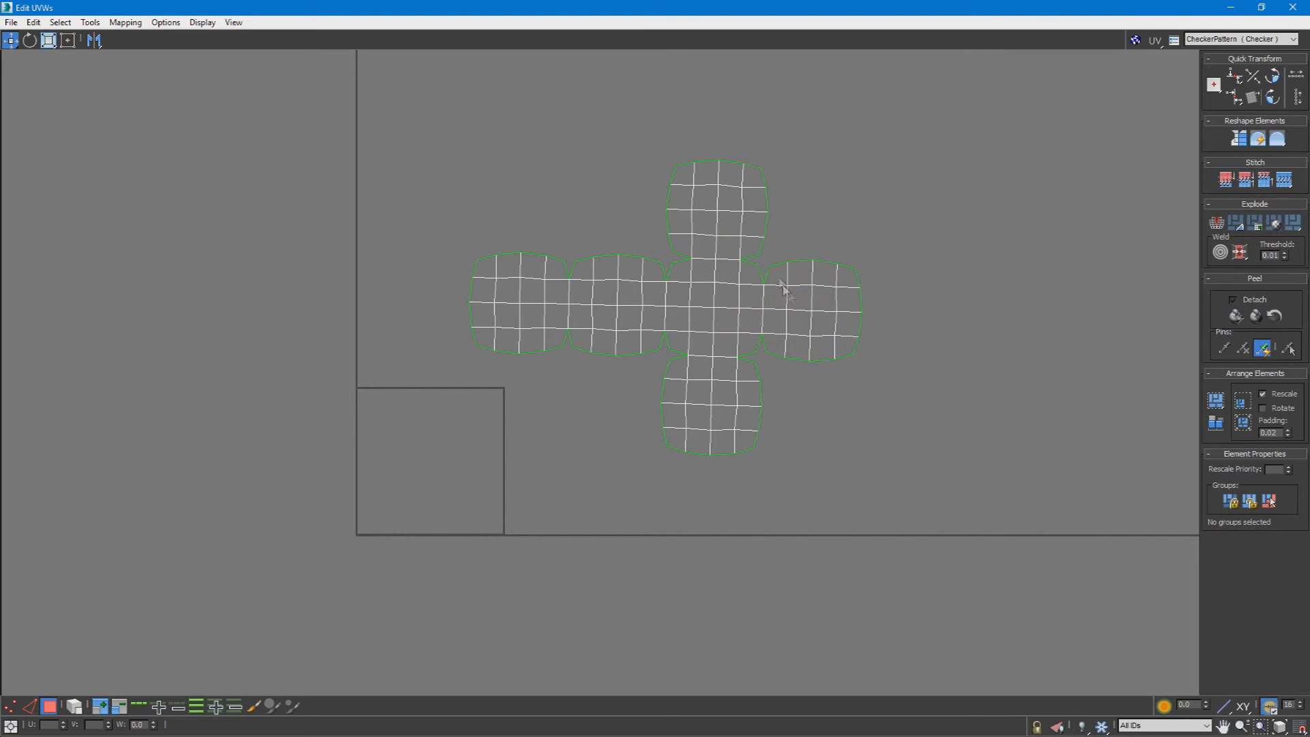
Step: Break off the cross's rightmost block and a two-by-three group of center-block faces, moving each away from the cross
left_click_drag(766, 255, 767, 253)
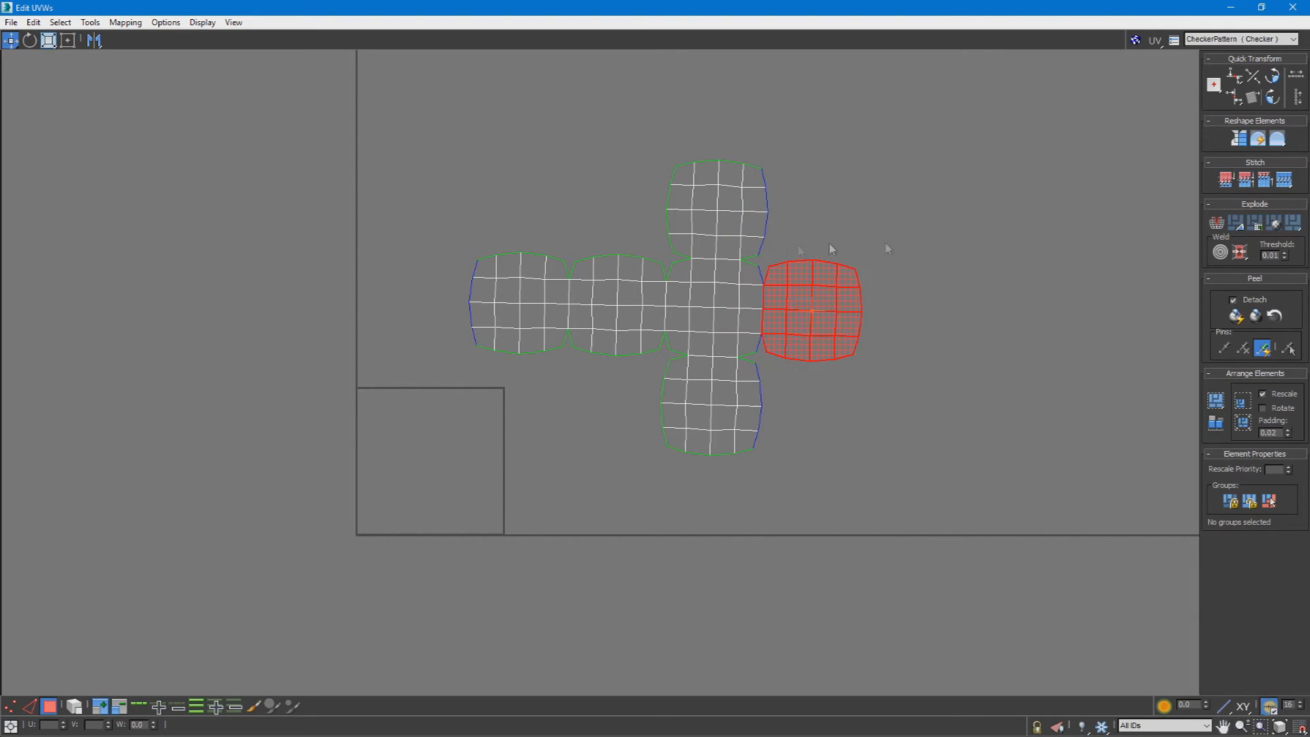
left_click(1224, 222)
left_click_drag(811, 301, 931, 276)
left_click(801, 369)
left_click_drag(728, 325, 843, 276)
left_click(1214, 225)
Step: Break off two diagonally touching faces from the second block of the row and move them above the detached pieces
left_click(616, 303)
left_click(629, 317, "ctrl")
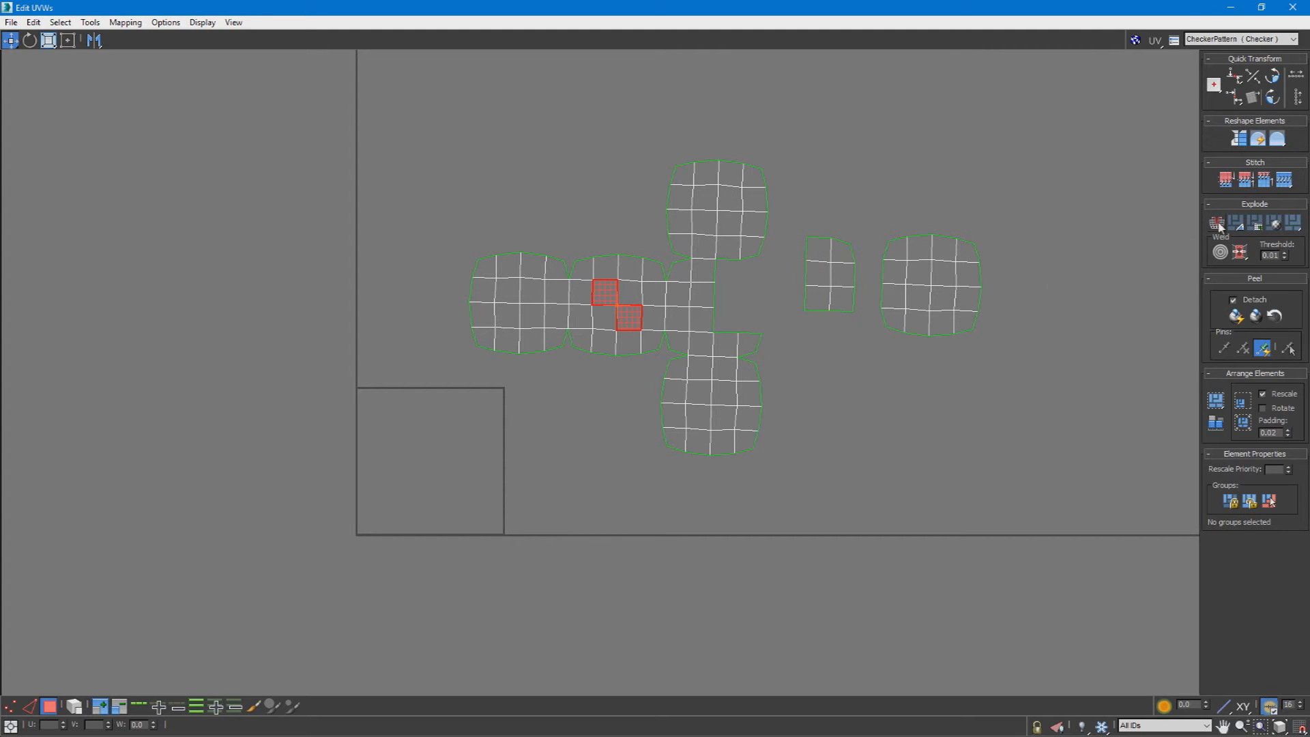
left_click_drag(640, 323, 917, 220)
left_click(958, 214)
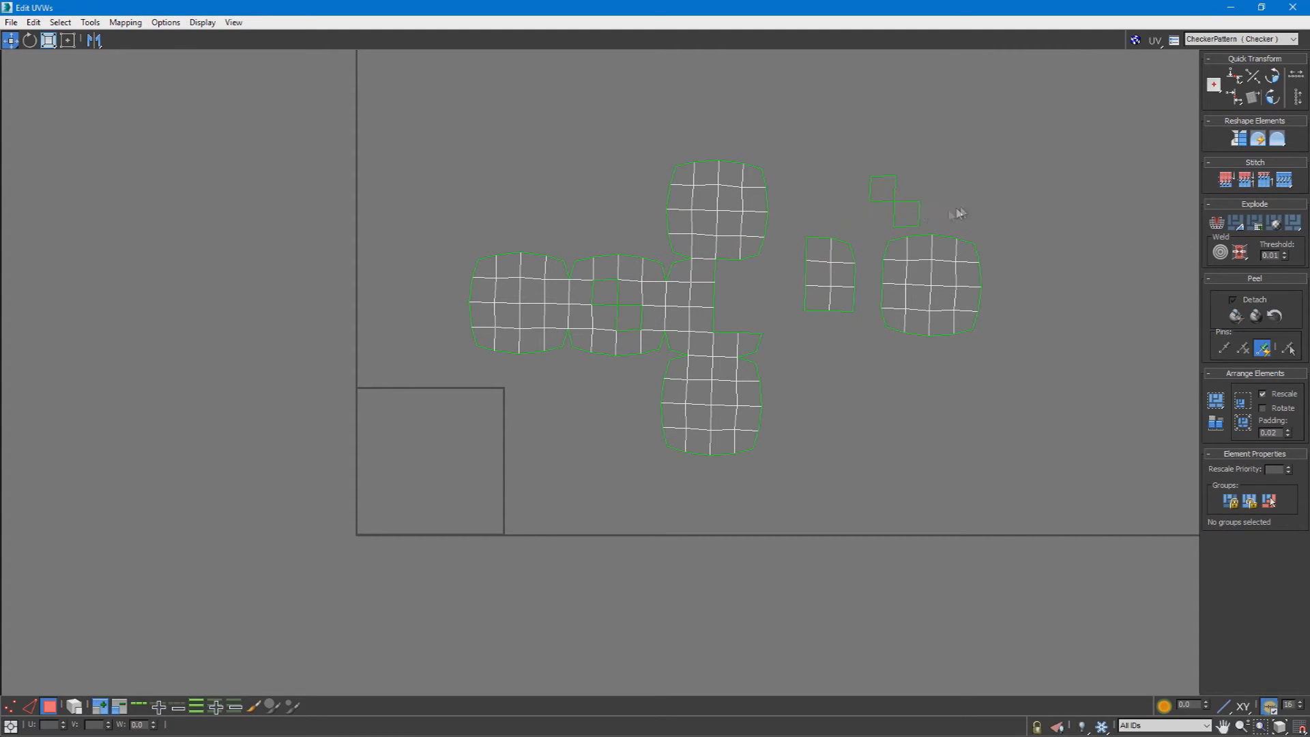
left_click(914, 209)
left_click(892, 196, "ctrl")
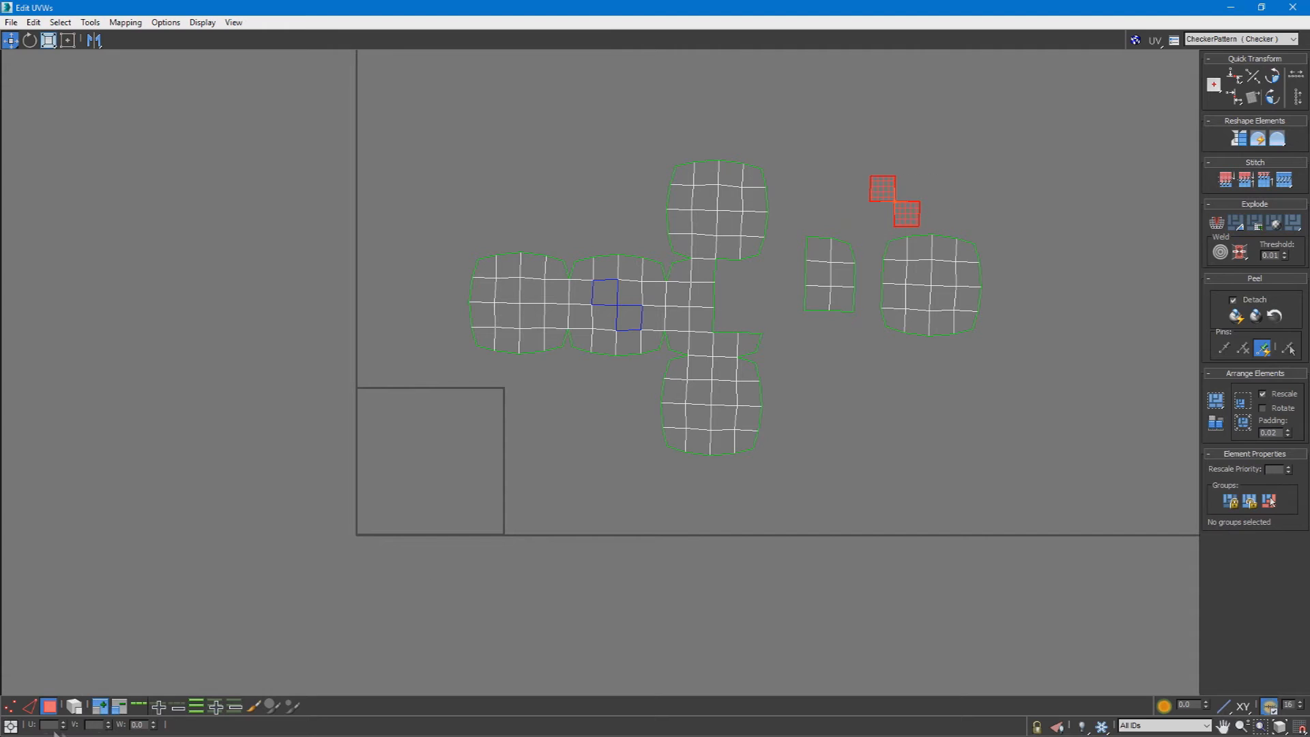
left_click(881, 487)
Step: Turn on element selection in the UV editor and select the separate UV shells one after another
left_click(77, 708)
left_click(963, 298)
left_click(906, 217)
left_click(917, 200)
left_click(913, 205)
left_click(844, 276)
left_click(917, 277)
left_click(691, 343)
left_click(744, 267)
left_click(932, 286)
left_click(894, 208)
left_click(706, 170)
Step: Close the UV editor and try box-selecting the horizontal middle band of the sphere's faces in the viewport
left_click(1261, 7)
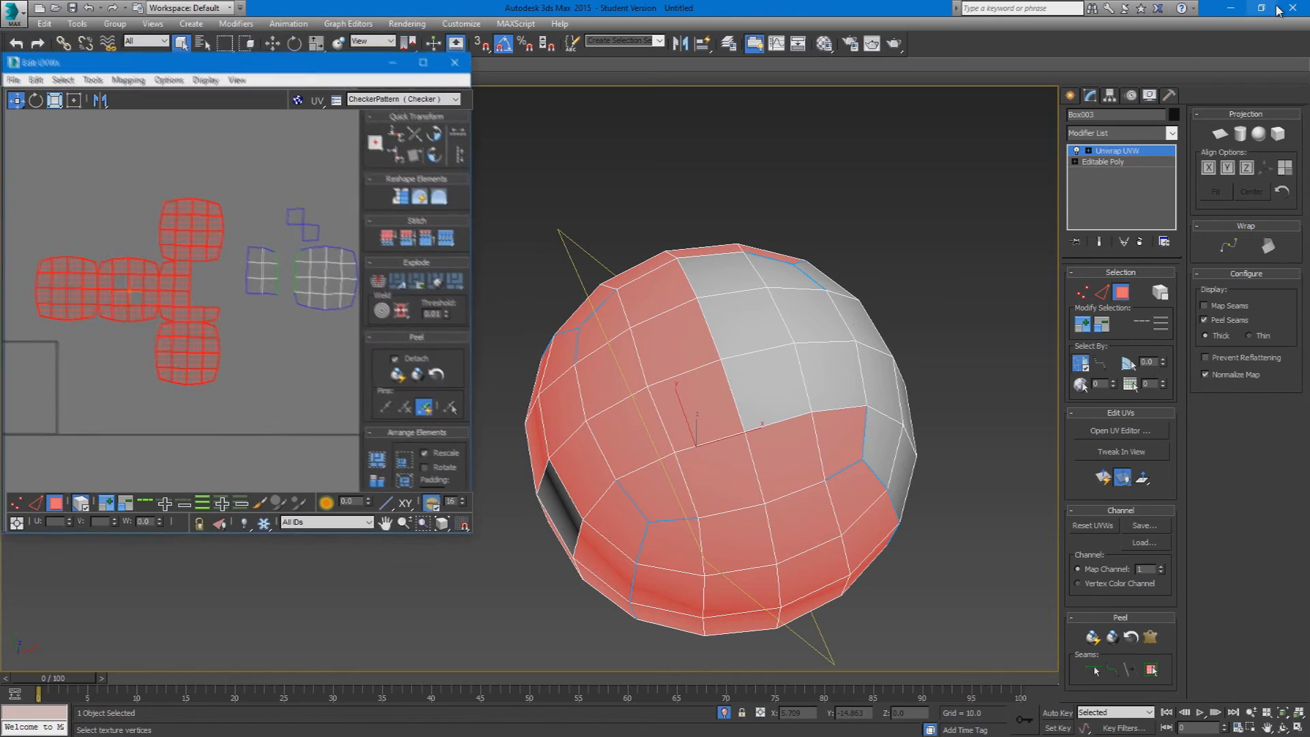
left_click(456, 65)
middle_click_drag(648, 273, 759, 385, "alt")
left_click(887, 418)
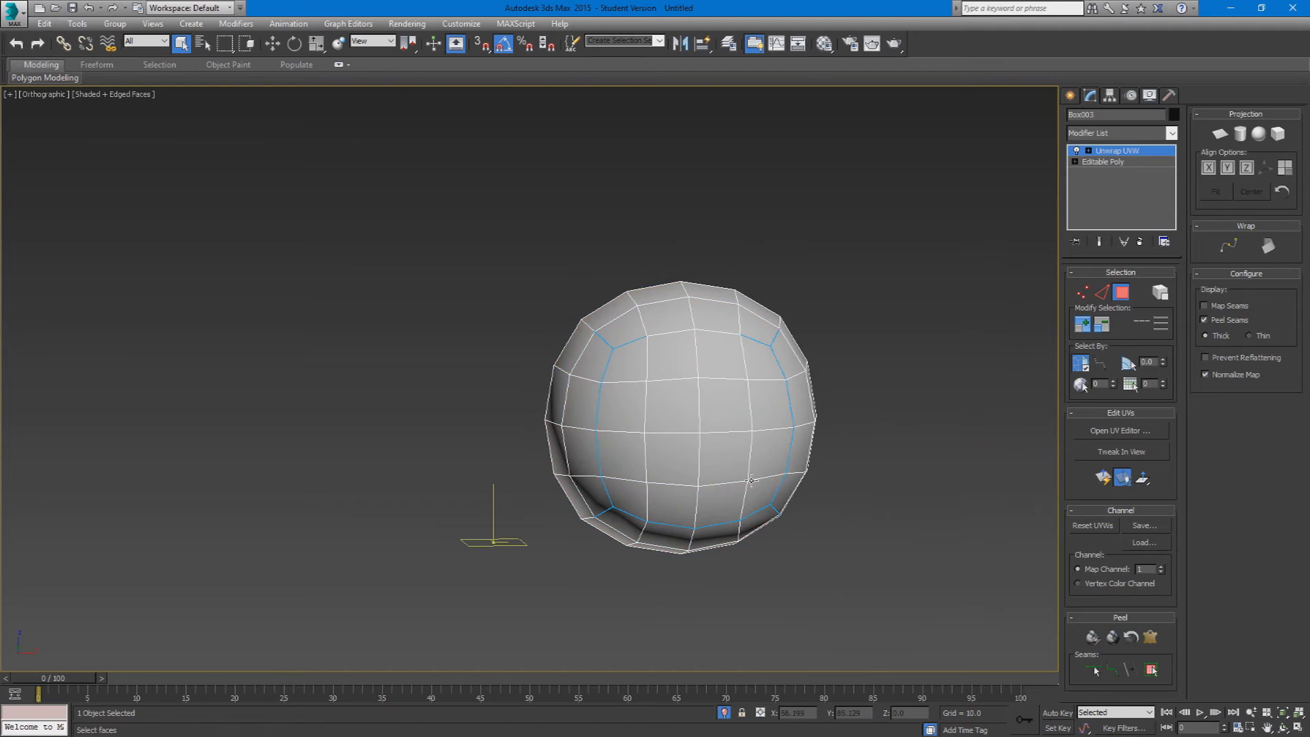
middle_click_drag(752, 481, 779, 454, "alt")
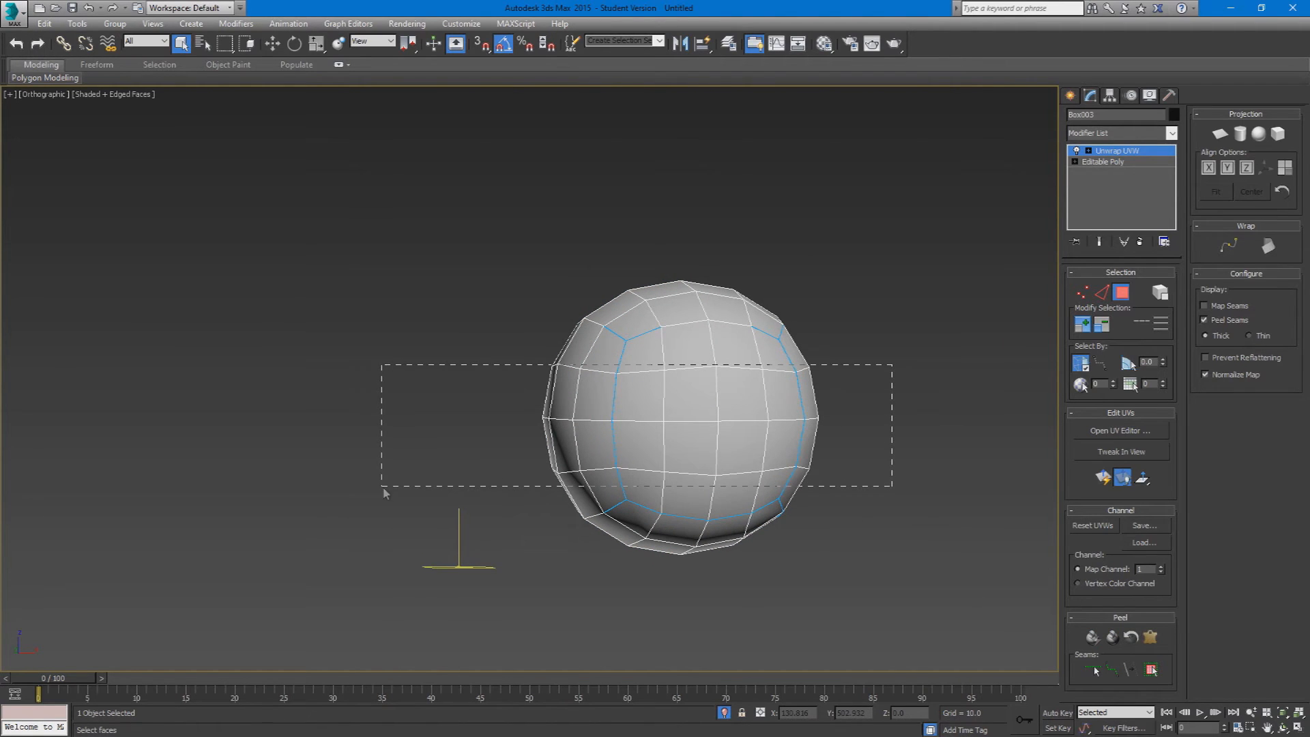
left_click_drag(382, 487, 382, 486)
left_click(875, 430)
middle_click_drag(874, 430, 864, 432, "alt")
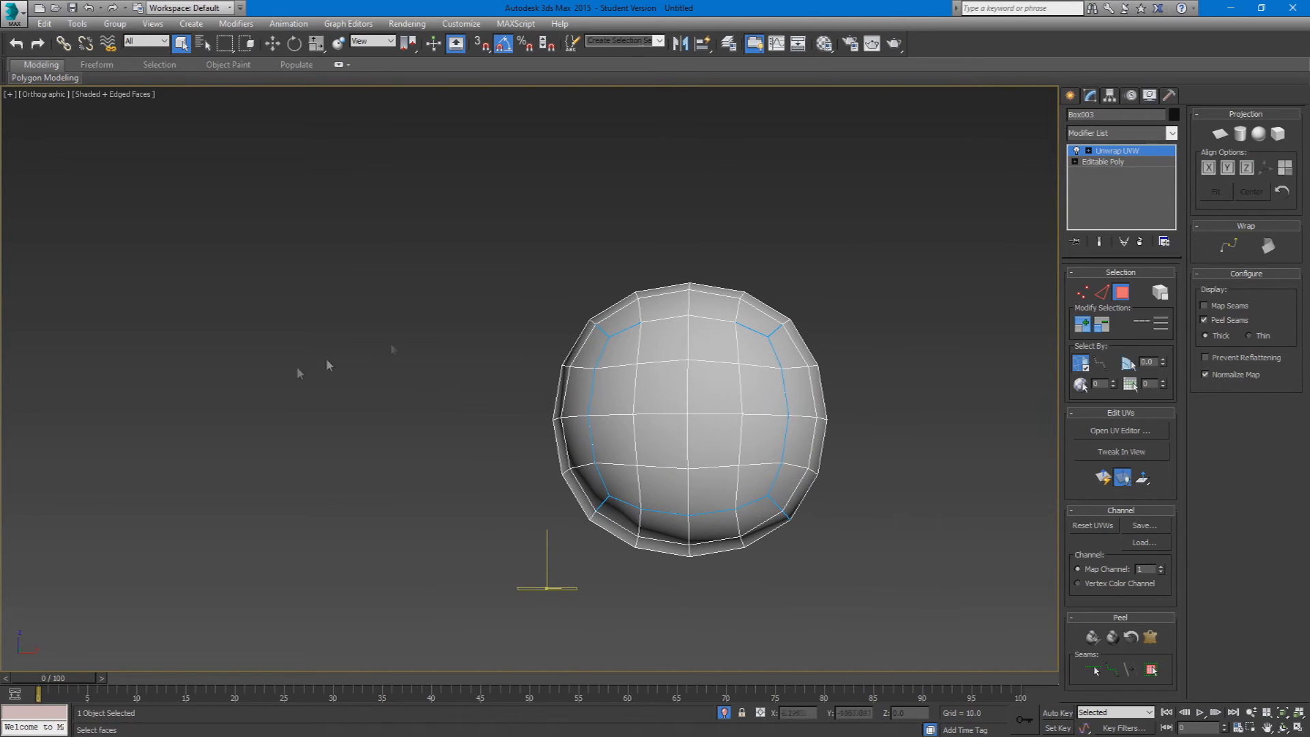
Step: Box-select the faces of the sphere's upper half and check the selection from another side
left_click_drag(446, 190, 932, 385)
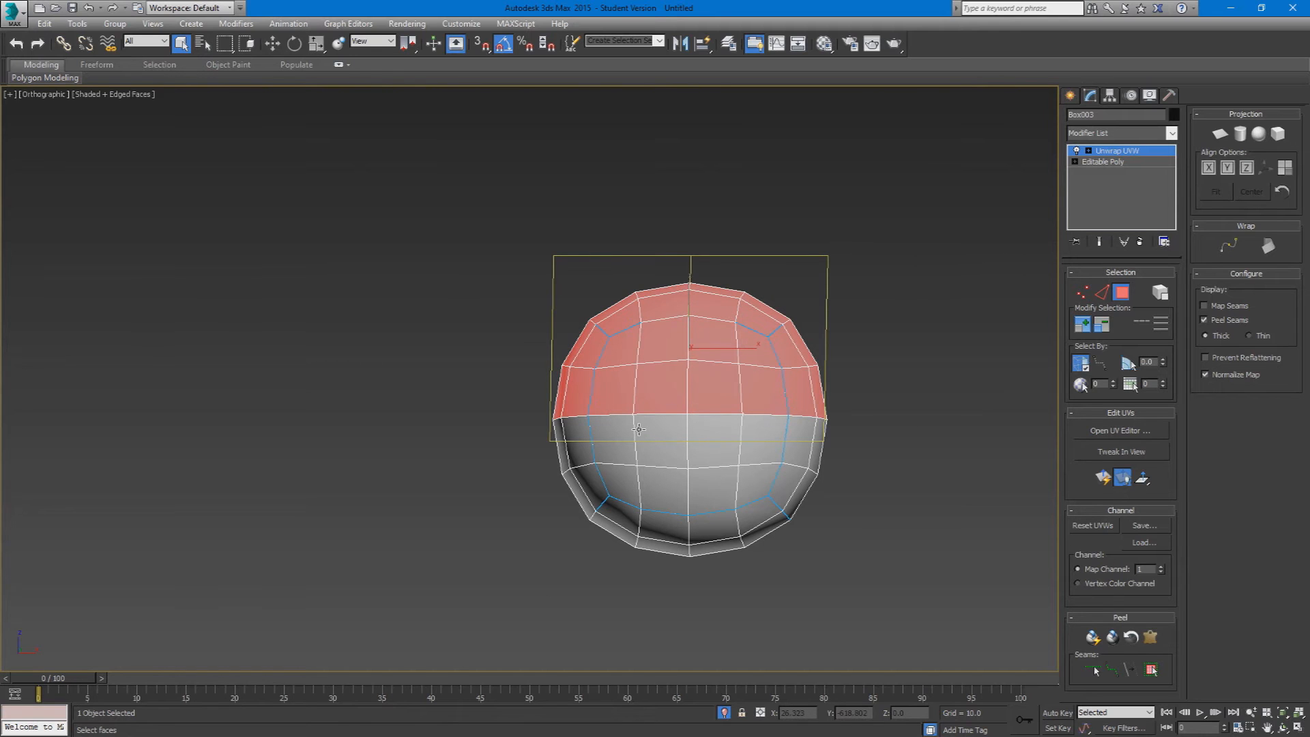
middle_click_drag(581, 435, 833, 433, "alt")
left_click_drag(922, 215, 480, 394)
middle_click_drag(495, 399, 240, 396, "alt")
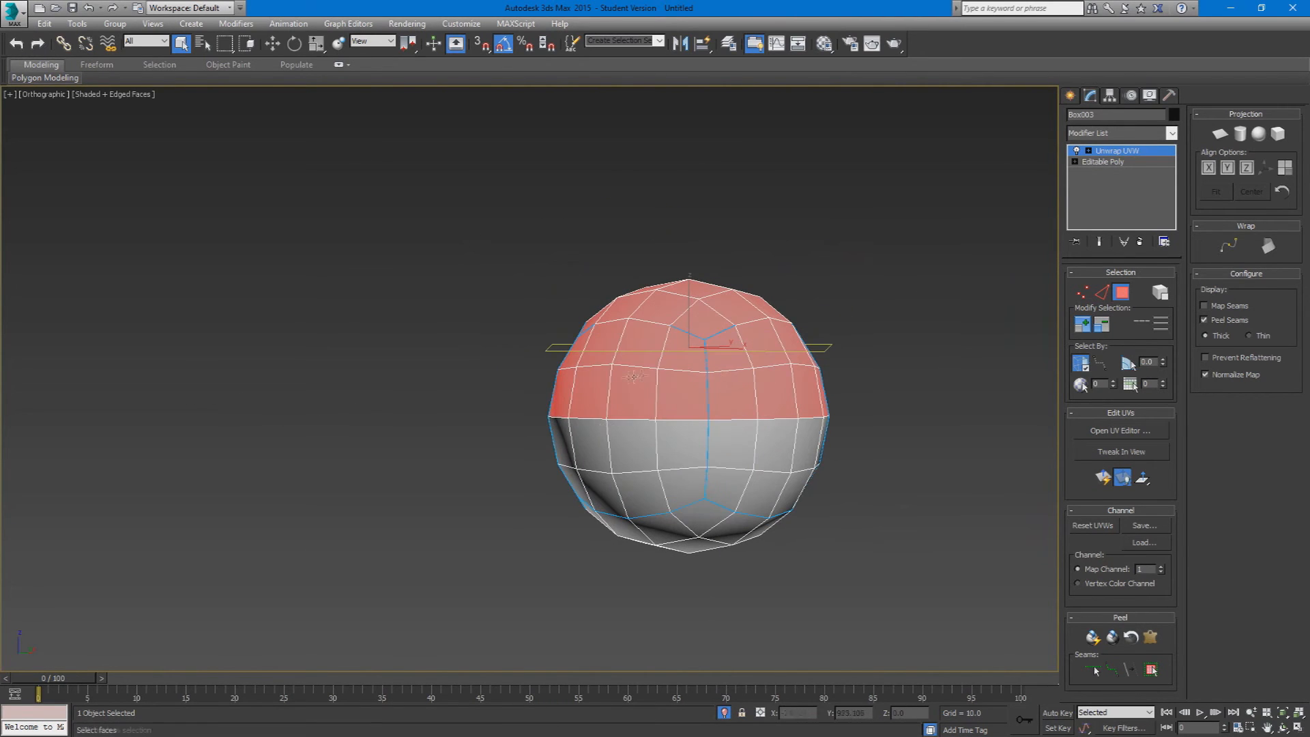
Step: Box-select the sphere's upper half again with Ignore Backfacing off, and check the selection around the sphere
middle_click_drag(892, 366, 838, 444, "alt")
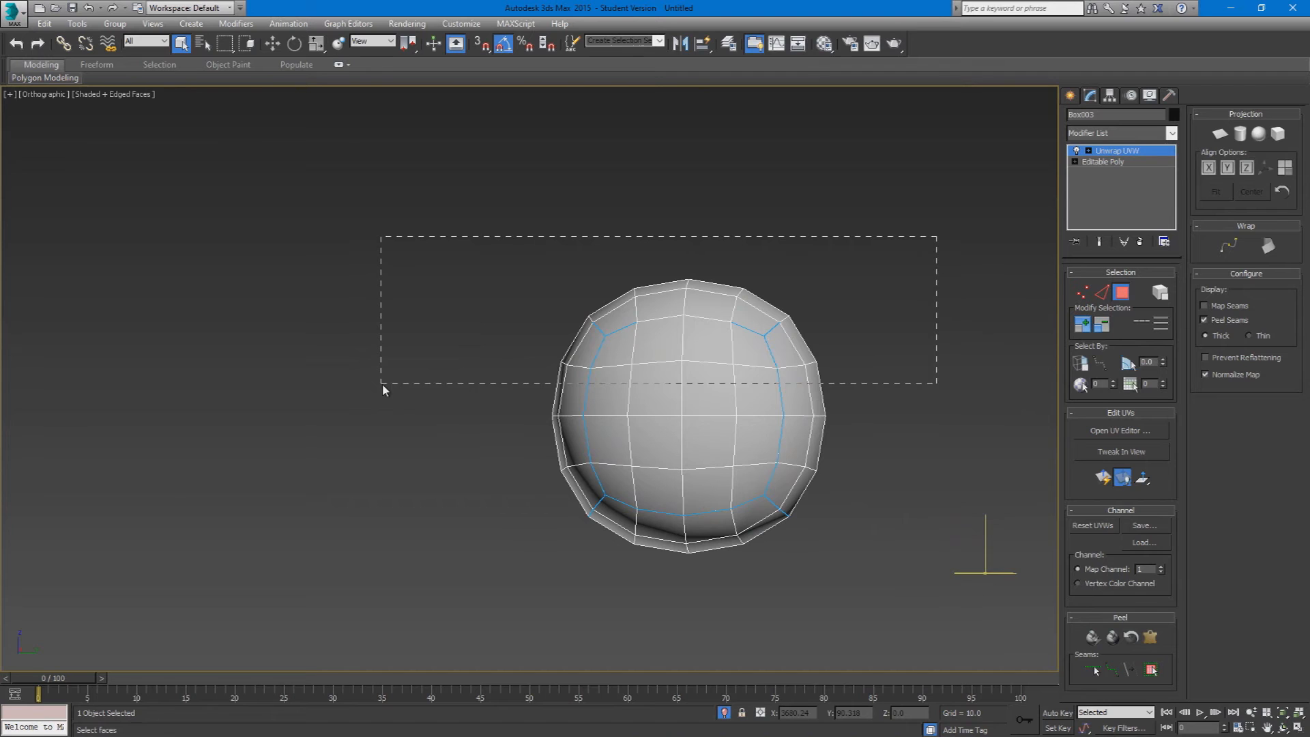
left_click_drag(383, 389, 383, 388)
middle_click_drag(757, 418, 812, 418, "alt")
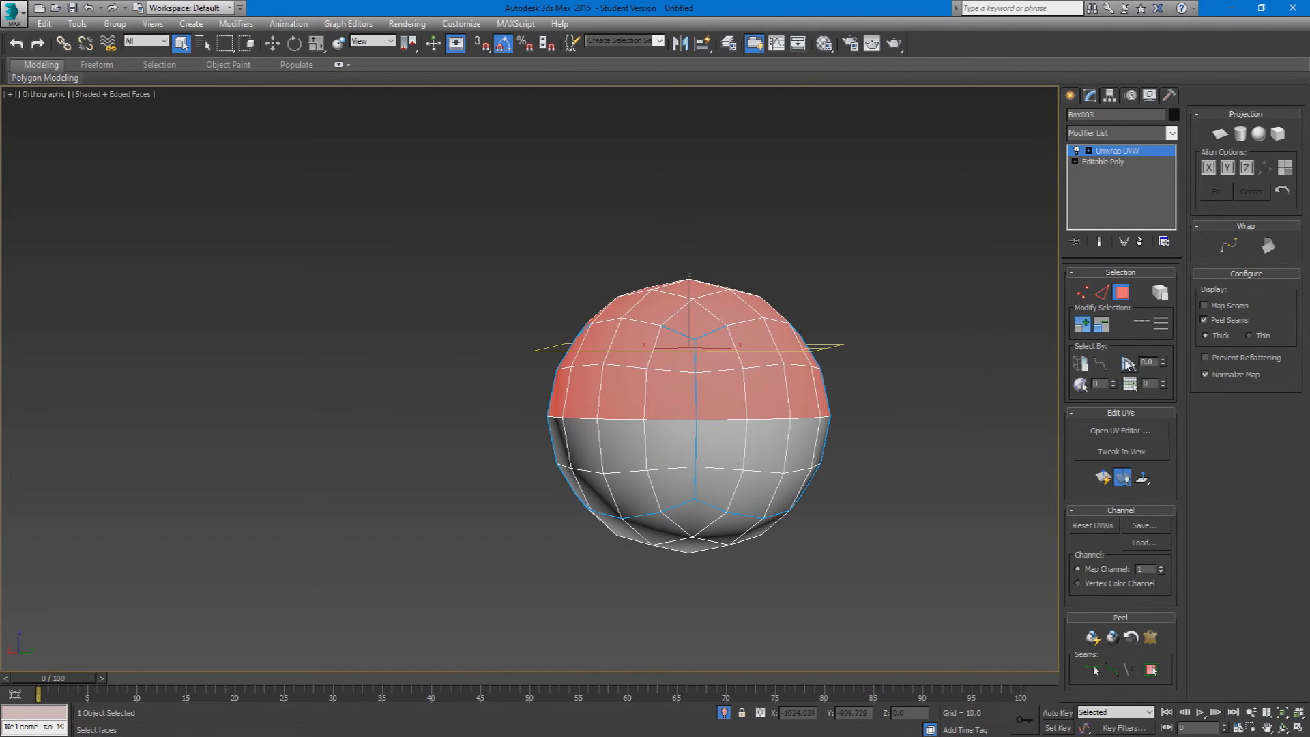
middle_click_drag(928, 459, 840, 466, "alt")
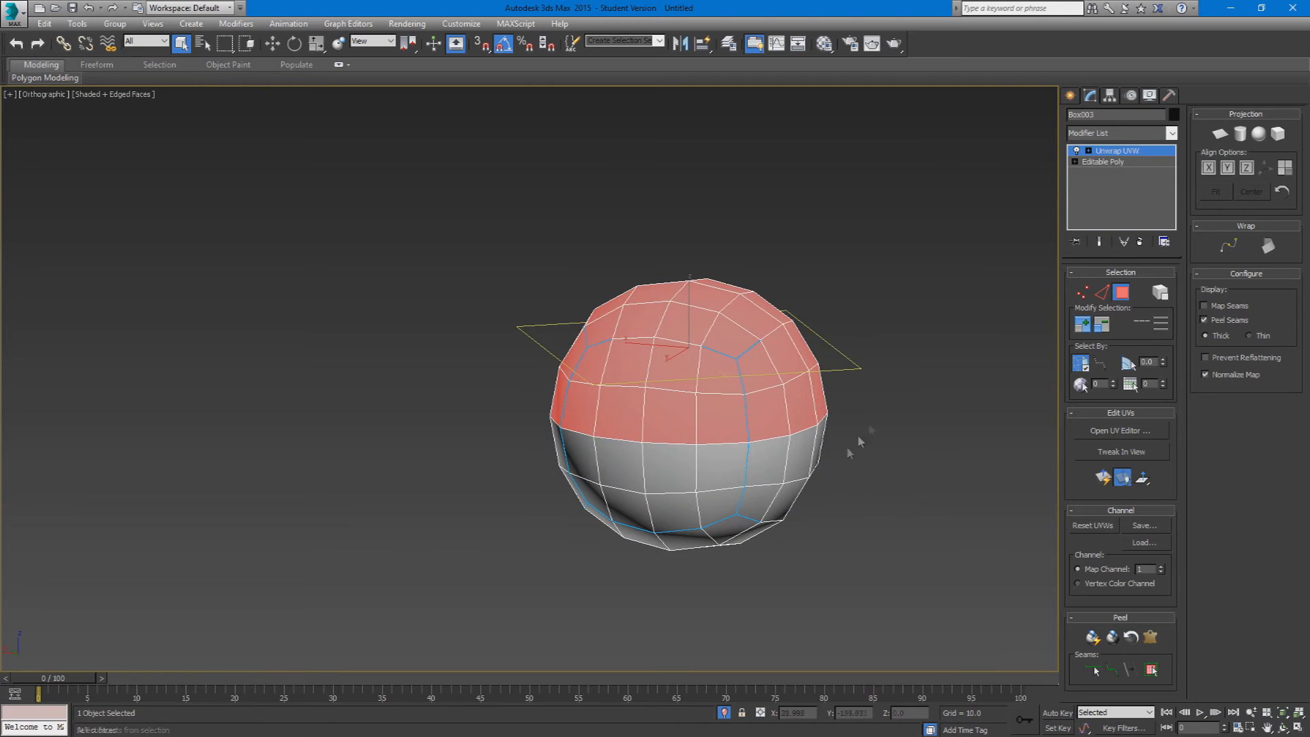
Step: Clear the selection and select all sixteen faces of the sphere's front cap one by one
scroll(642, 441, "down", 3)
scroll(911, 462, "up", 3)
middle_click_drag(957, 439, 834, 501, "alt")
left_click(662, 579)
scroll(660, 577, "down", 3)
middle_click_drag(660, 577, 607, 540, "alt")
left_click(532, 517)
left_click(560, 537, "ctrl")
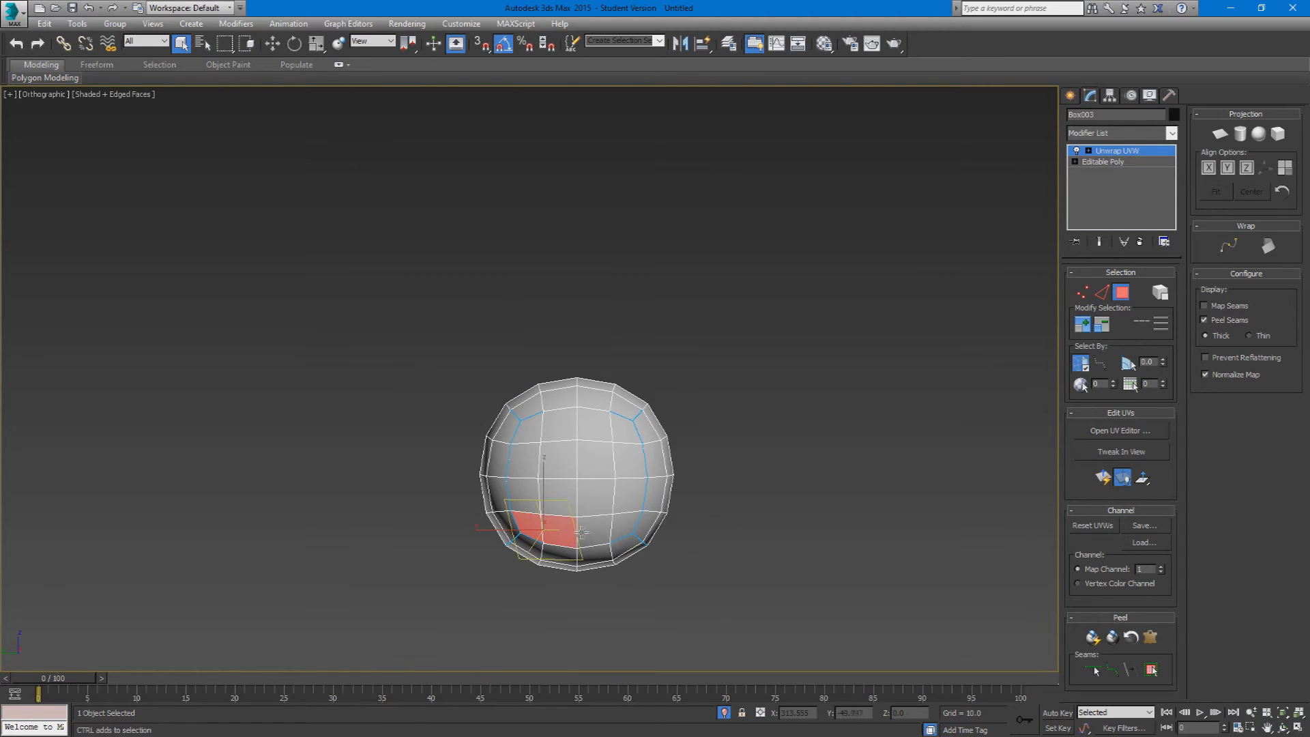
left_click(589, 533, "ctrl")
left_click(597, 503, "ctrl")
left_click(624, 498, "ctrl")
left_click(625, 524, "ctrl")
left_click(628, 464, "ctrl")
left_click(619, 424, "ctrl")
left_click(596, 423, "ctrl")
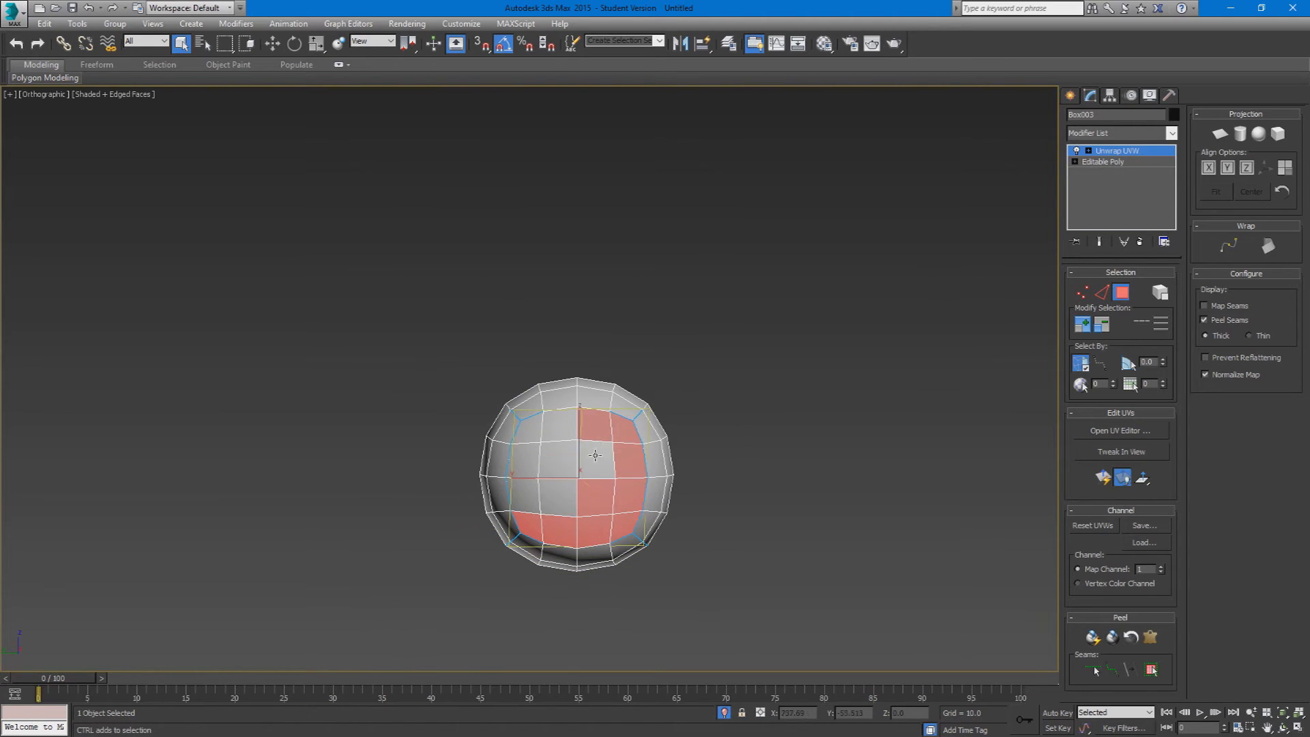
left_click(596, 459, "ctrl")
left_click(559, 423, "ctrl")
left_click(557, 459, "ctrl")
left_click(529, 431, "ctrl")
left_click(523, 460, "ctrl")
left_click(523, 501, "ctrl")
left_click(556, 495, "ctrl")
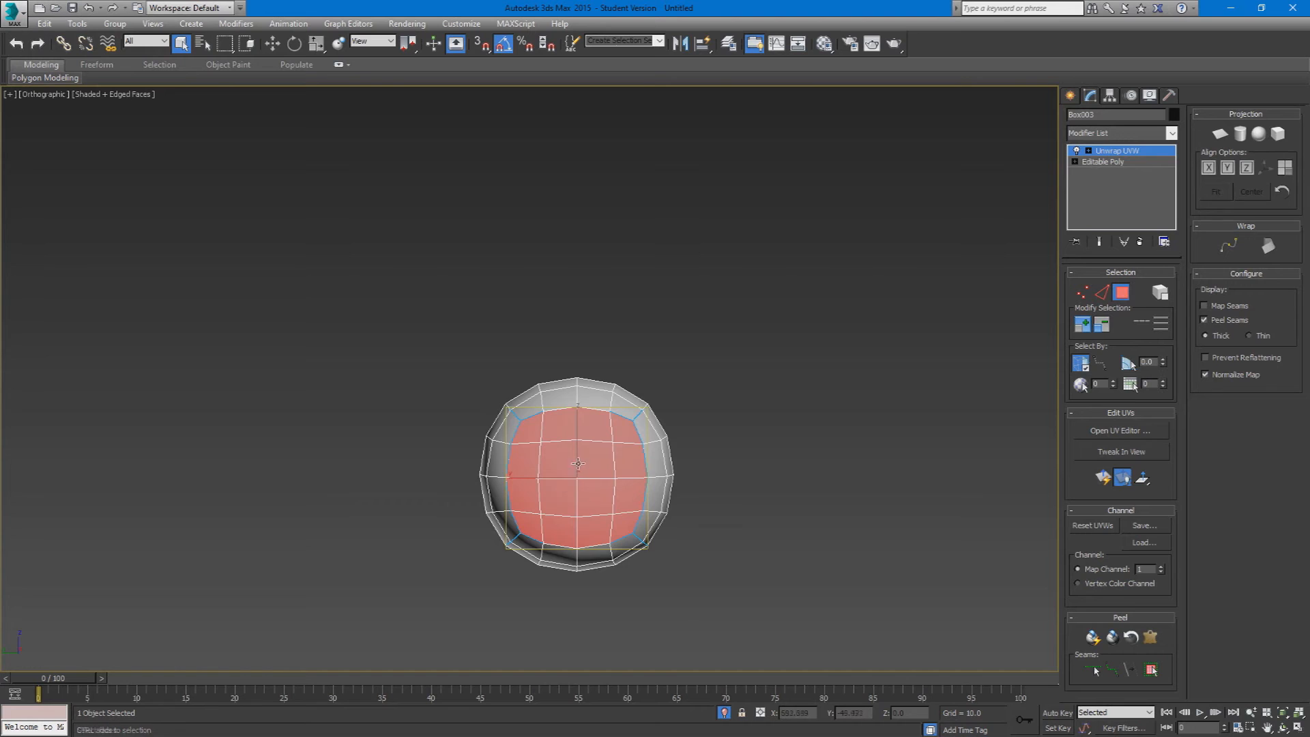
middle_click_drag(556, 496, 559, 527, "alt")
Step: Add the two rows of four faces directly above the front cap to the selection
left_click(534, 403, "ctrl")
left_click(601, 402, "ctrl")
left_click(570, 400, "ctrl")
left_click(628, 404, "ctrl")
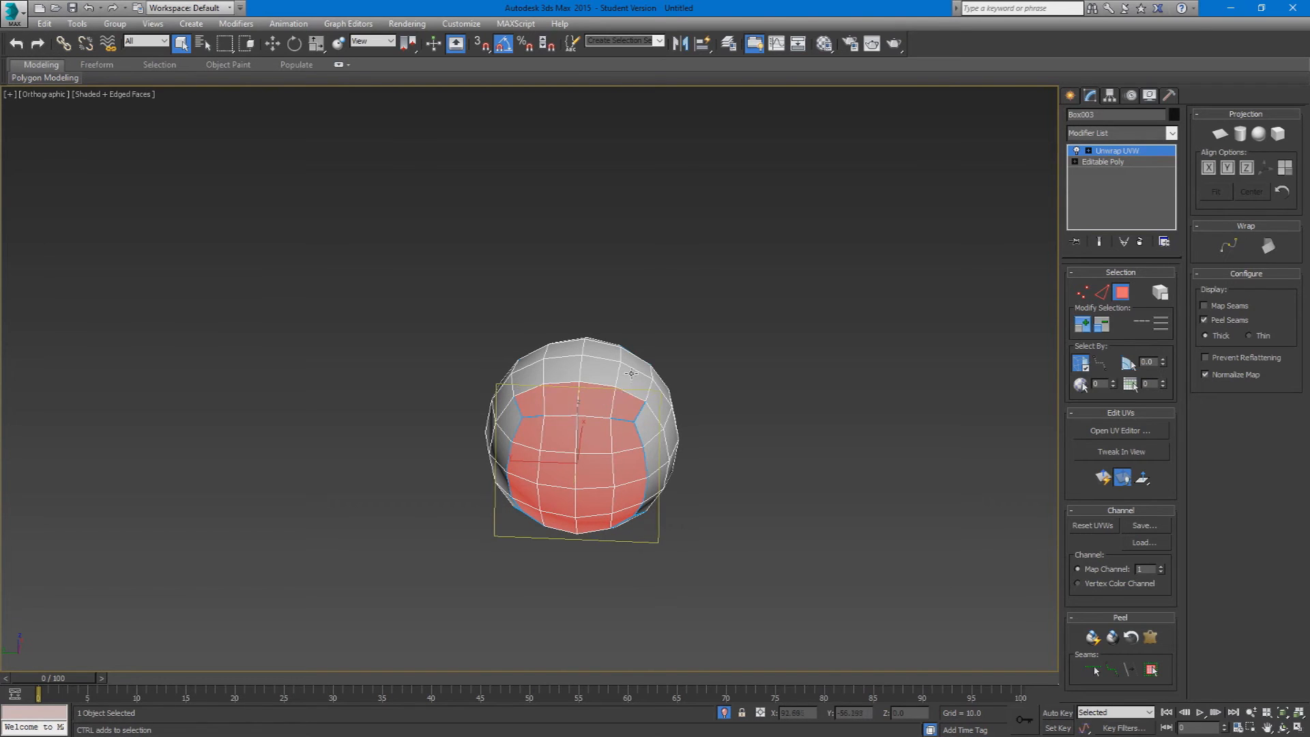
left_click(633, 382, "ctrl")
left_click(598, 372, "ctrl")
left_click(563, 371, "ctrl")
left_click(531, 378, "ctrl")
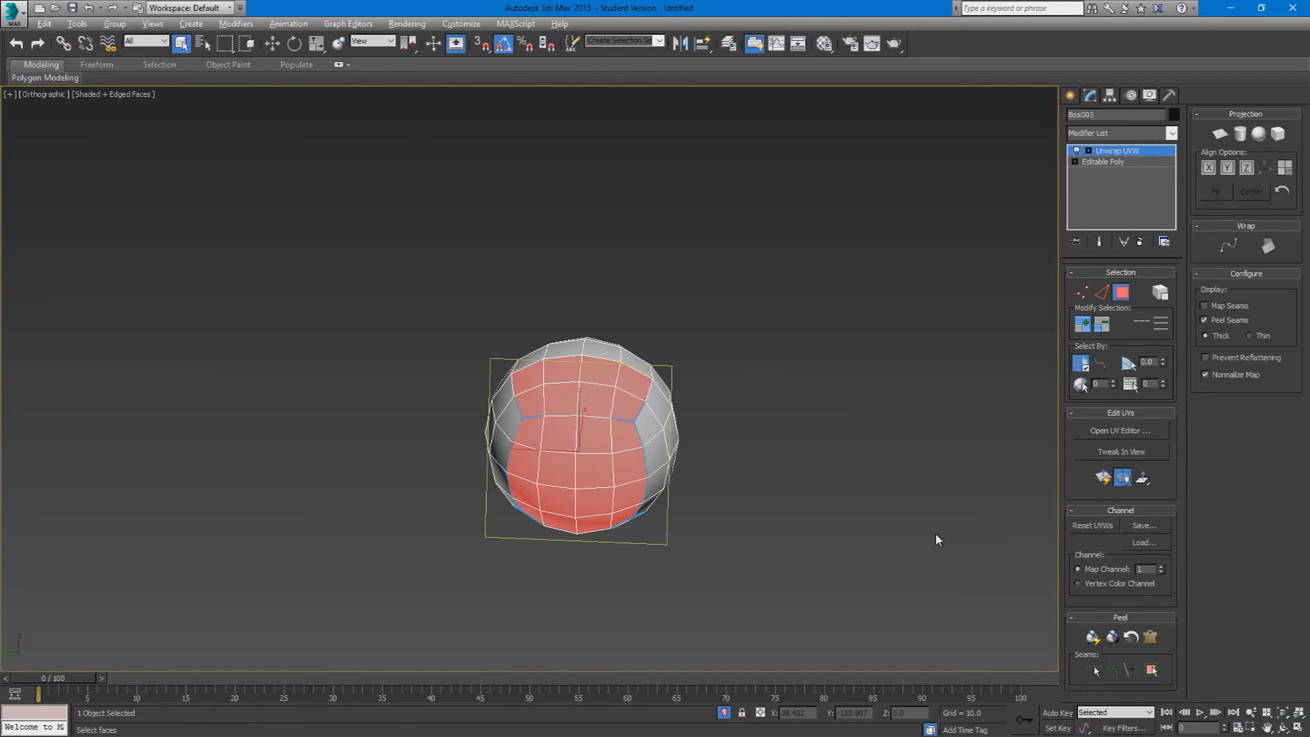
Step: Turn off the display of peel seams and look over the selected faces
middle_click_drag(935, 535, 971, 497, "alt")
left_click(1204, 320)
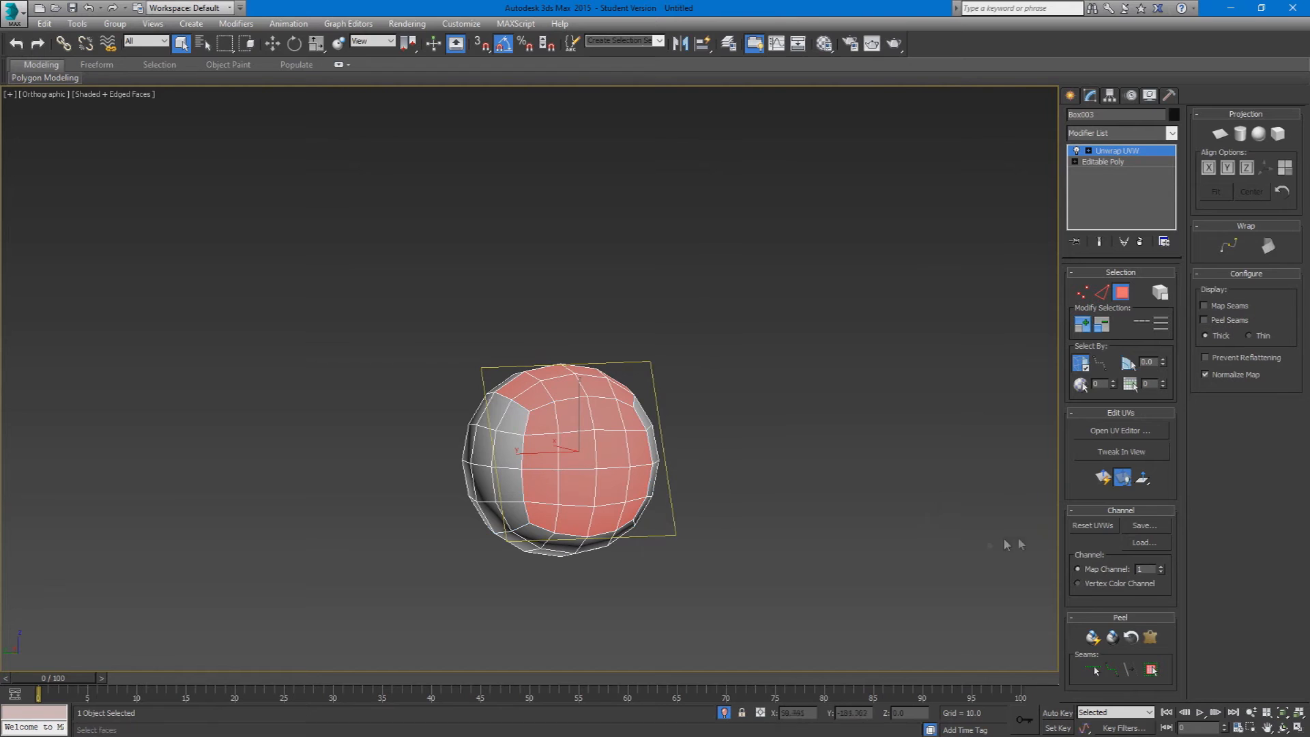
middle_click_drag(758, 568, 734, 577, "alt")
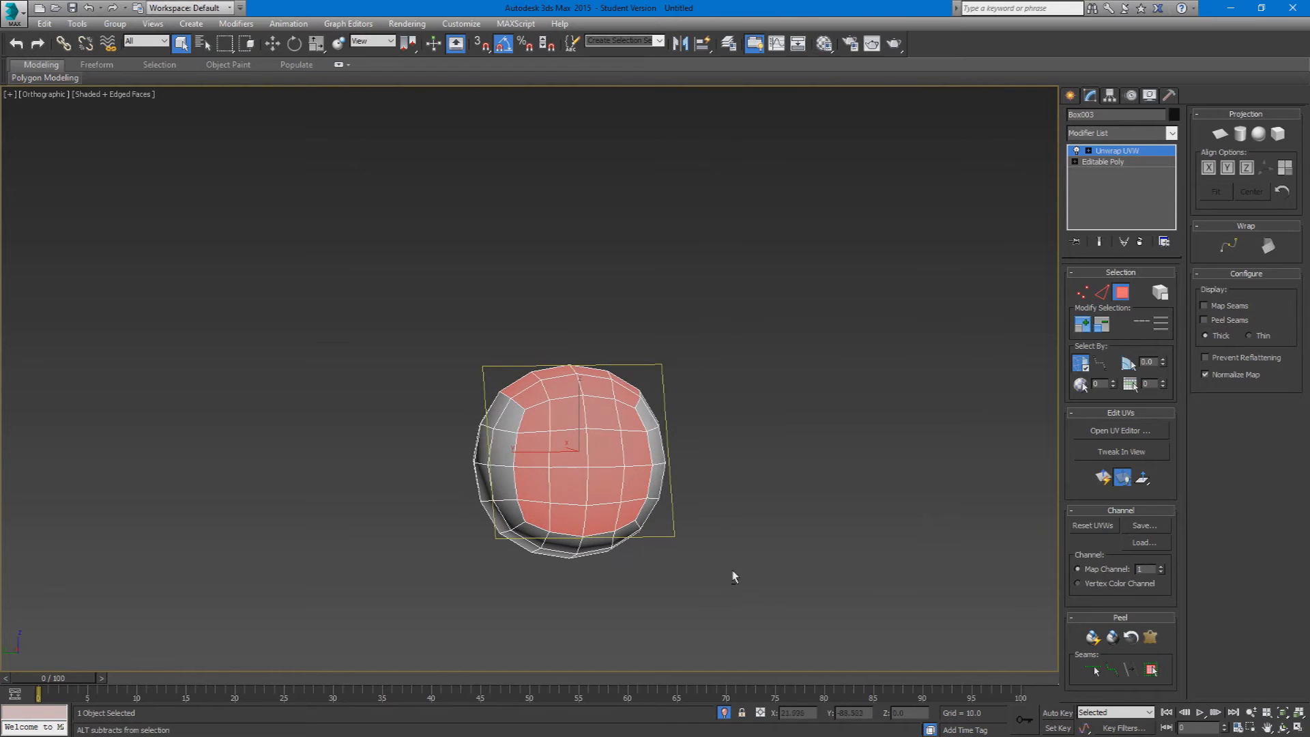
Step: Quick Peel the selected faces, try moving the peeled UVs, undo the moves and close the UV editor
left_click(1099, 640)
left_click_drag(431, 321, 329, 248)
middle_click_drag(284, 306, 238, 357)
key("ctrl+z")
left_click_drag(187, 379, 266, 265)
key("ctrl+z")
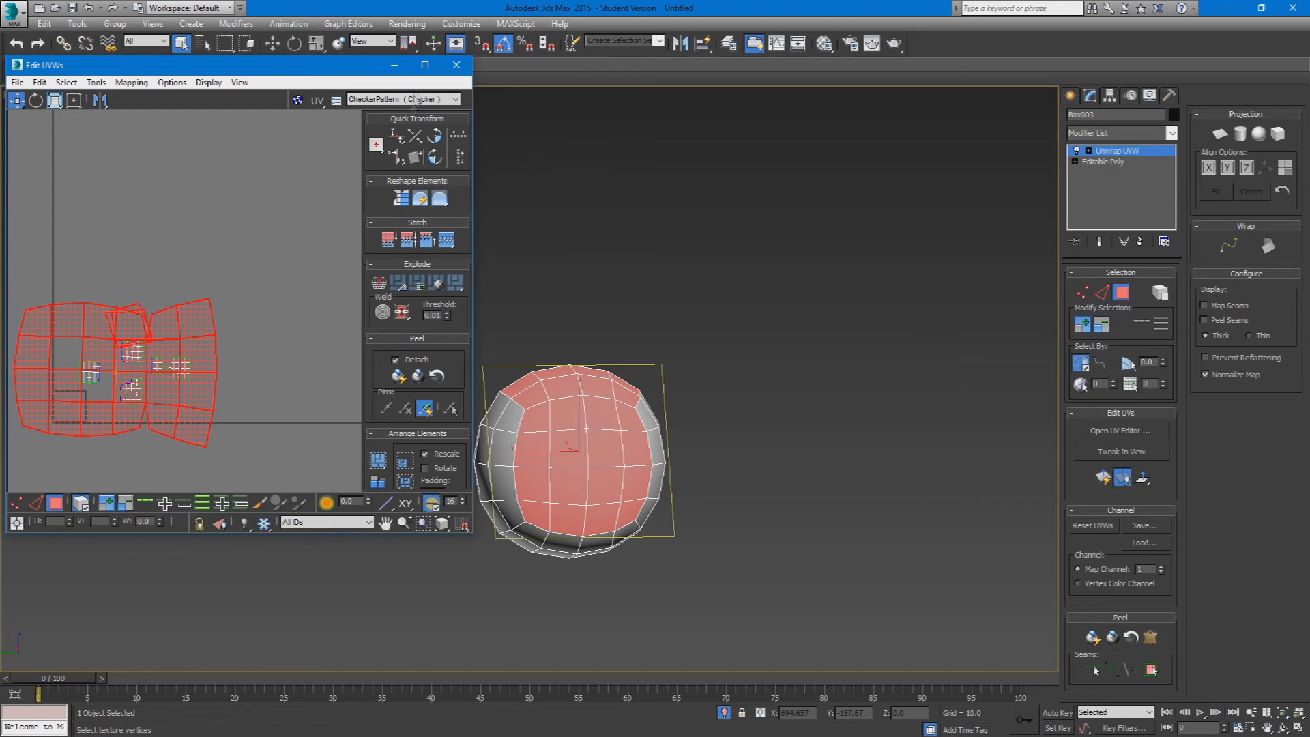
left_click(456, 65)
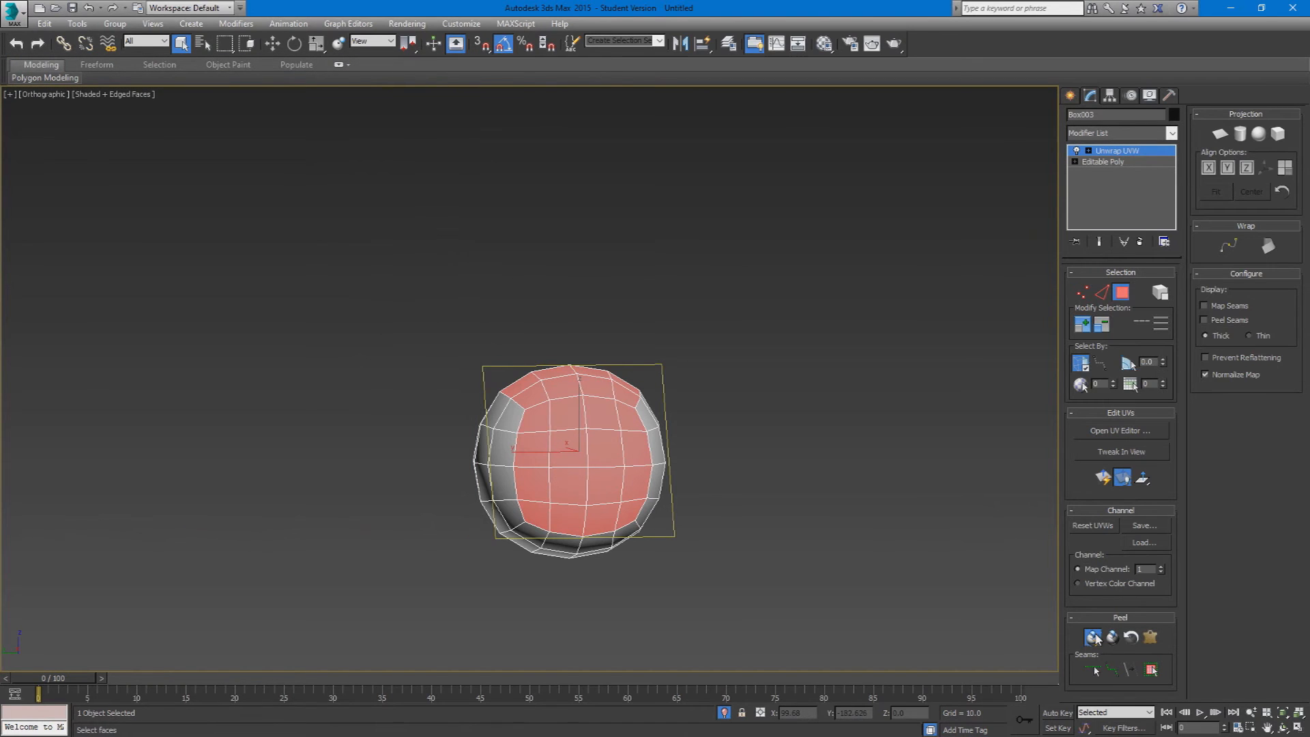
Step: Run Quick Peel again on the same faces, examine the peeled UVs and close the UV editor
left_click(1093, 637)
scroll(220, 319, "up", 3)
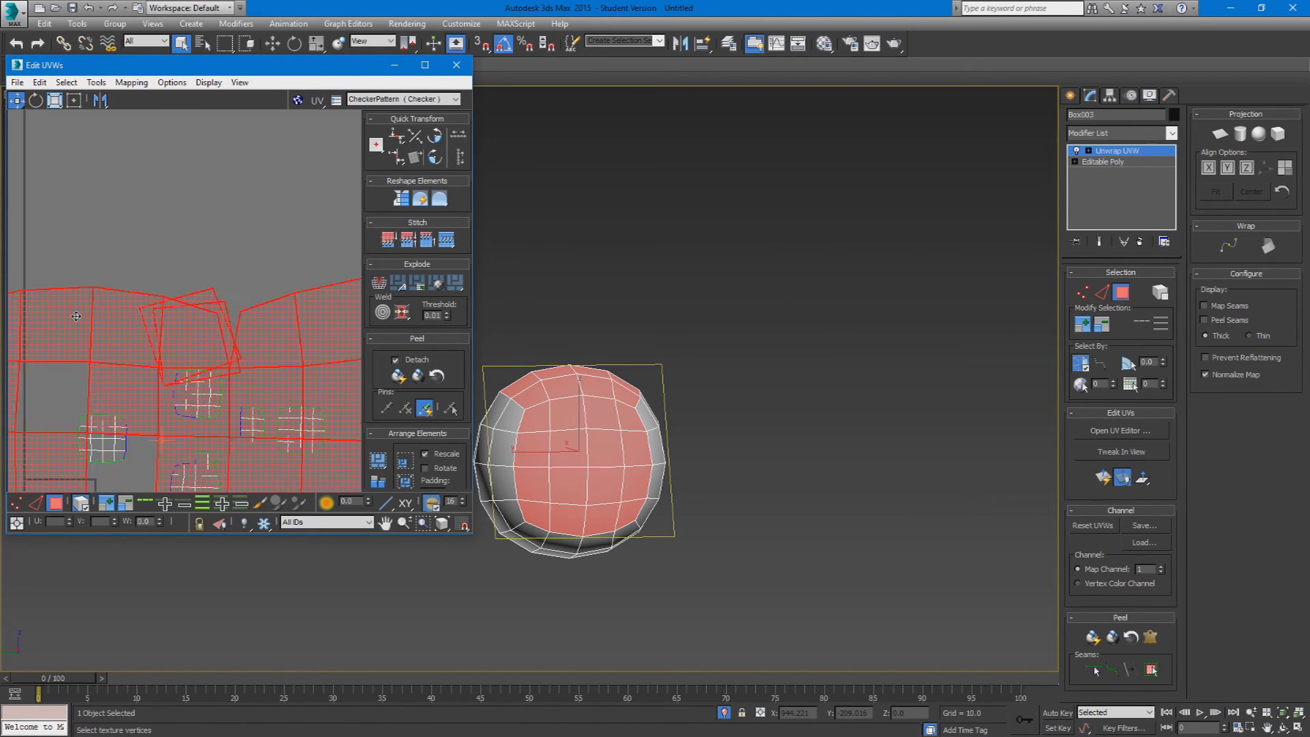
middle_click_drag(703, 498, 780, 425)
left_click(457, 66)
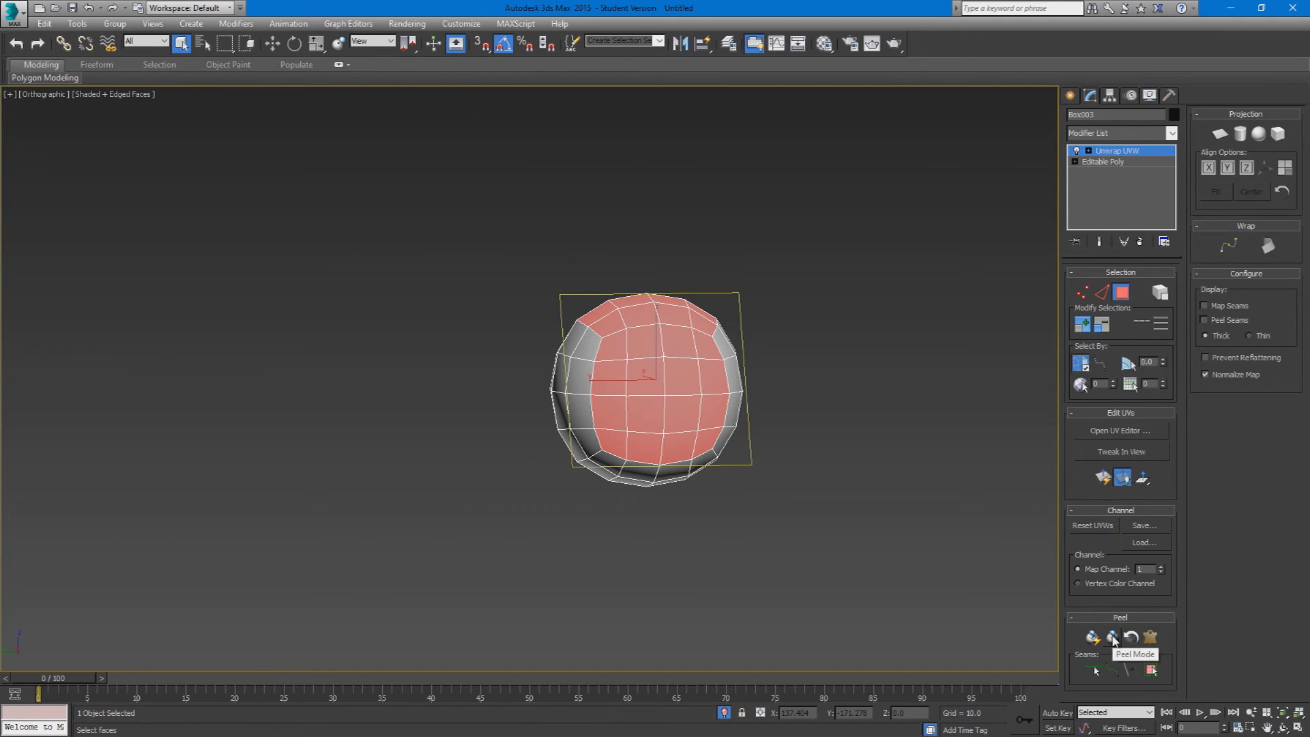
Step: Clear the face selection and pick individual faces in the upper part of the front cap
left_click(743, 453)
left_click(616, 348)
left_click(645, 344, "ctrl")
left_click(705, 351, "ctrl")
left_click(677, 337, "ctrl")
left_click(694, 370, "ctrl")
middle_click_drag(732, 361, 728, 356, "alt")
Step: Select the complete ring of faces surrounding the sphere's front cap
left_click(641, 317)
left_click(610, 329, "ctrl")
left_click(589, 347, "ctrl")
left_click(583, 380, "ctrl")
left_click(585, 419, "ctrl")
left_click(591, 445, "ctrl")
left_click(611, 465, "ctrl")
left_click(641, 472, "ctrl")
left_click(677, 473, "ctrl")
left_click(712, 462, "ctrl")
left_click(734, 440, "ctrl")
left_click(739, 411, "ctrl")
left_click(739, 377, "ctrl")
left_click(735, 347, "ctrl")
left_click(710, 324, "ctrl")
left_click(676, 316, "ctrl")
Step: Add all the remaining faces inside the selected ring so the sphere's whole front cap is selected
left_click(695, 351, "ctrl")
left_click(680, 341, "ctrl")
left_click(679, 375, "ctrl")
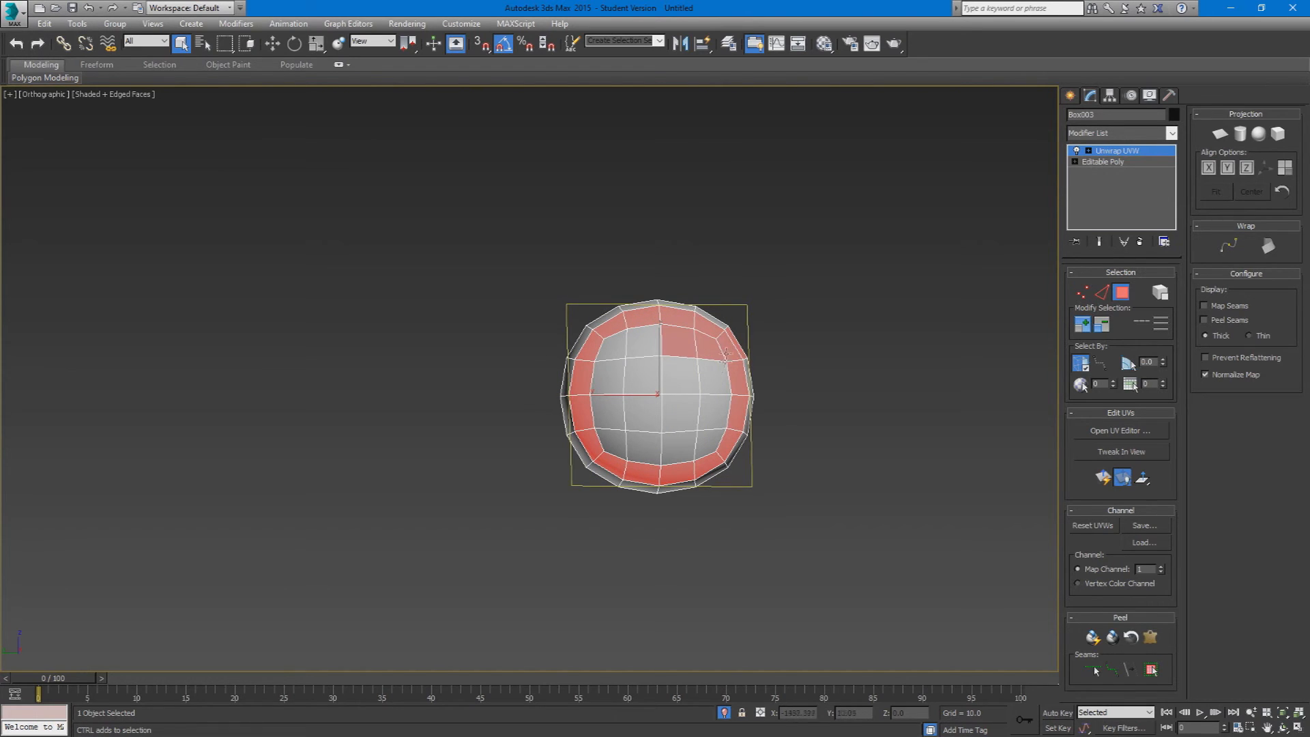
left_click(713, 377, "ctrl")
left_click(714, 412, "ctrl")
left_click(712, 445, "ctrl")
left_click(681, 447, "ctrl")
left_click(681, 413, "ctrl")
left_click(642, 375, "ctrl")
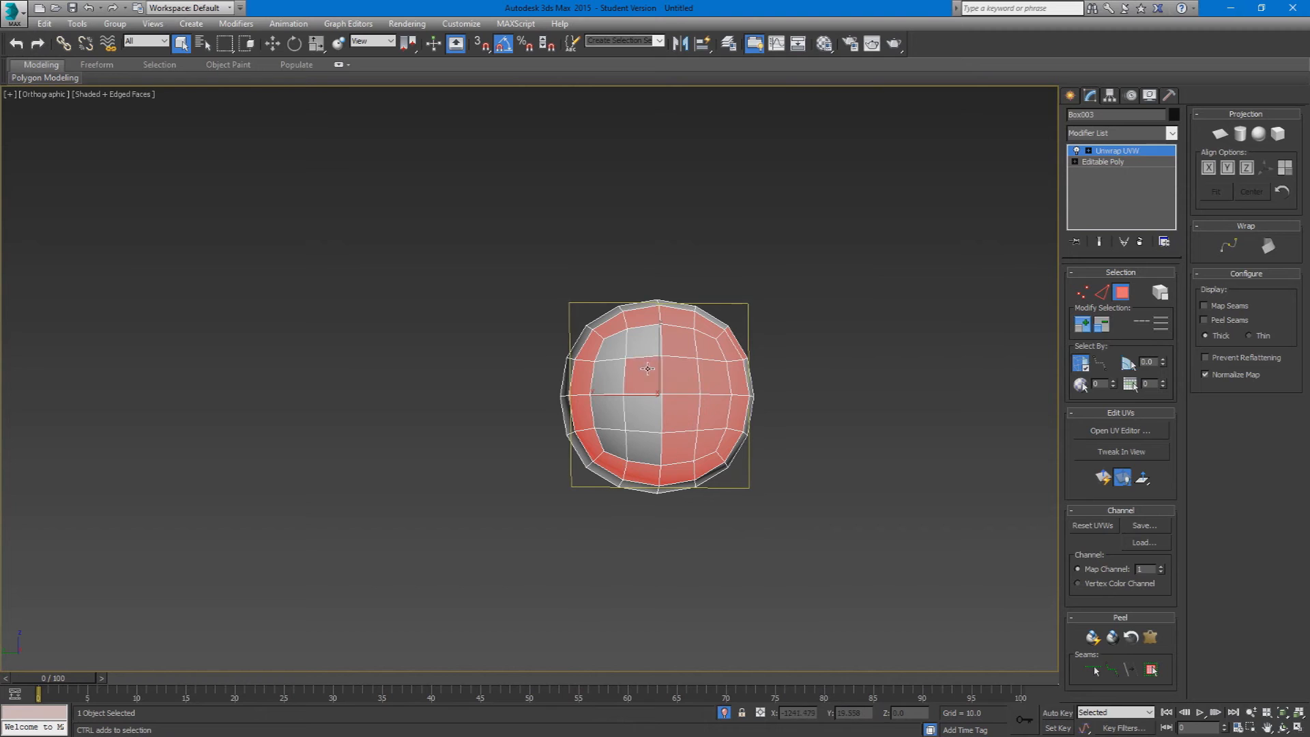
left_click(644, 341, "ctrl")
left_click(617, 369, "ctrl")
left_click(612, 413, "ctrl")
left_click(644, 445, "ctrl")
left_click(643, 413, "ctrl")
left_click(613, 445, "ctrl")
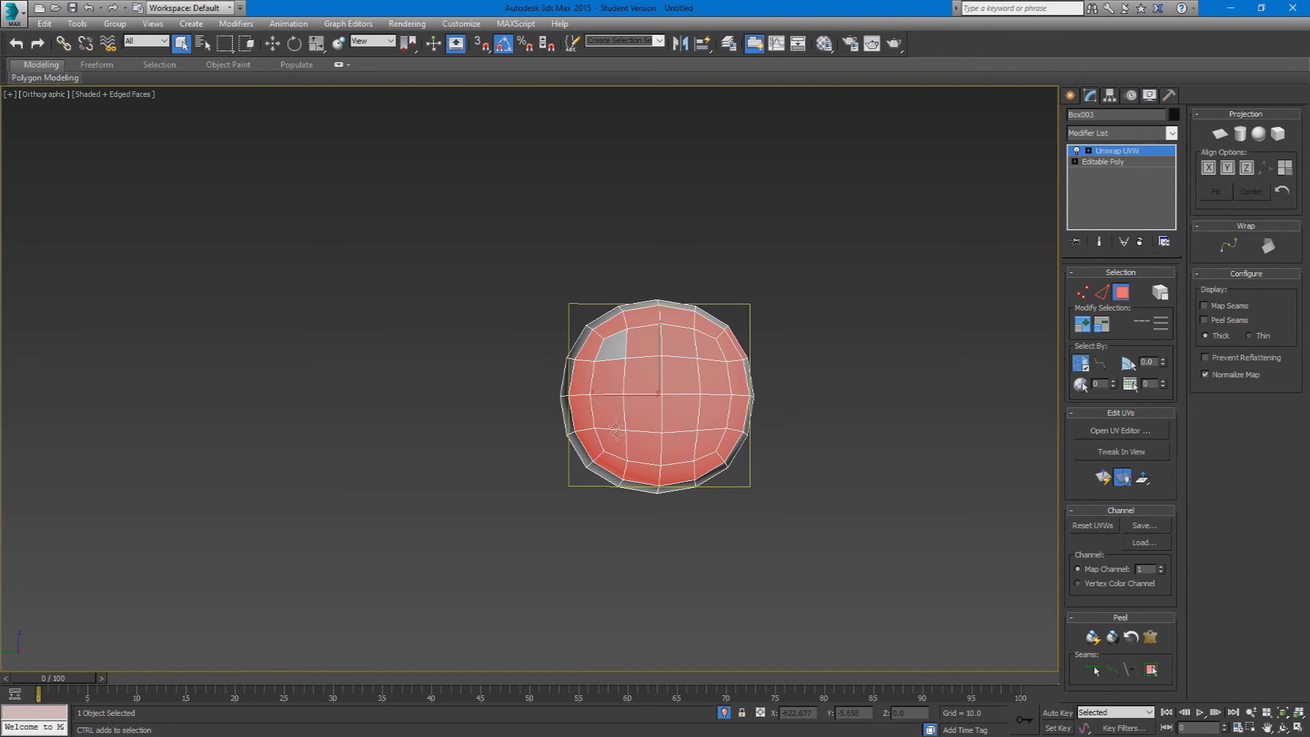
middle_click_drag(767, 403, 769, 430, "alt")
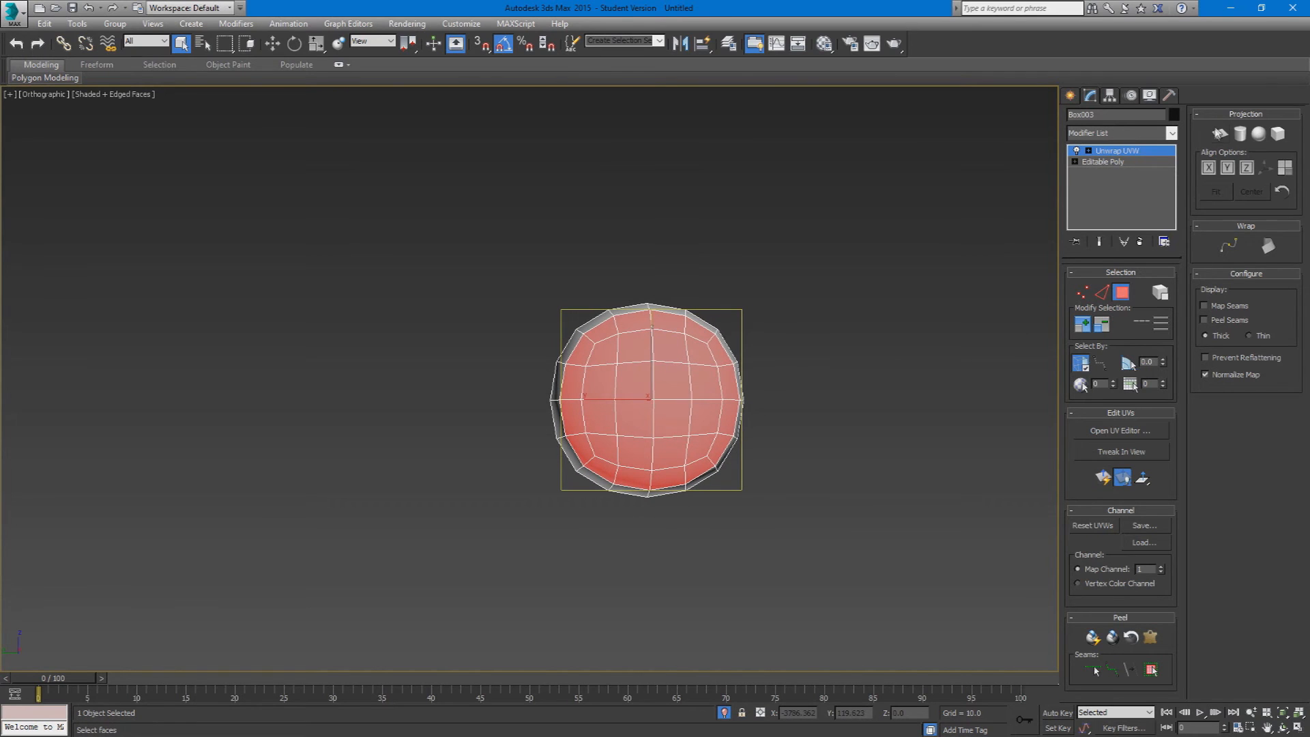
Step: Apply planar mapping to the selected cap faces, activate Rotate and examine the projection plane
left_click(1220, 134)
middle_click_drag(584, 379, 636, 408, "alt")
key("e")
left_click_drag(663, 369, 756, 419)
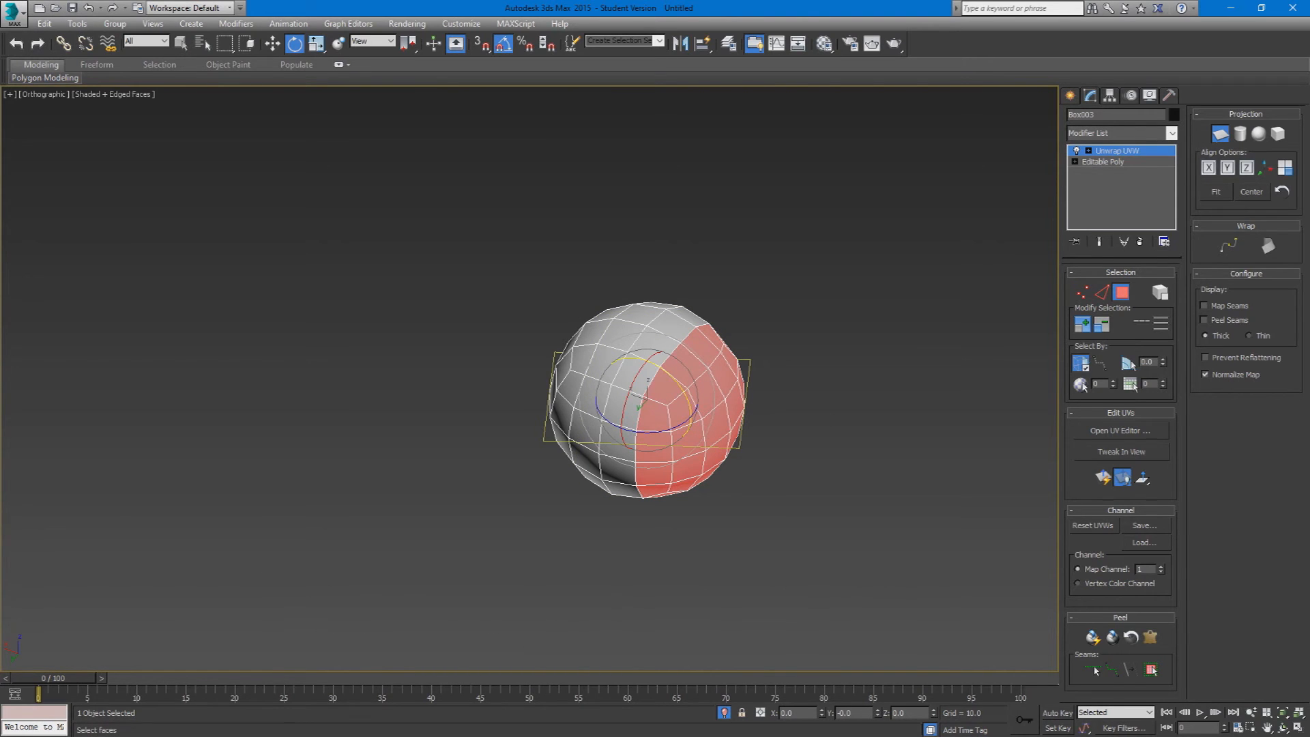
middle_click_drag(380, 444, 390, 413, "alt")
Step: Exit isolation mode to show the other objects again, and reselect the sphere at face level
left_click(1123, 294)
left_click(764, 523)
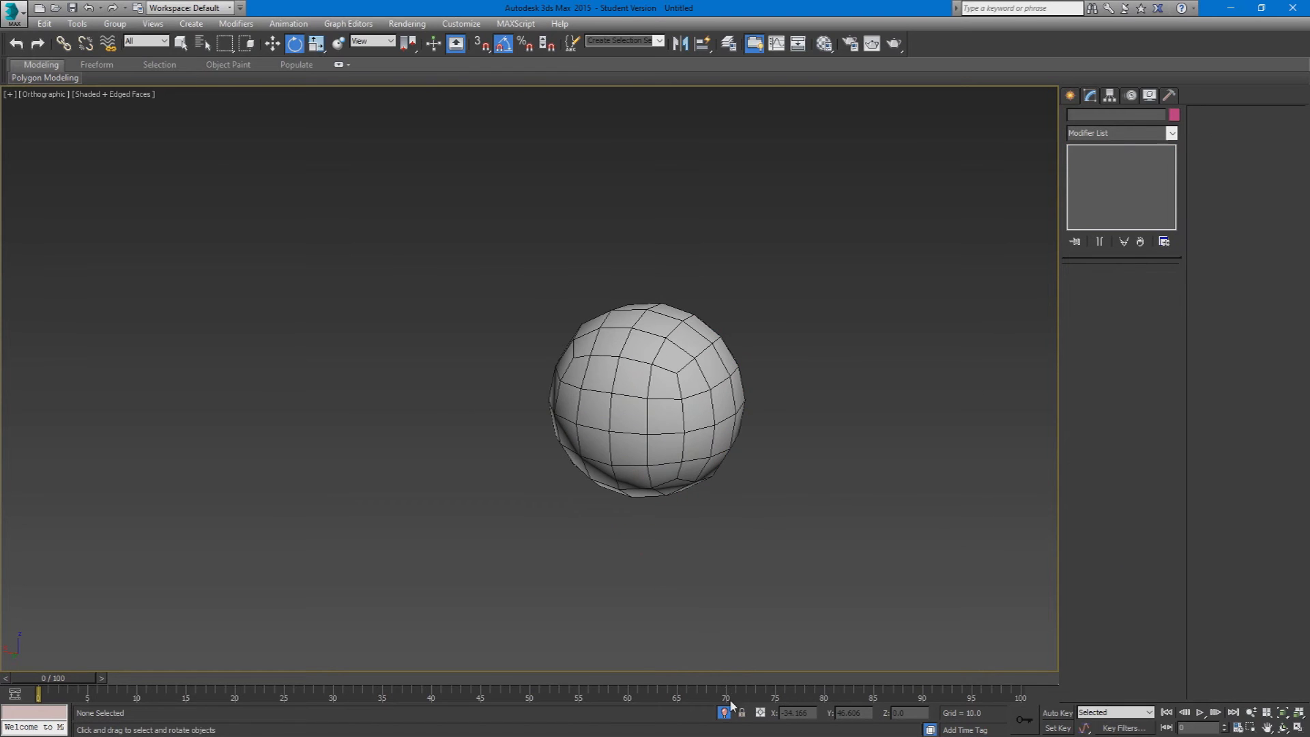
left_click(725, 712)
scroll(658, 503, "down", 5)
left_click(708, 499)
middle_click_drag(708, 501, 692, 606, "alt")
left_click(1121, 292)
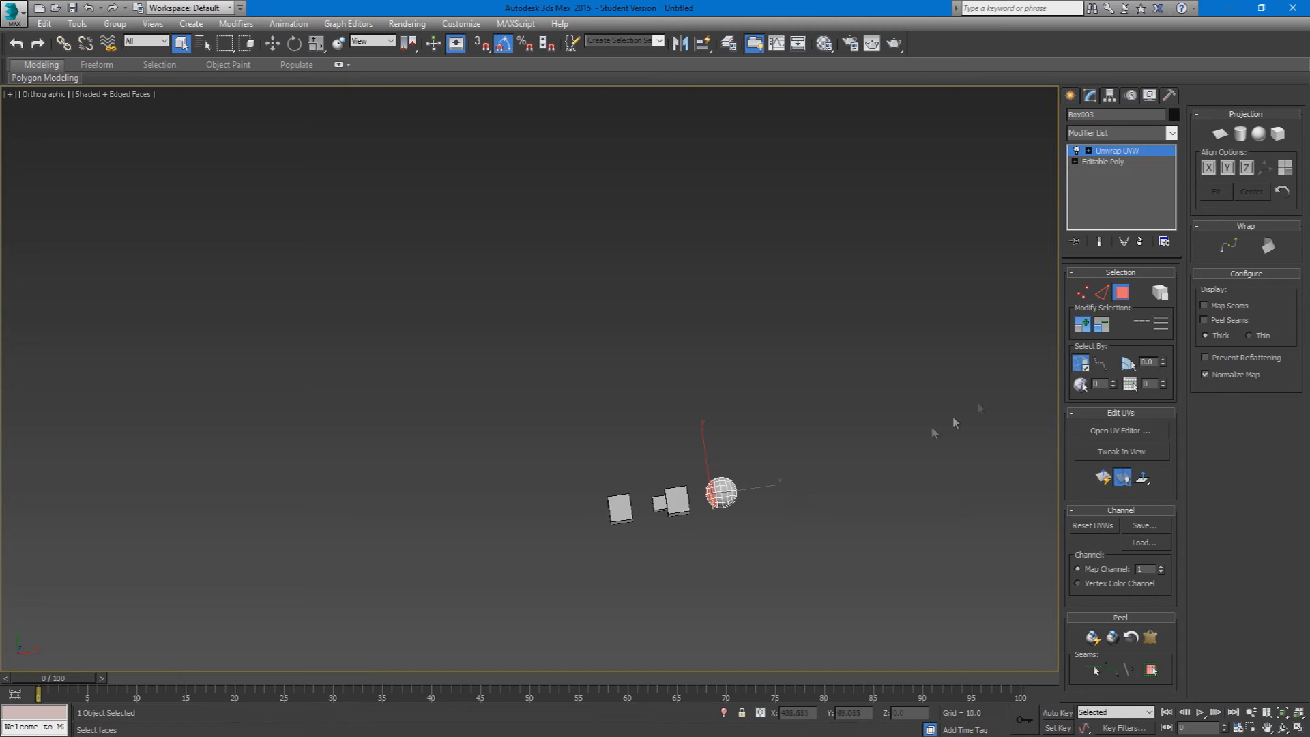
Step: Apply planar mapping to the selected cap faces and align the projection to the X axis
scroll(767, 501, "up", 4)
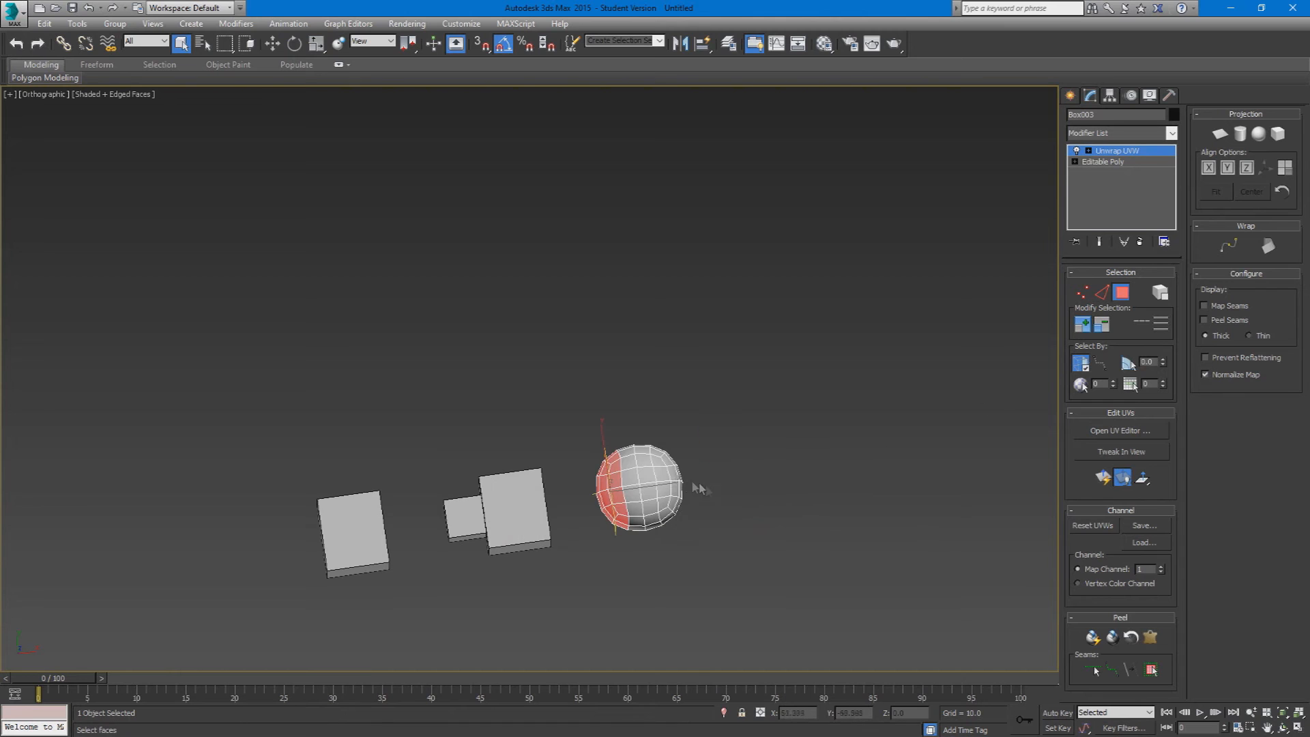
left_click(1219, 135)
left_click(1212, 171)
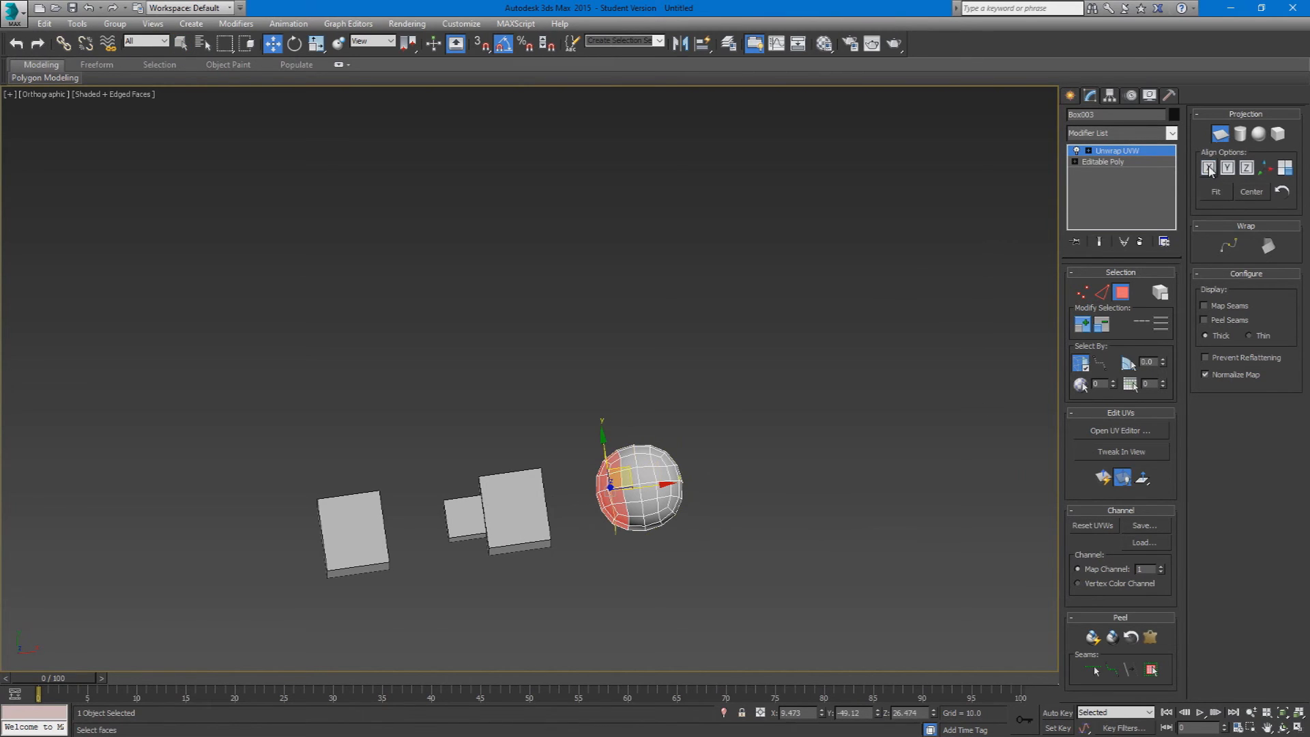
scroll(599, 468, "up", 7)
middle_click_drag(600, 469, 610, 372, "alt")
middle_click_drag(853, 454, 609, 361, "alt")
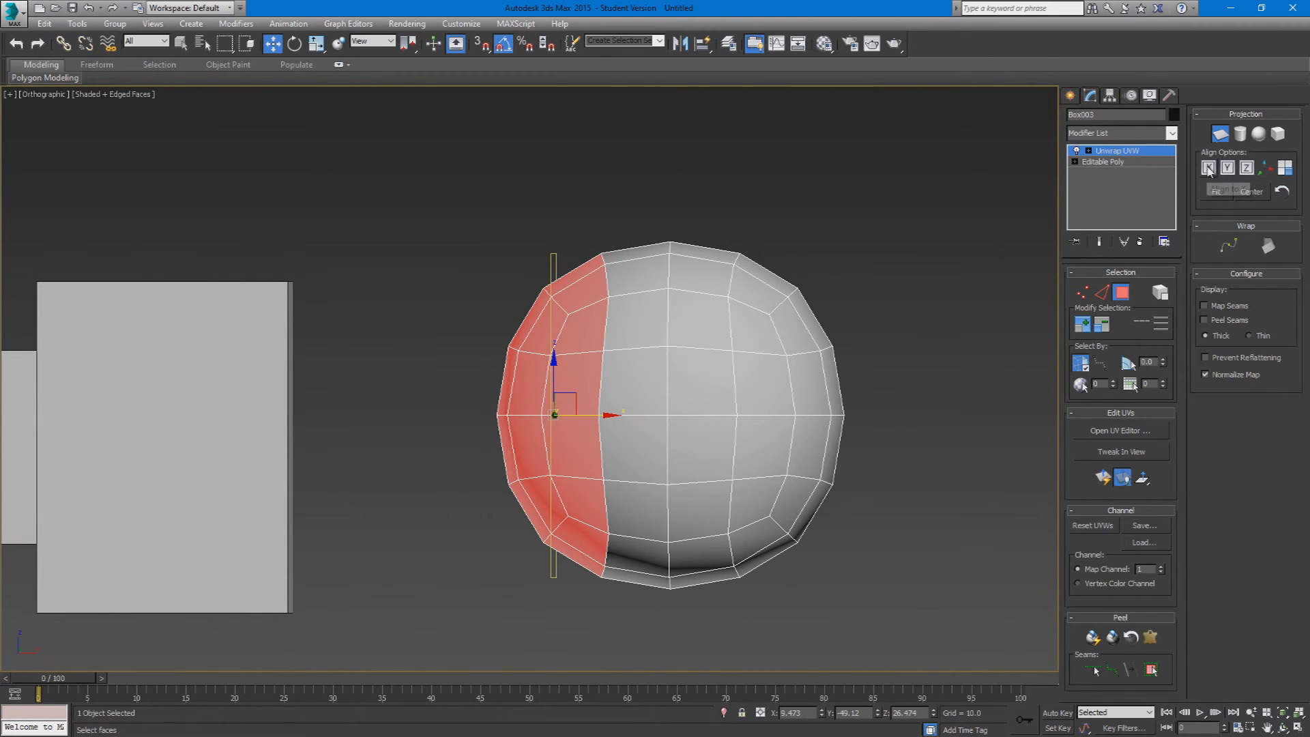
Step: Try aligning the planar projection to Y, return it to X alignment and activate Rotate
left_click(1228, 169)
middle_click_drag(759, 225, 770, 350, "alt")
left_click(1205, 171)
left_click(1208, 174)
middle_click_drag(882, 334, 875, 286, "alt")
key("e")
left_click_drag(573, 452, 604, 448)
Step: Open the UV editor, place it clear of the sphere and examine the cap's planar UVs
left_click(1120, 431)
left_click_drag(325, 71, 1080, 155)
scroll(902, 474, "up", 3)
middle_click_drag(902, 473, 994, 215)
scroll(934, 391, "up", 4)
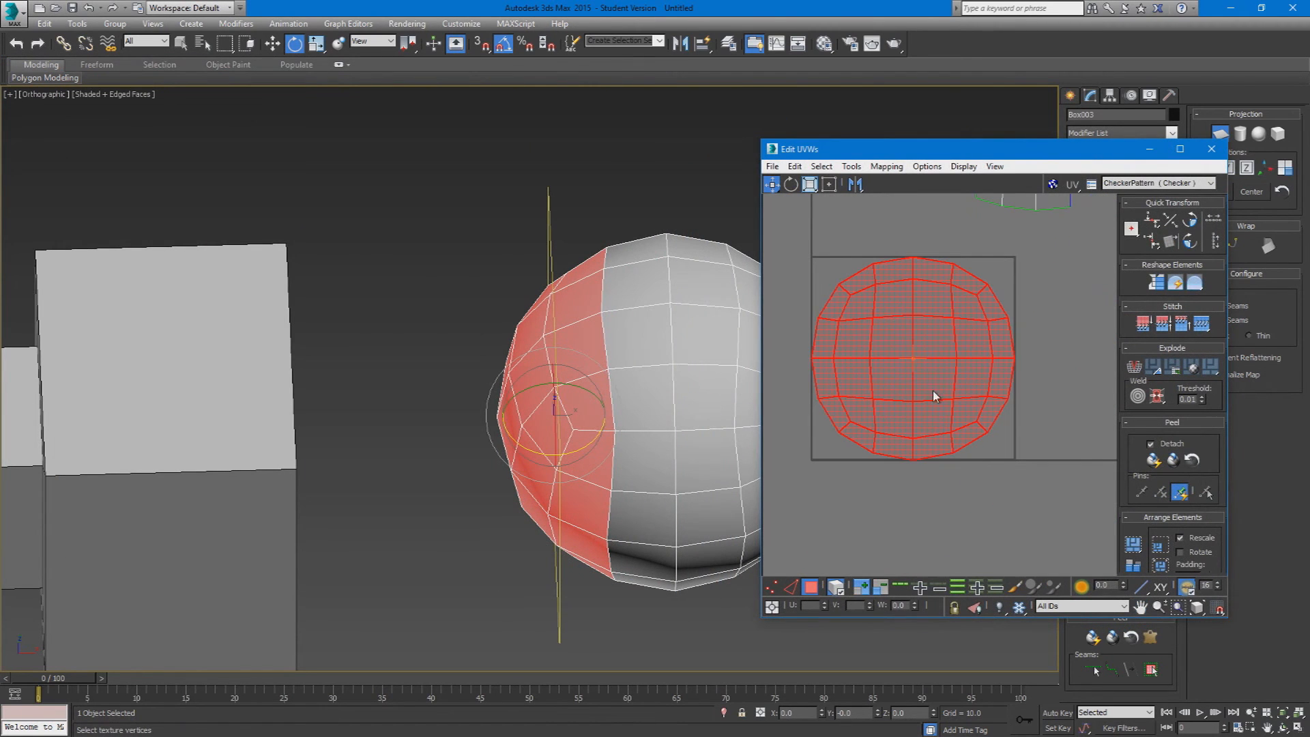
Step: Show the CheckerPattern texture on the sphere and examine the checker distortion across the planar-mapped cap
middle_click_drag(603, 413, 596, 370, "alt")
left_click(1163, 183)
left_click(1162, 194)
middle_click_drag(724, 305, 611, 298, "alt")
scroll(609, 298, "up", 5)
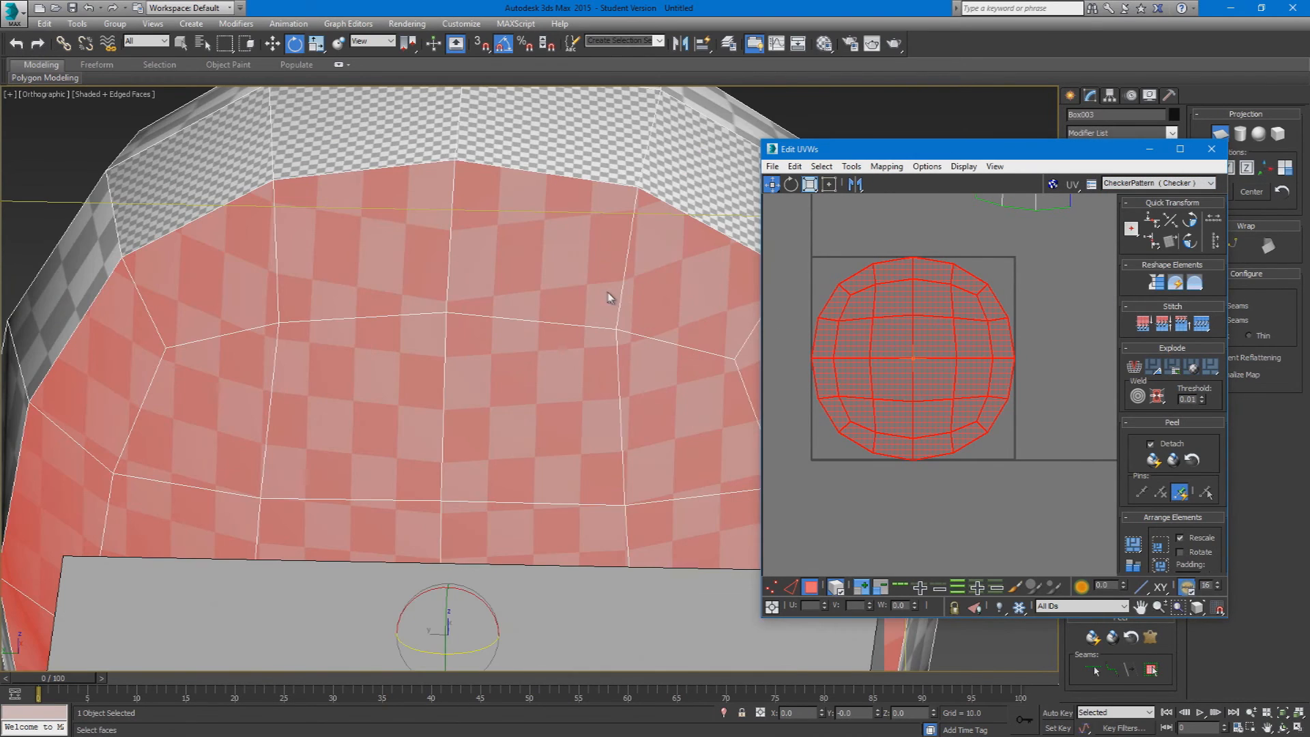
middle_click_drag(477, 272, 668, 374, "alt")
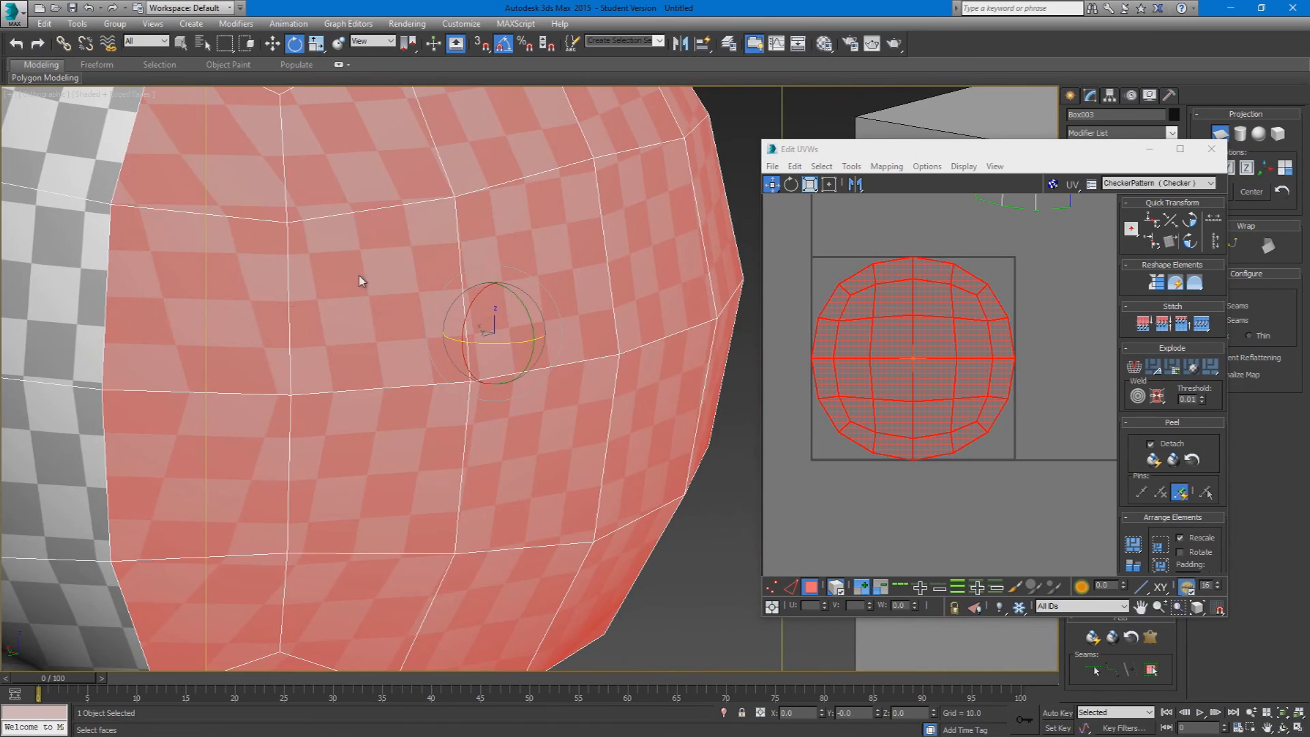
scroll(351, 285, "down", 2)
middle_click_drag(351, 290, 426, 344, "alt")
scroll(425, 344, "down", 3)
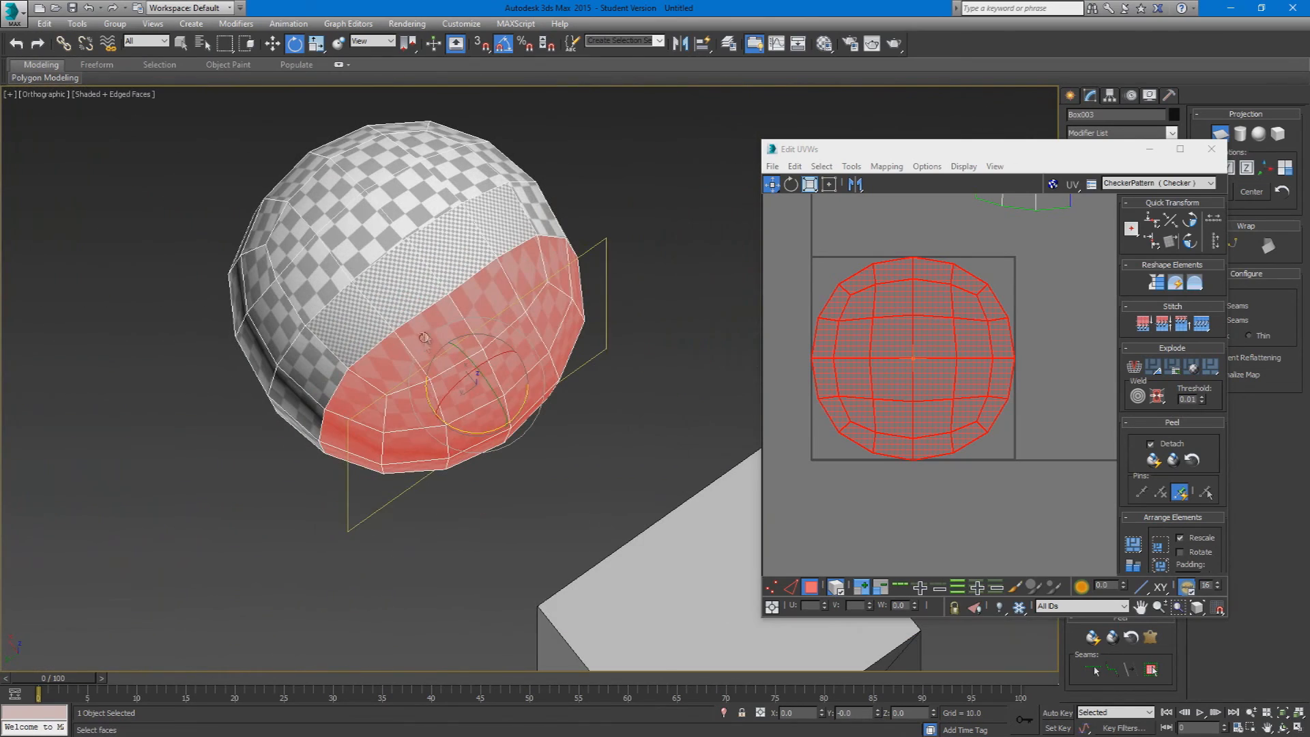
Step: Close the UV editor and leave the sphere's face selection level
left_click(1212, 150)
middle_click_drag(799, 272, 917, 274, "alt")
left_click(1128, 294)
left_click(851, 356)
middle_click_drag(851, 356, 684, 237, "alt")
left_click(756, 170)
middle_click_drag(756, 177, 652, 320)
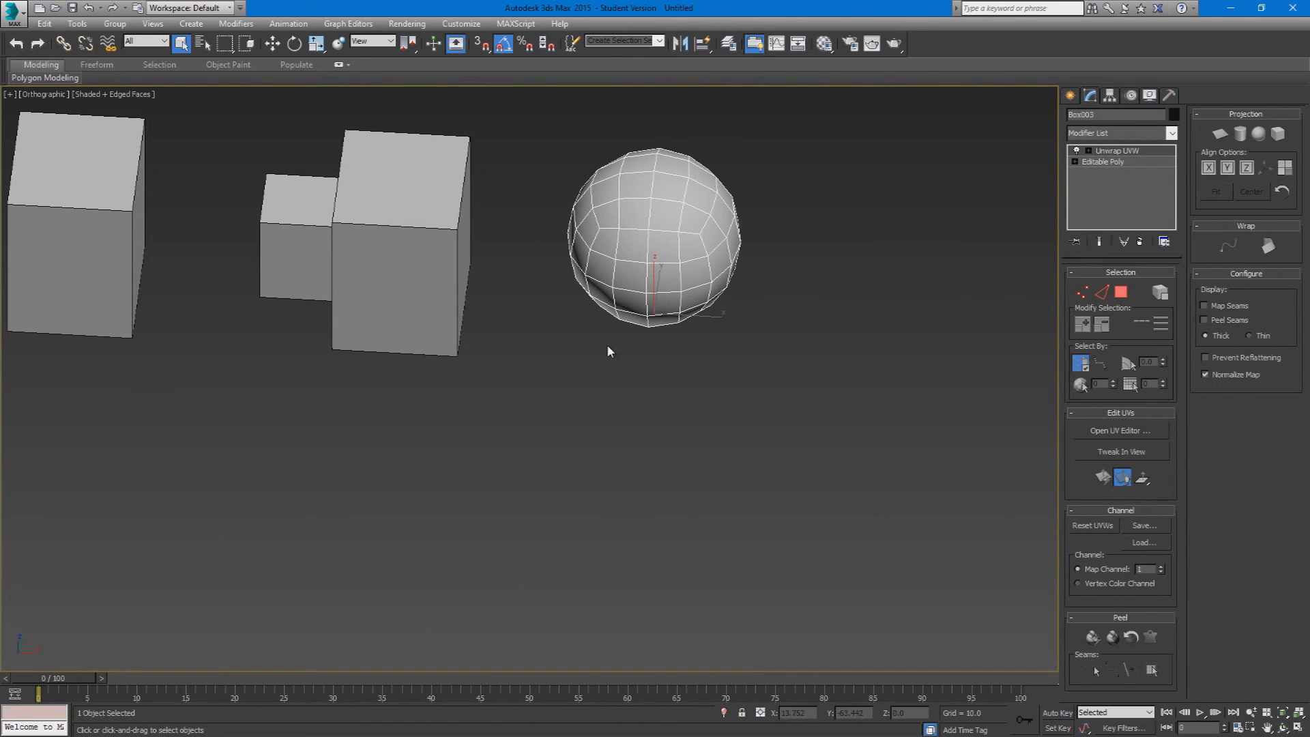
Step: Create a tall cylinder beside the sphere and convert it to Editable Poly
left_click(1071, 95)
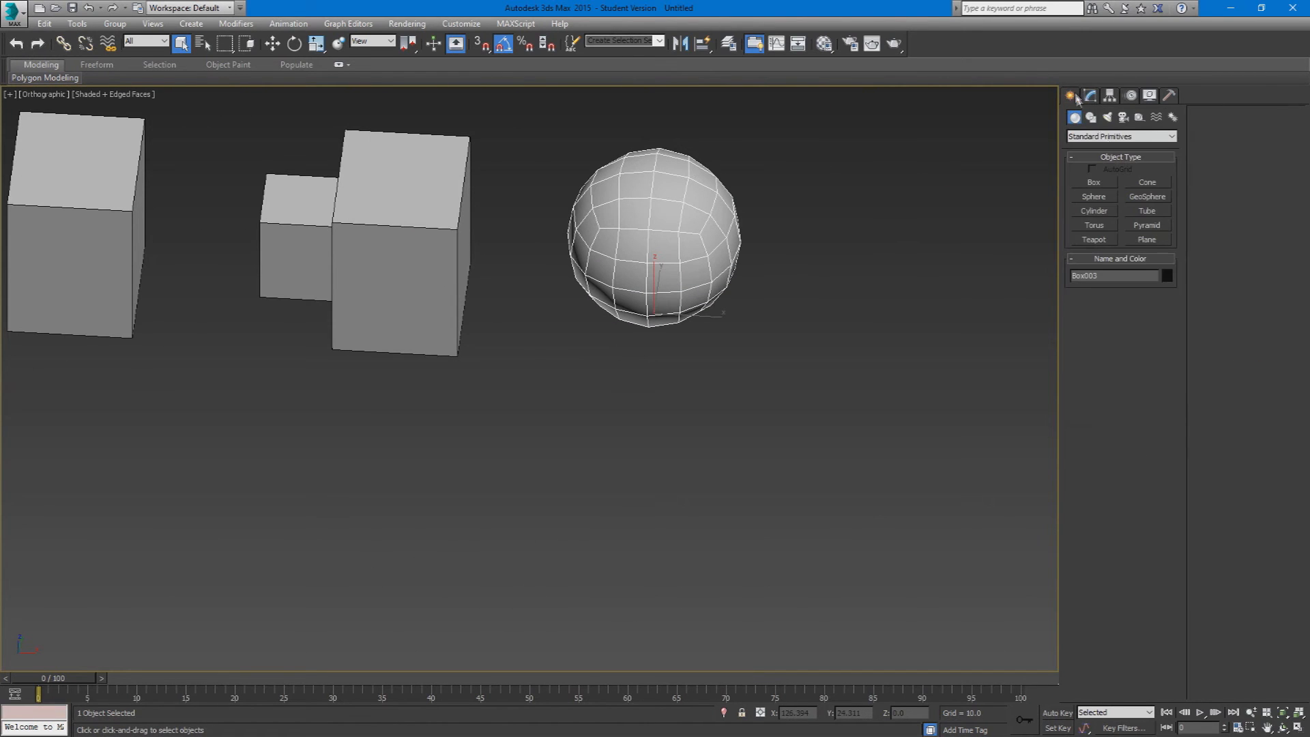
left_click(1094, 211)
left_click_drag(778, 470, 848, 503)
left_click(803, 363)
right_click(804, 362)
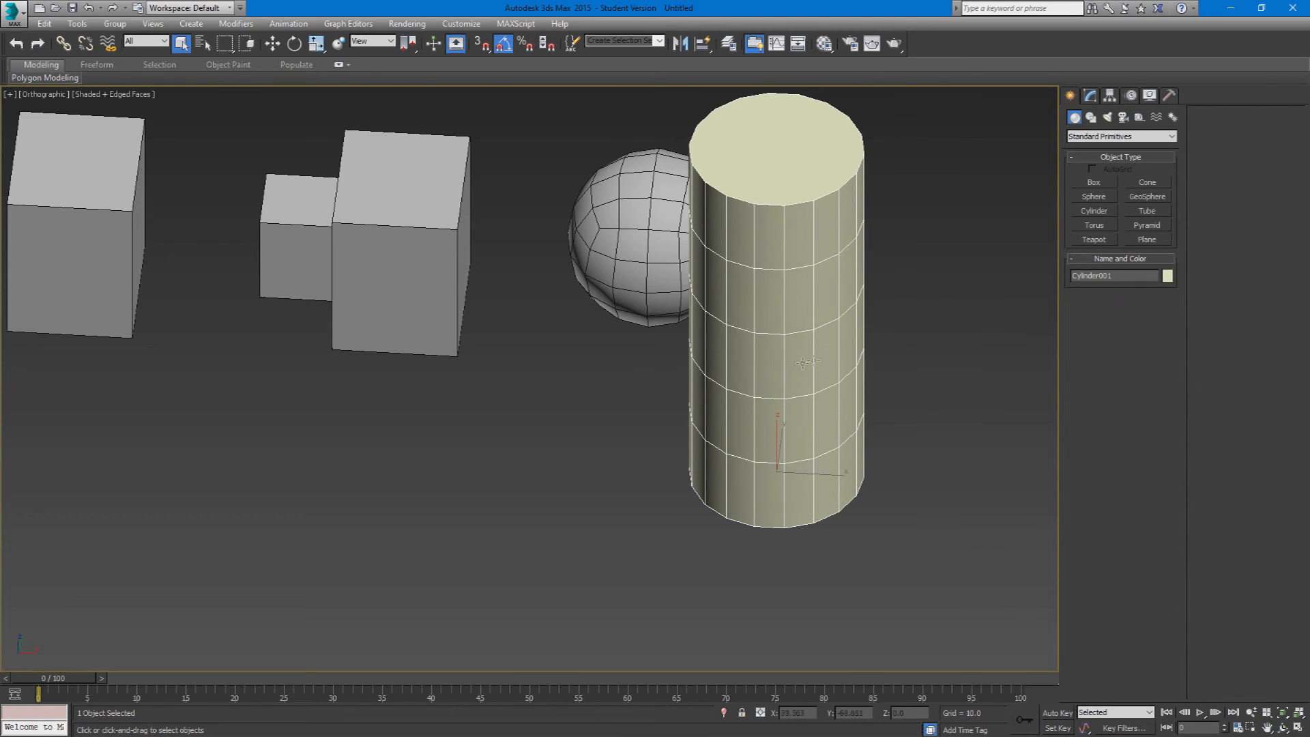
right_click(804, 363)
mouse_move(887, 498)
left_click(949, 511)
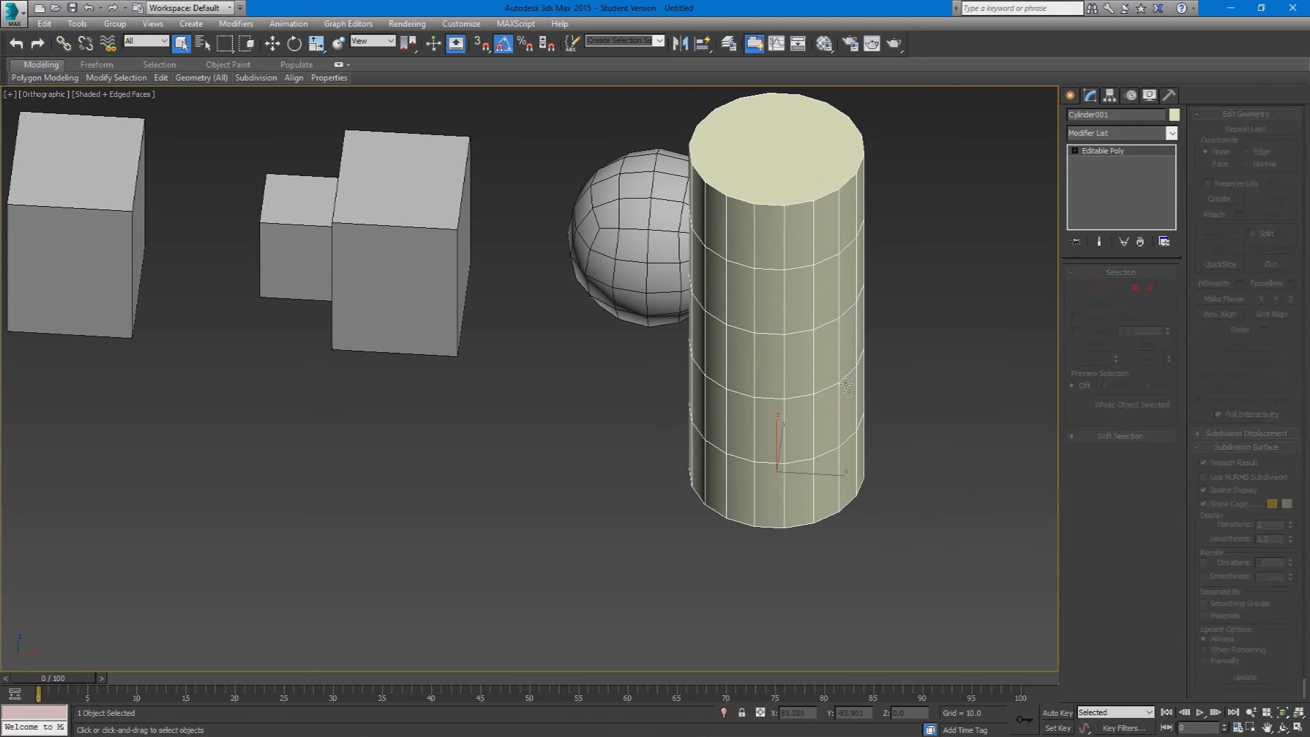
Step: Select the cylinder's middle ring of polygons and extrude it outward along local normals by about 9.95
key("4")
left_click(801, 363)
left_click(840, 360, "shift")
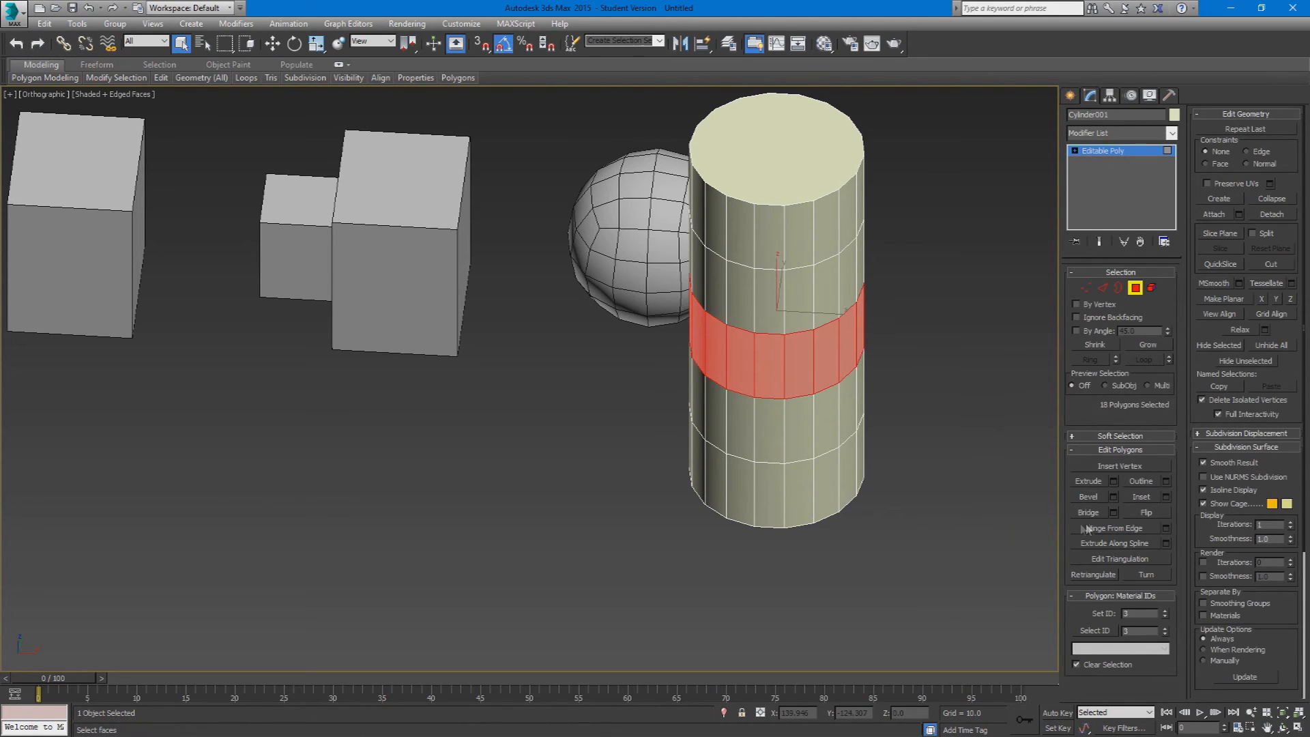
left_click(1113, 482)
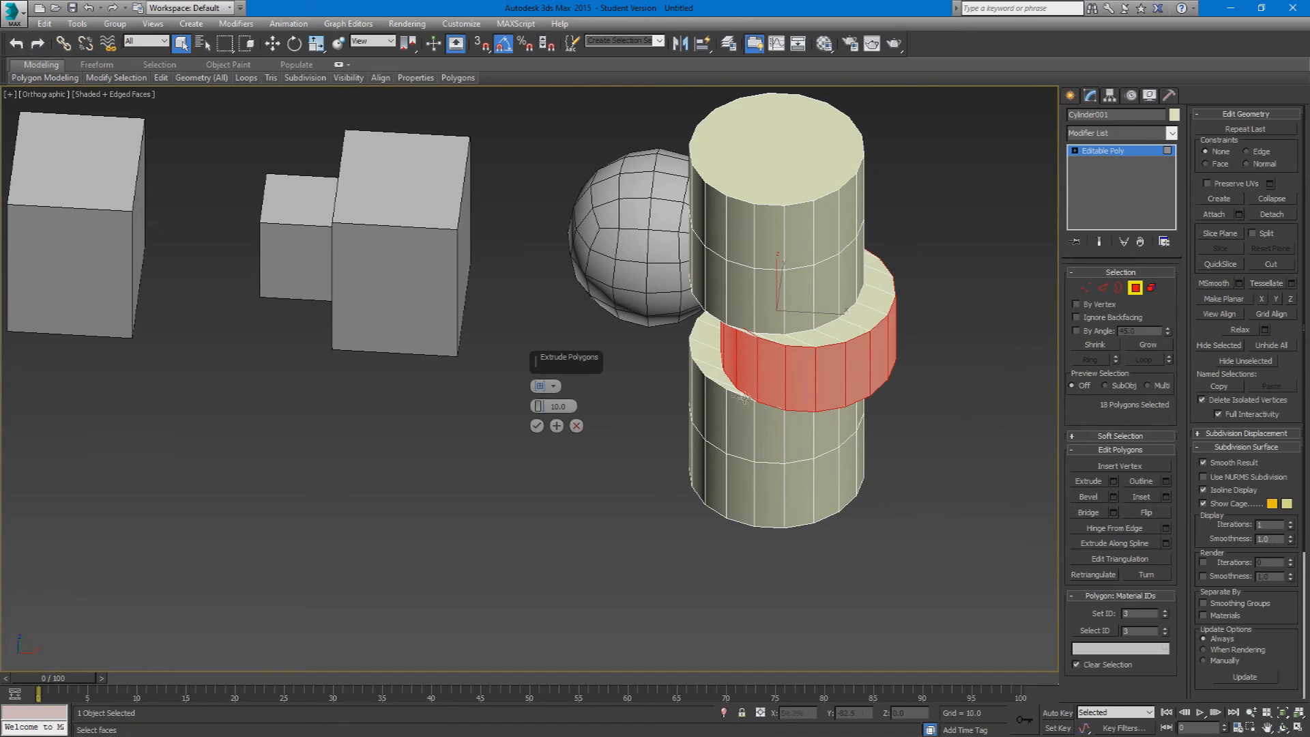
left_click(545, 387)
left_click(577, 417)
left_click_drag(539, 407, 541, 431)
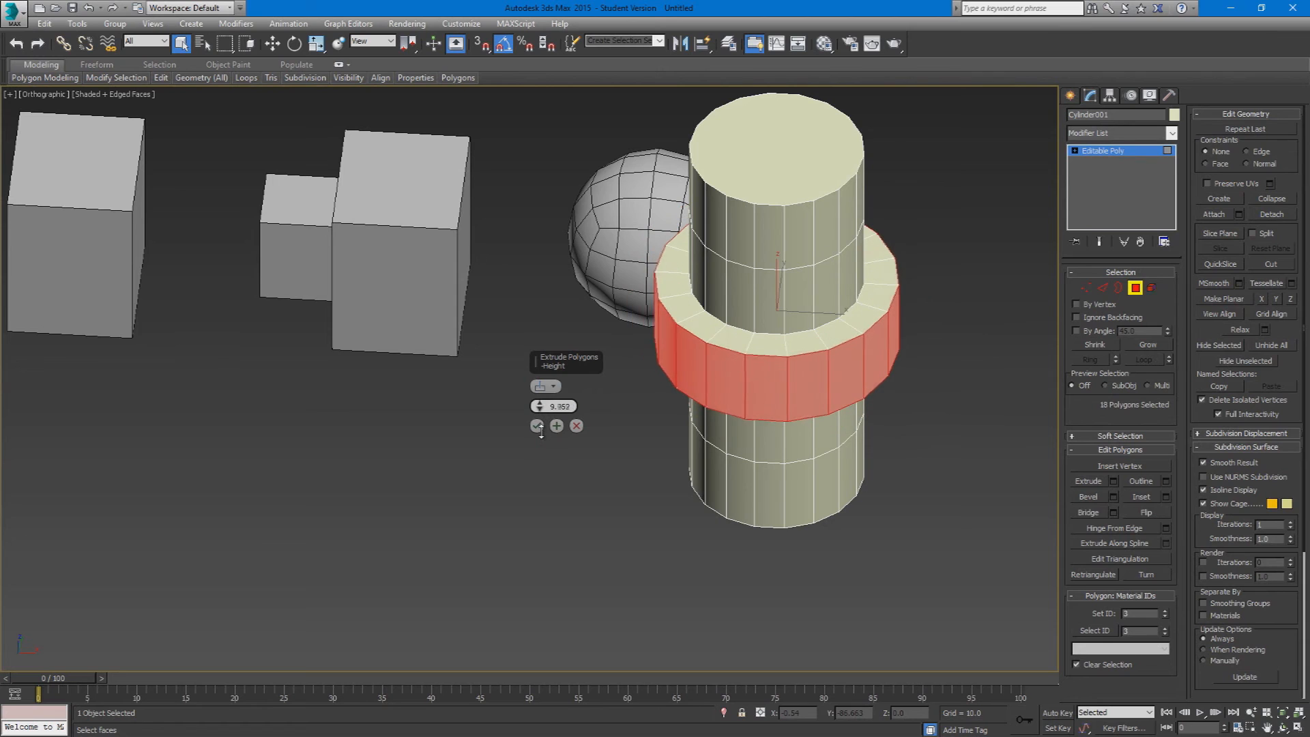
left_click(537, 425)
Step: Remove the edge loops above and below the extruded band together with their vertices, and leave edge level
key("2")
middle_click_drag(765, 331, 791, 183, "alt")
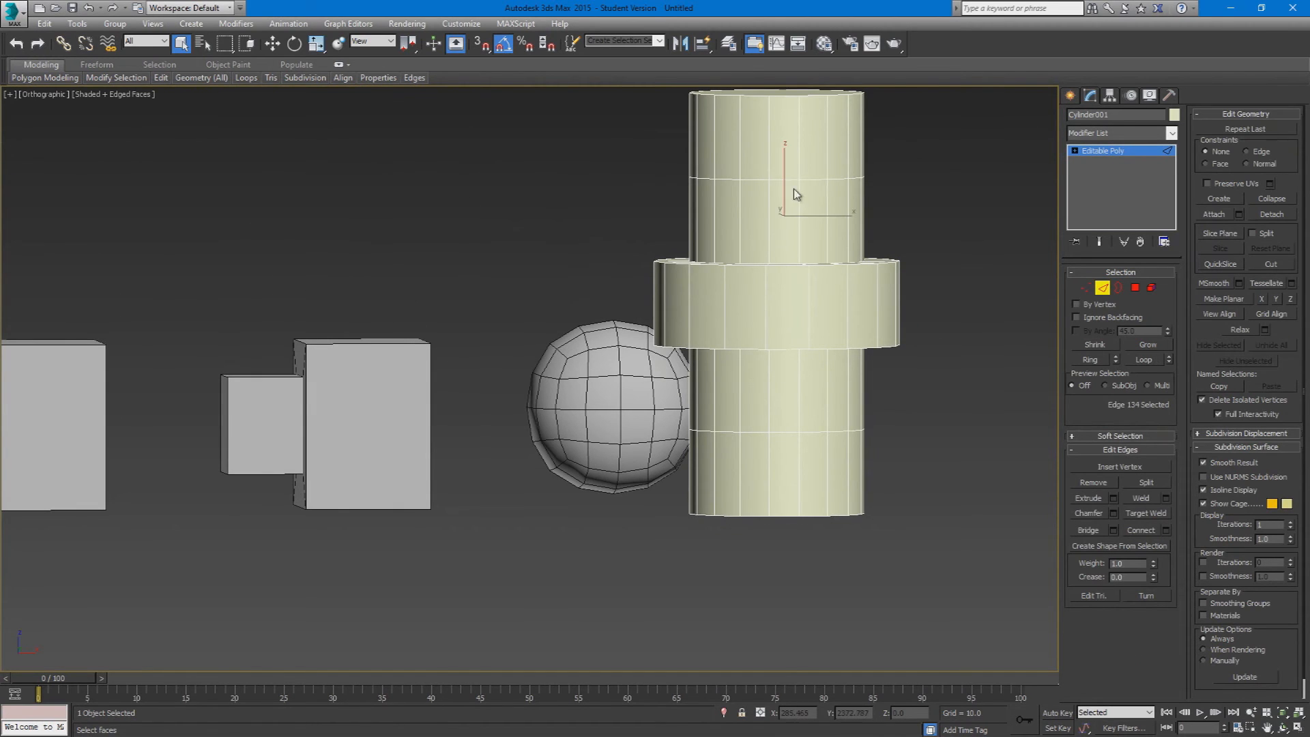
double_click(784, 179)
double_click(787, 432, "ctrl")
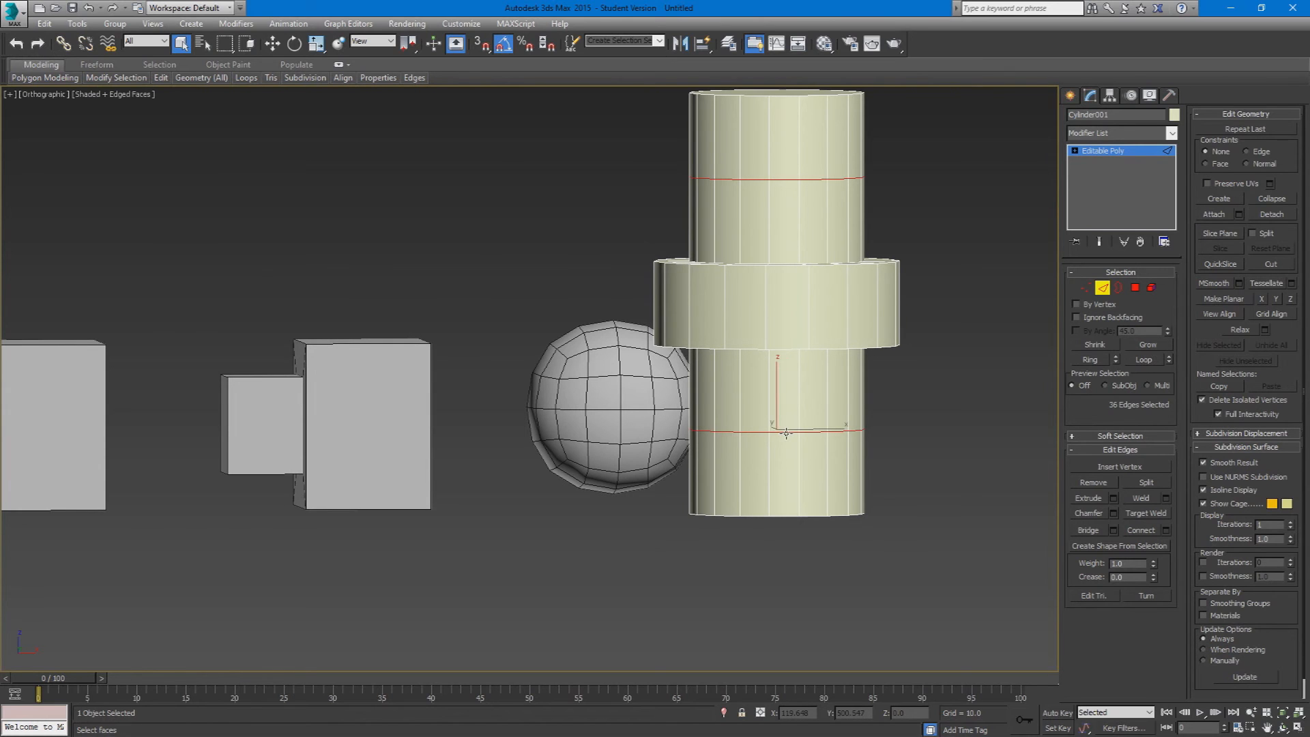
key("ctrl+BackSpace")
scroll(830, 399, "down", 4)
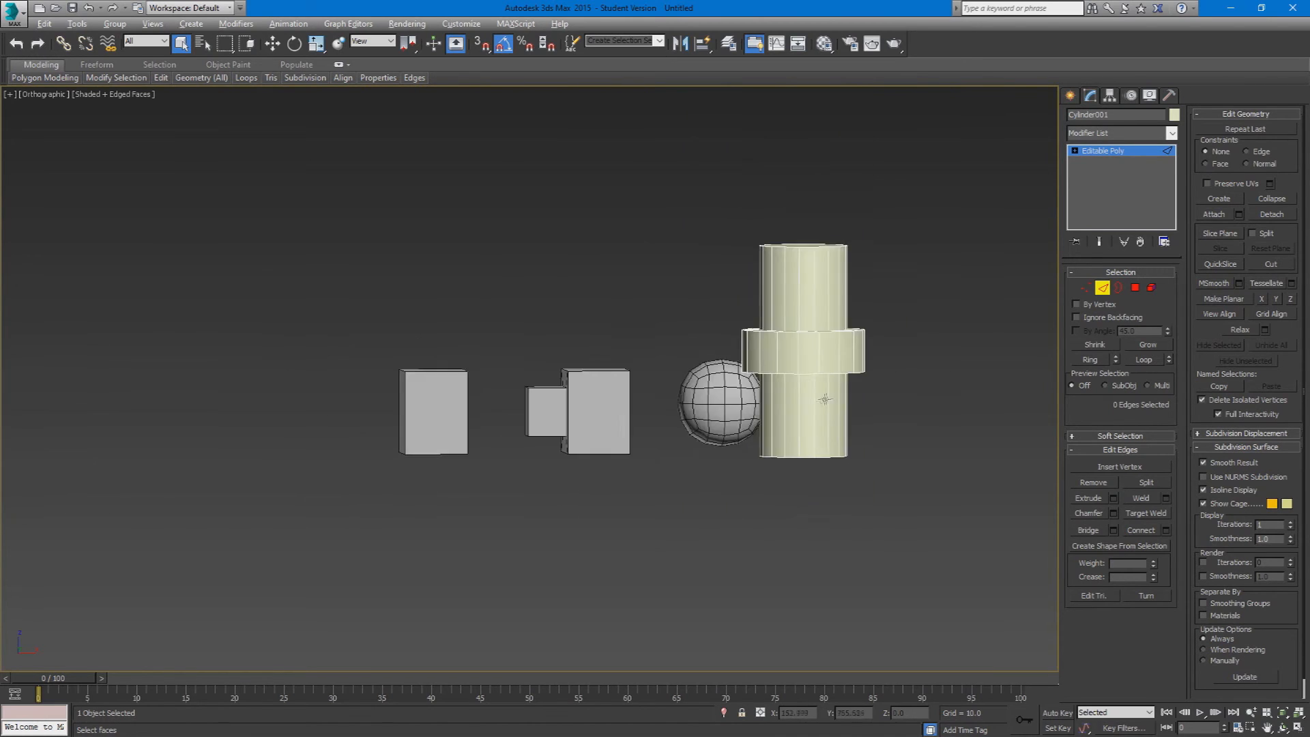
middle_click_drag(830, 400, 785, 432, "alt")
left_click(1103, 287)
Step: Assign the 01 - Default material to the cylinder and close the Material Editor
key("m")
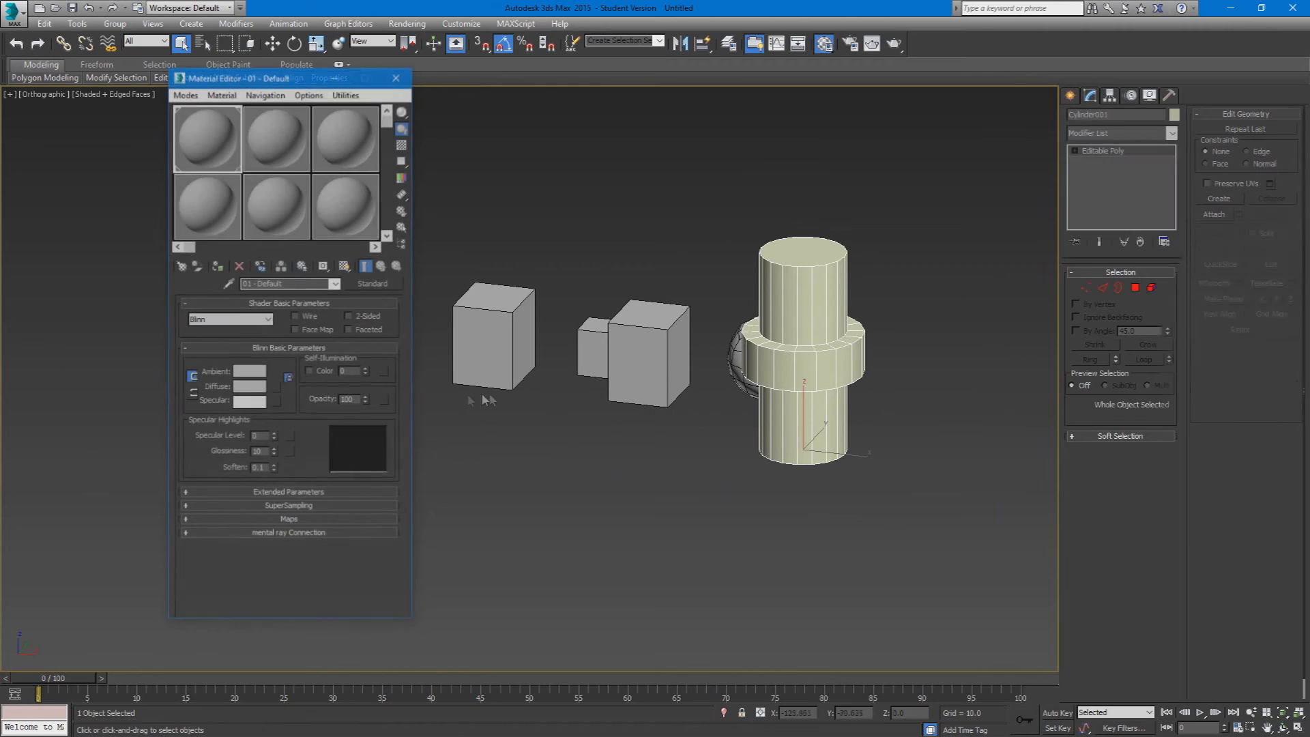
left_click_drag(765, 327, 767, 328)
left_click(942, 316)
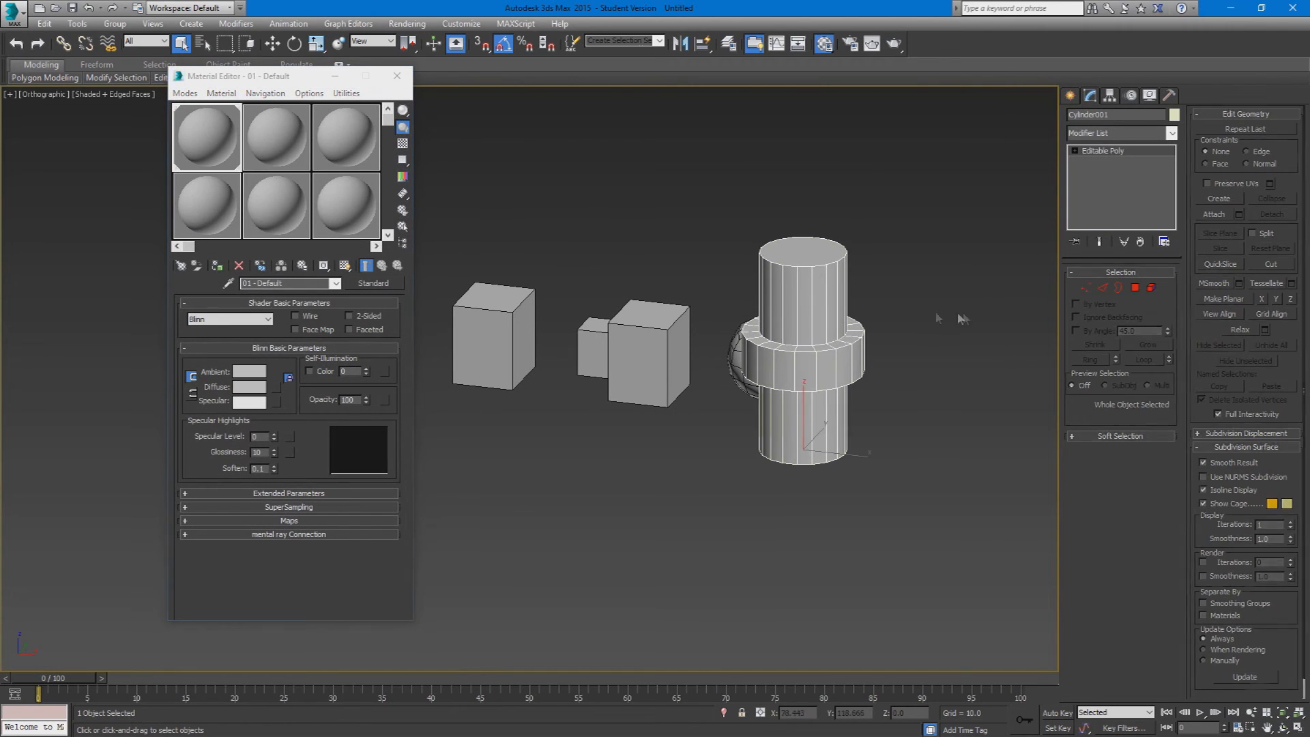
left_click(397, 76)
Step: Select the cylinder and add an Unwrap UVW modifier to it
left_click(844, 325)
left_click(1103, 134)
key("u")
key("Return")
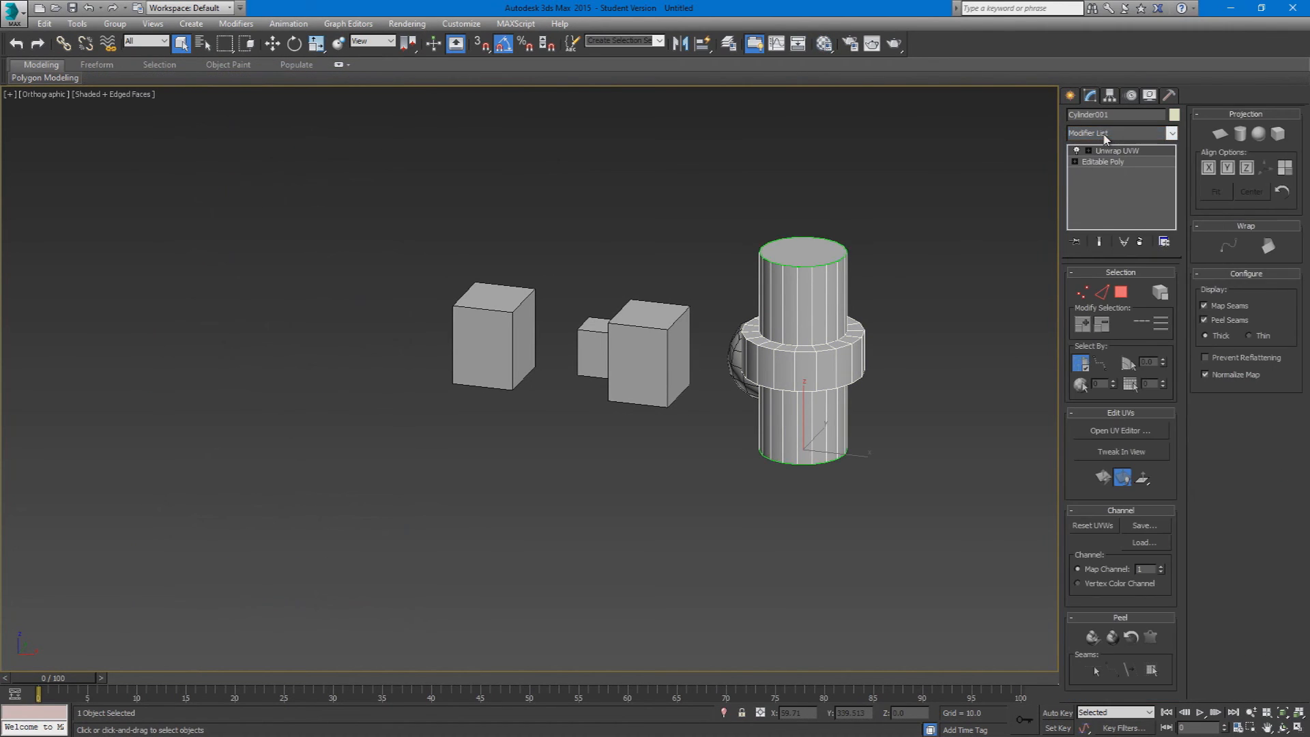
Step: Select all of the cylinder's faces except its top and bottom caps
left_click(1121, 296)
key("ctrl+a")
left_click(795, 255, "alt")
middle_click_drag(797, 348, 790, 257, "alt")
left_click(819, 368, "alt")
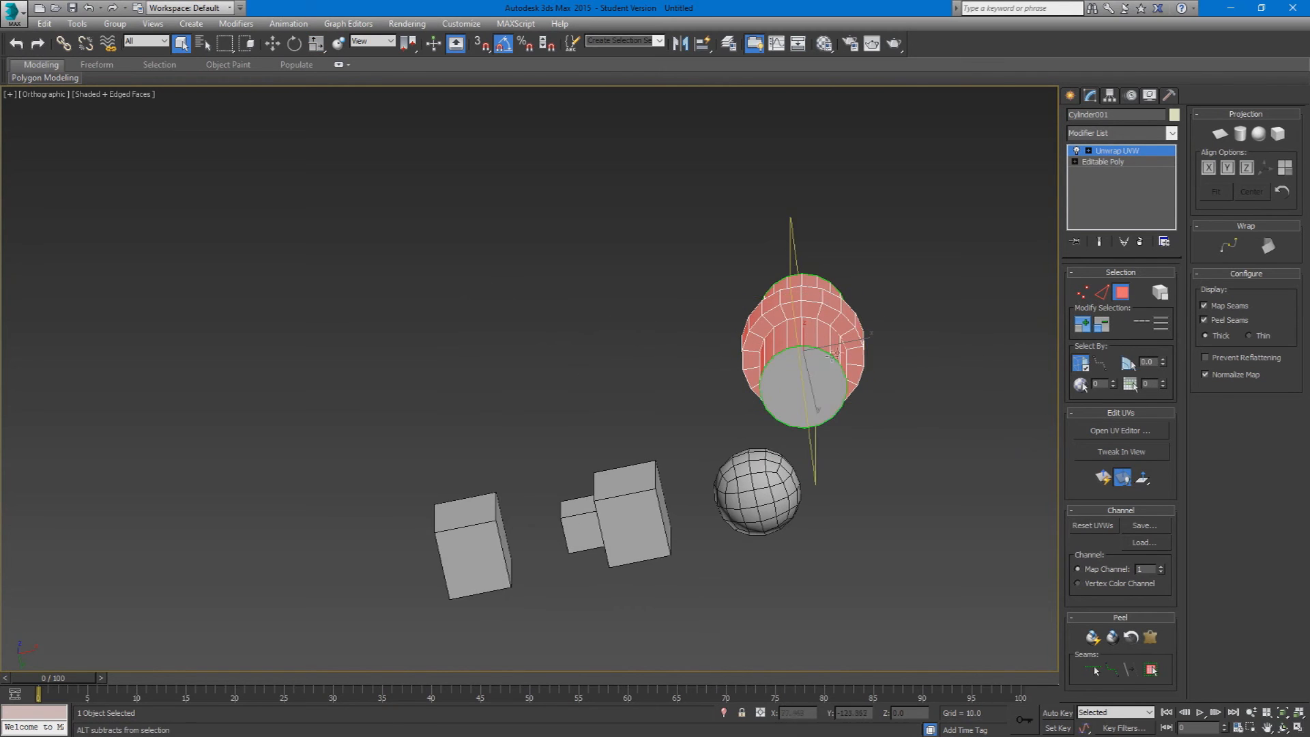
middle_click_drag(822, 366, 825, 434, "alt")
Step: Apply cylindrical mapping to the selected faces and open the UV editor to view the resulting UVs
left_click(1241, 137)
middle_click_drag(819, 316, 793, 358, "alt")
left_click(1108, 429)
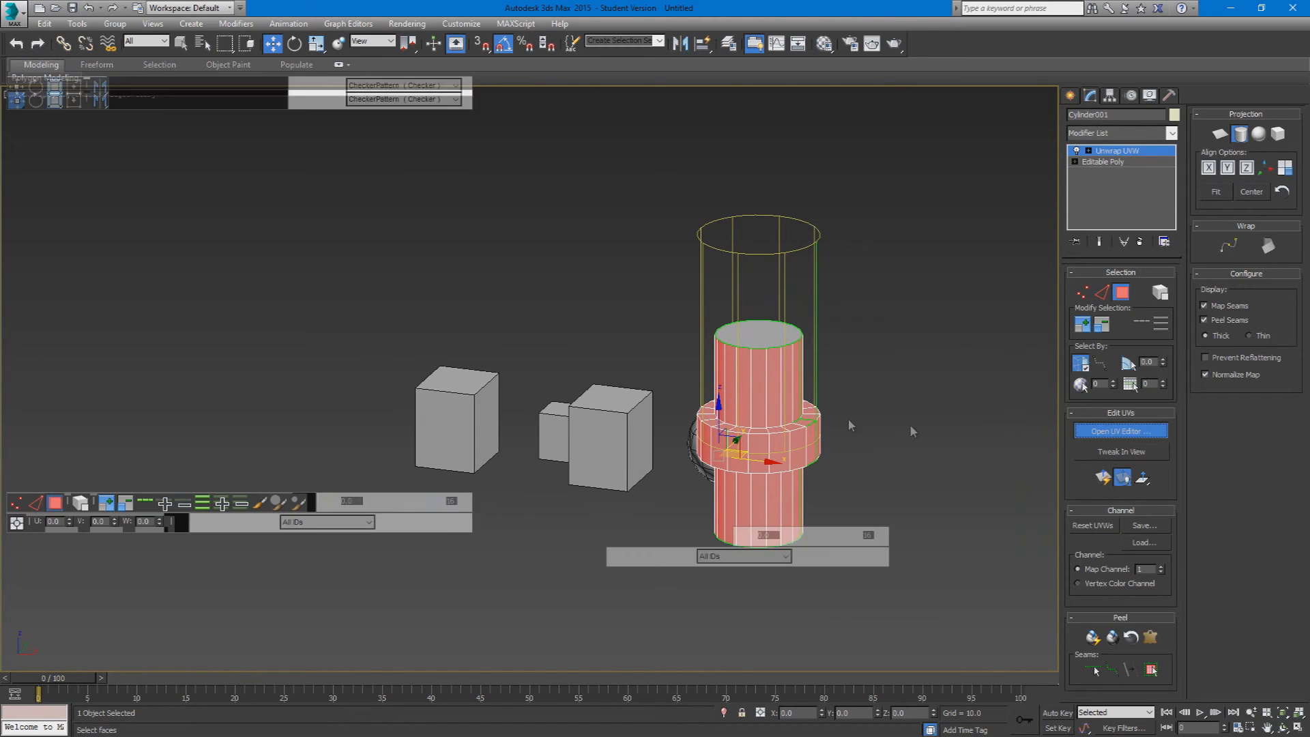
scroll(234, 307, "down", 2)
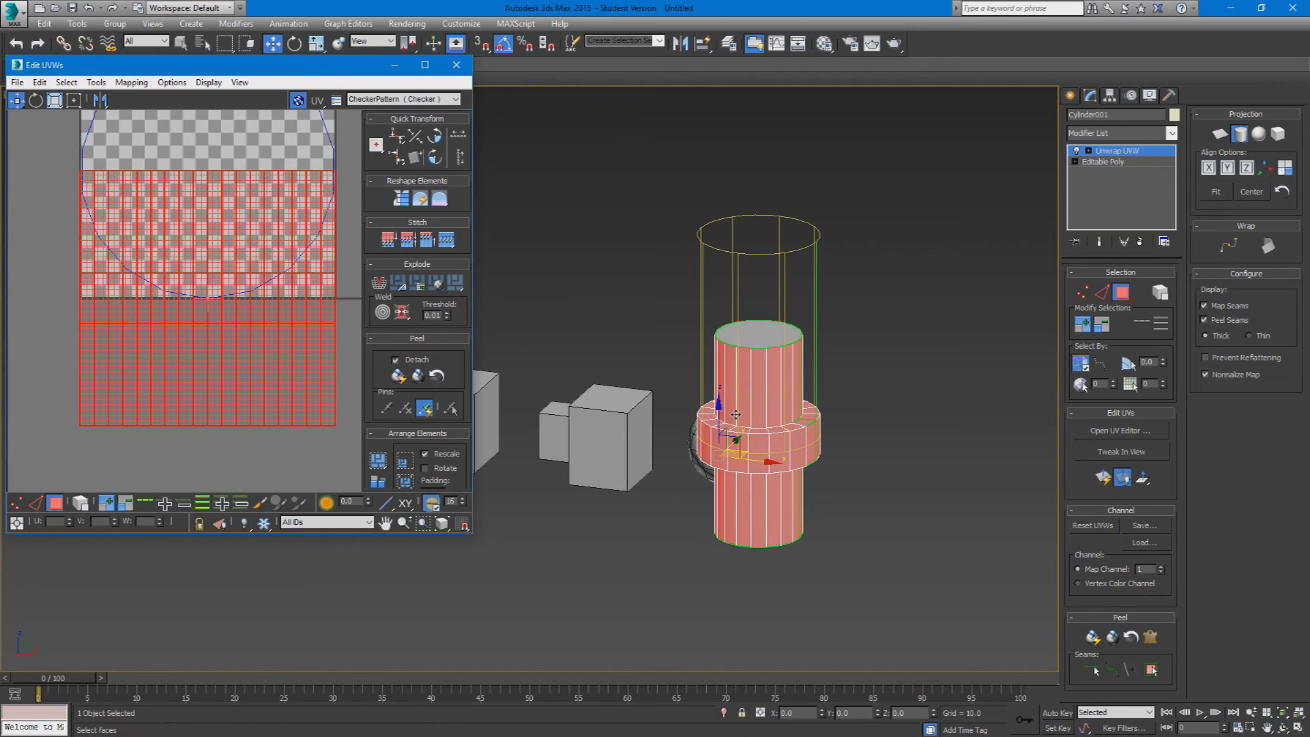
Step: Lower the cylindrical mapping gizmo until it encloses the whole cylinder, and finish the cylindrical mapping
left_click_drag(717, 419, 672, 476)
middle_click_drag(710, 438, 701, 450, "alt")
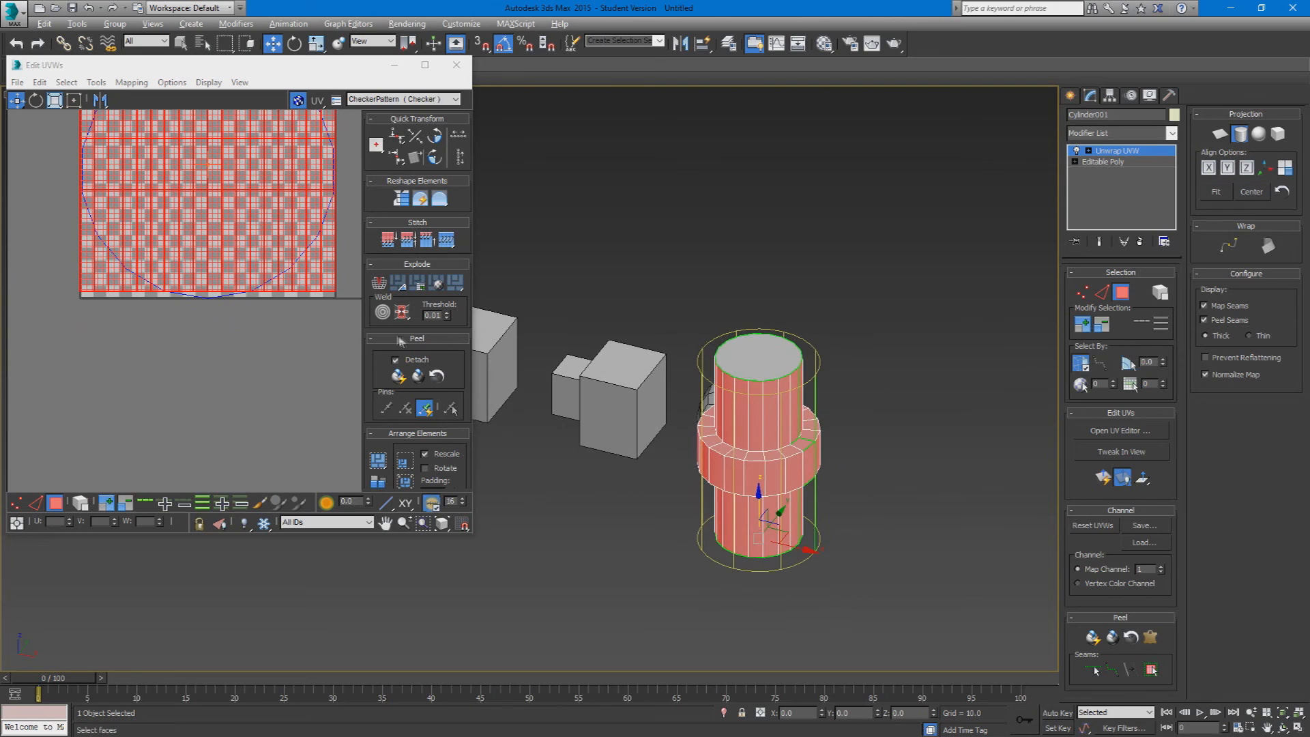
left_click(1241, 135)
Step: Select single faces on the upper surface of the cylinder's collar
left_click(768, 455)
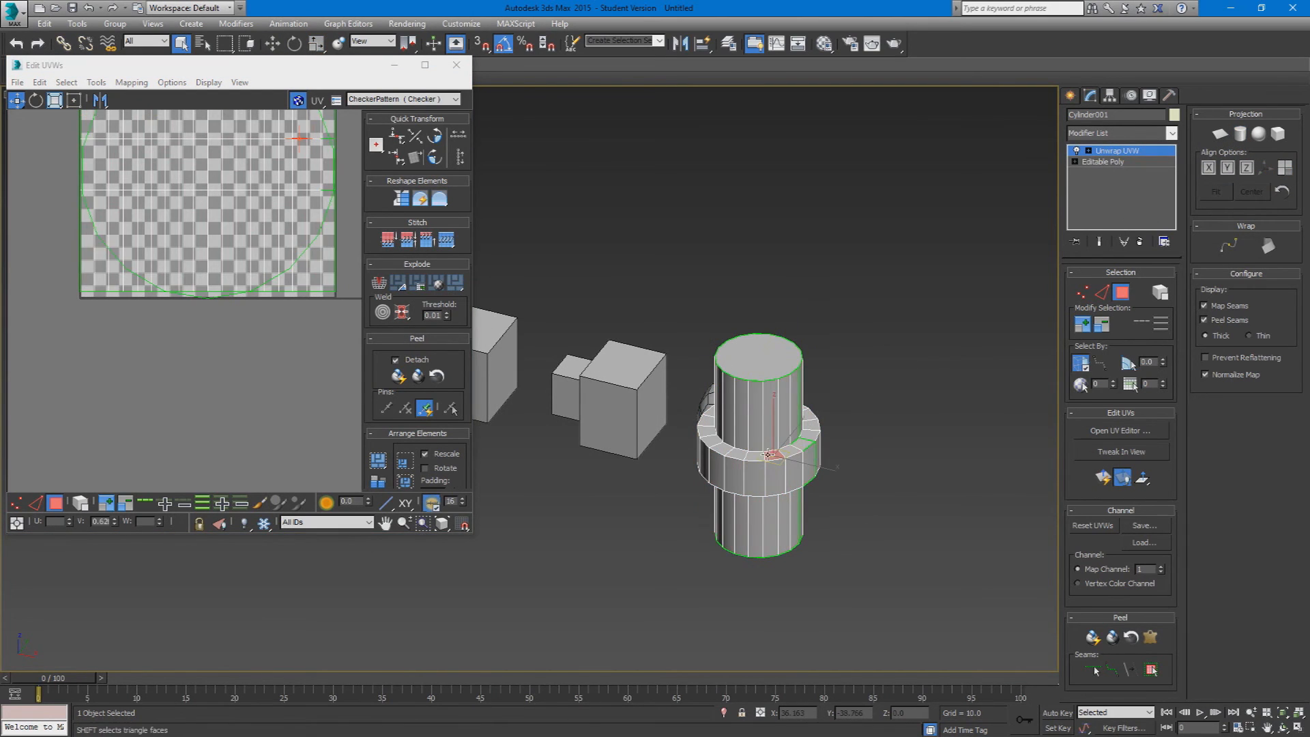
scroll(797, 463, "up", 2)
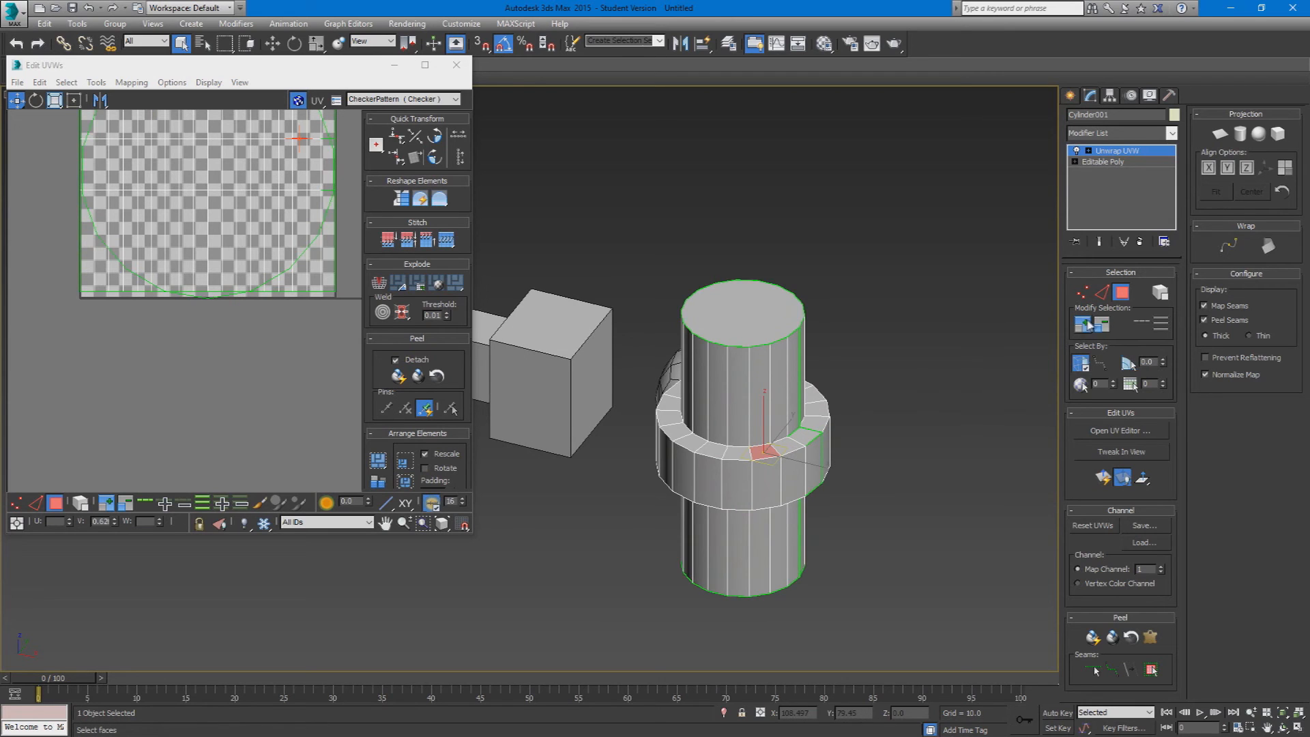
left_click(768, 471)
scroll(768, 470, "up", 1)
left_click(806, 441)
left_click(744, 451)
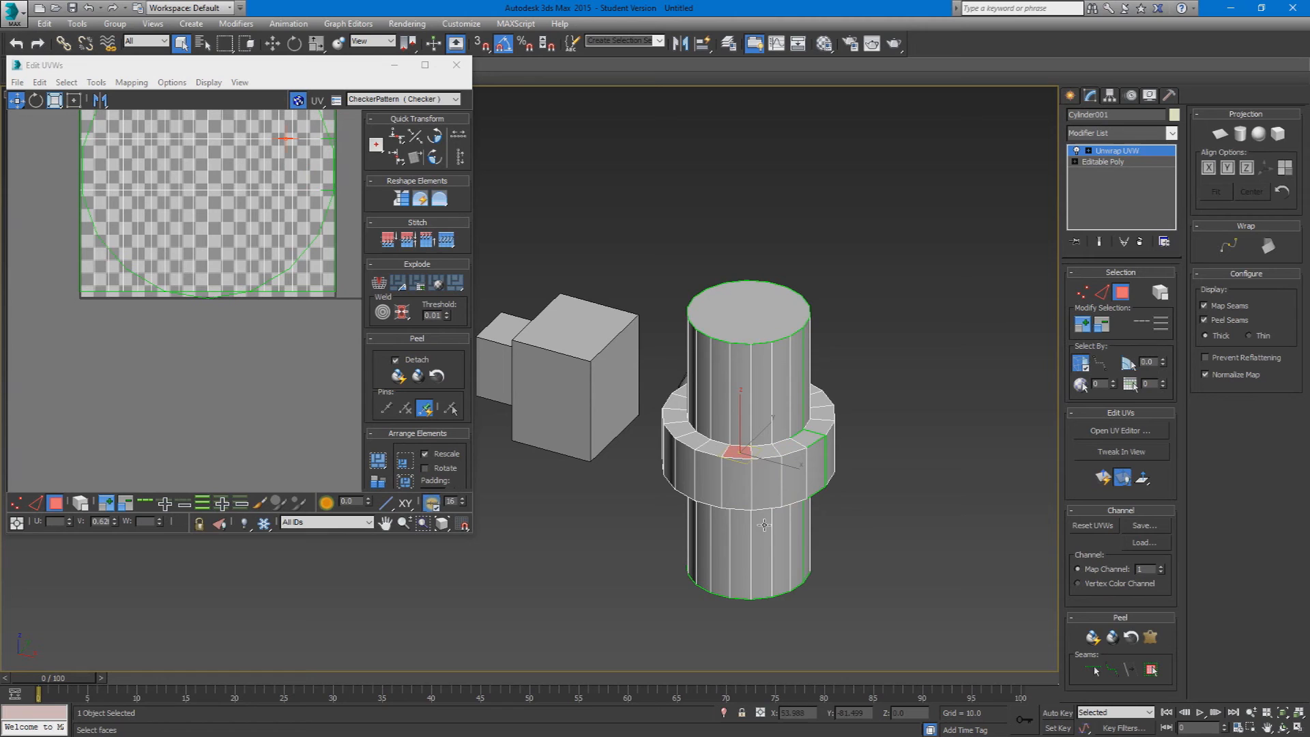
left_click(410, 345)
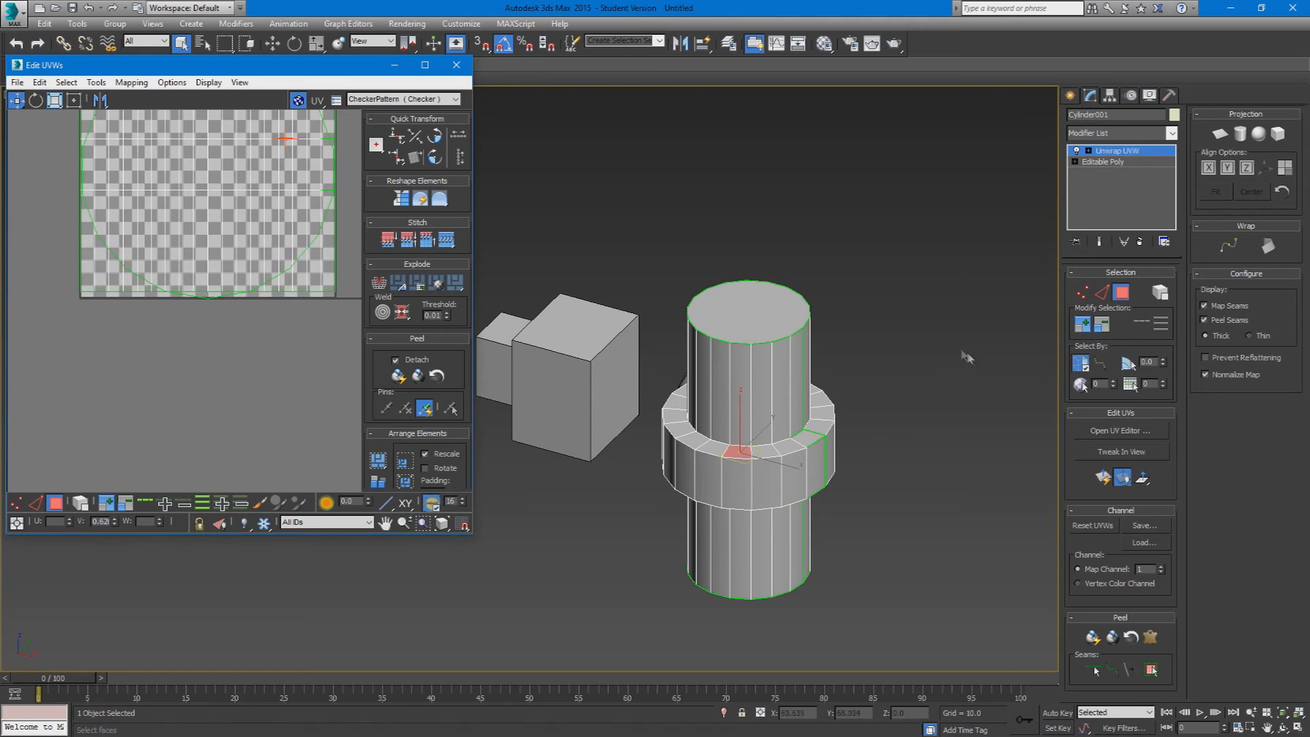
Step: Switch to edge selection and select the complete vertical edge loop running across the front of the collar
left_click(1161, 296)
scroll(615, 396, "down", 5)
scroll(615, 397, "up", 3)
middle_click_drag(617, 400, 600, 403, "alt")
key("2")
left_click(725, 421)
left_click(720, 428)
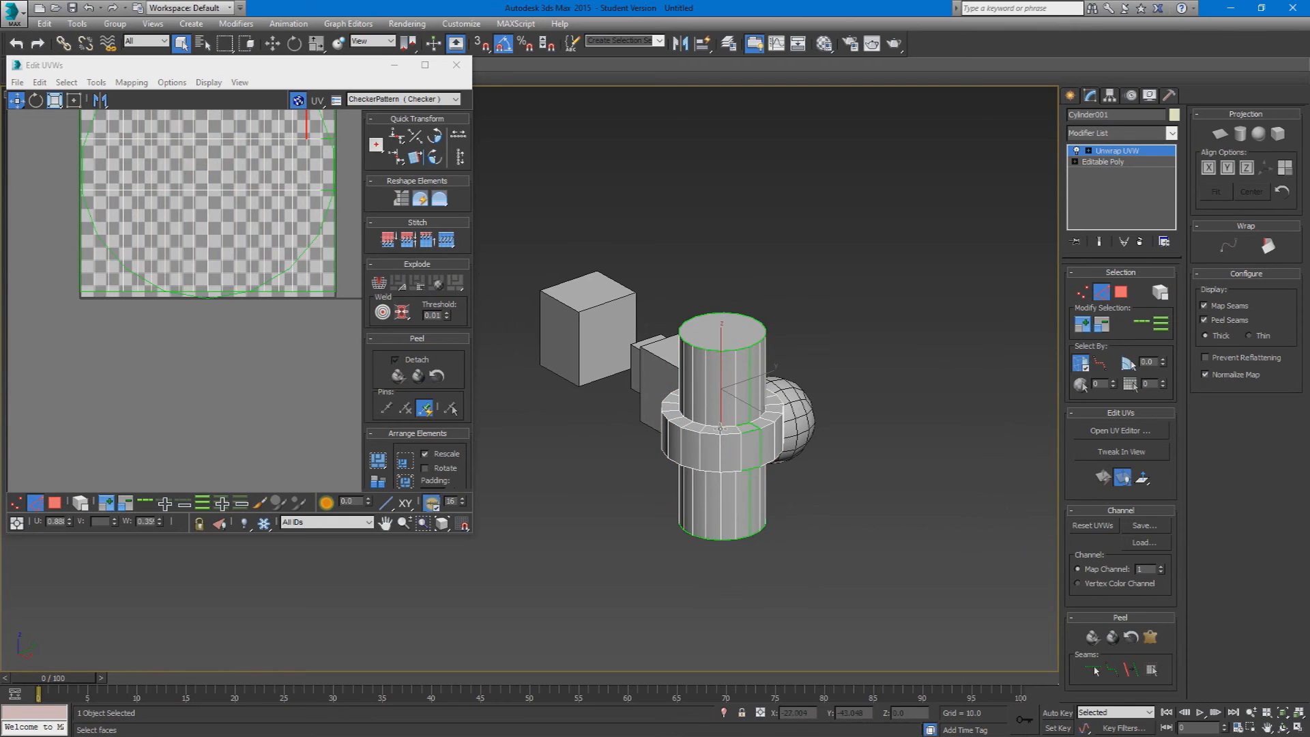
scroll(720, 430, "up", 5)
left_click(1141, 322)
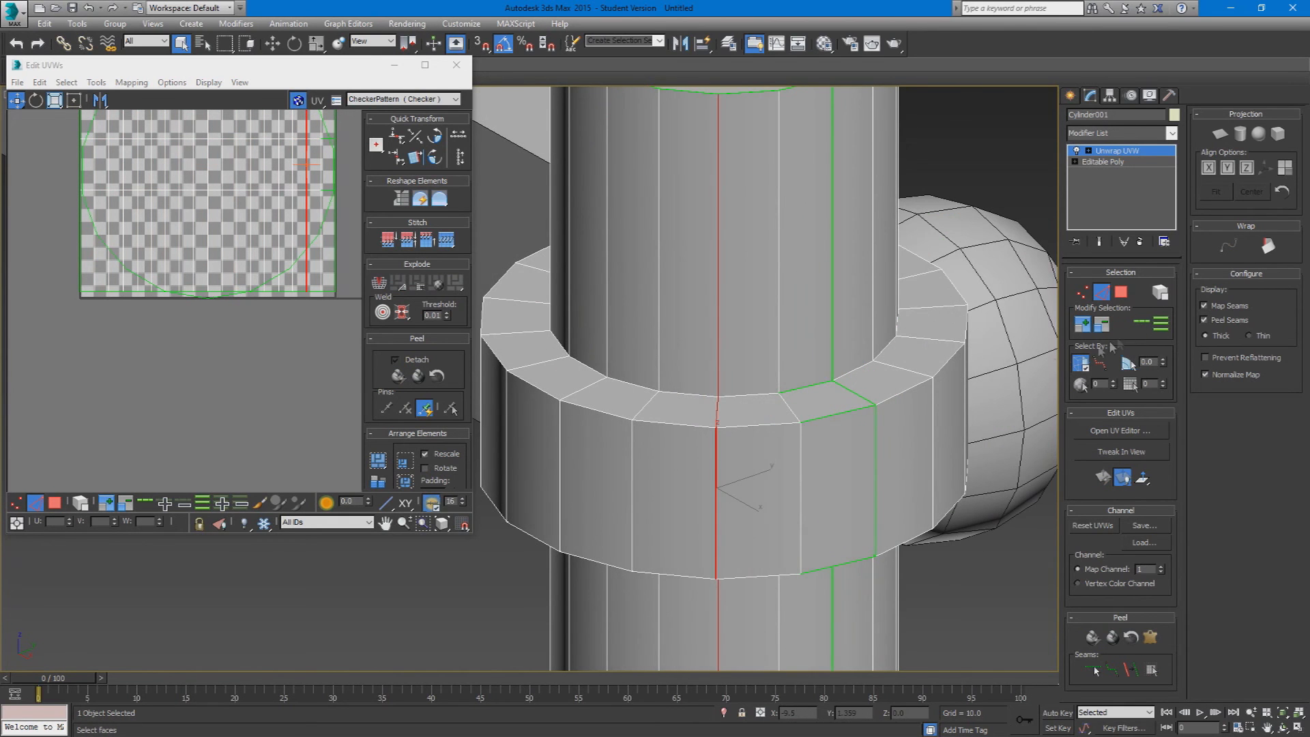
Step: Select the edge loop through a radial edge on the collar's upper surface, and return to face selection before leaving sub-object editing
left_click(789, 408)
left_click(1144, 321)
left_click(1120, 295)
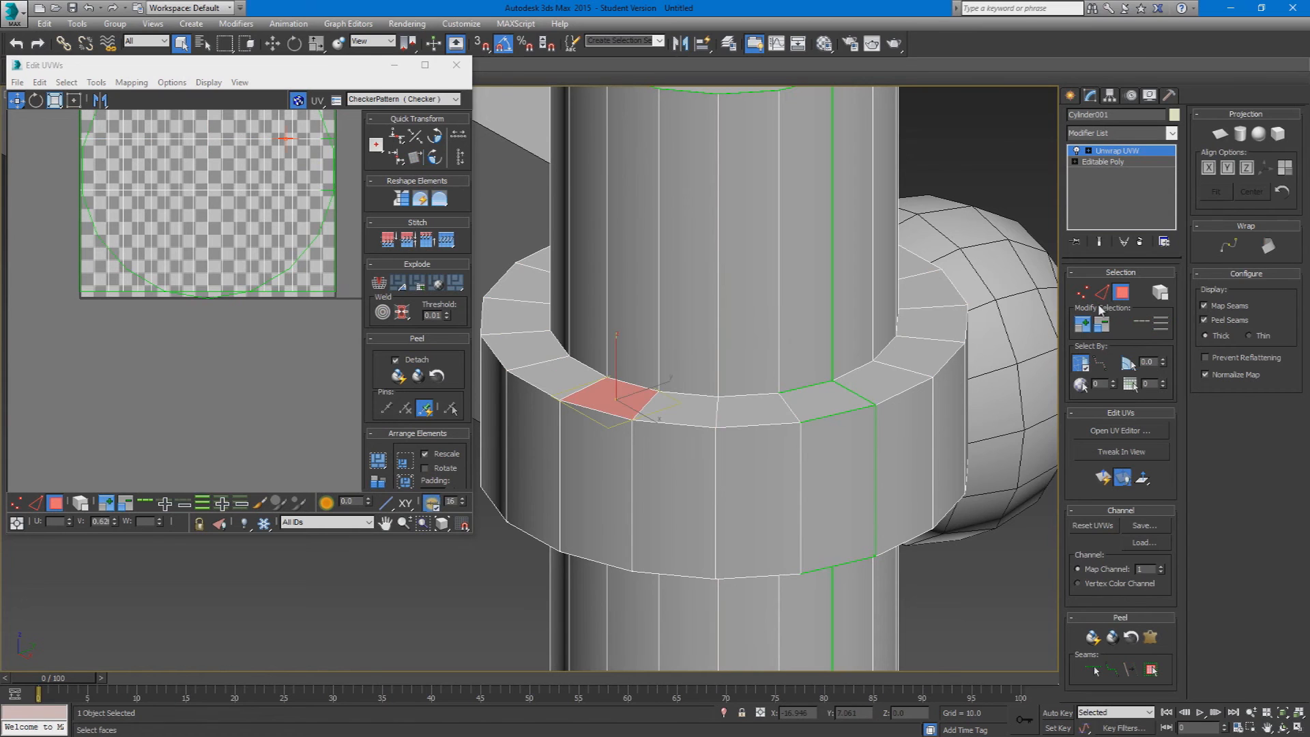
scroll(814, 454, "down", 5)
left_click(935, 447)
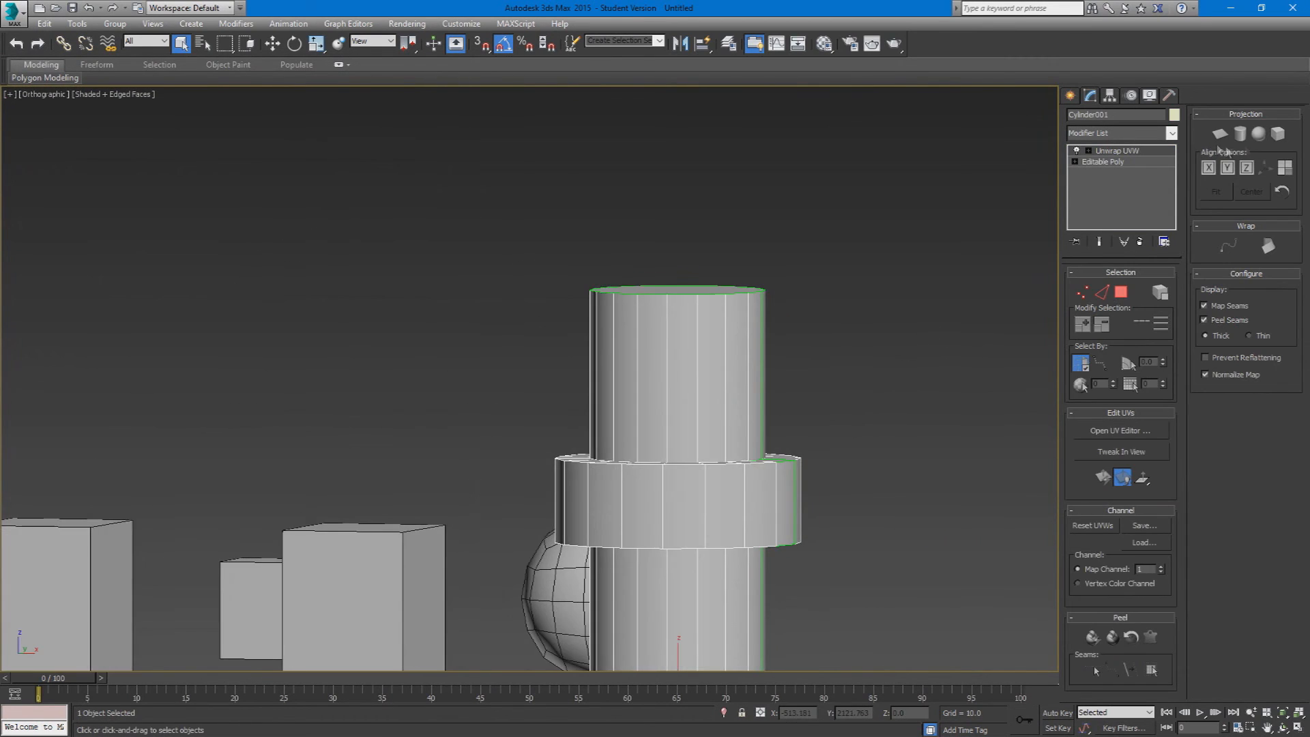
Step: Switch the cylinder to face selection and open the UV editor maximized
middle_click_drag(916, 460, 845, 407)
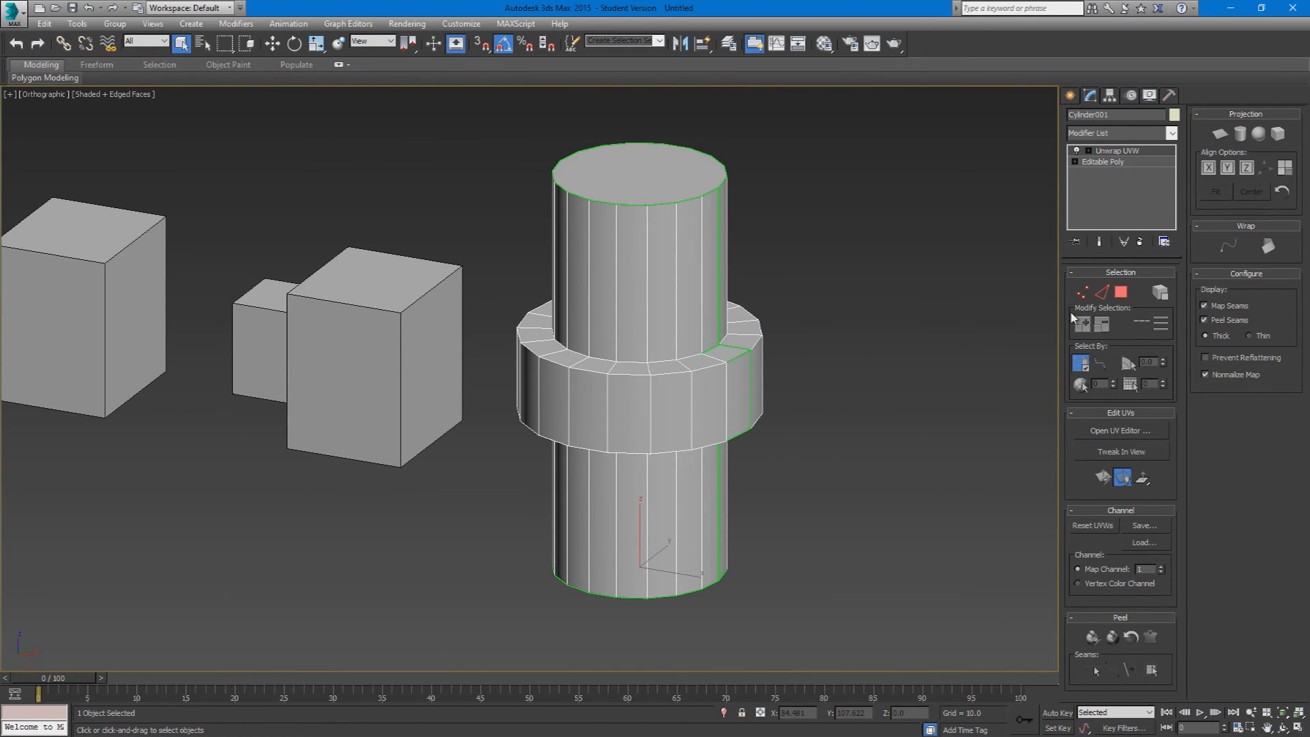
middle_click_drag(676, 477, 795, 445)
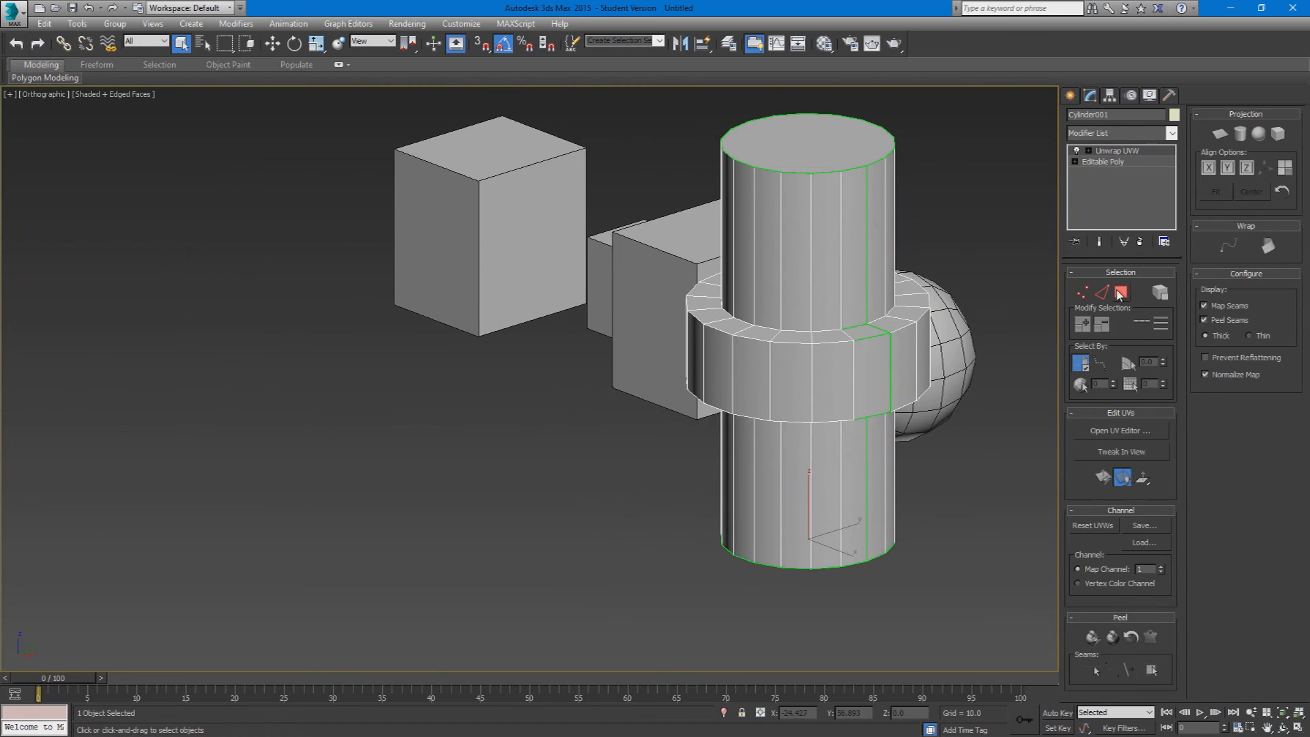
left_click(1122, 293)
left_click(1109, 431)
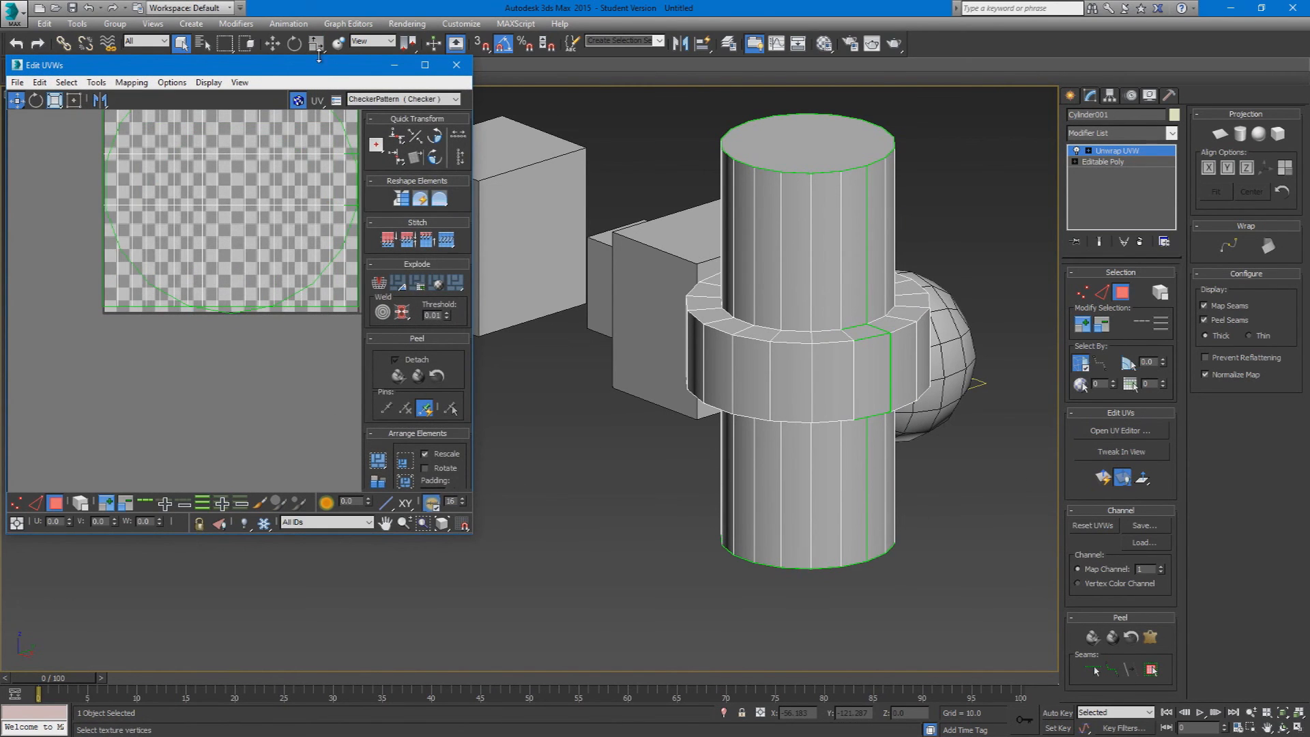
double_click(325, 66)
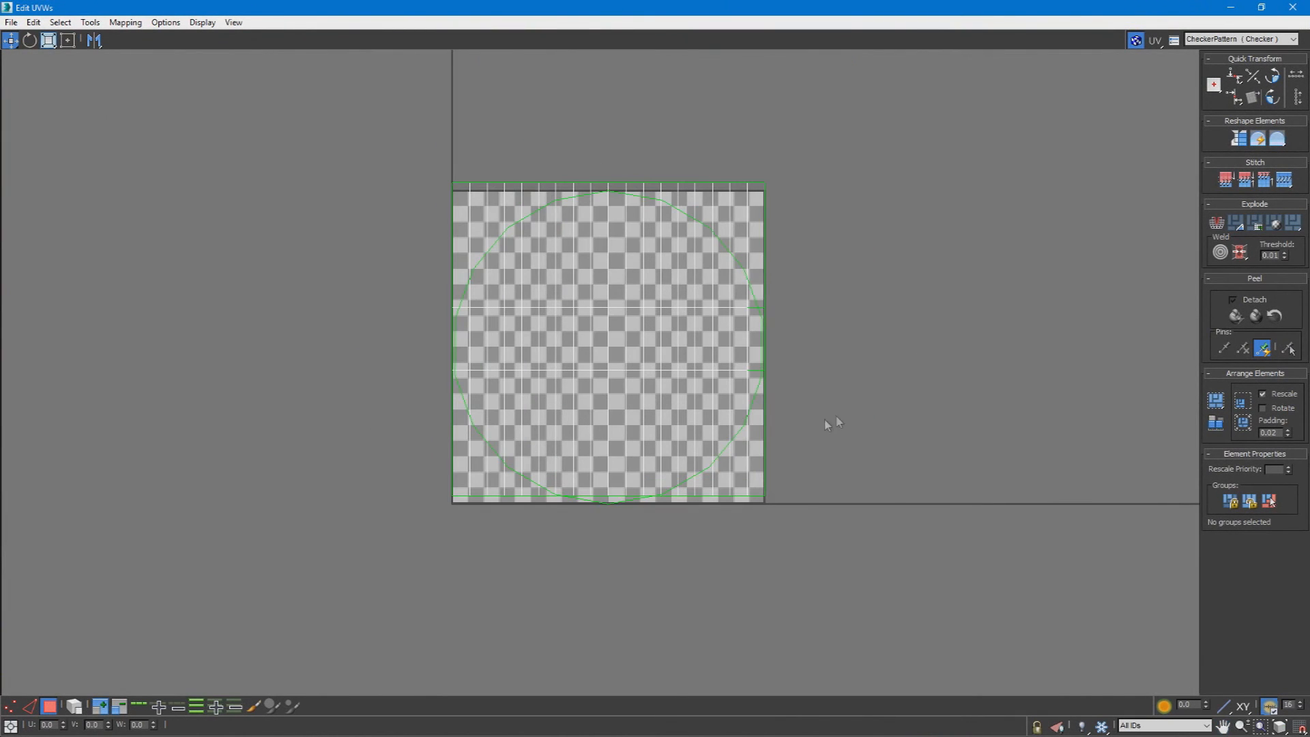
Step: Select all the UV faces, rotate them and move them clear of the checker tile
left_click_drag(879, 193, 441, 558)
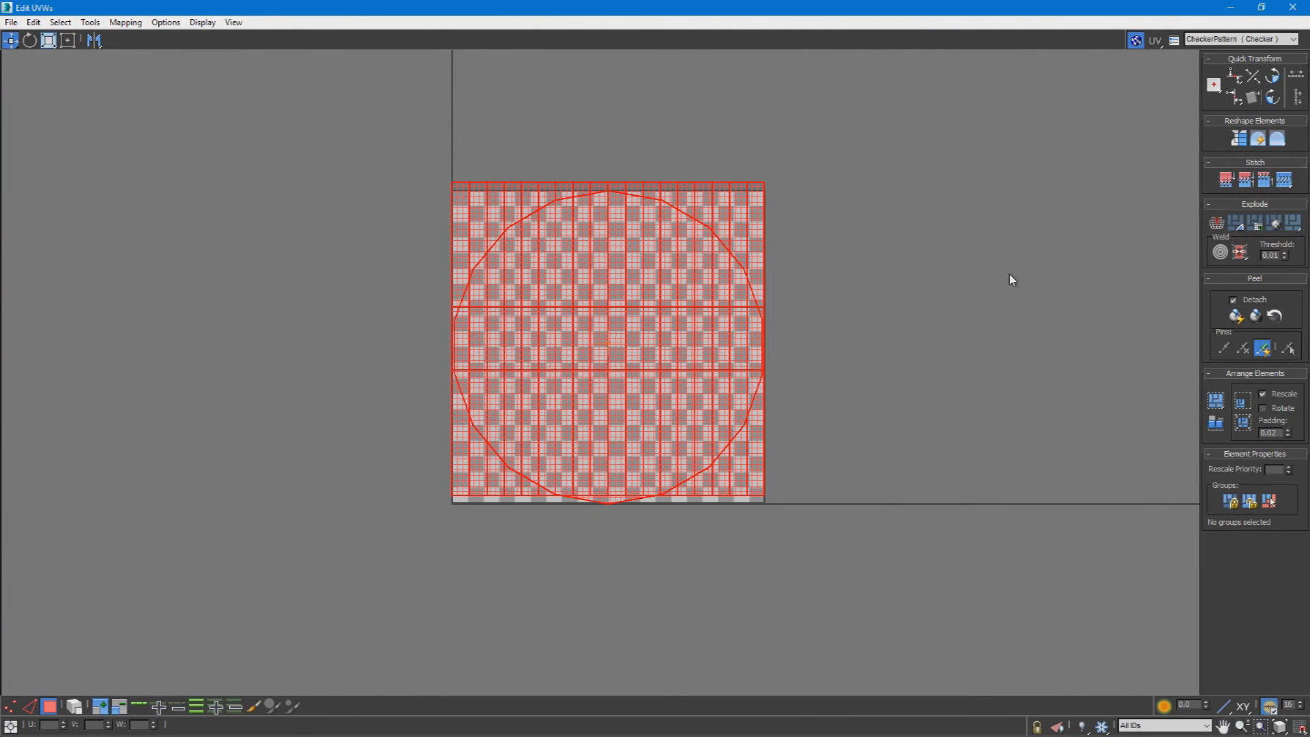
key("e")
left_click_drag(663, 314, 492, 423)
left_click_drag(623, 402, 1050, 473)
Step: Squeeze the selected UV shell into a narrow slanted strip using the constrained scale modes
key("w")
key("r")
left_click_drag(51, 41, 51, 61)
left_click_drag(997, 325, 963, 380)
left_click_drag(49, 42, 50, 72)
left_click_drag(991, 304, 962, 482)
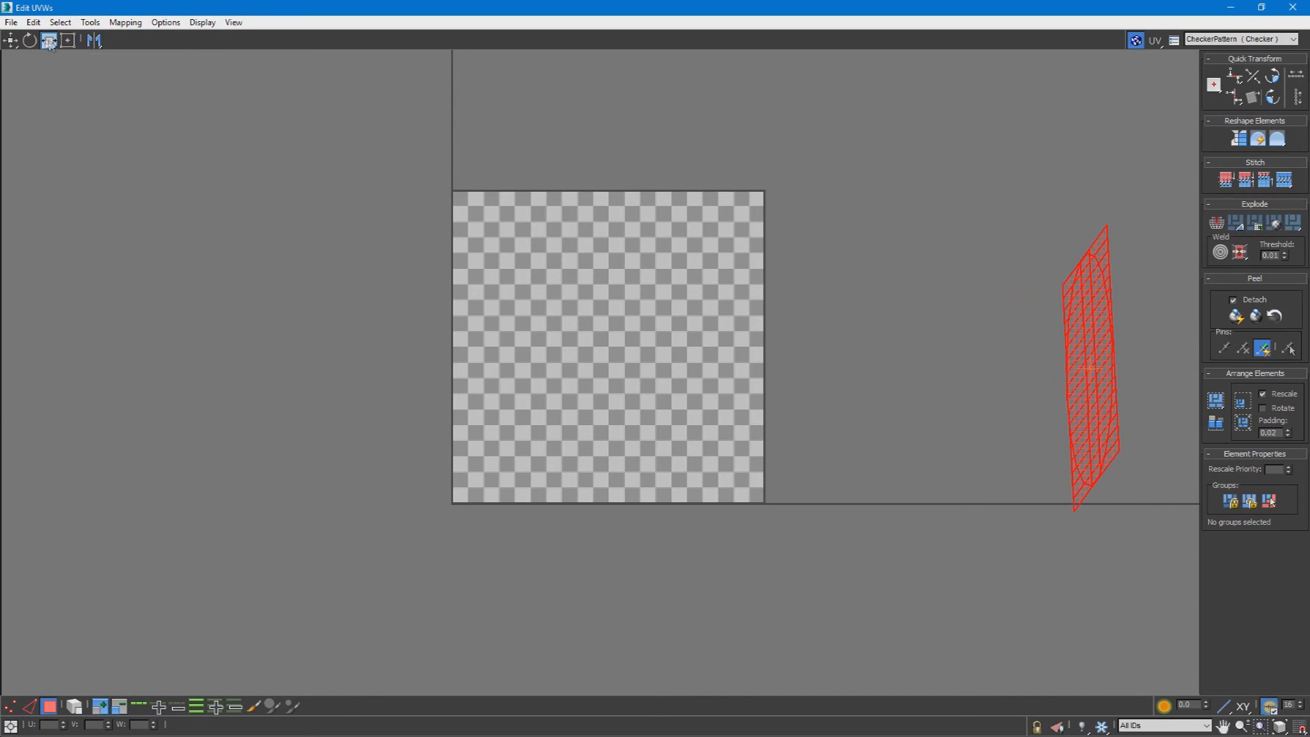
Step: Move the narrow UV shell closer to the checker tile
left_click(10, 40)
left_click_drag(1023, 313, 843, 311)
key("e")
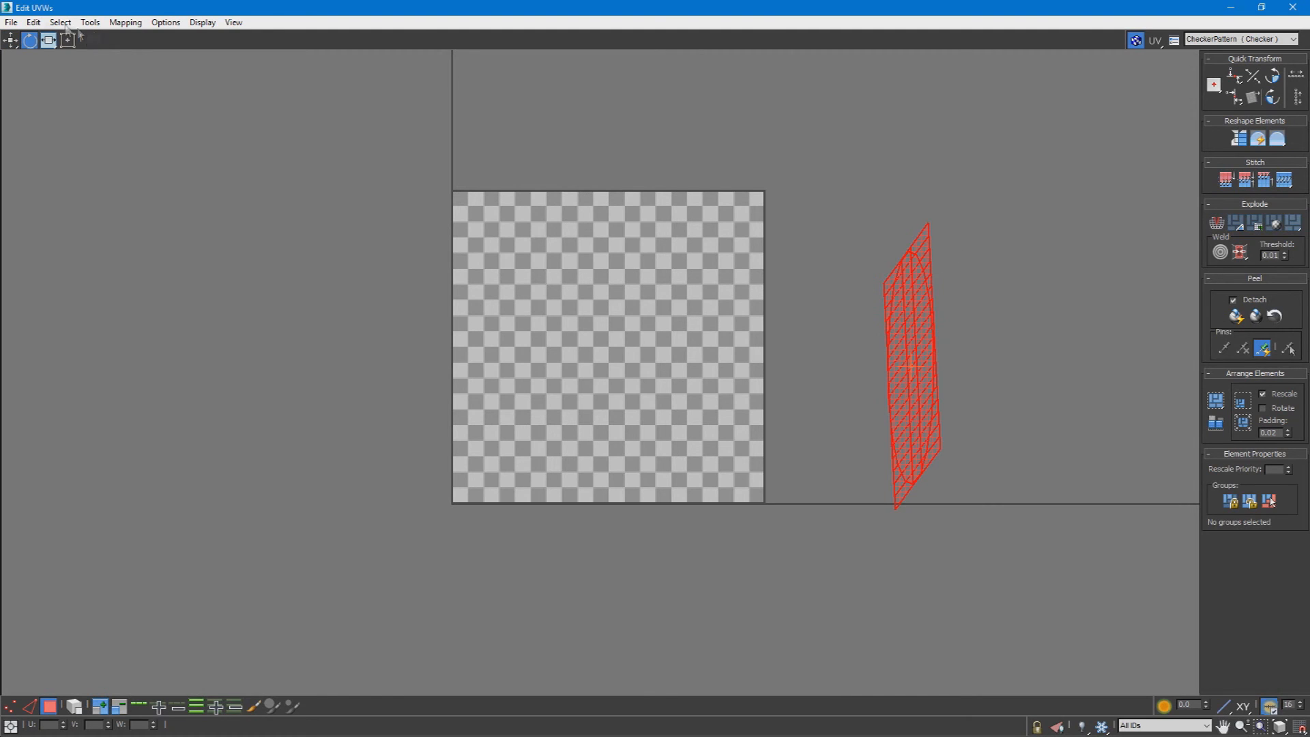
Step: Scale and rotate the narrow UV shell until it is roughly square again
key("r")
left_click_drag(916, 261, 915, 589)
key("e")
mouse_move(914, 343)
left_mouse_down()
mouse_move(915, 364)
mouse_move(918, 300)
mouse_move(907, 367)
left_mouse_up()
key("r")
left_click_drag(49, 41, 51, 59)
left_click_drag(909, 360, 892, 228)
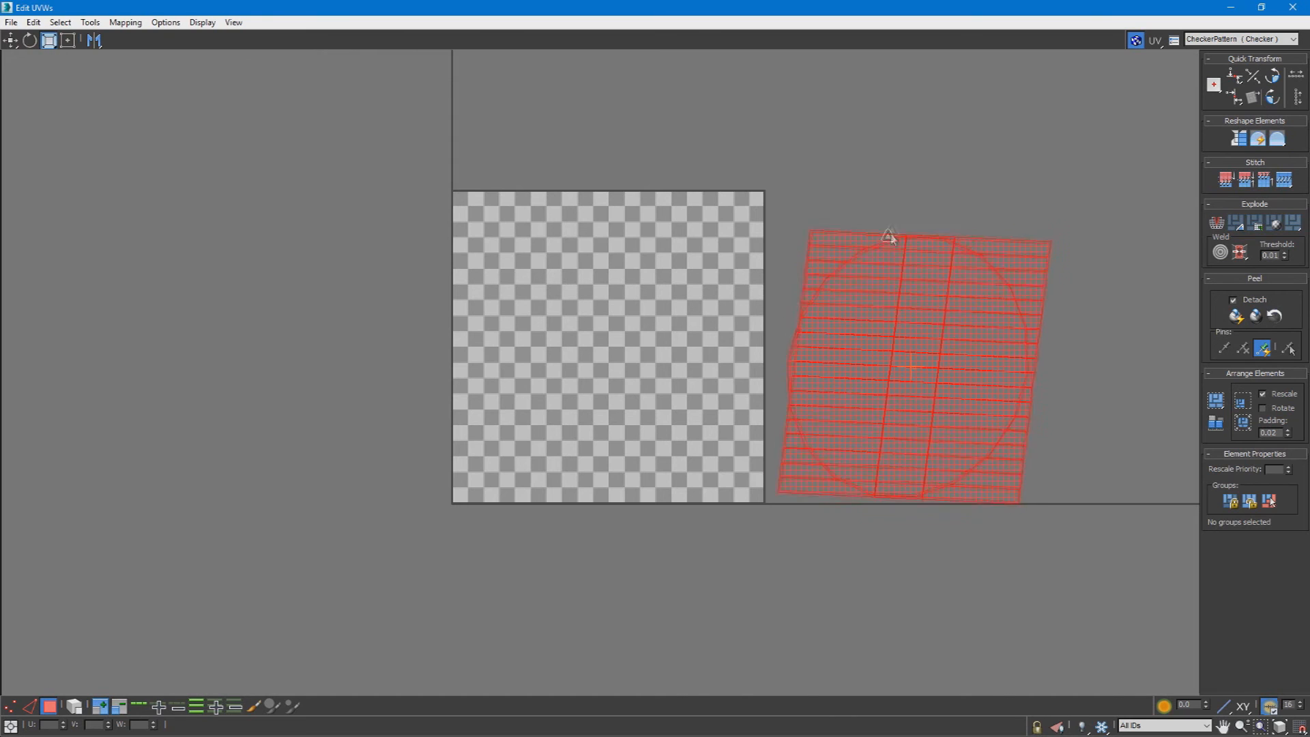
Step: Mirror the UV shell and move it horizontally and vertically so it overlaps the upper corner of the checker tile
left_click_drag(94, 44, 100, 63)
left_click(96, 40)
left_click_drag(11, 41, 11, 58)
left_click_drag(911, 369, 872, 363)
left_click_drag(12, 43, 11, 60)
left_click_drag(852, 363, 693, 275)
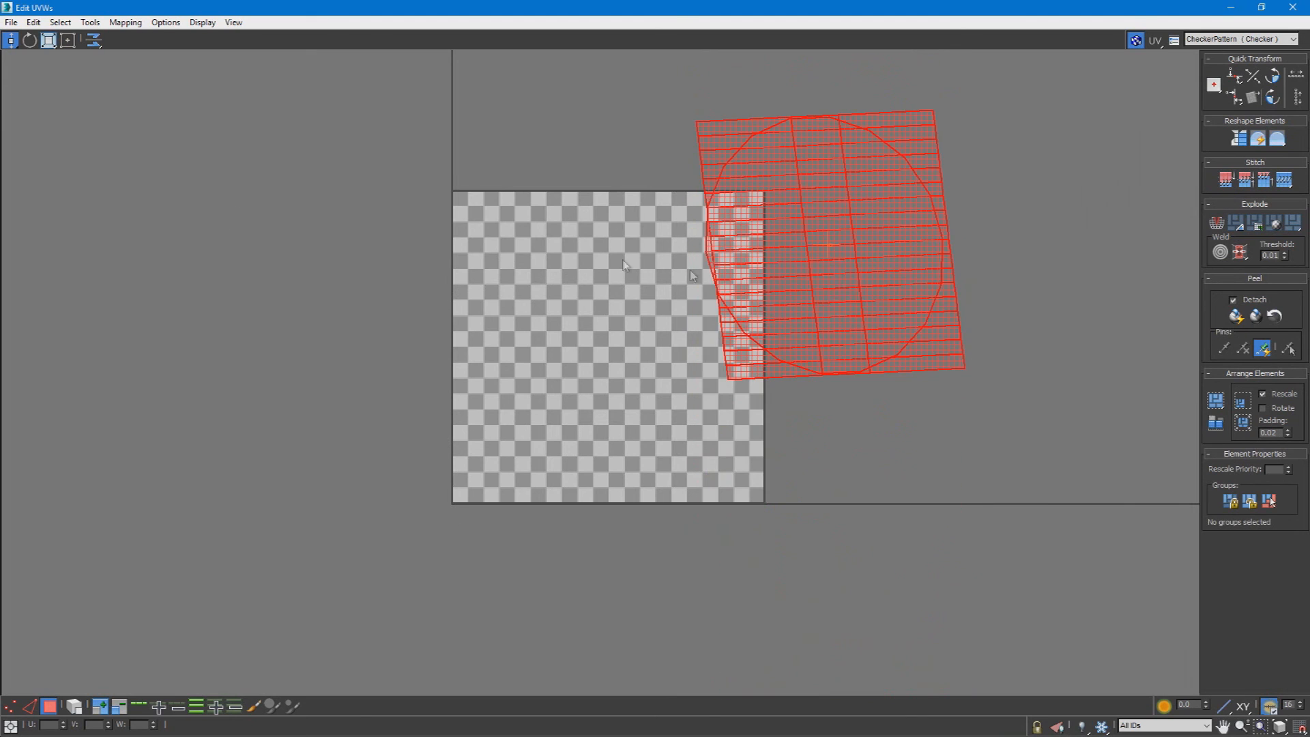
Step: Clear the UV selection and close the UV editor
middle_click_drag(1099, 245, 759, 342)
left_click(758, 345)
middle_click_drag(560, 384, 744, 355)
scroll(783, 352, "down", 5)
scroll(804, 342, "up", 4)
middle_click_drag(841, 358, 604, 363)
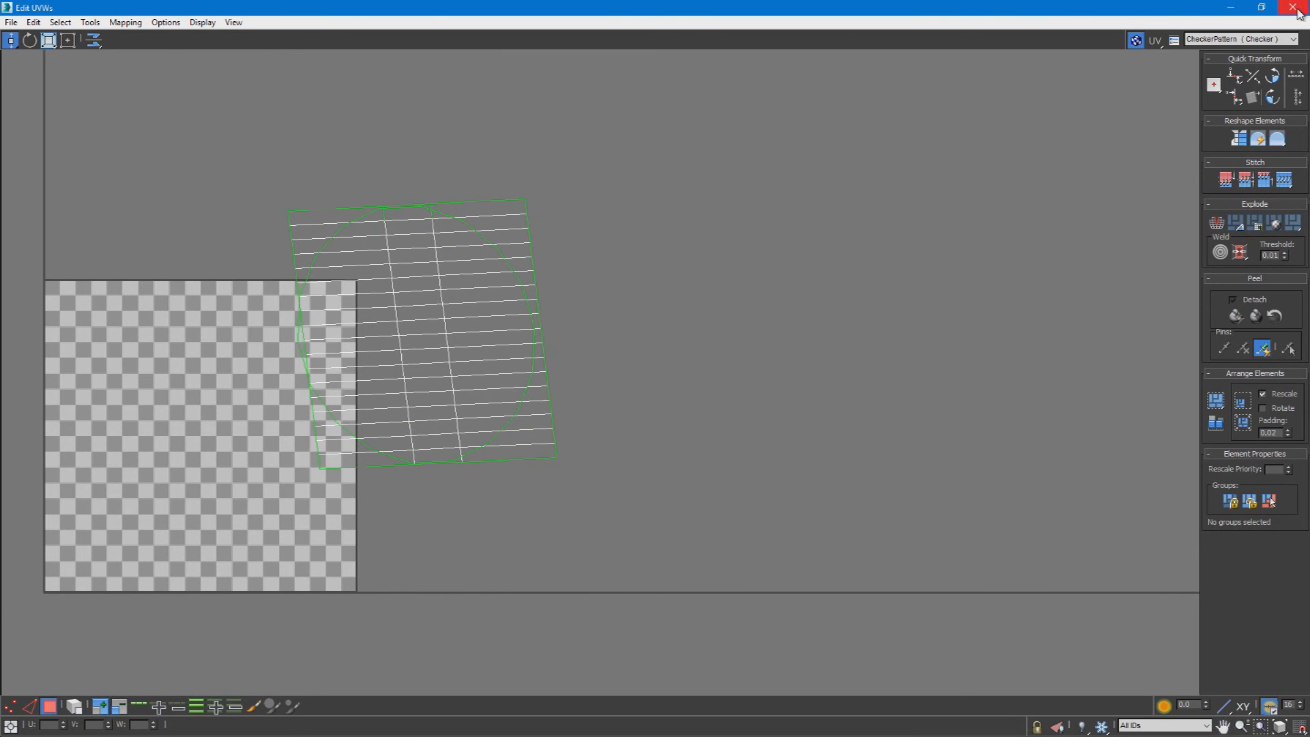
left_click(1293, 8)
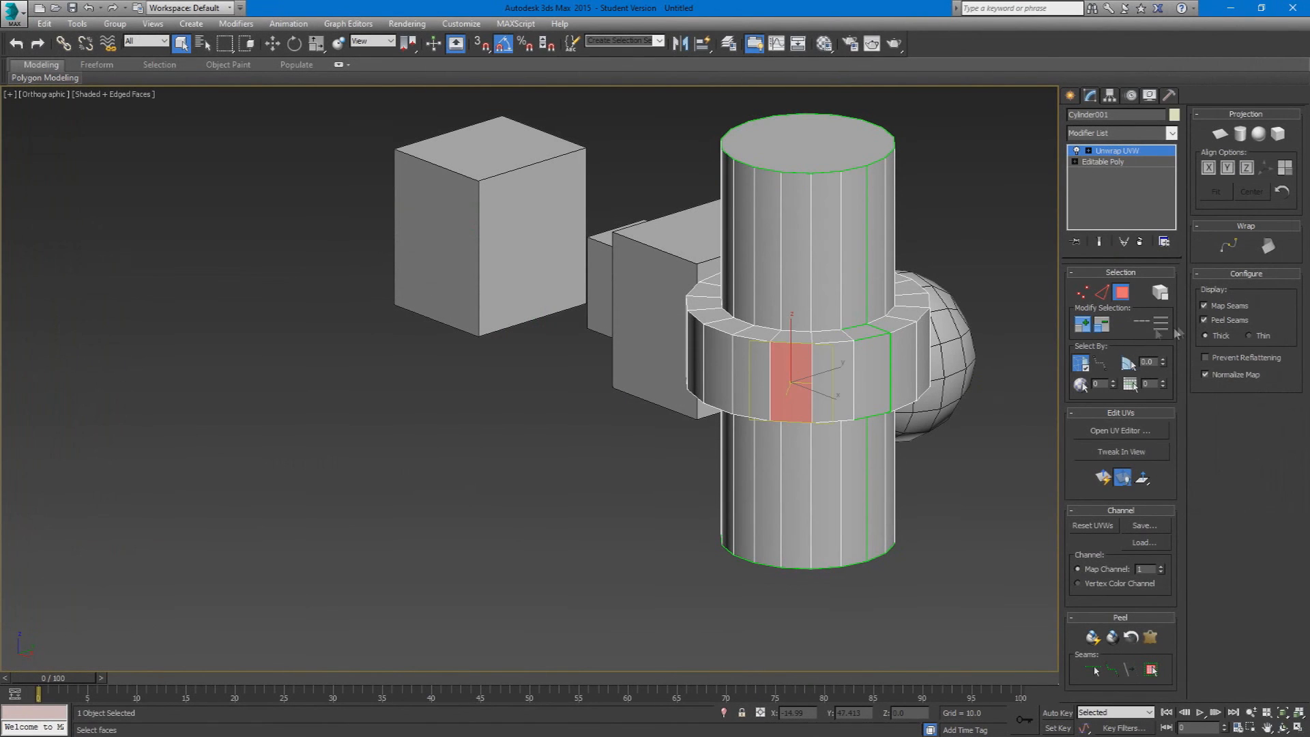
Step: Select the side faces of the cylinder section above the collar and open the UV editor
middle_click_drag(811, 392, 862, 356, "alt")
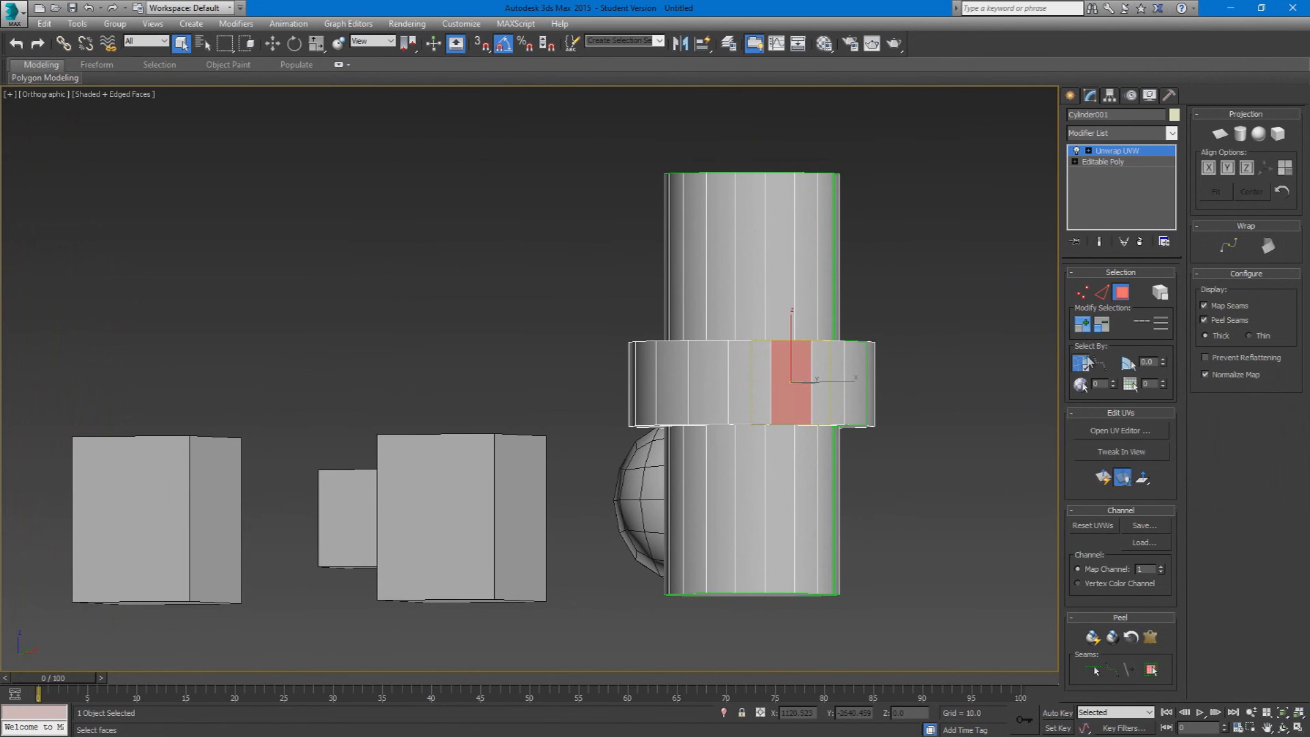
left_click(764, 315)
middle_click_drag(880, 413, 941, 379, "alt")
left_click(1157, 428)
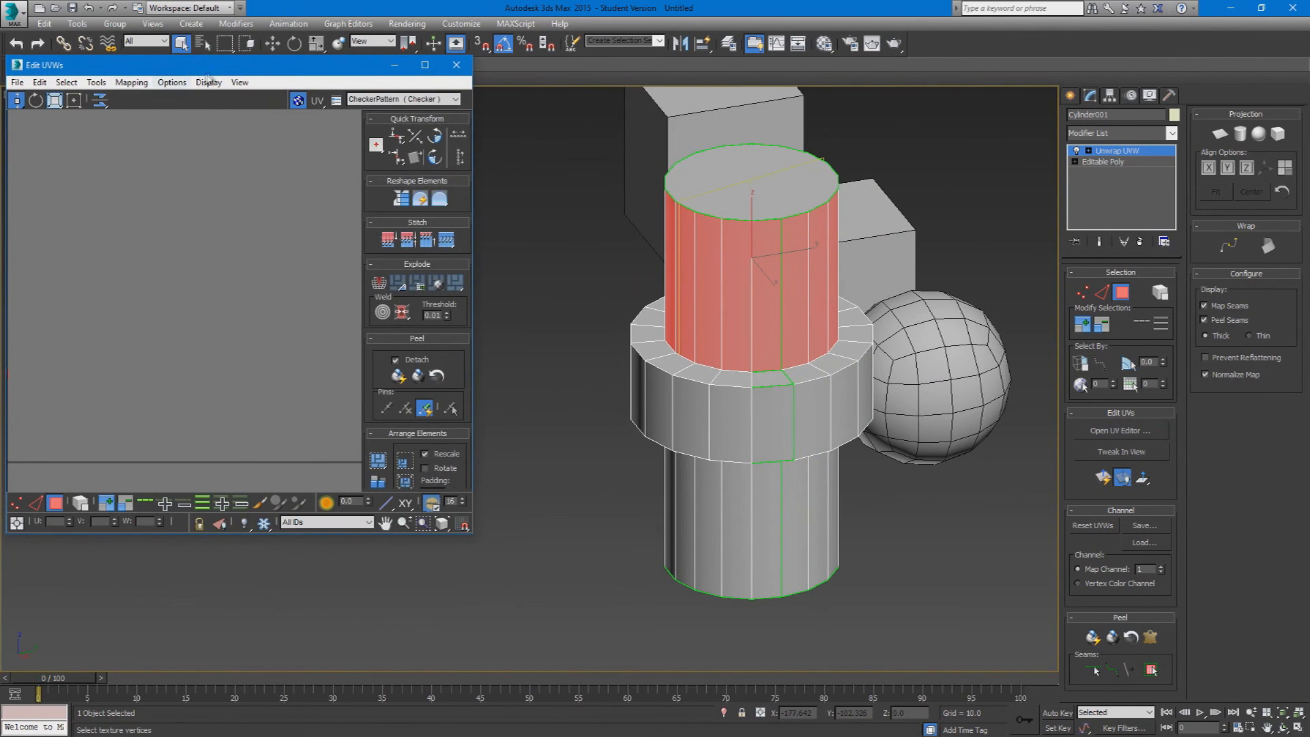
middle_click_drag(923, 494, 853, 481, "alt")
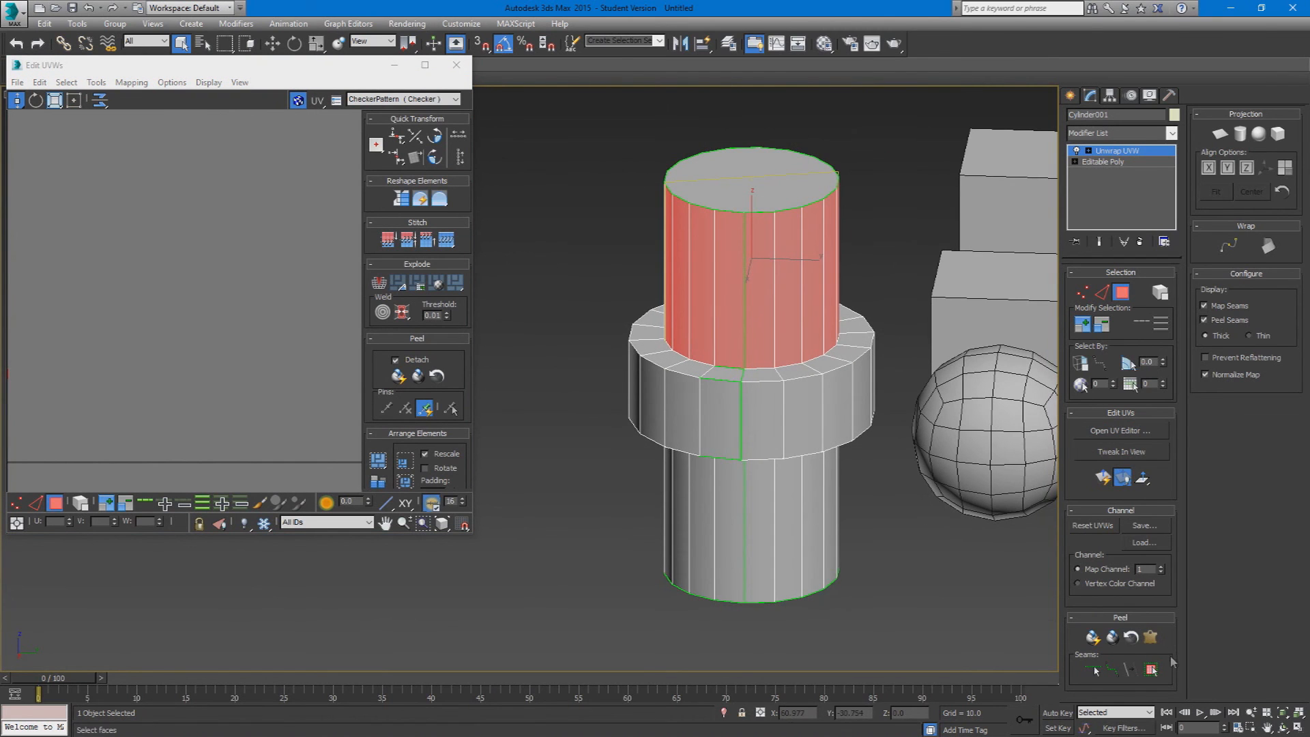
Step: Try pelt mapping the selected upper side faces, running the pelt and relax simulations and committing
left_click(1161, 637)
left_click(638, 234)
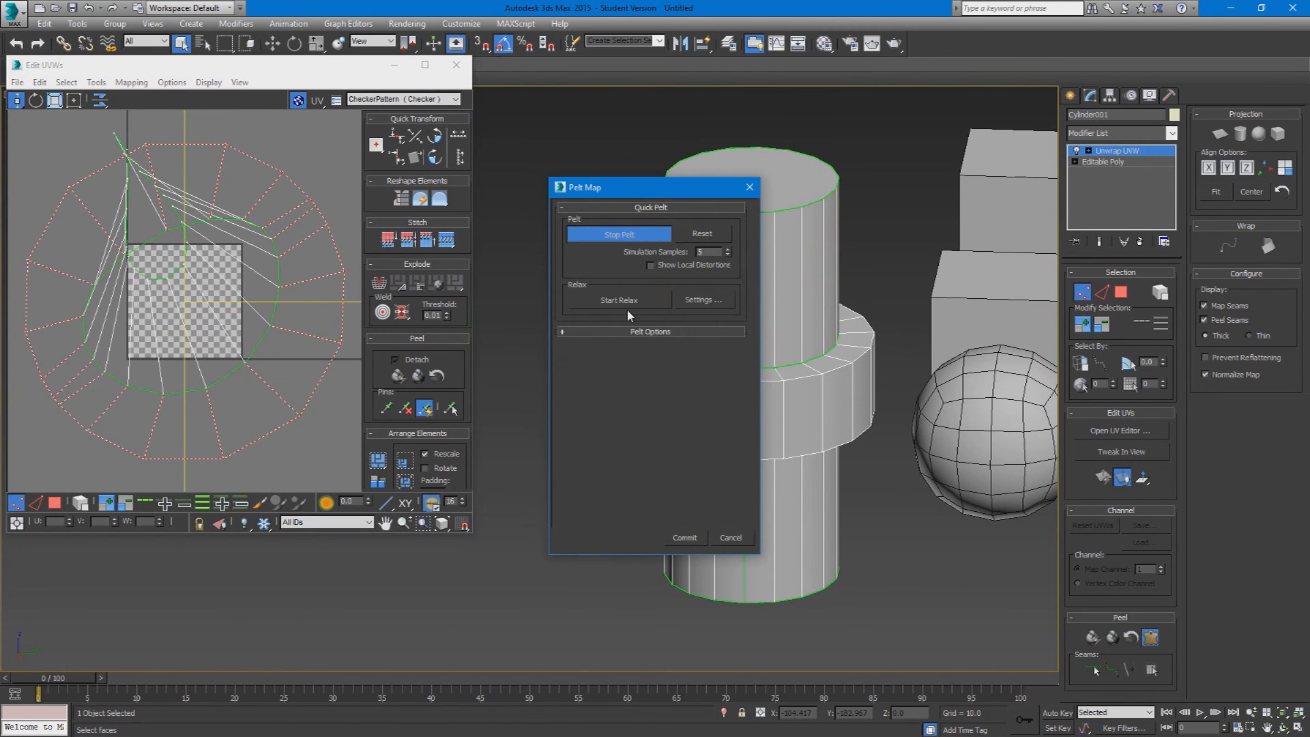
left_click(631, 300)
left_click(631, 301)
left_click(685, 538)
Step: Mark a peel seam around the joint between the upper cylinder section and the collar
middle_click_drag(809, 449, 1000, 546, "alt")
left_click(1094, 672)
left_click(834, 368)
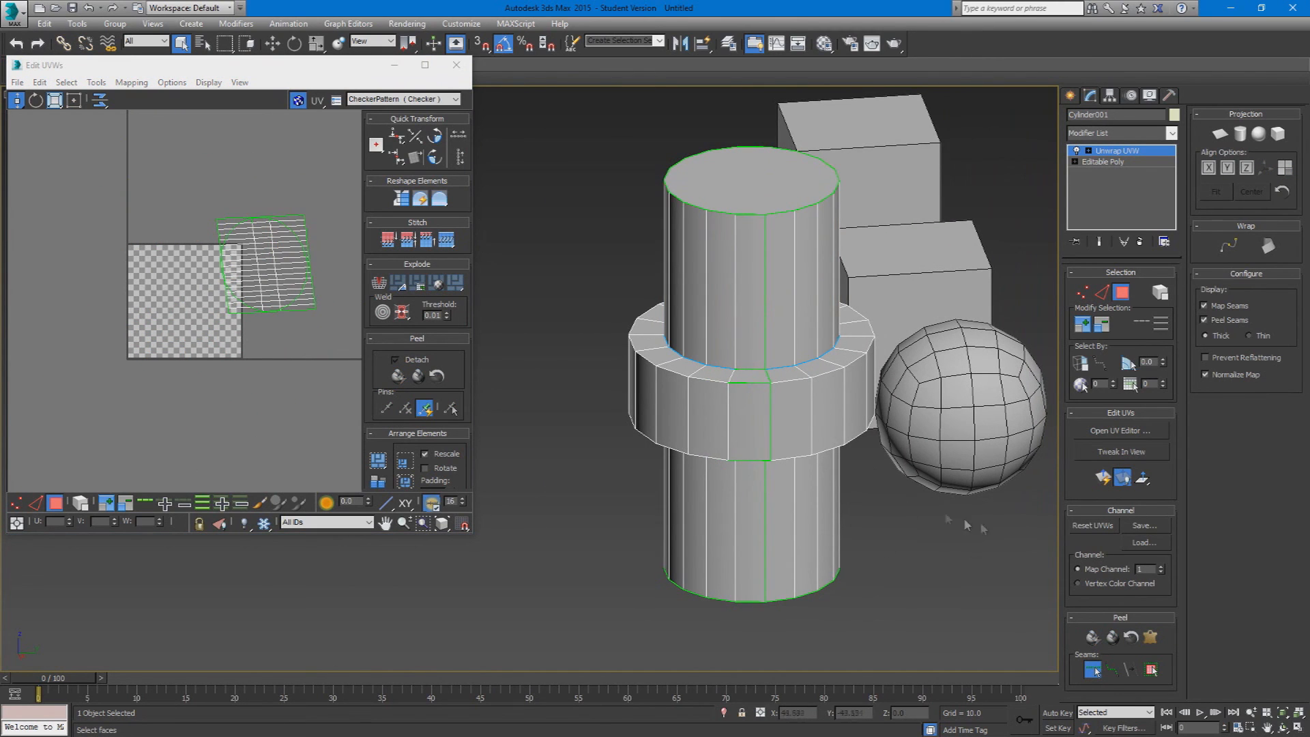
right_click(946, 541)
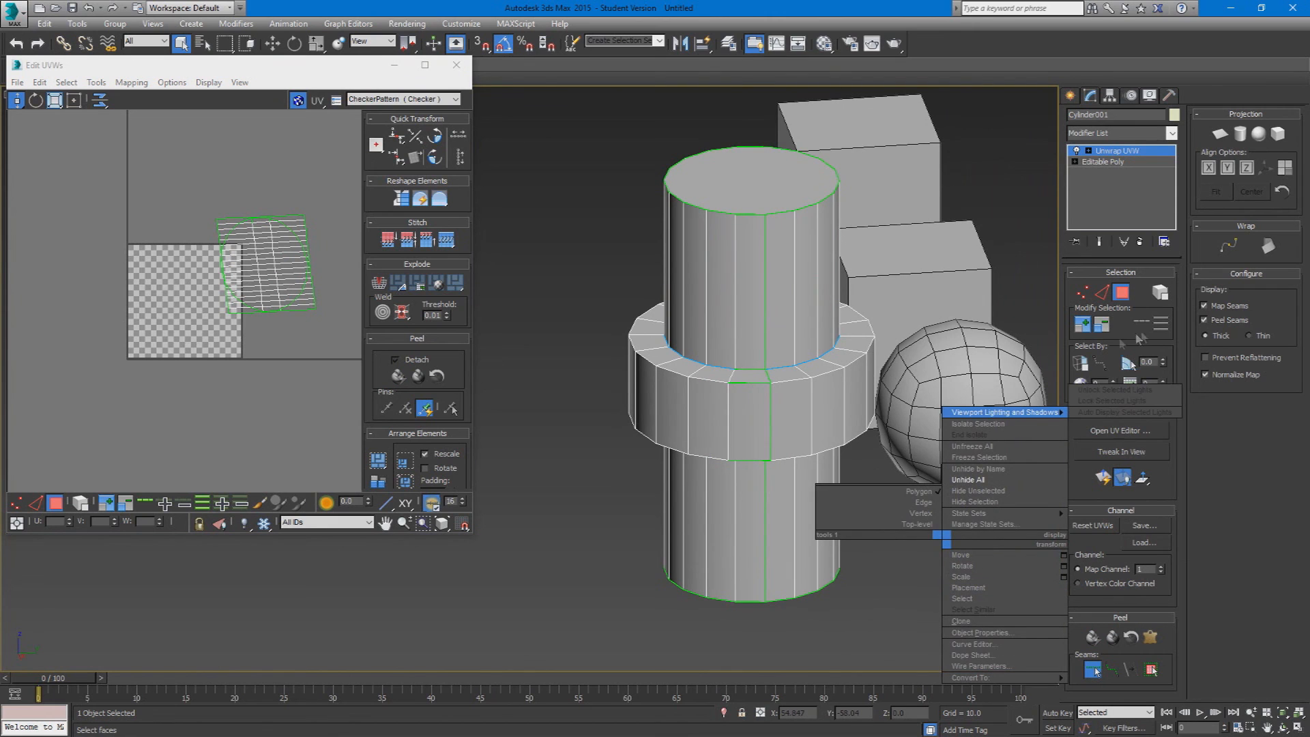
left_click(802, 310)
Step: Leave seam editing and select all the side faces of the upper cylinder section
middle_click_drag(871, 294, 878, 263, "alt")
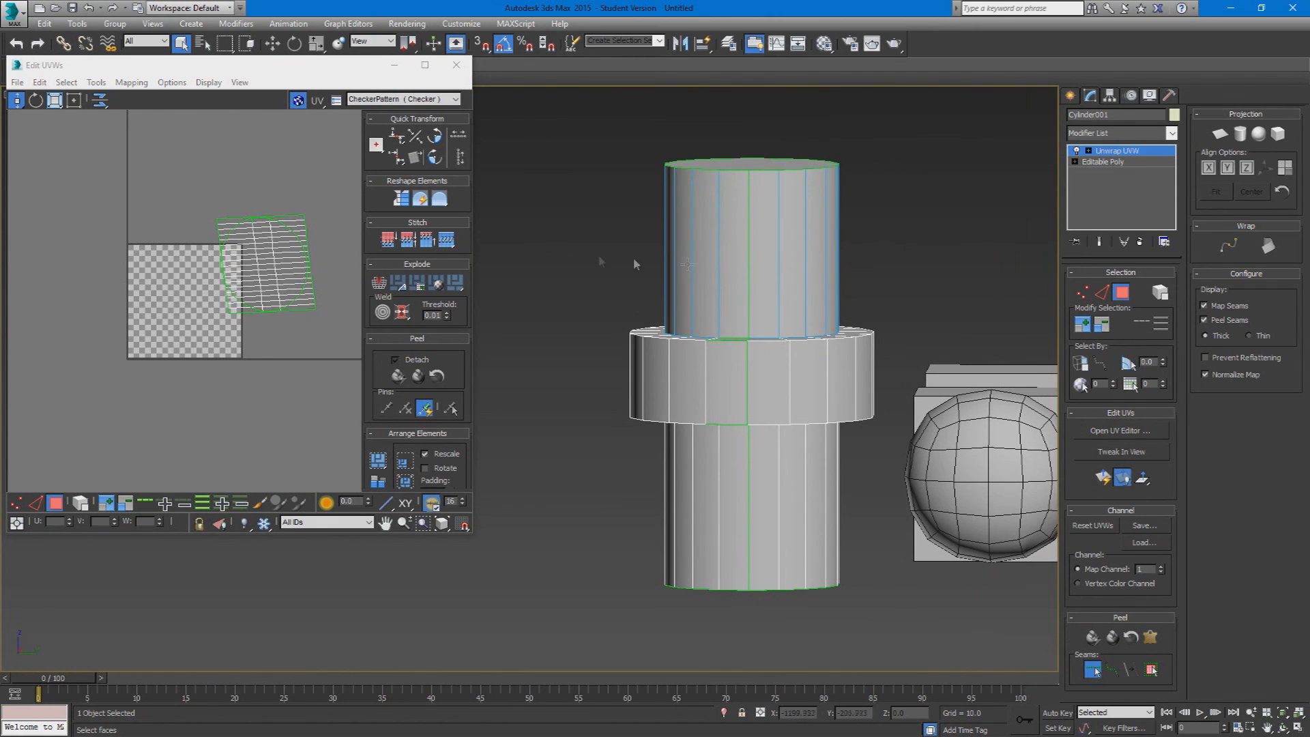
left_click_drag(907, 297, 596, 265, "alt")
left_click(1092, 669)
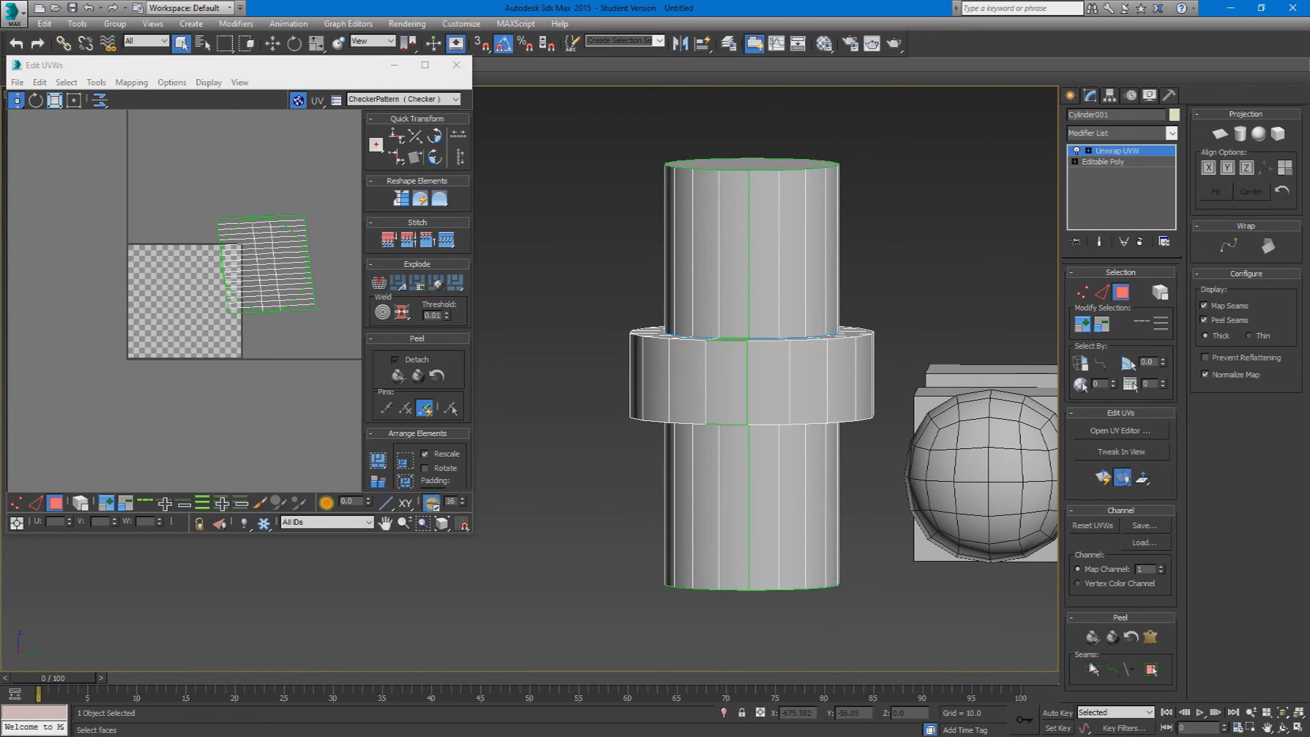
left_click_drag(889, 298, 437, 249)
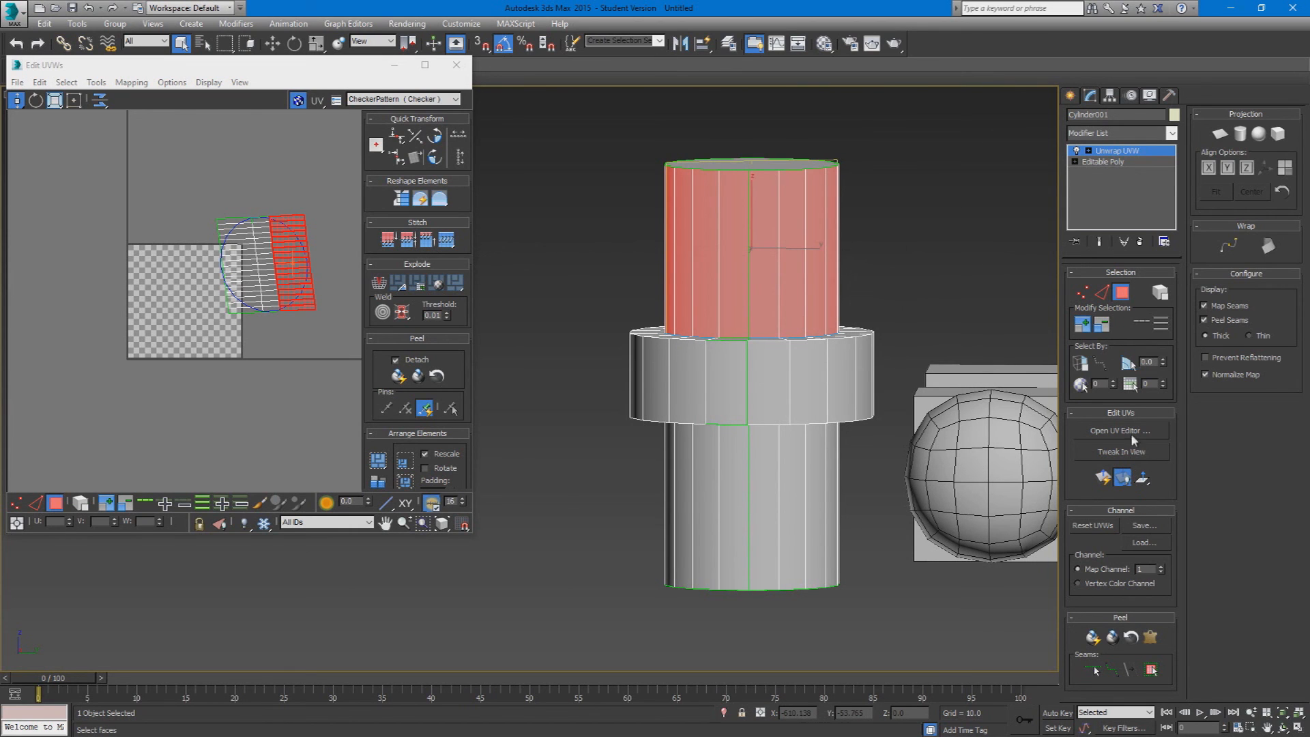
Step: Pelt map the selected side faces with the pelt simulation alone and commit the result
left_click(1151, 637)
left_click(636, 237)
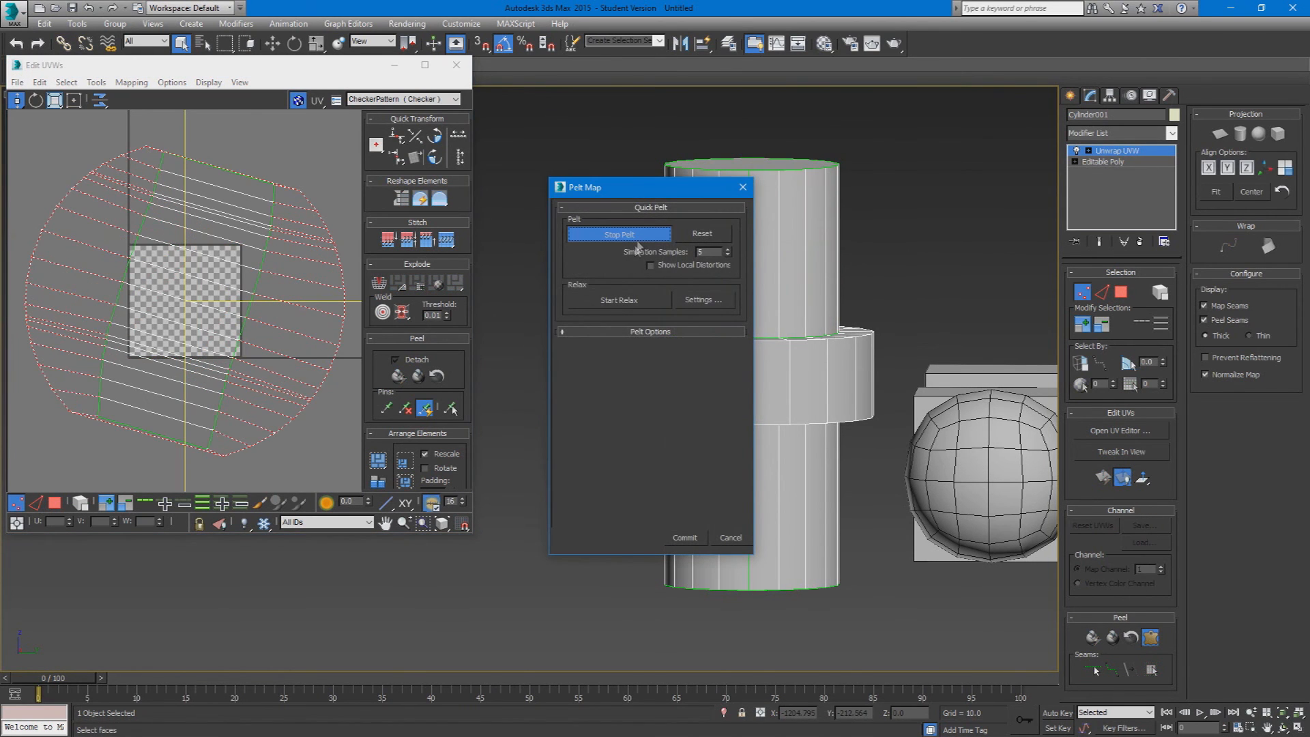
left_click(685, 537)
scroll(269, 350, "down", 3)
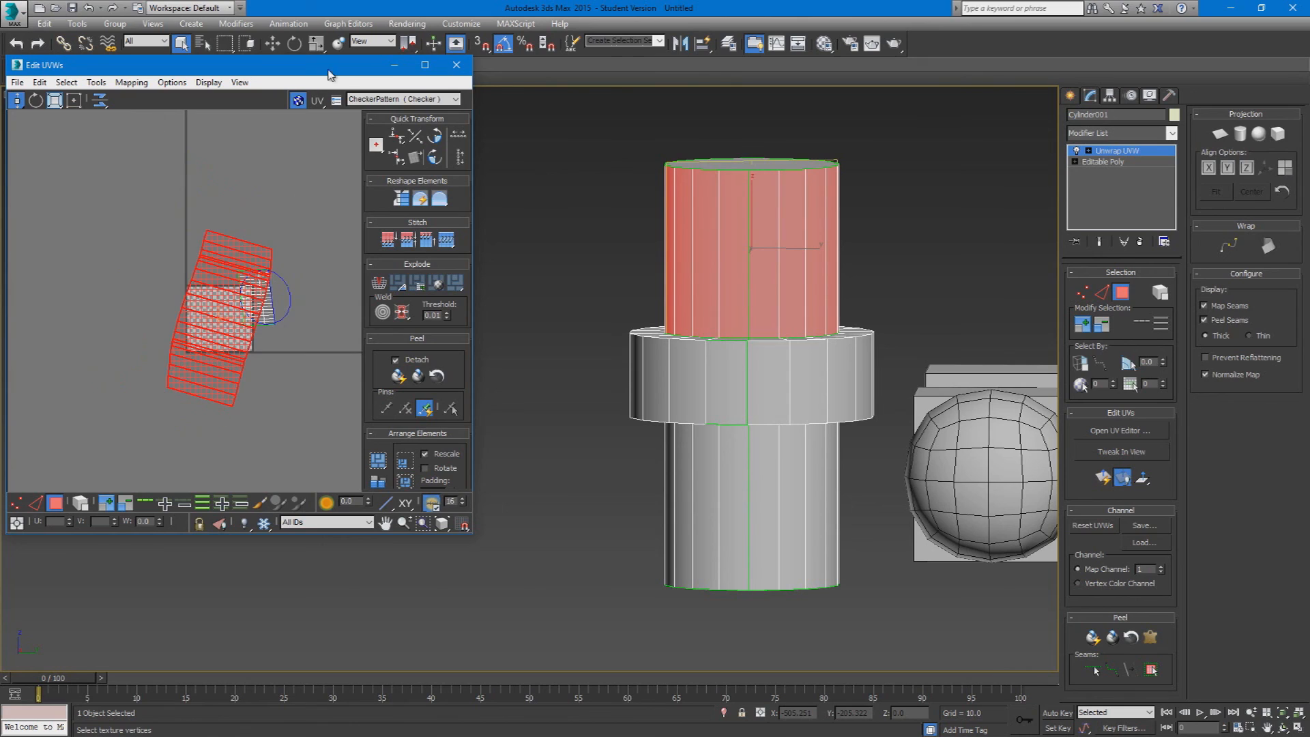
Step: Maximize the UV editor and show the CheckerPattern texture to inspect the pelted faces on the cylinder
left_click_drag(330, 69, 678, 3)
middle_click_drag(705, 363, 754, 316)
left_click_drag(720, 325, 662, 359)
left_click(1219, 40)
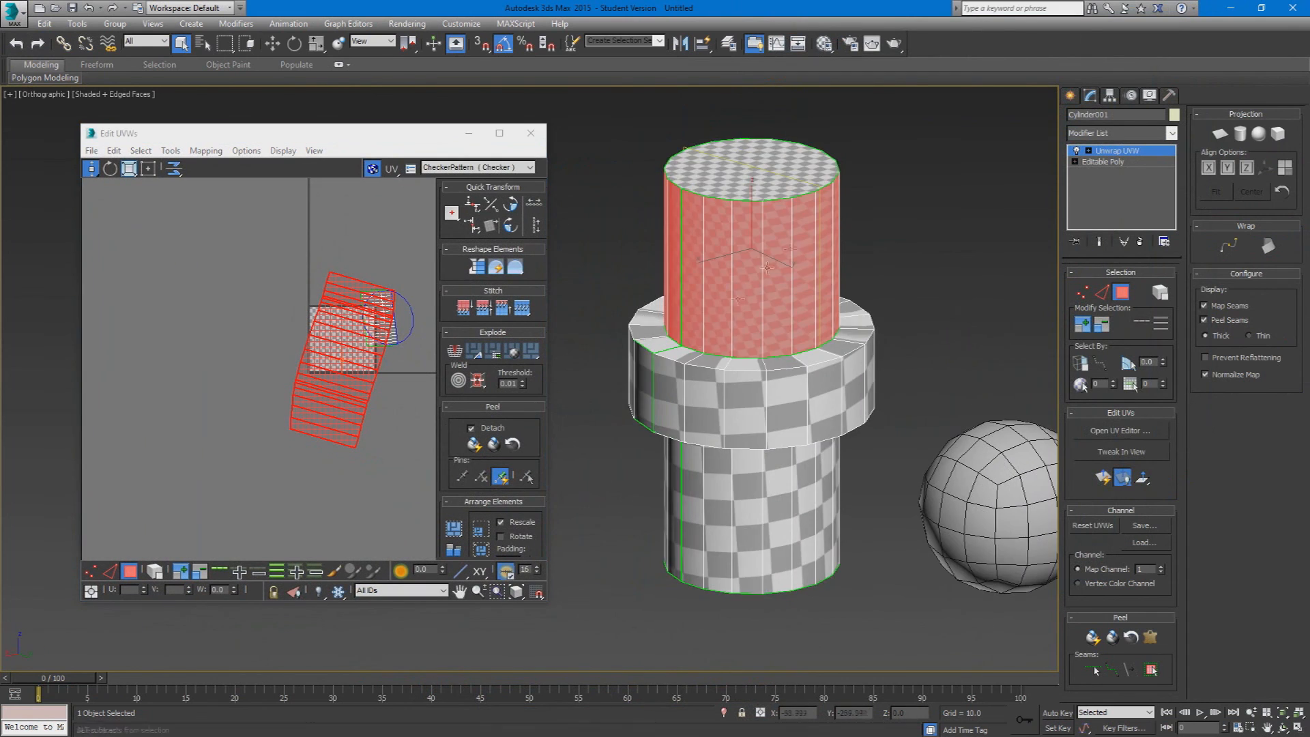
scroll(798, 245, "up", 5)
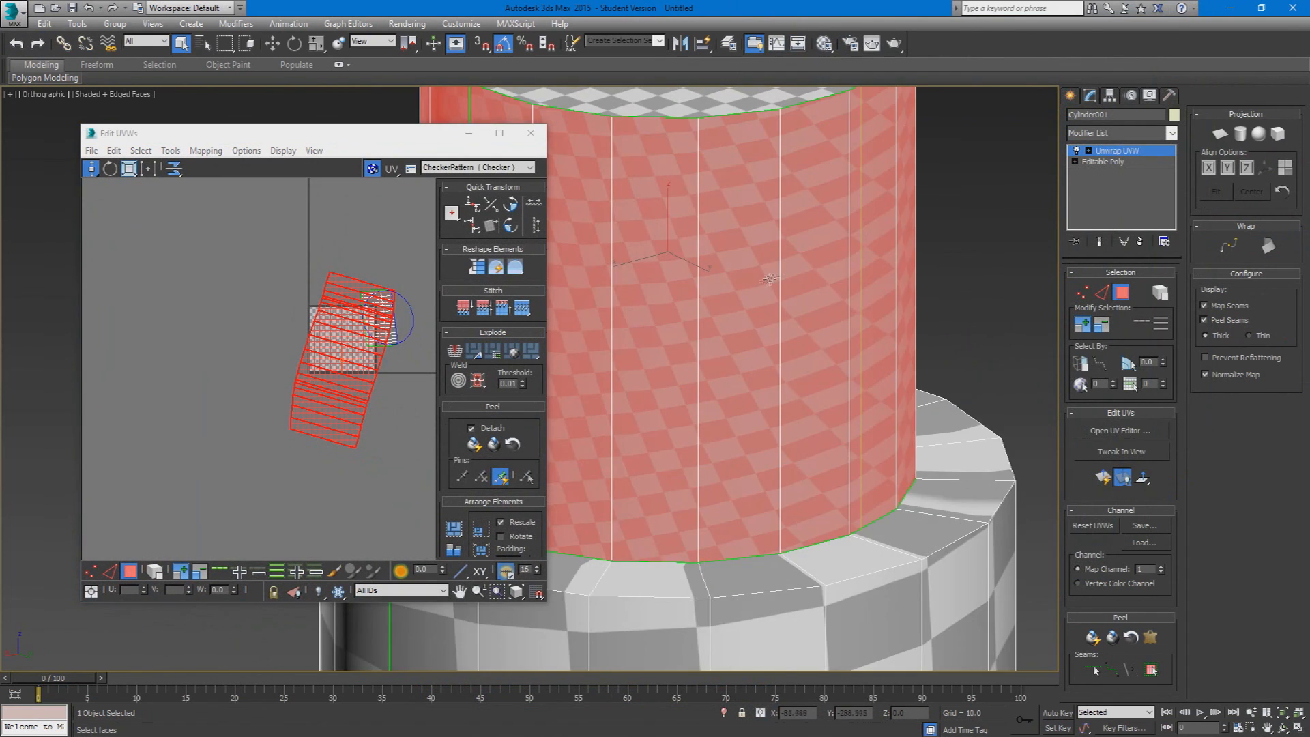
Step: Move the pelted UV shell freely away from the checker tile and maximize the UV editor
left_click_drag(91, 172, 92, 135)
left_click_drag(363, 336, 194, 339)
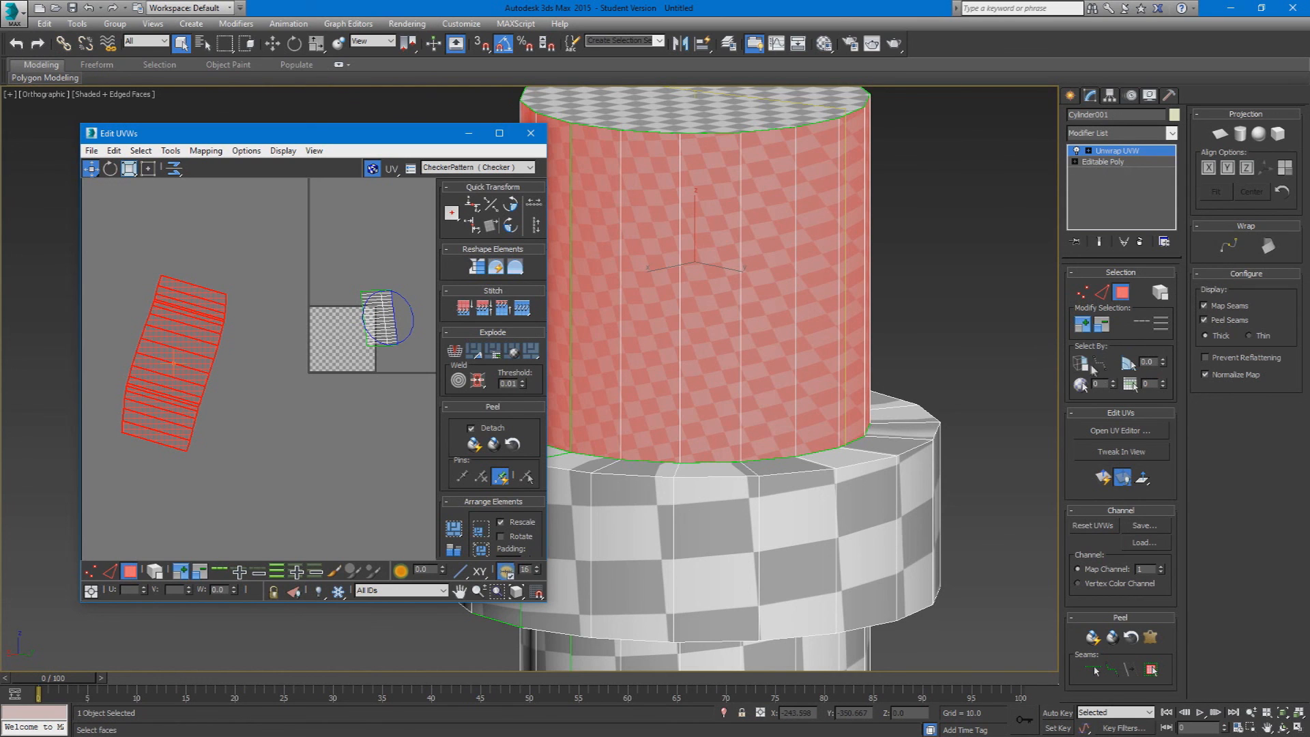
double_click(416, 139)
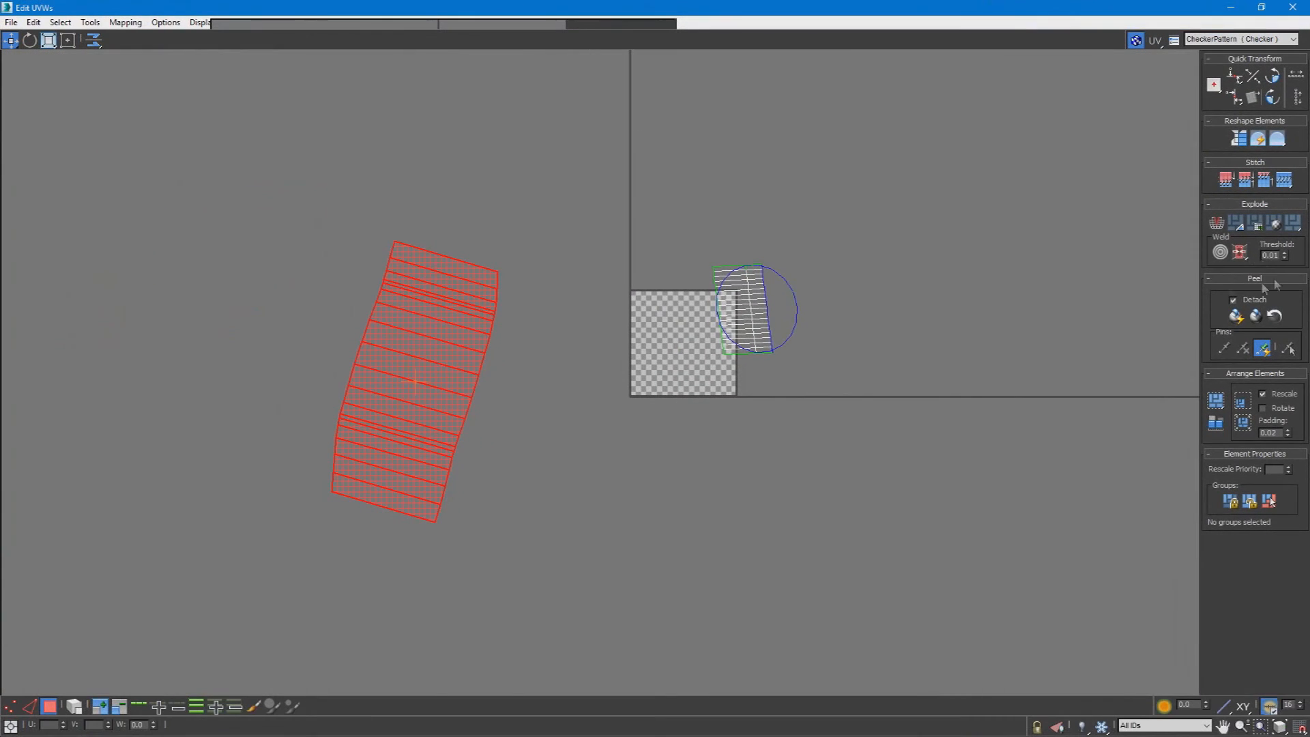
Step: Straighten the pelted UV shell into a rectangle, undoing the first attempt and straightening it again
left_click(1239, 139)
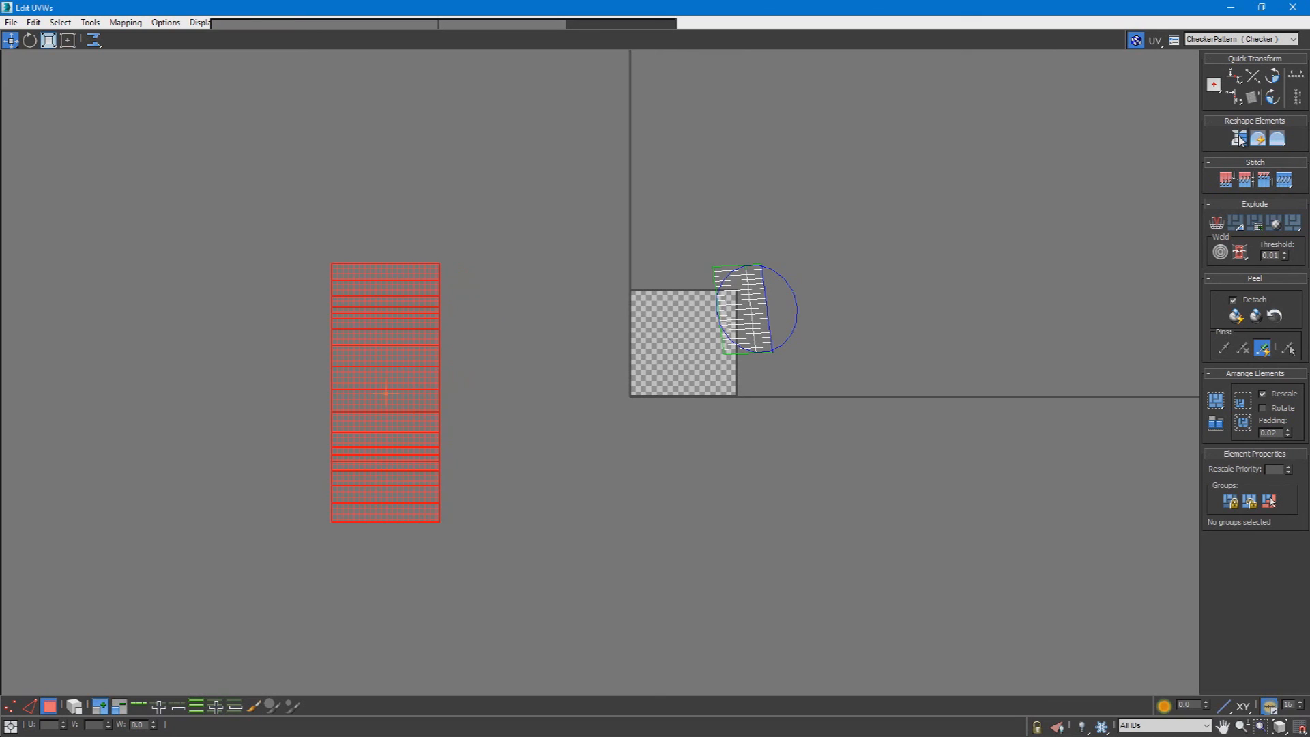
key("ctrl+z")
left_click(1240, 139)
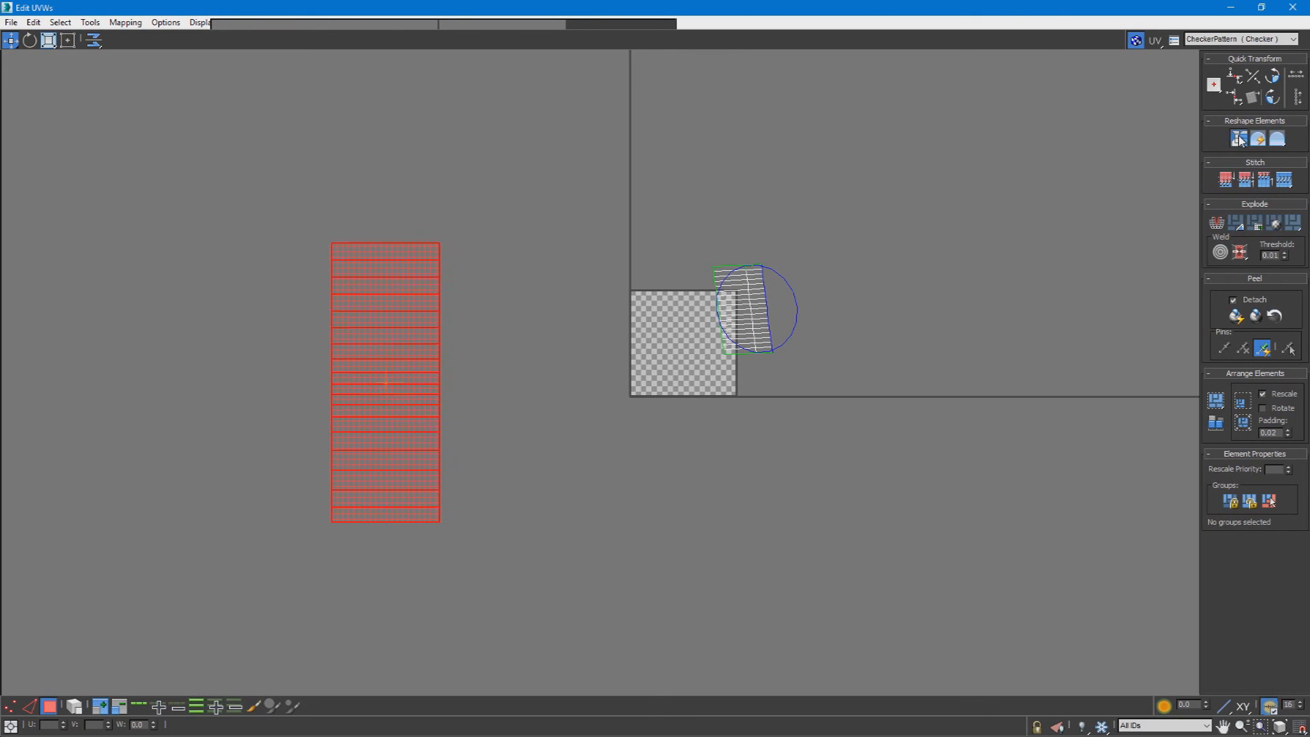
Step: Shrink the UV editor so the checkered cylinder is visible and straighten the selected UV shell repeatedly to compare the texture distribution
left_click_drag(740, 8, 101, 194)
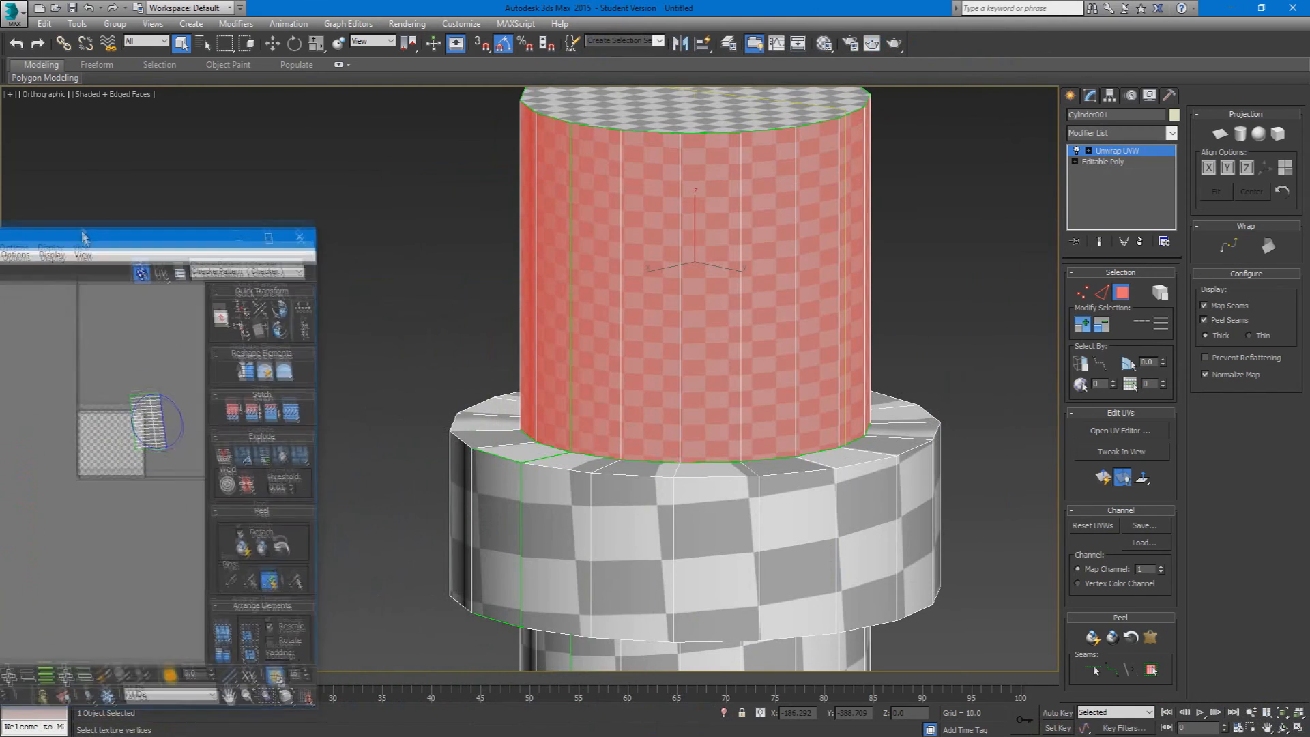
mouse_move(400, 302)
middle_mouse_down("alt")
mouse_move(443, 297)
mouse_move(401, 326)
middle_mouse_up("alt")
left_click_drag(183, 198, 351, 112)
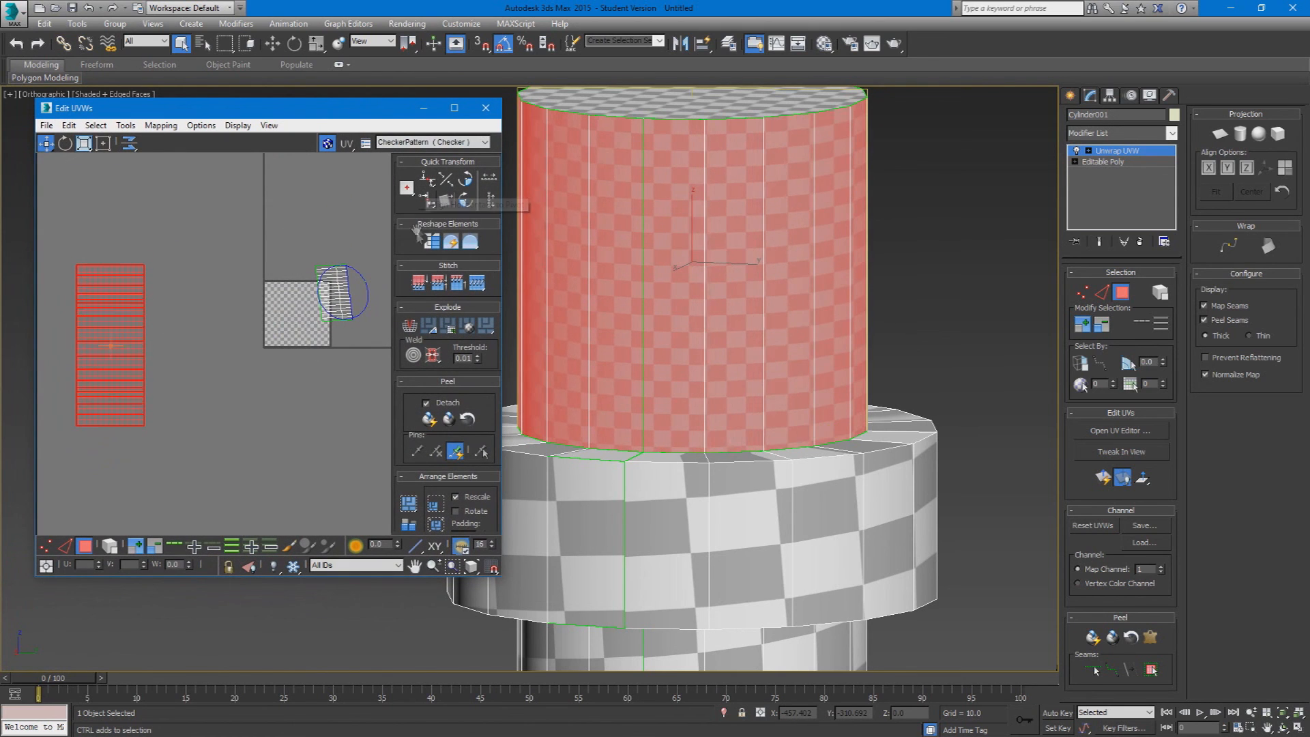
left_click(441, 245)
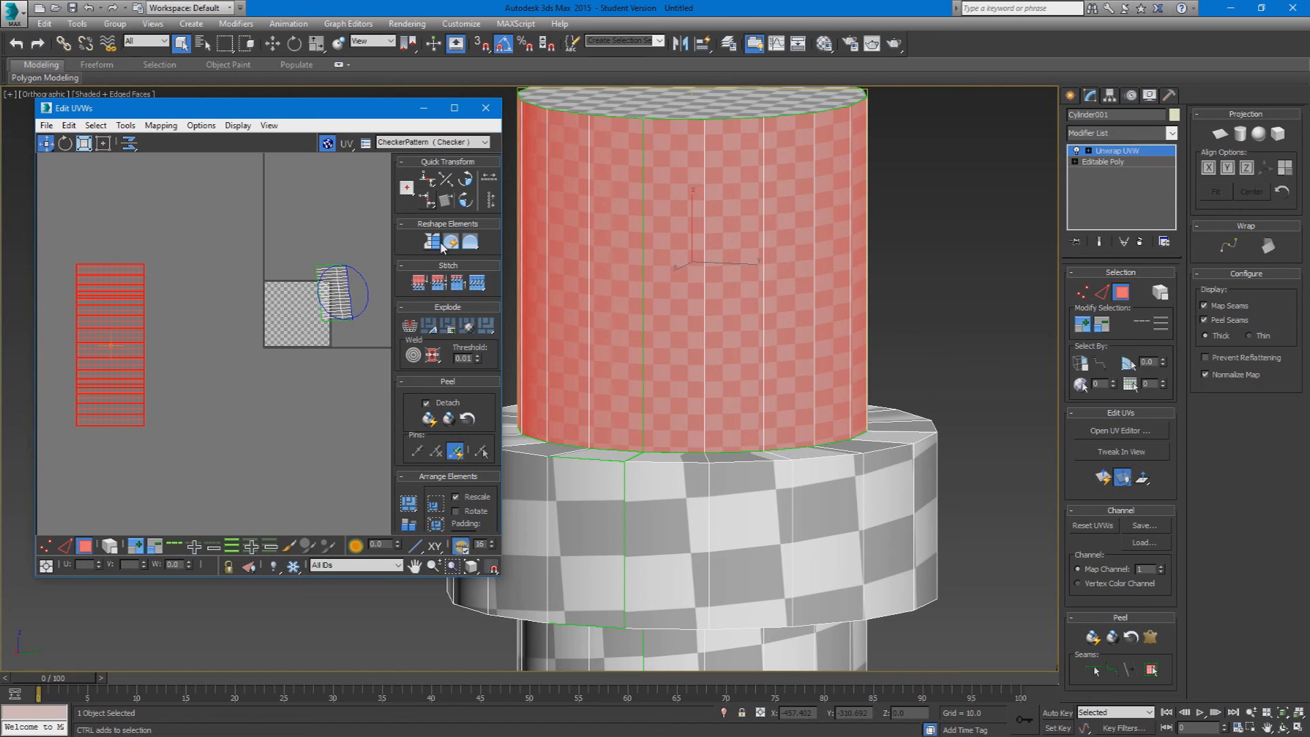
left_click(442, 245)
left_click(441, 245)
left_click(441, 246)
left_click(441, 246)
left_click(442, 246)
left_click(441, 246)
left_click(442, 245)
left_click(442, 246)
left_click(442, 245)
left_click(442, 245)
left_click(442, 246)
left_click(442, 246)
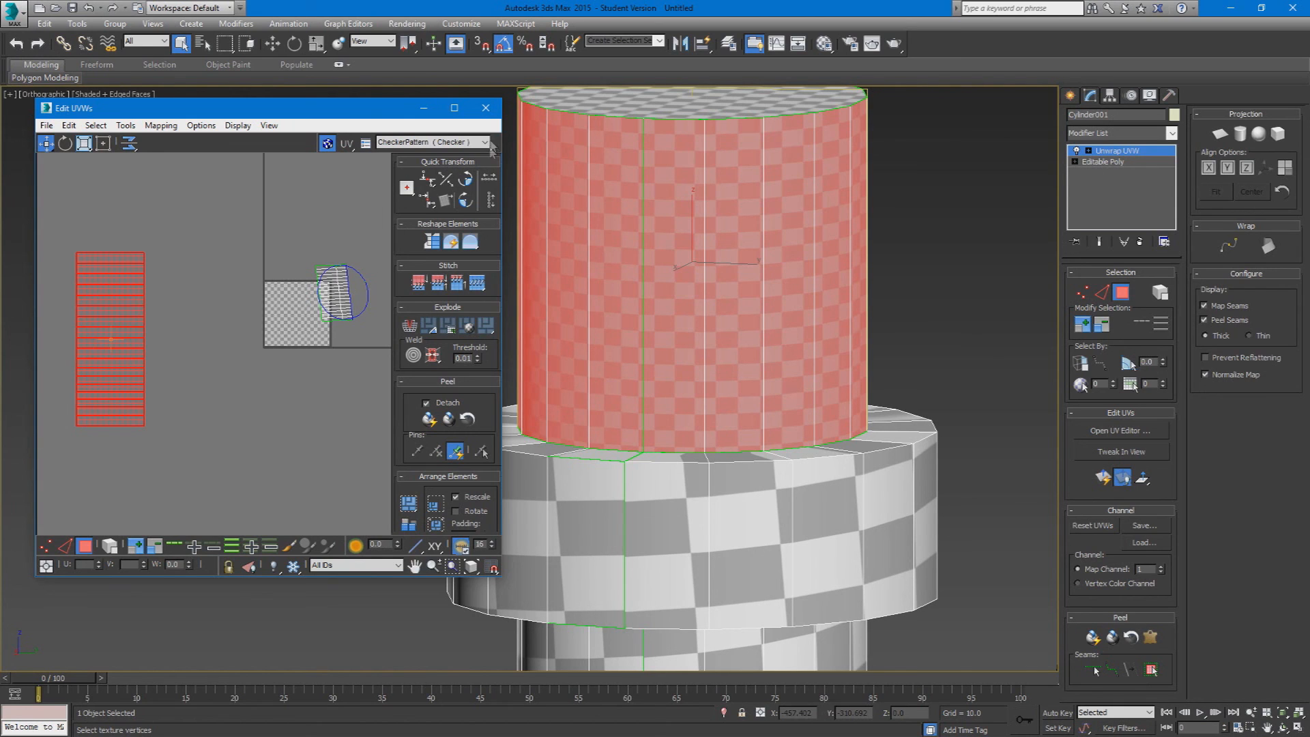
Step: Close the UV editor, leave face selection, and convert the unwrapped cylinder to an Editable Poly
left_click(486, 108)
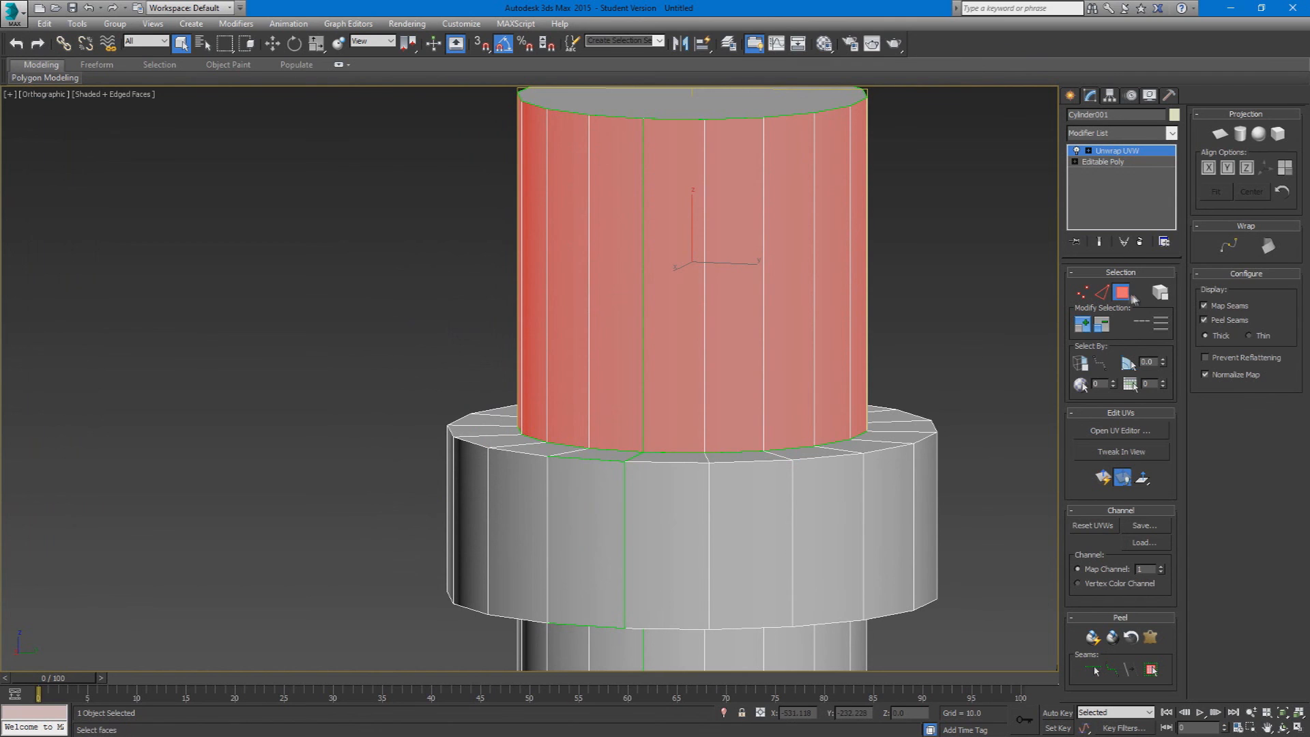
left_click(1119, 295)
left_click(1025, 341)
scroll(936, 473, "down", 6)
left_click(929, 493)
scroll(928, 494, "down", 1)
middle_click_drag(921, 498, 827, 505, "alt")
scroll(798, 557, "down", 2)
right_click(810, 465)
mouse_move(887, 603)
left_click(969, 616)
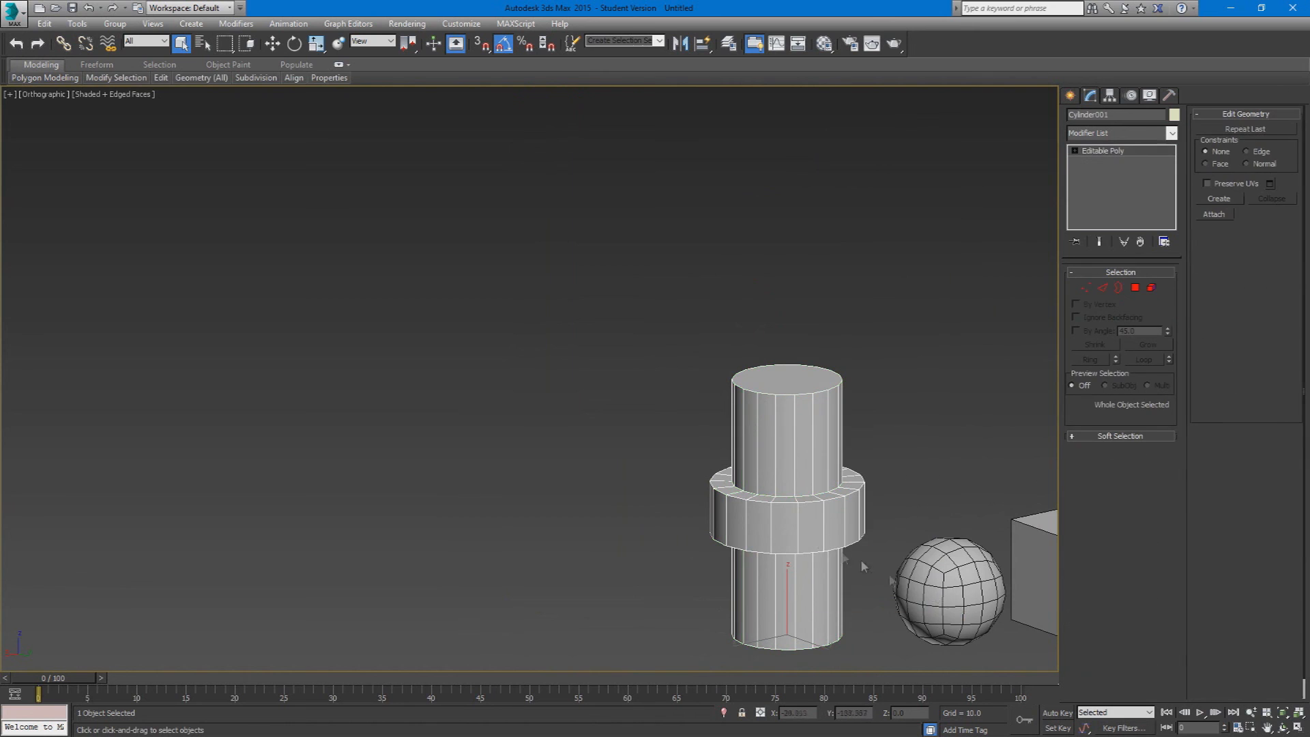
Step: Select the top and bottom cap polygons of the cylinder
key("4")
left_click(793, 386)
middle_click_drag(793, 386, 791, 451, "alt")
left_click(786, 597, "ctrl")
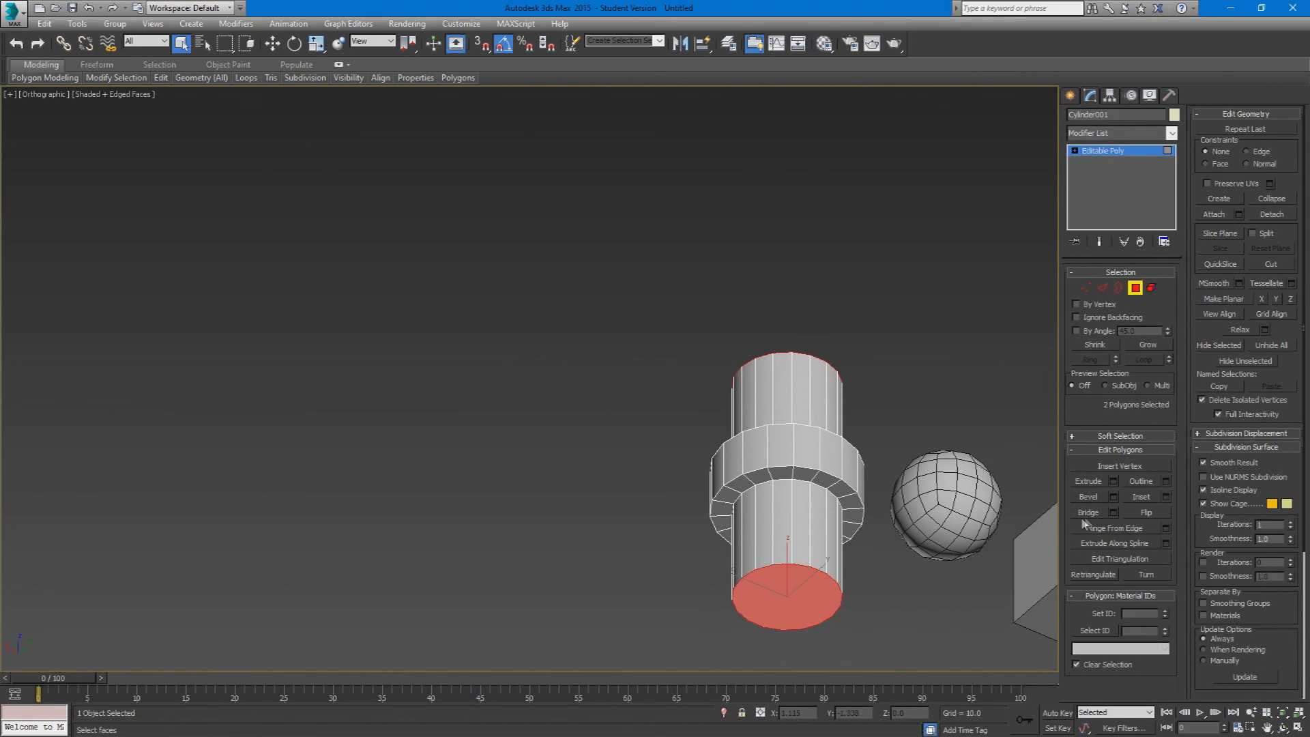
Step: Inset the cylinder's top and bottom cap polygons by 11.442
left_click(1166, 497)
middle_click_drag(821, 524, 751, 518, "alt")
mouse_move(540, 407)
left_mouse_down()
mouse_move(535, 360)
mouse_move(537, 404)
left_mouse_up()
left_click(536, 437)
left_click(537, 428)
left_click(795, 586)
middle_click_drag(795, 586, 776, 670, "alt")
left_click(801, 406, "ctrl")
left_click(1166, 499)
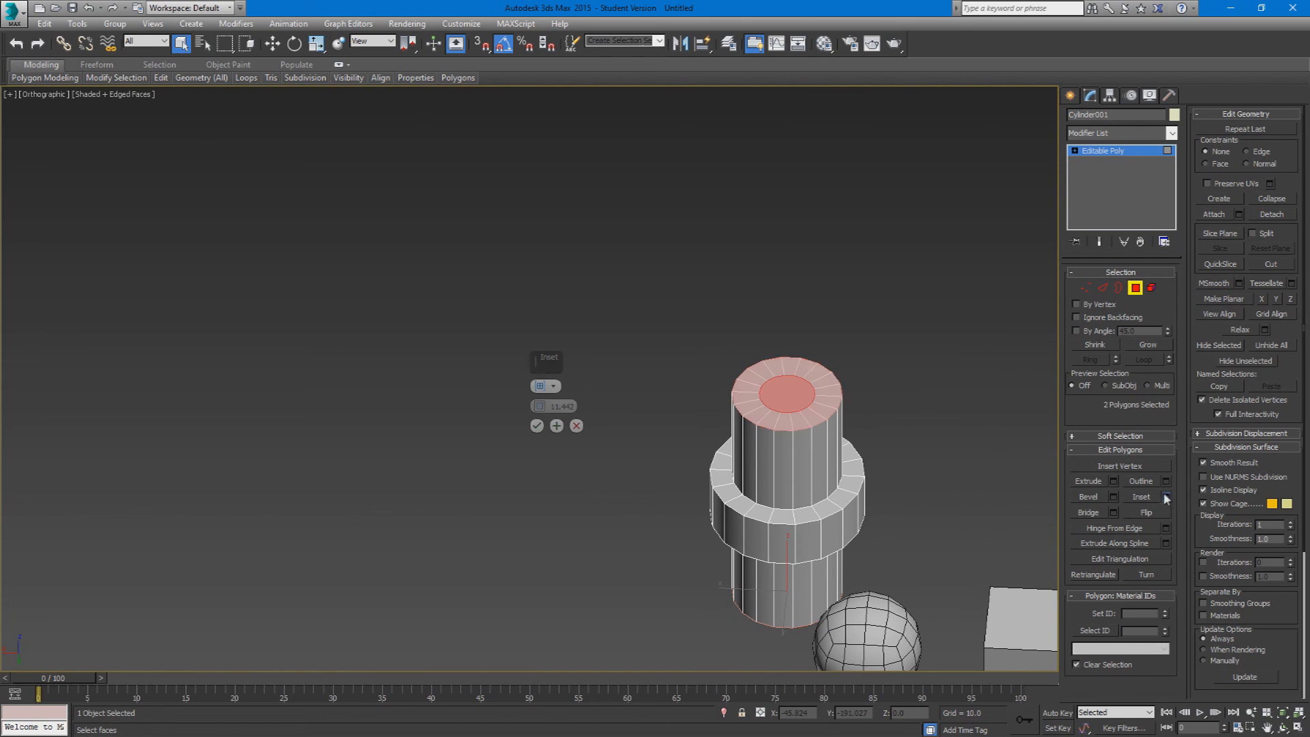
left_click(537, 426)
Step: Switch to the Scale tool, clear the cap polygon selection, leave sub-object editing, and deselect the cylinder
key("r")
middle_click_drag(780, 601, 793, 558, "alt")
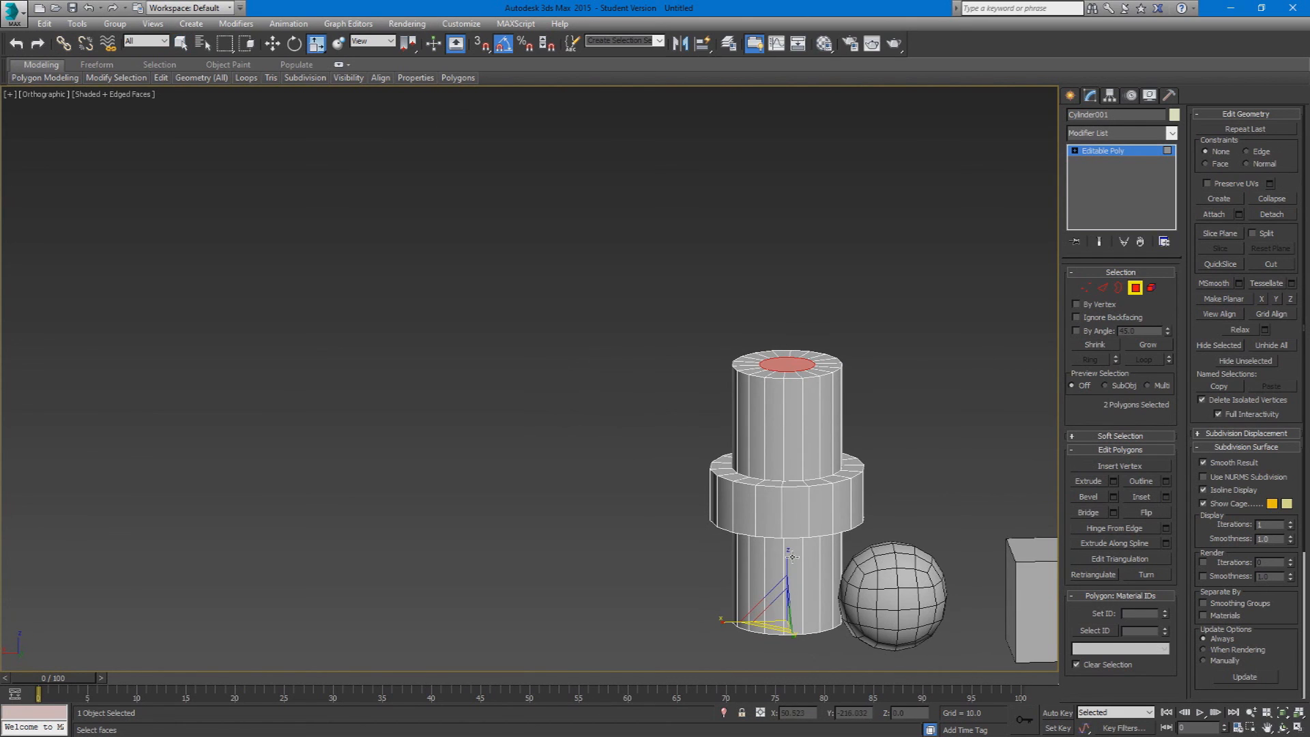
left_click(985, 362)
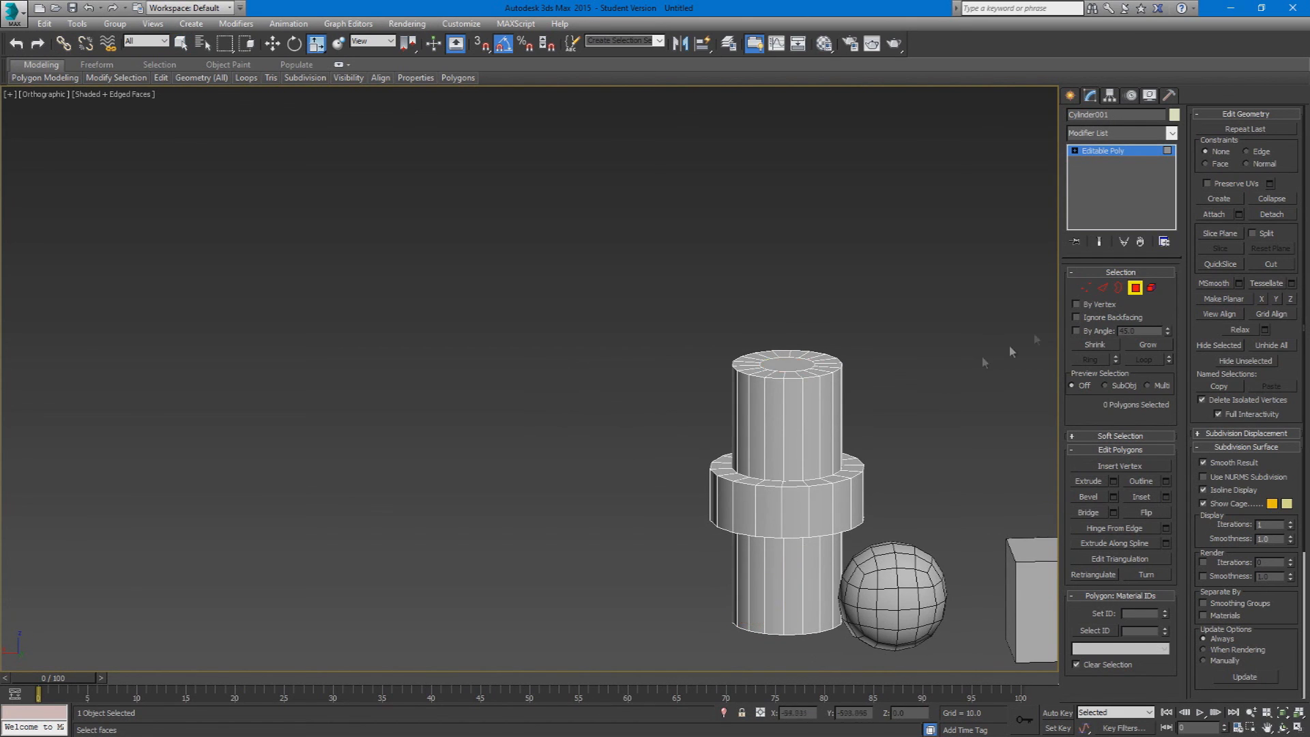
left_click(1120, 290)
left_click(1120, 289)
left_click(998, 351)
scroll(889, 478, "down", 3)
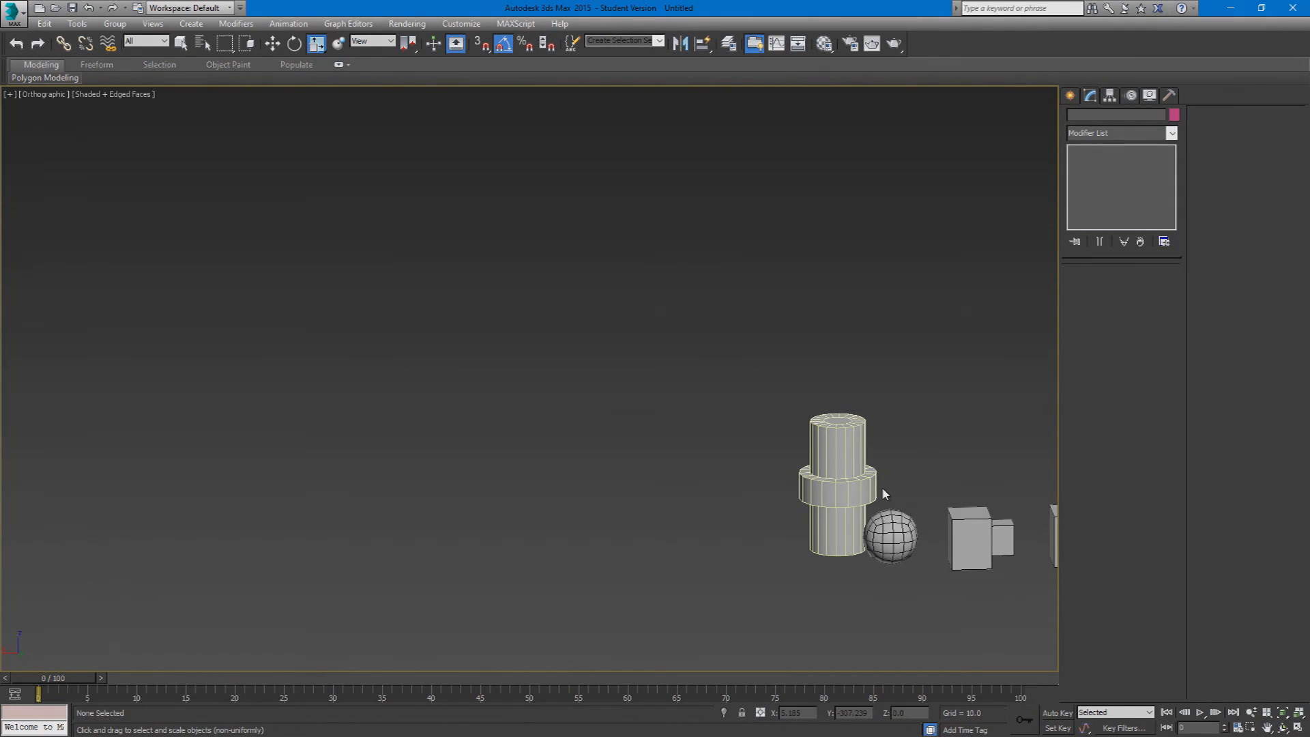
Step: Select the cylinder and open the list of available modifiers
left_click(813, 568)
left_click(1098, 132)
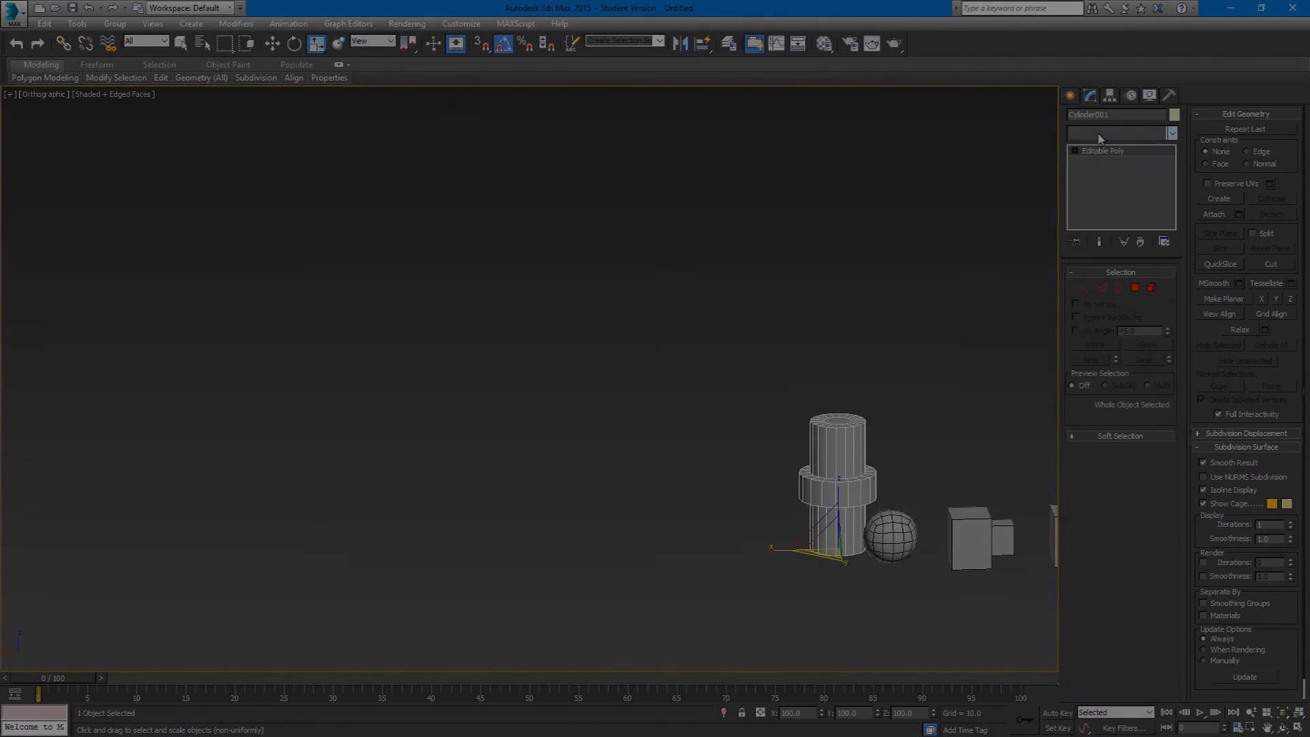